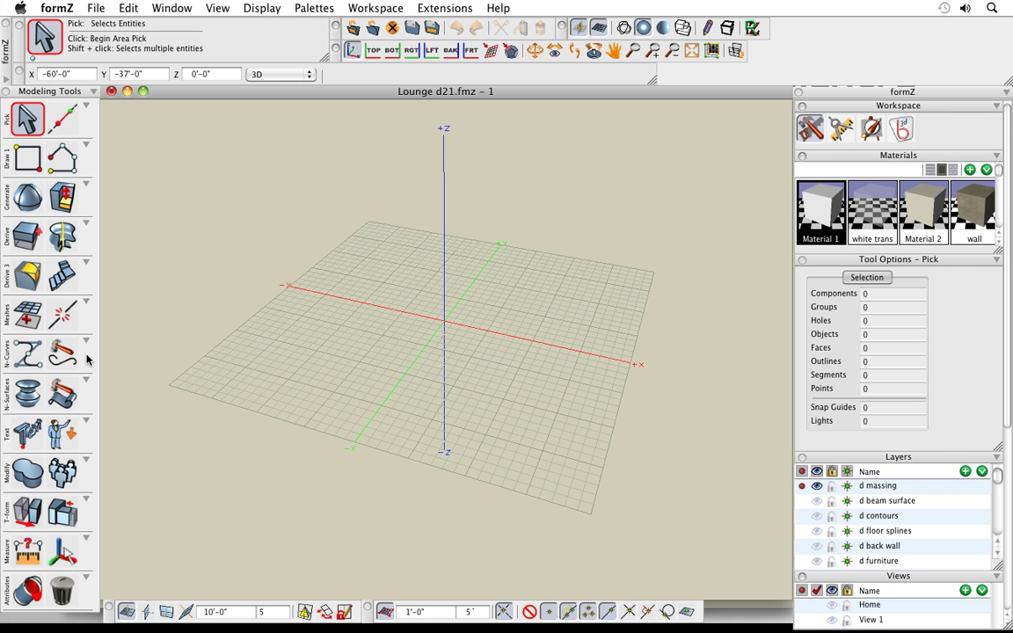
Tear off the Draw 1 tool set as a floating palette over the modeling window and activate the Rectangle tool.
mouse_move(43, 267)
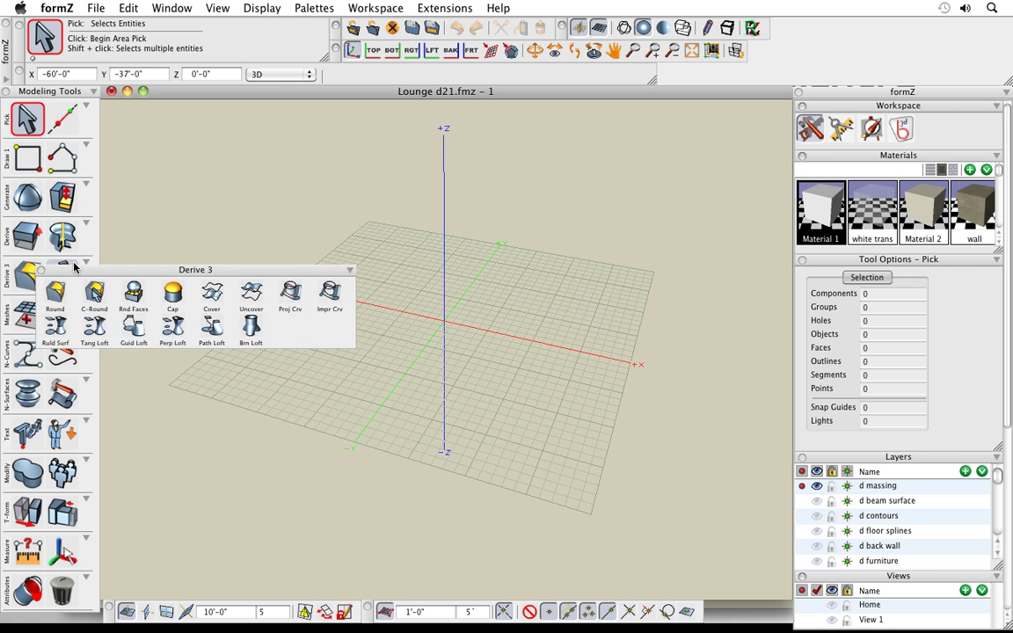
mouse_move(28, 155)
mouse_move(68, 151)
mouse_down()
mouse_move(146, 120)
mouse_move(133, 123)
mouse_up()
click(124, 141)
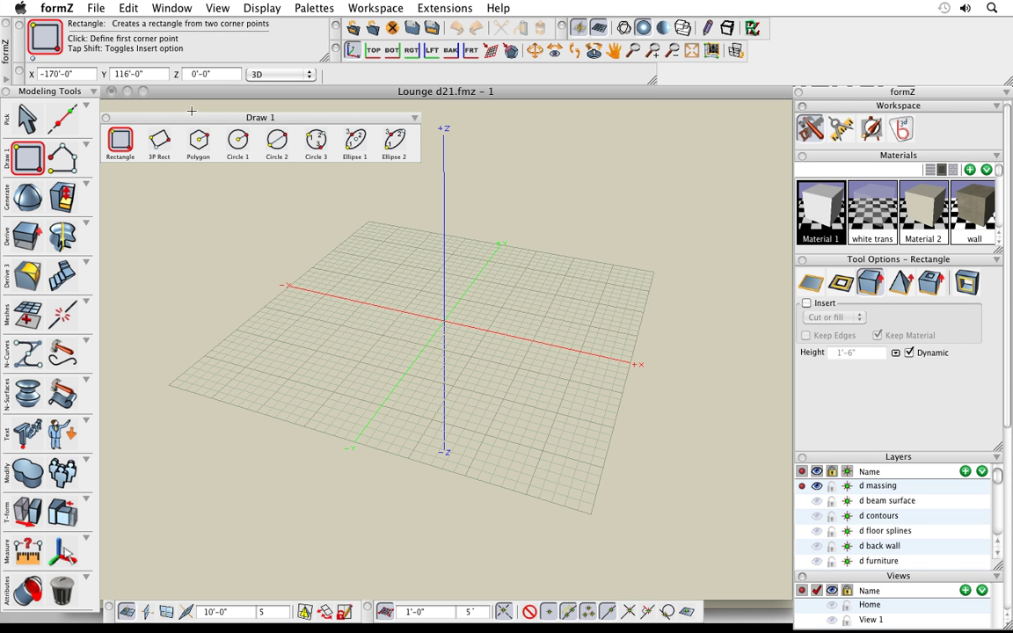
mouse_move(191, 121)
mouse_down()
mouse_move(206, 129)
mouse_move(213, 115)
mouse_up()
Create a new tool palette named My Tool Palette through the Tool Manager.
click(375, 8)
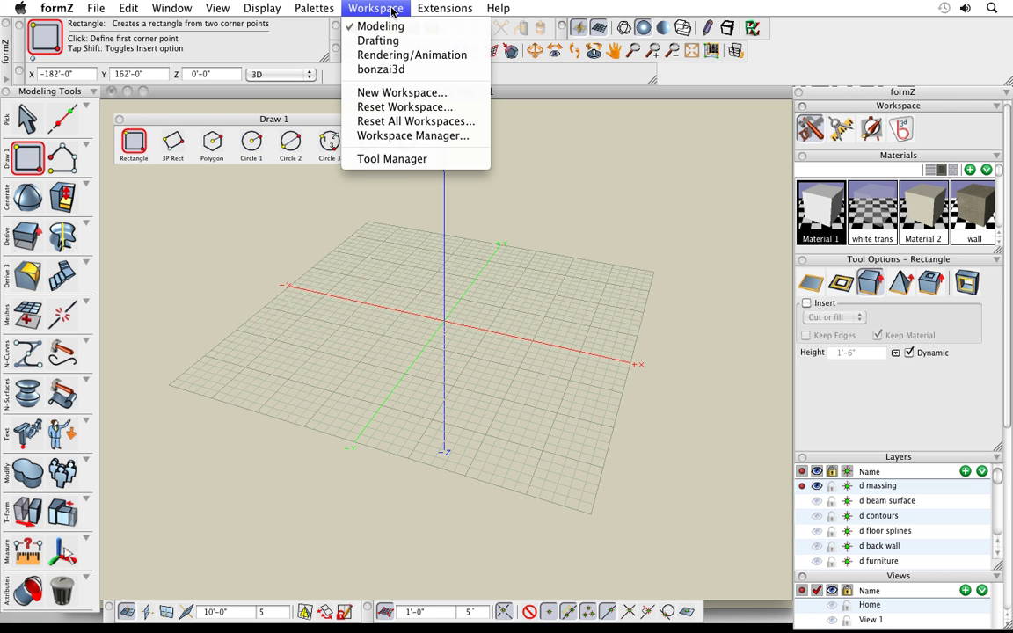
click(404, 160)
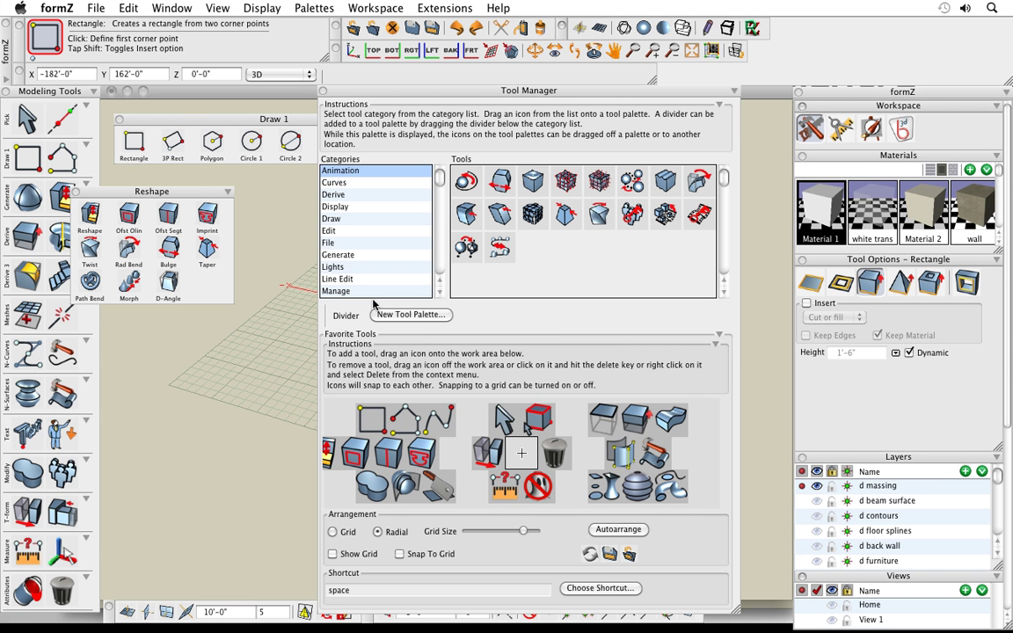
click(411, 315)
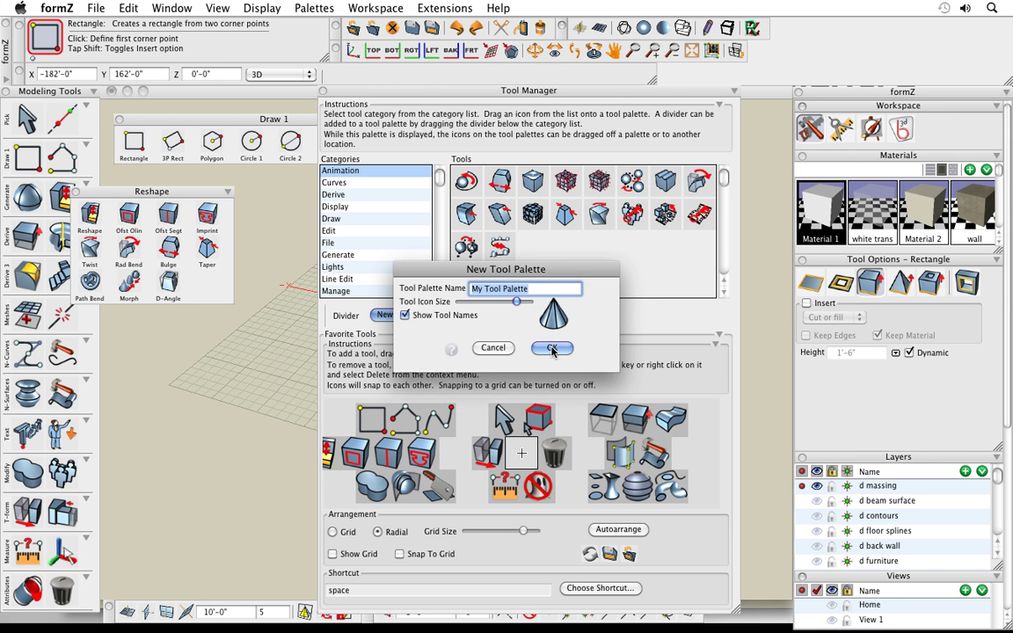
click(552, 349)
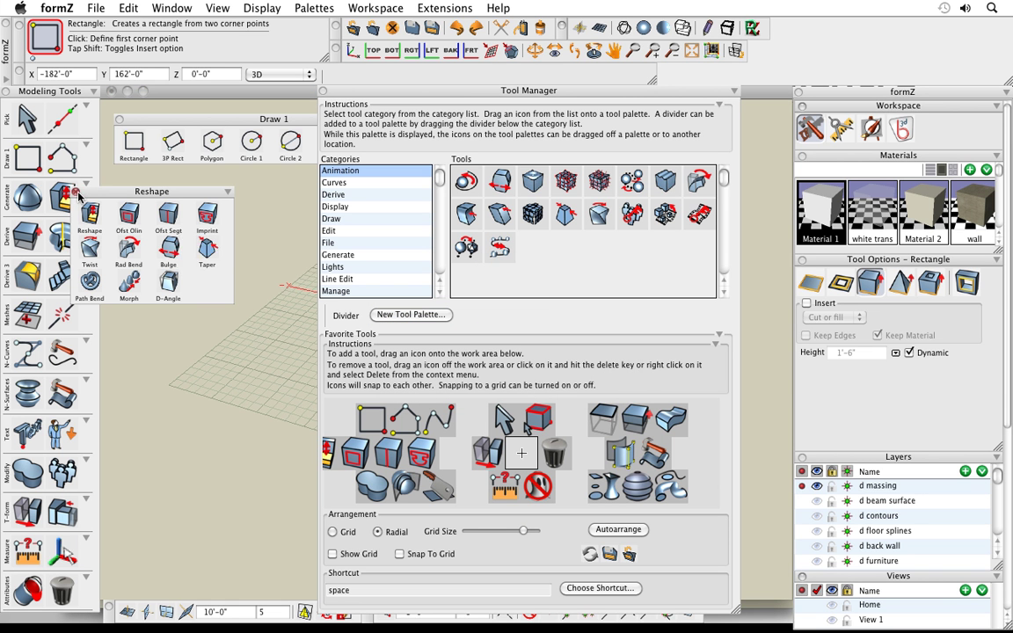
Add the Bulge and Taper tools to the new palette with a divider between them, and close the Tool Manager.
click(502, 184)
drag(504, 186, 211, 256)
drag(566, 214, 257, 258)
drag(327, 317, 234, 243)
drag(181, 269, 137, 233)
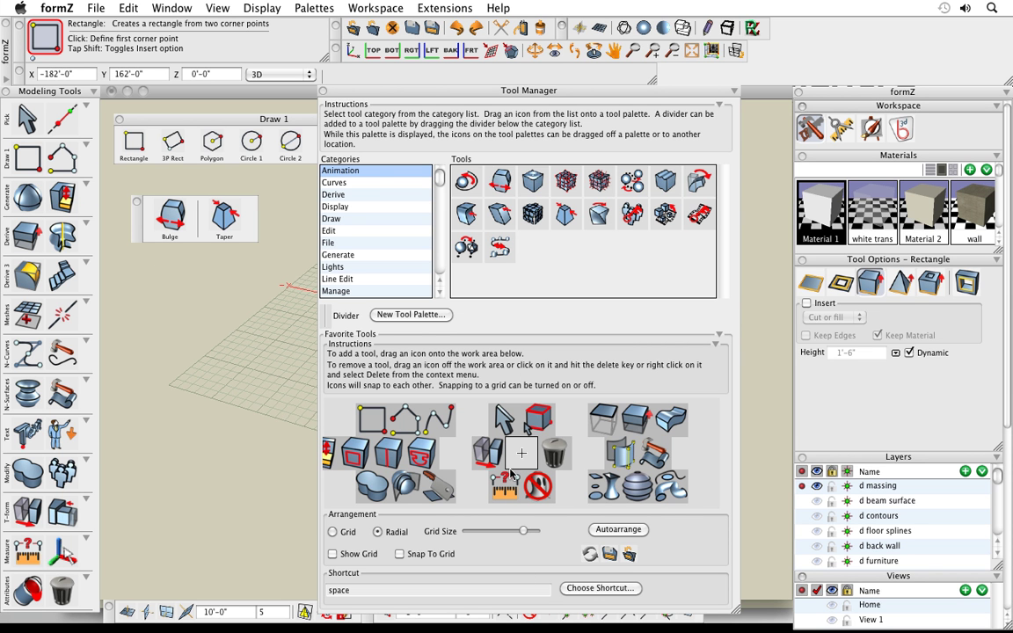
click(323, 91)
Show the favorite tools pop-up, list the tools starting with R and activate the Roof tool.
key(space)
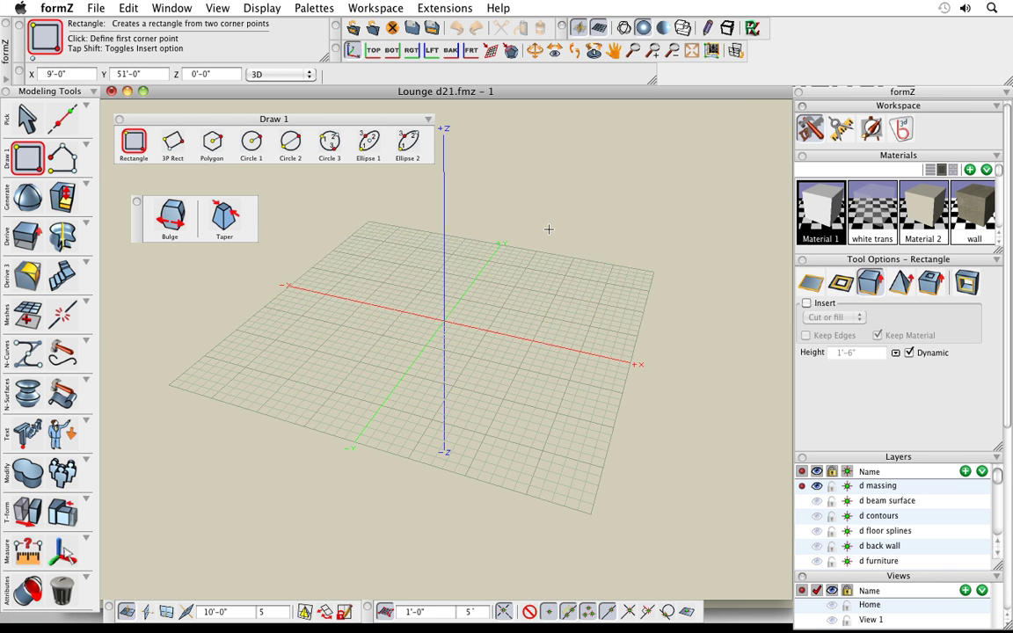
key(space)
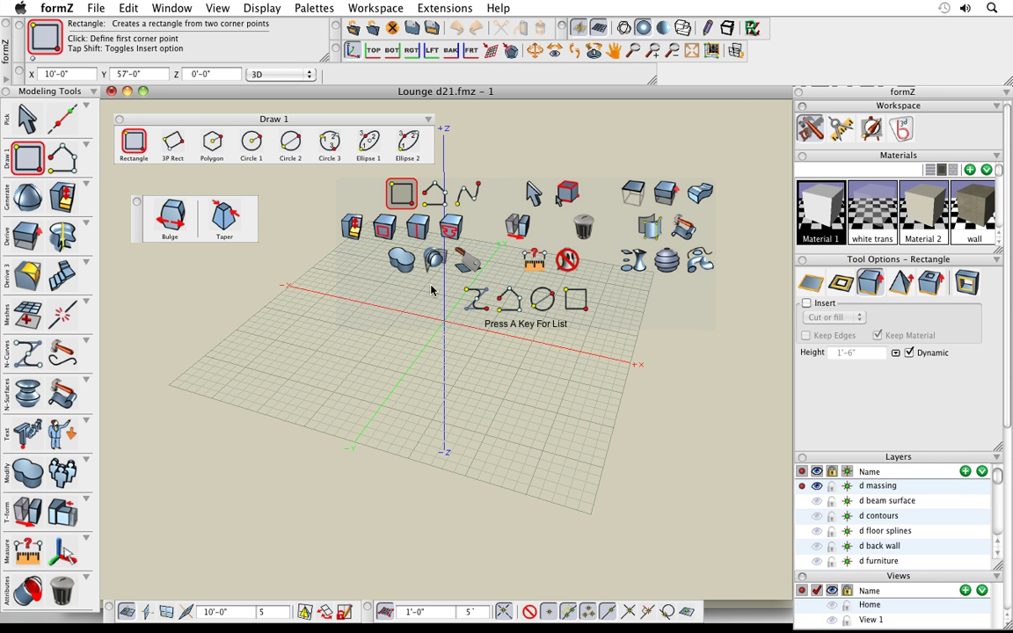
key(space)
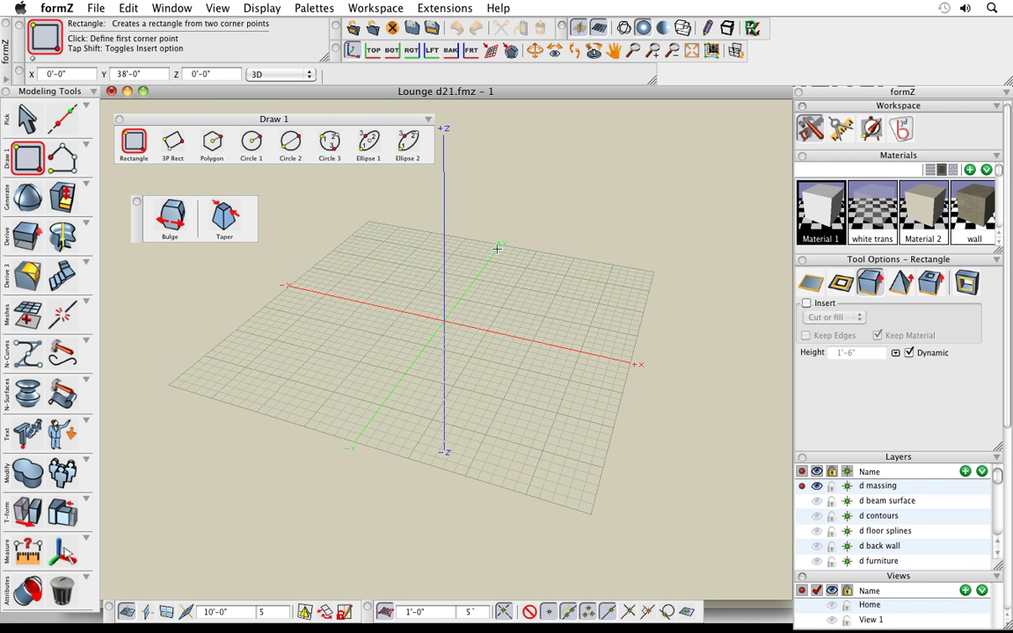
key(space)
key(space)
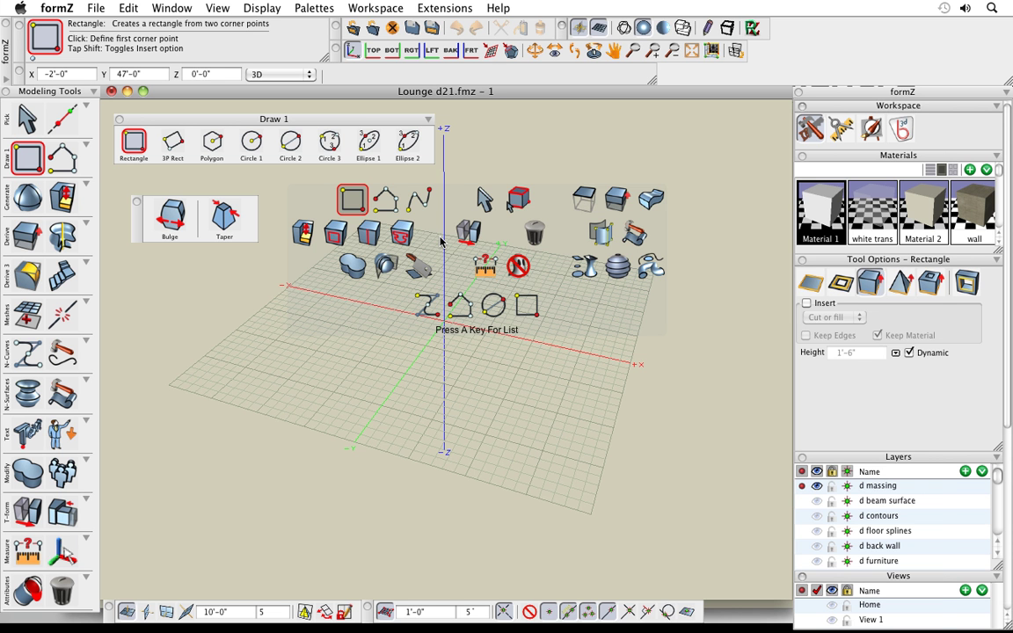
key(r)
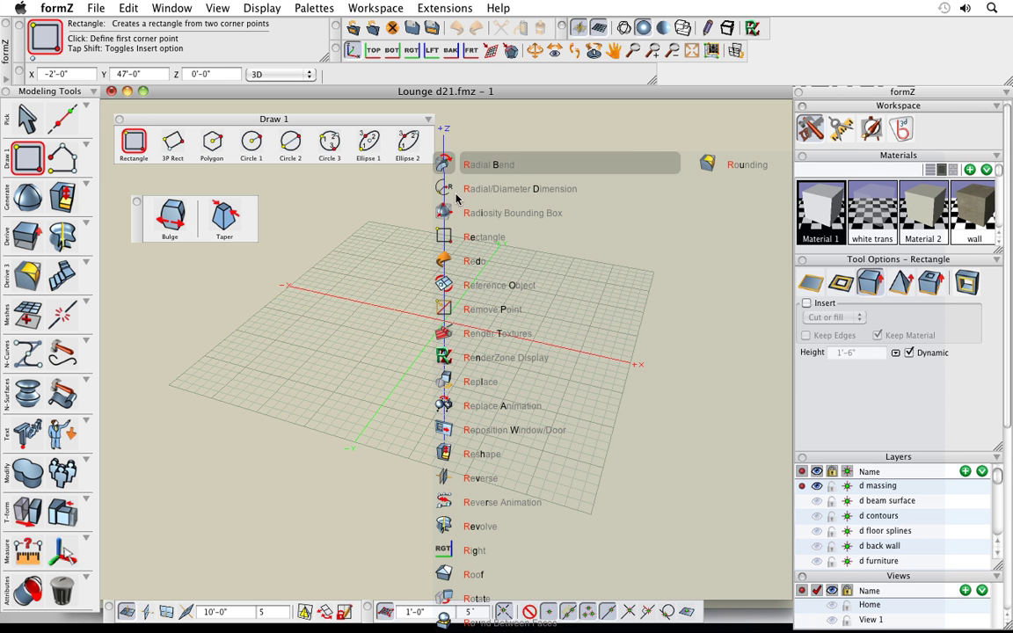
click(487, 578)
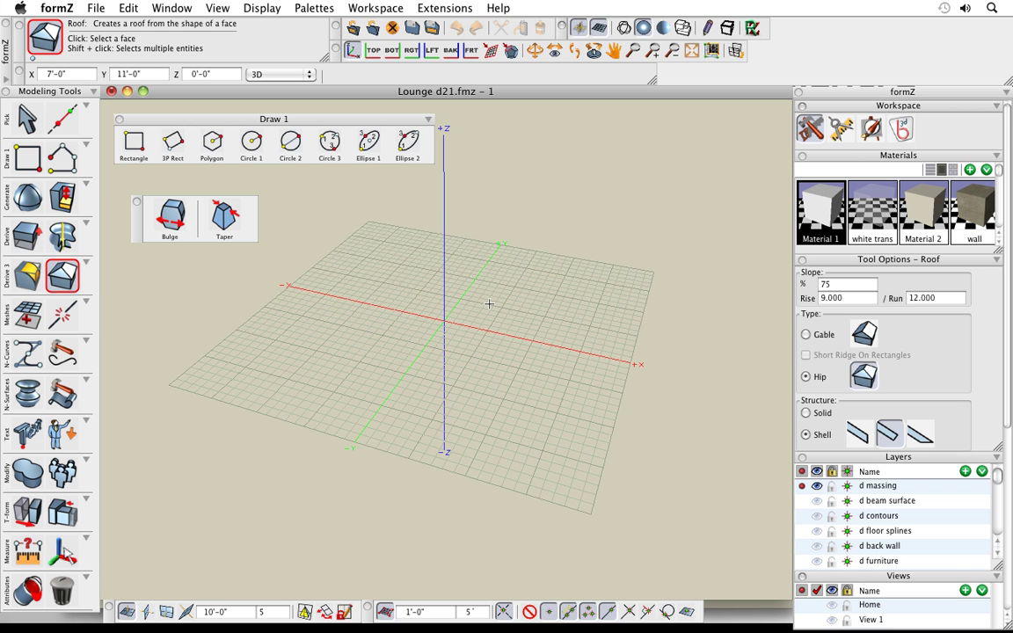
key(space)
Look through the tool sets of the Drafting and Rendering/Animation workspaces and return to the Modeling workspace.
click(841, 129)
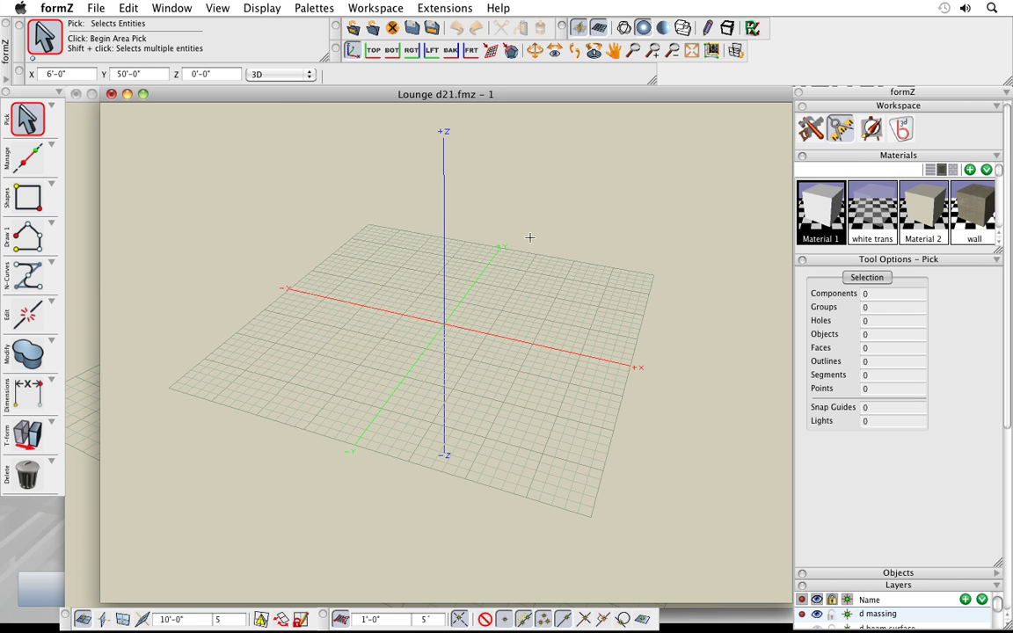
click(32, 398)
click(873, 129)
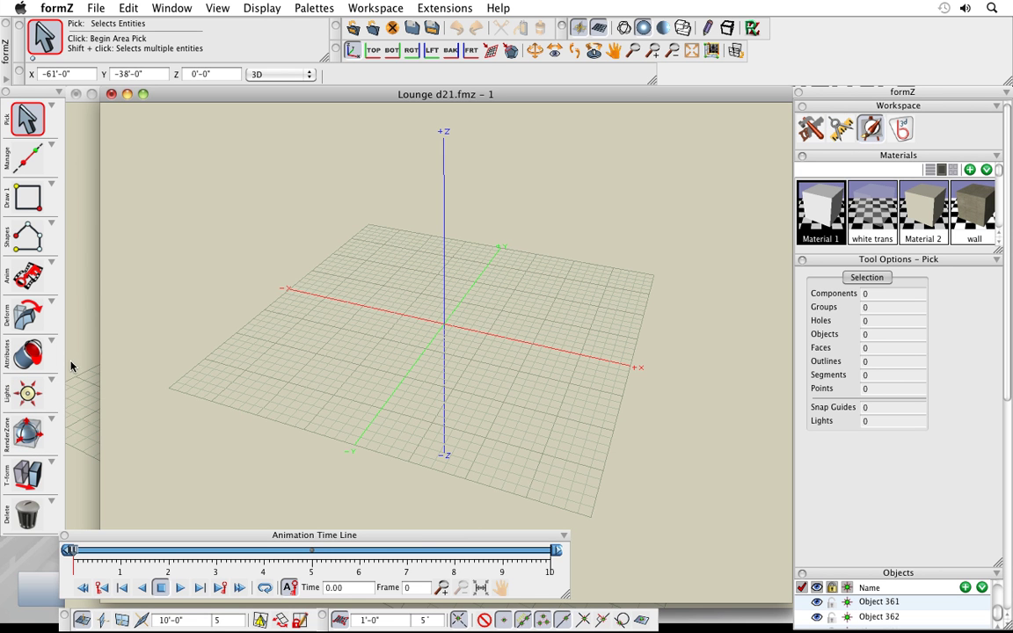
click(26, 395)
drag(890, 91, 890, 90)
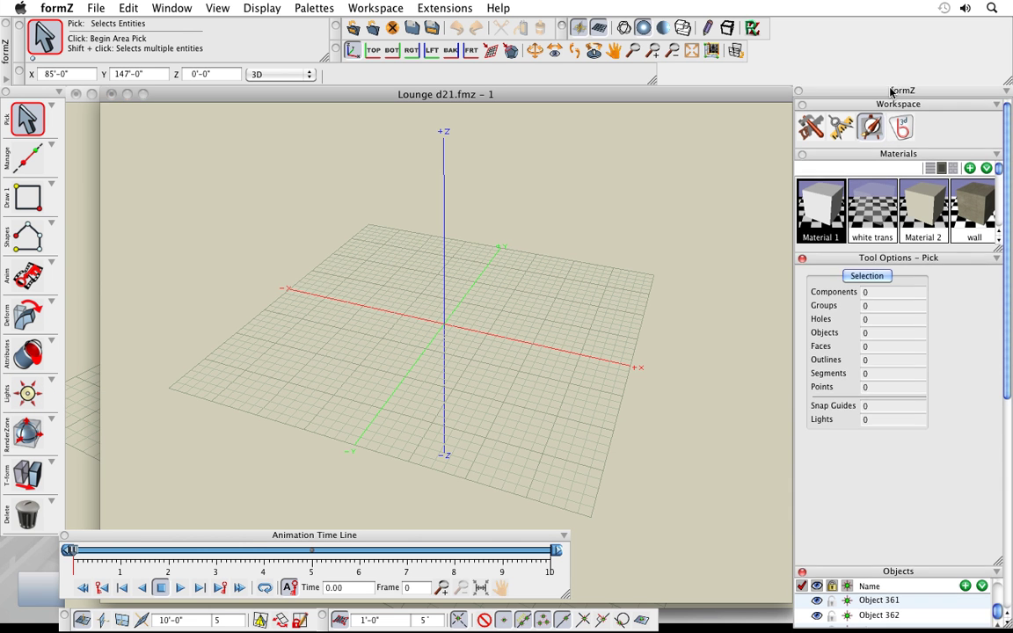
click(818, 127)
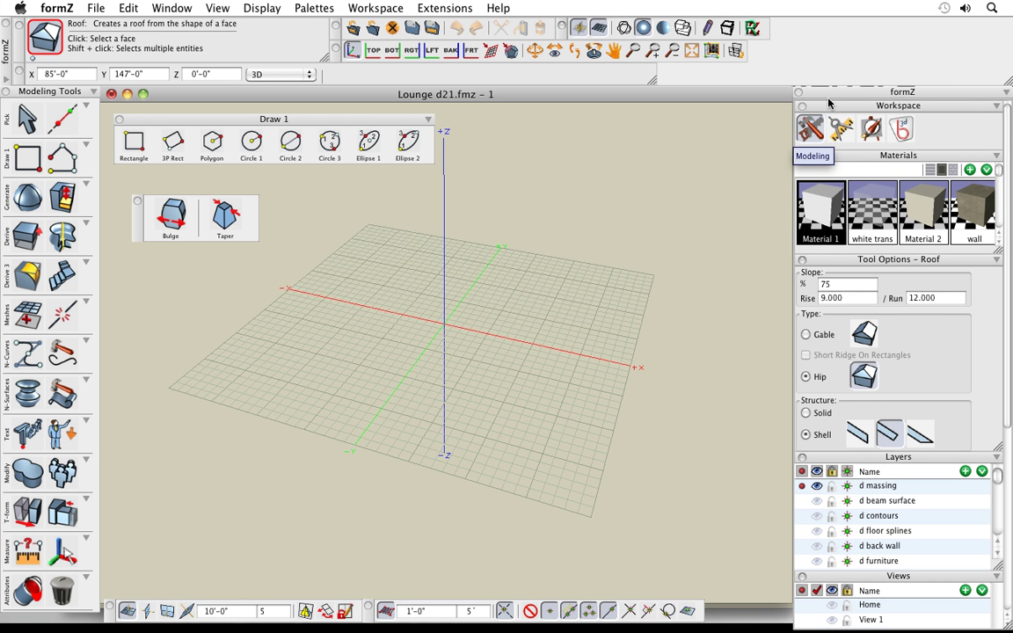
click(829, 104)
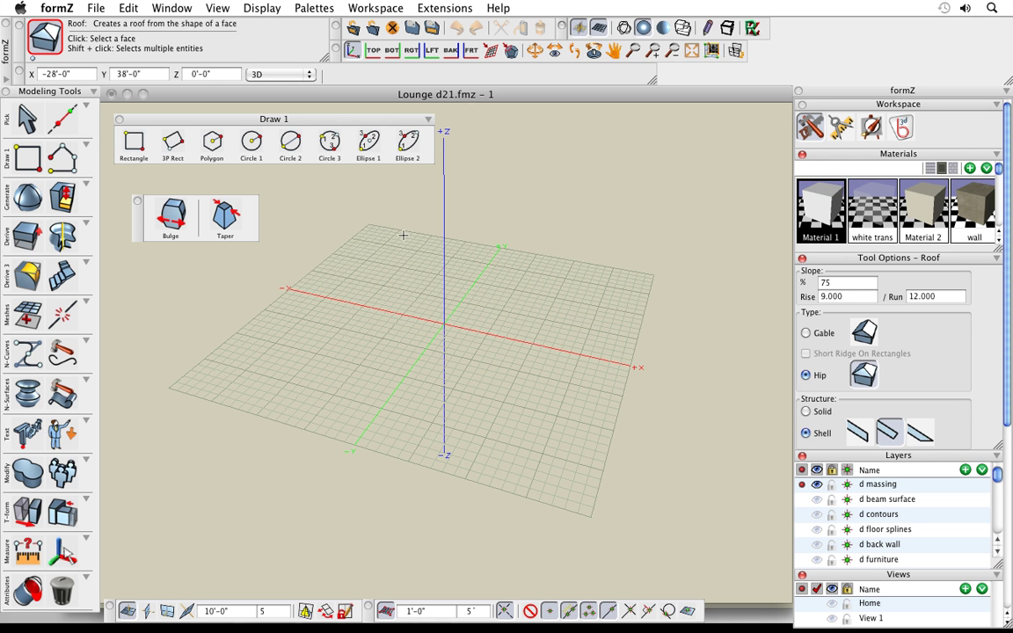
Close the custom Bulge and Taper palette and the floating Draw 1 palette.
click(137, 201)
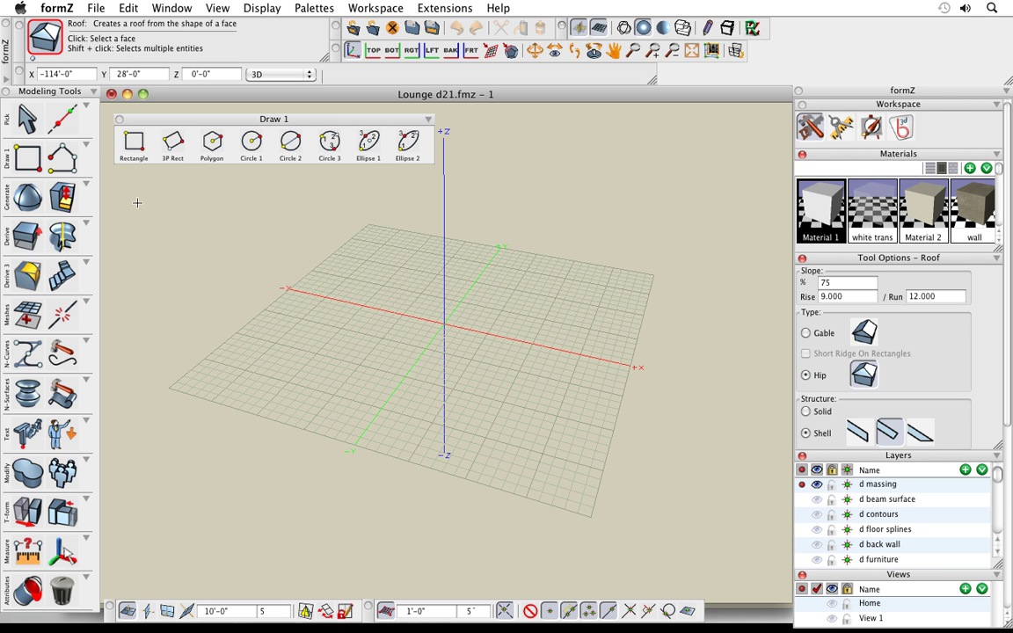
right_click(64, 194)
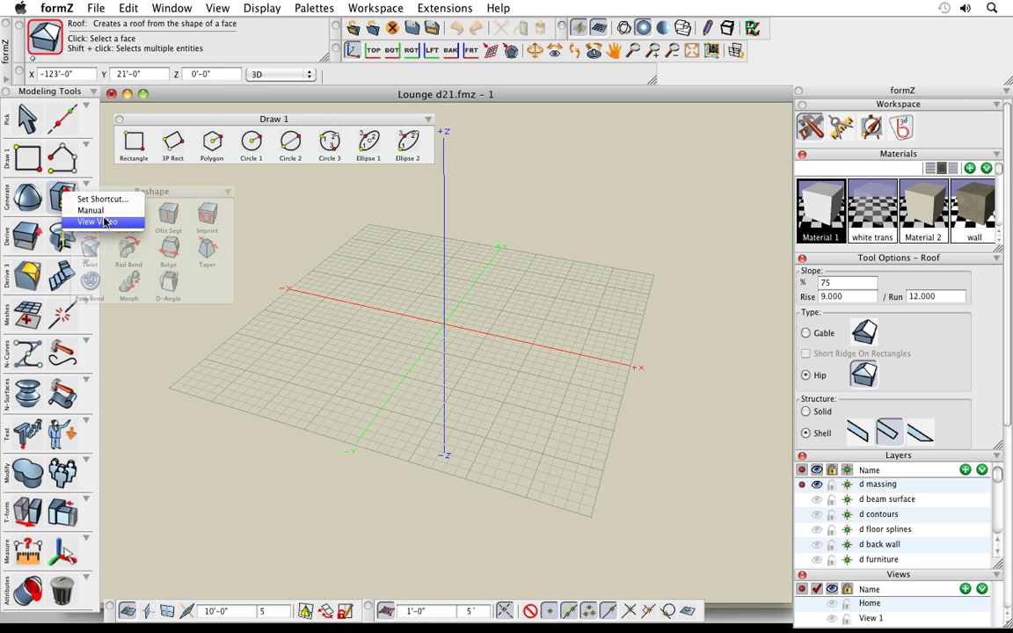
click(315, 235)
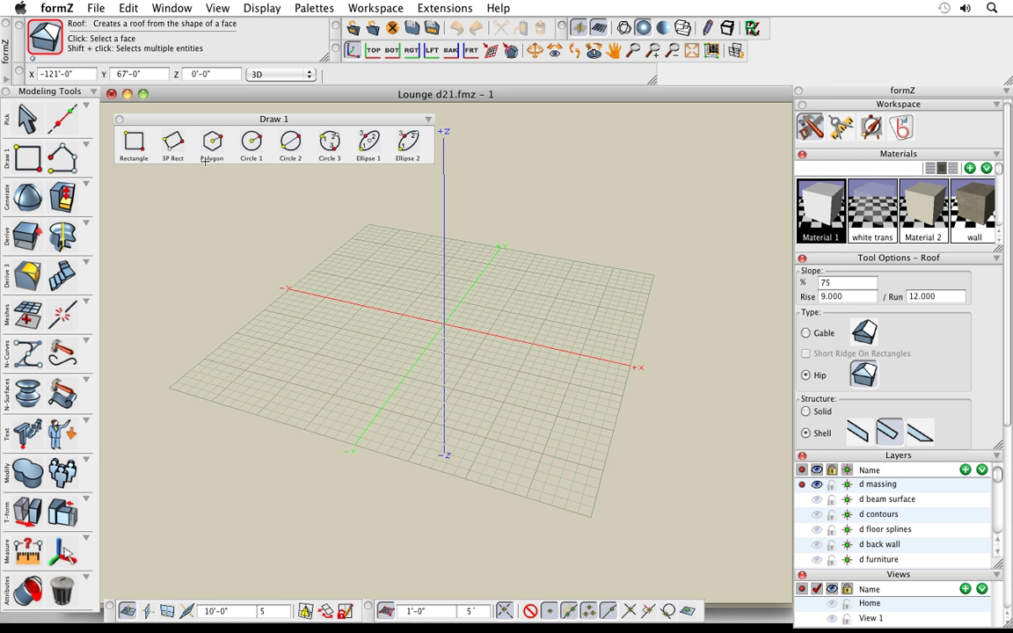
click(119, 119)
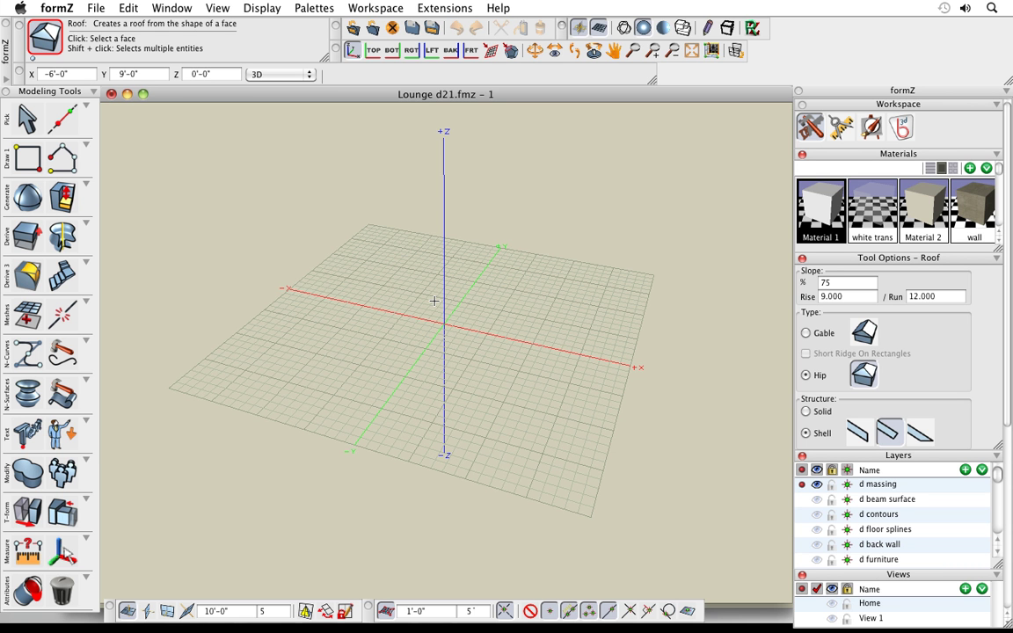
Draw a rectangular block around the origin, about 27'-0" long, 52'-0" wide and 13'-0" high, with the Rectangle tool.
right_click(367, 224)
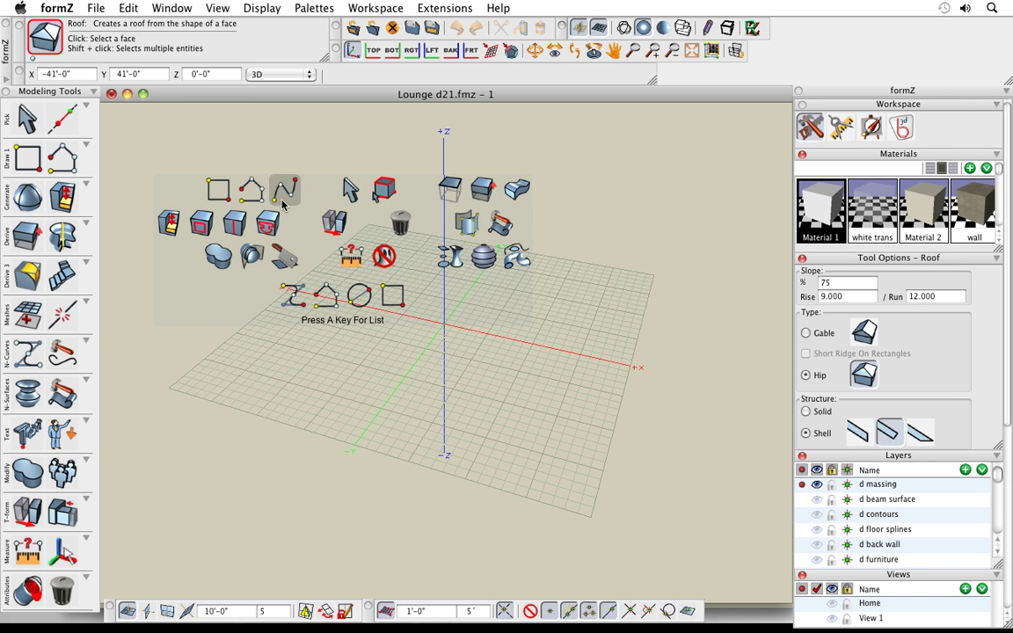
key(r)
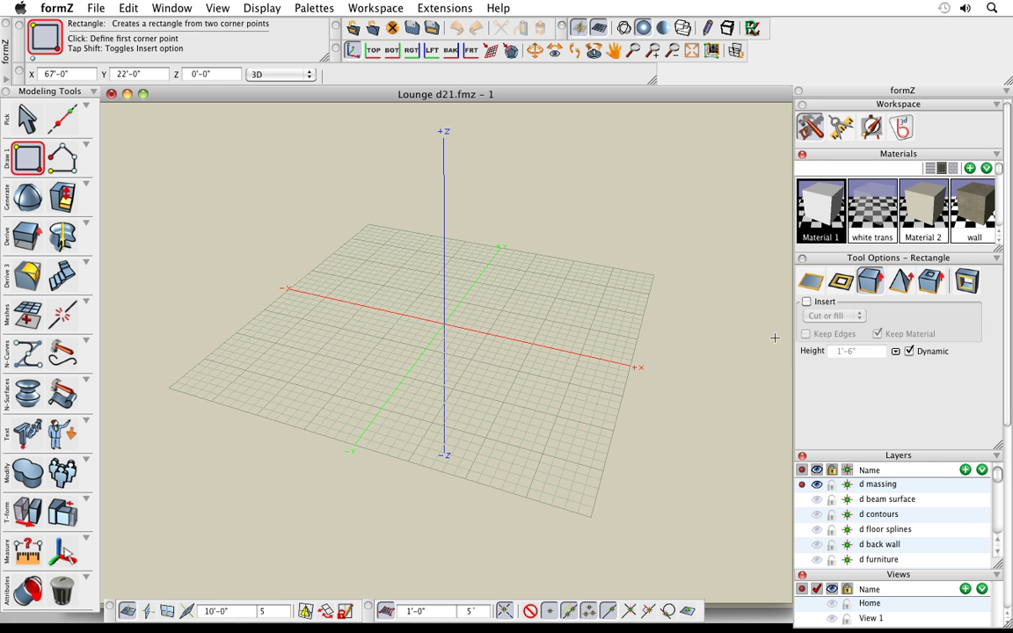
click(325, 374)
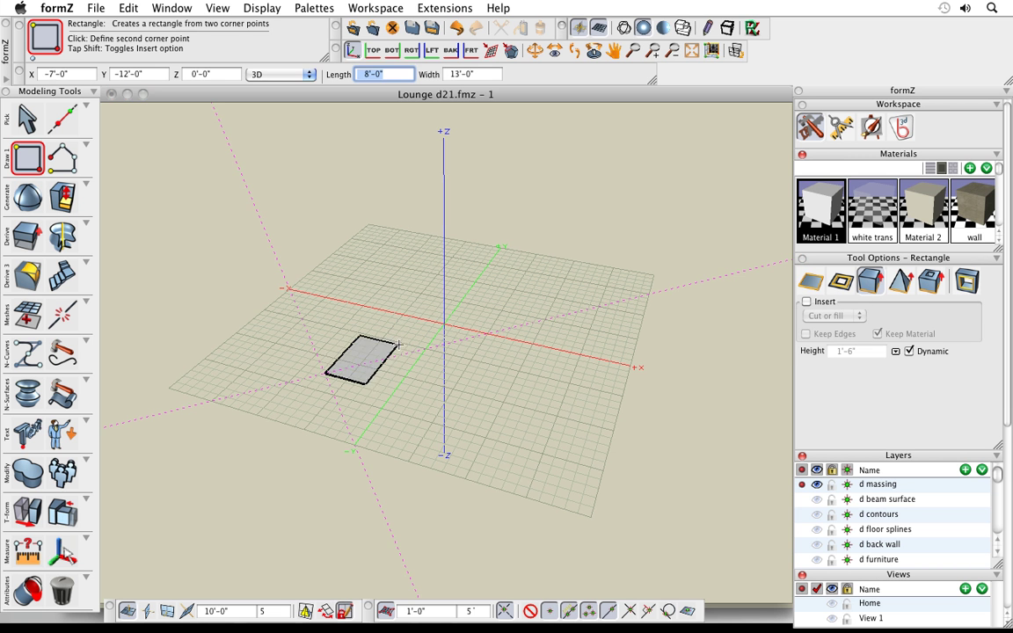
click(533, 278)
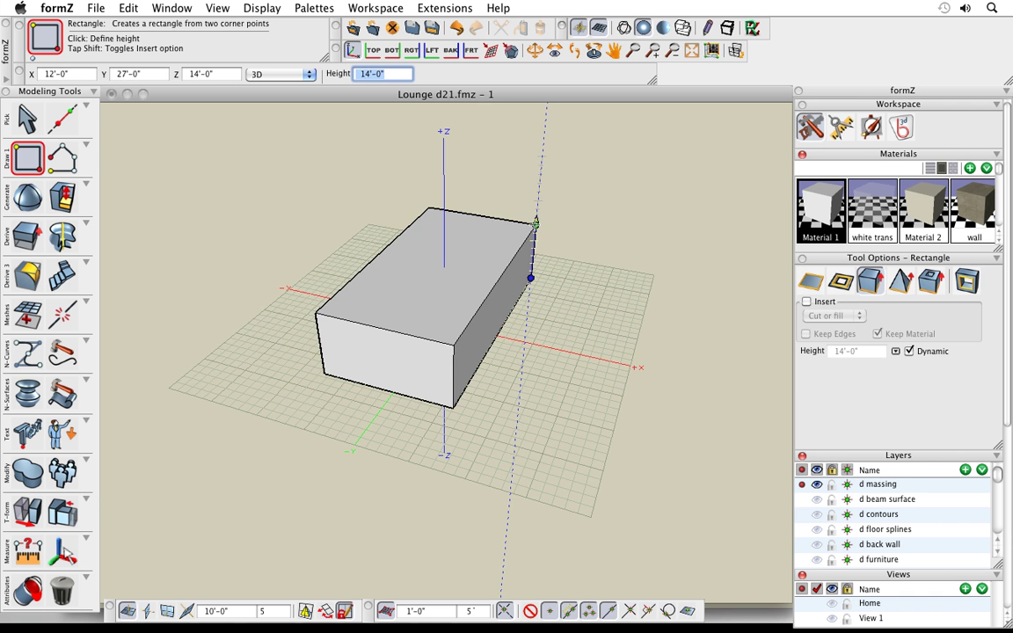
click(534, 228)
middle_drag(574, 474, 533, 468)
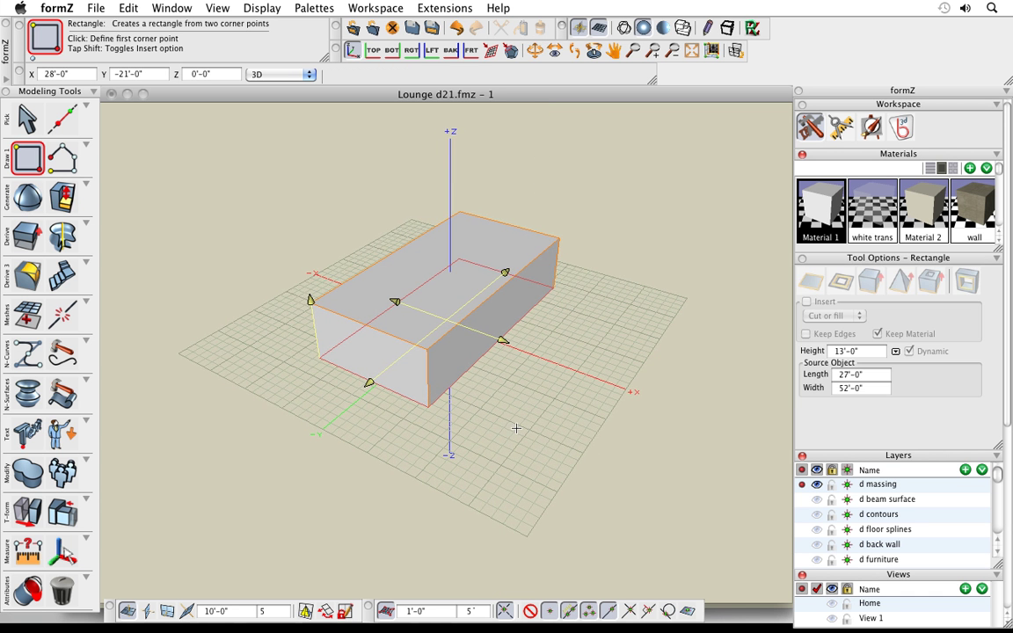
Resize the block with its edit controls to a length of 20'-0" and a width of 60'-0".
click(502, 340)
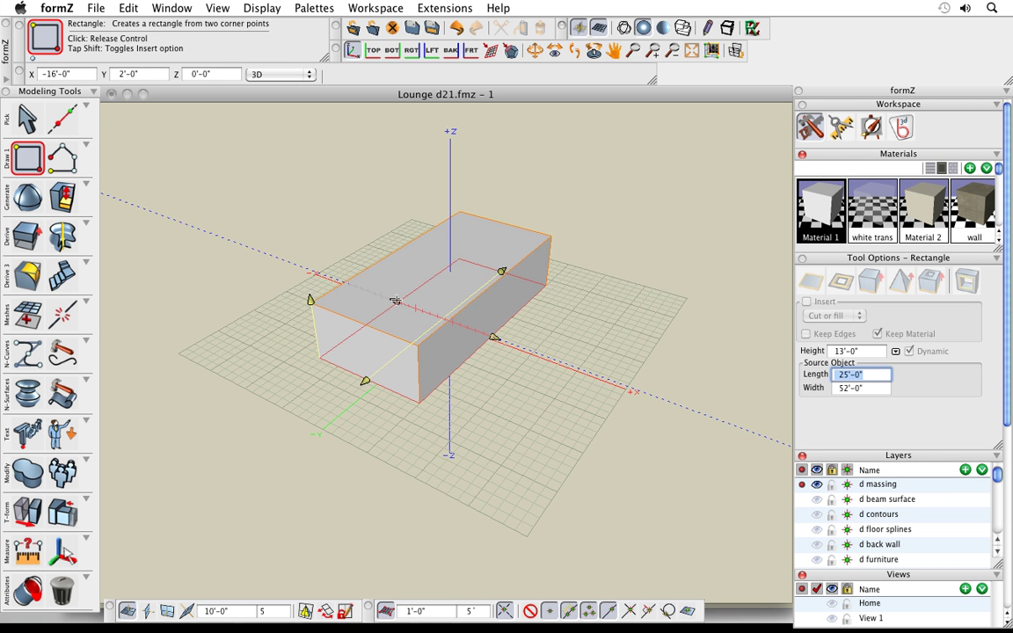
click(412, 307)
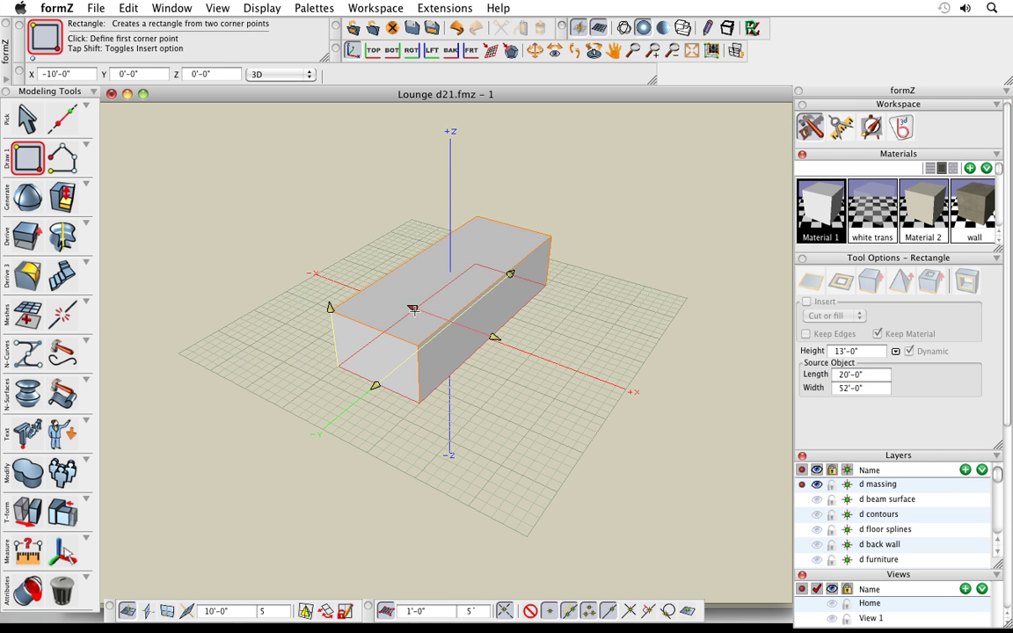
click(376, 387)
click(358, 400)
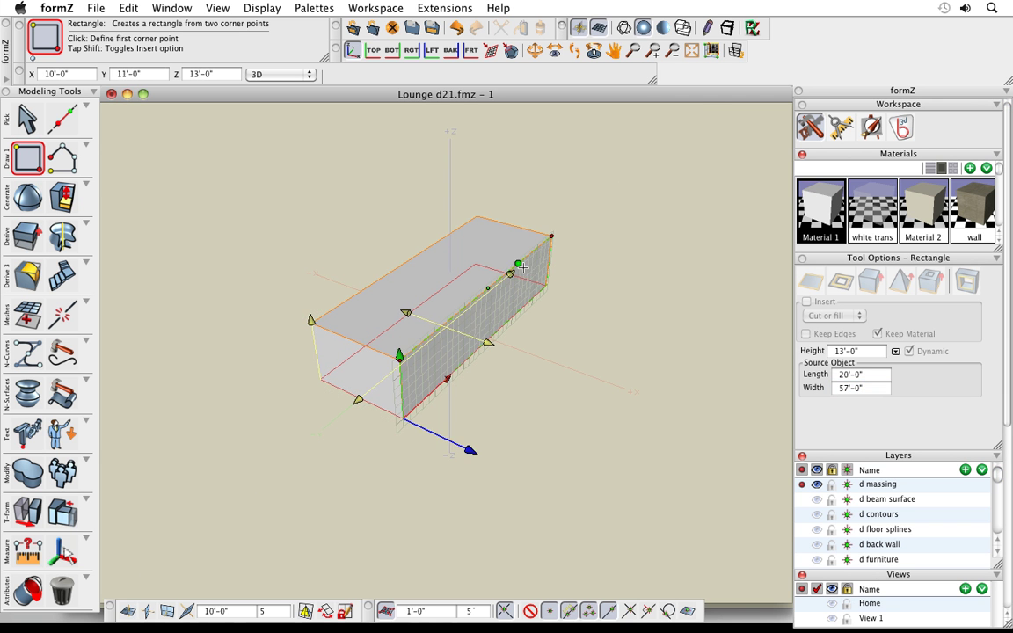
click(508, 273)
click(361, 298)
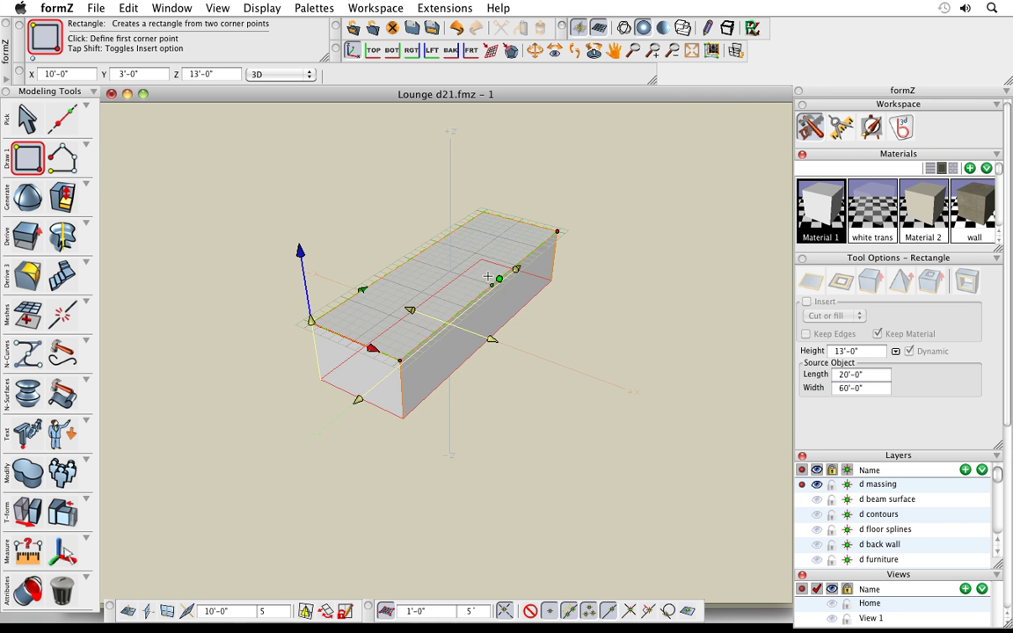
click(310, 321)
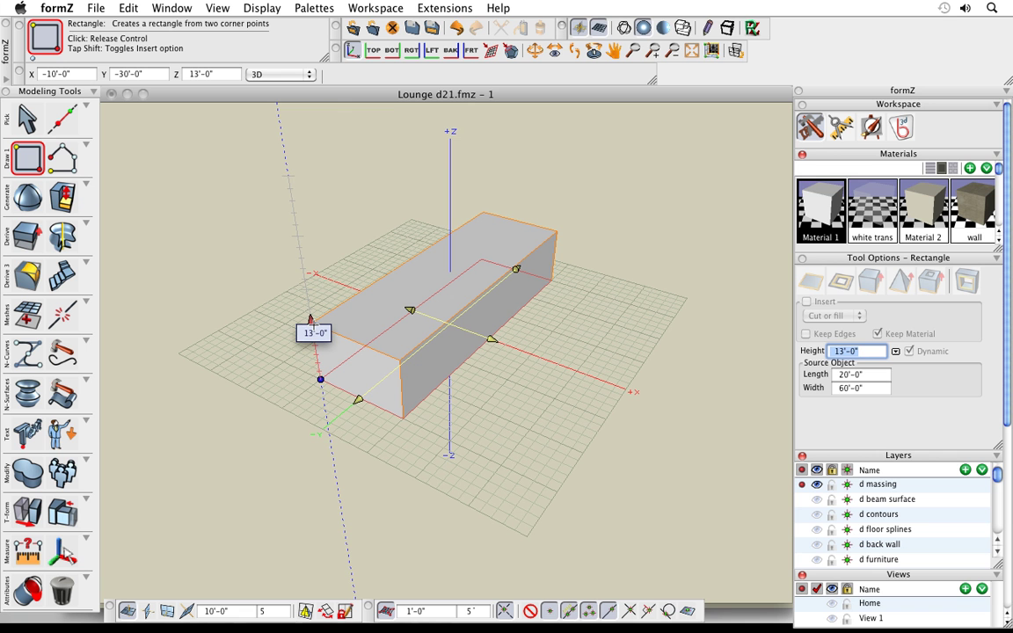
click(311, 320)
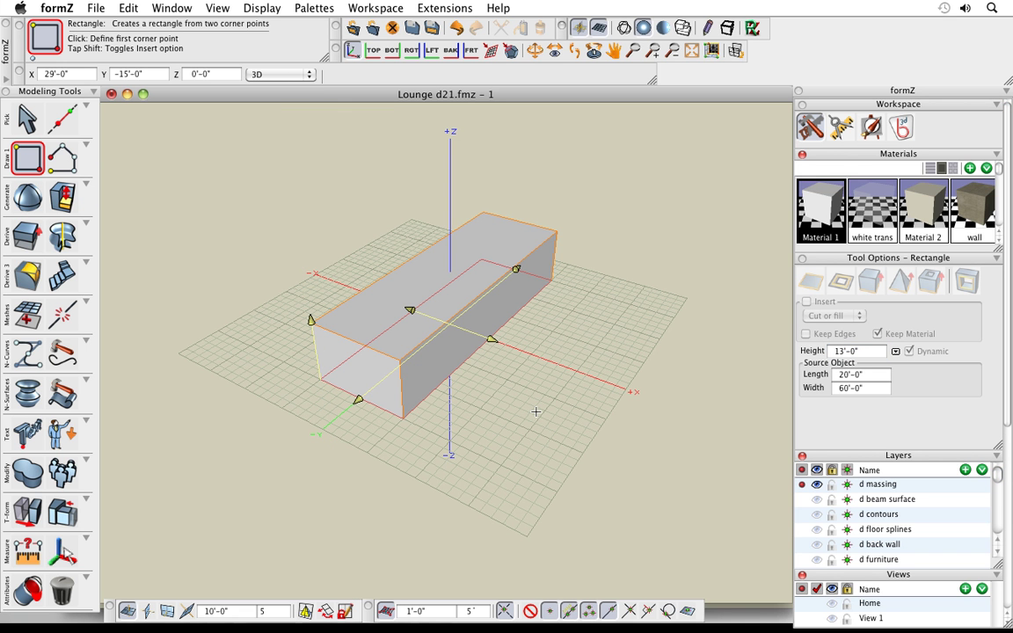
Finish editing the block and activate the Pick tool.
click(76, 234)
click(75, 233)
click(348, 222)
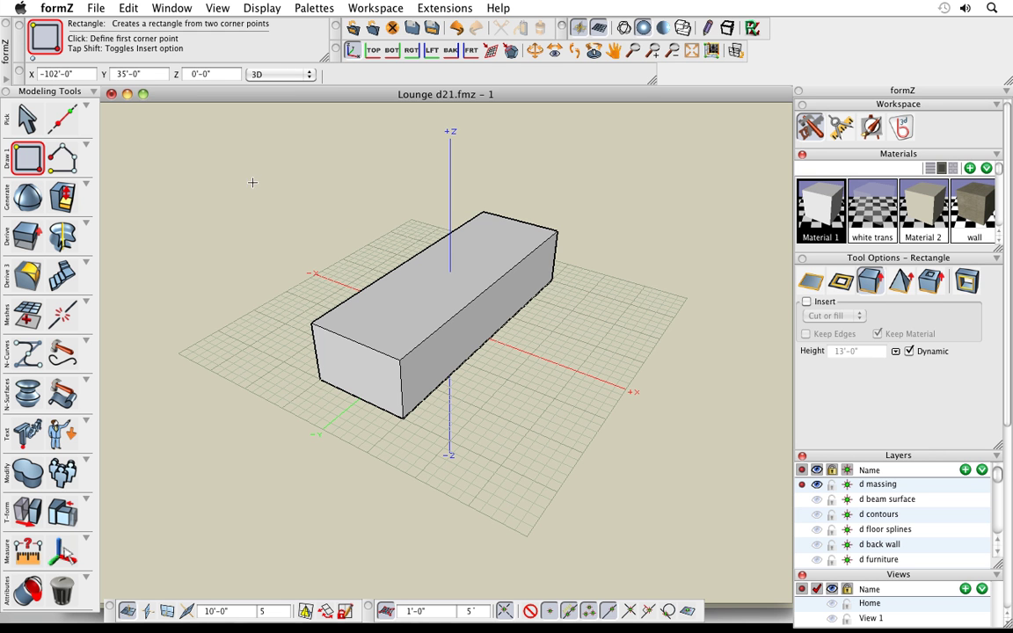
click(27, 119)
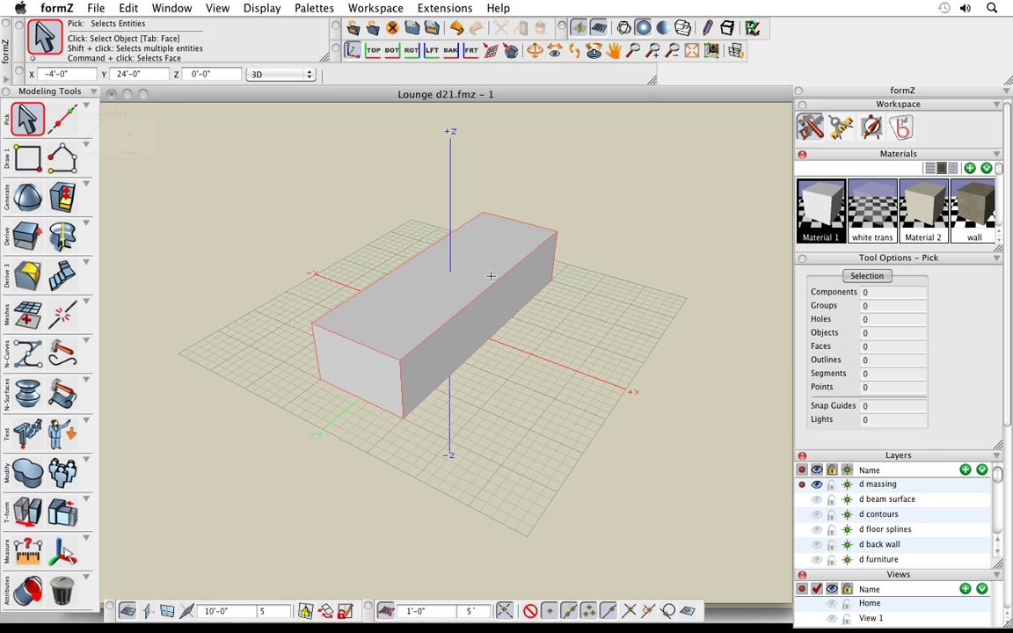
Show the block's edit controls and hide them again.
right_click(483, 273)
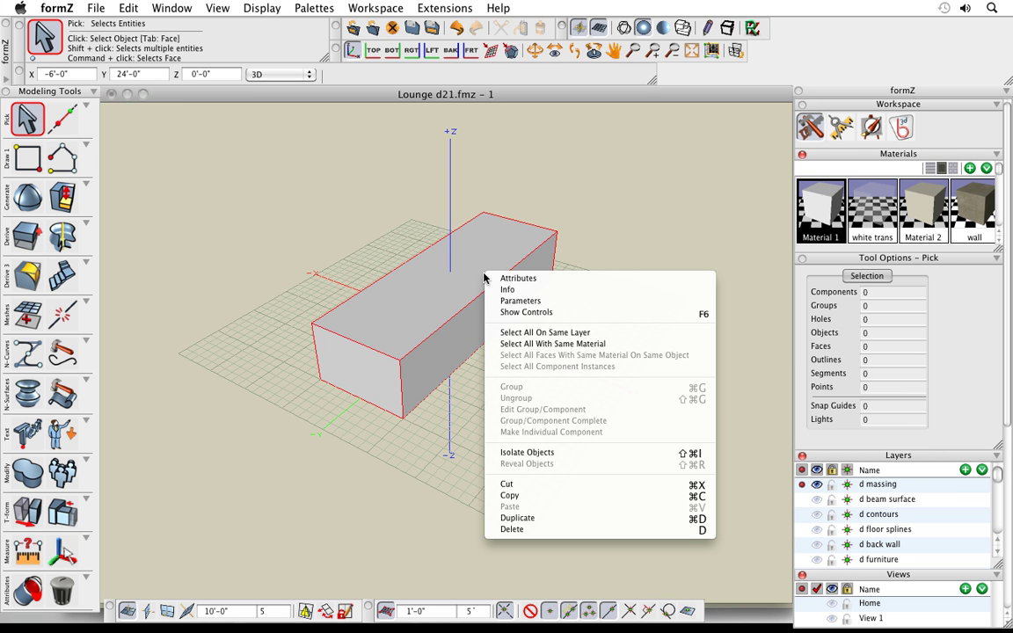
click(524, 314)
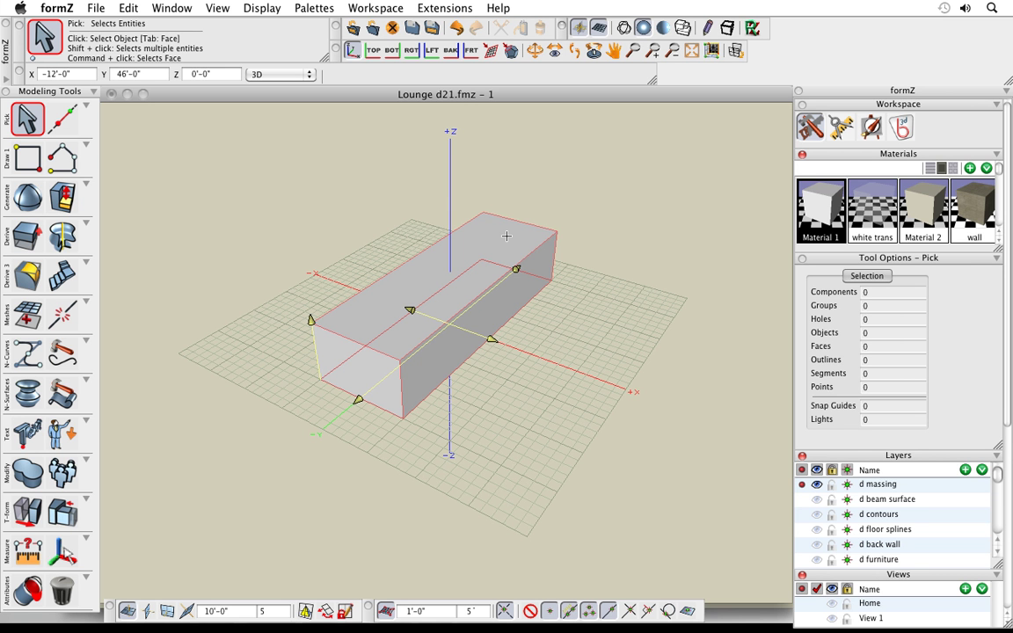
right_click(434, 279)
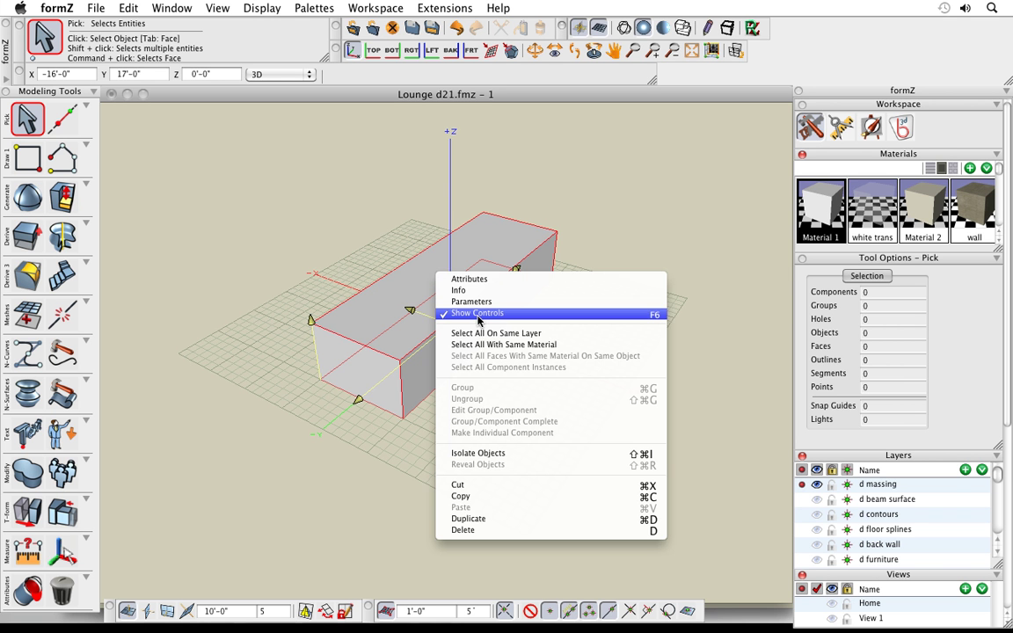
click(479, 314)
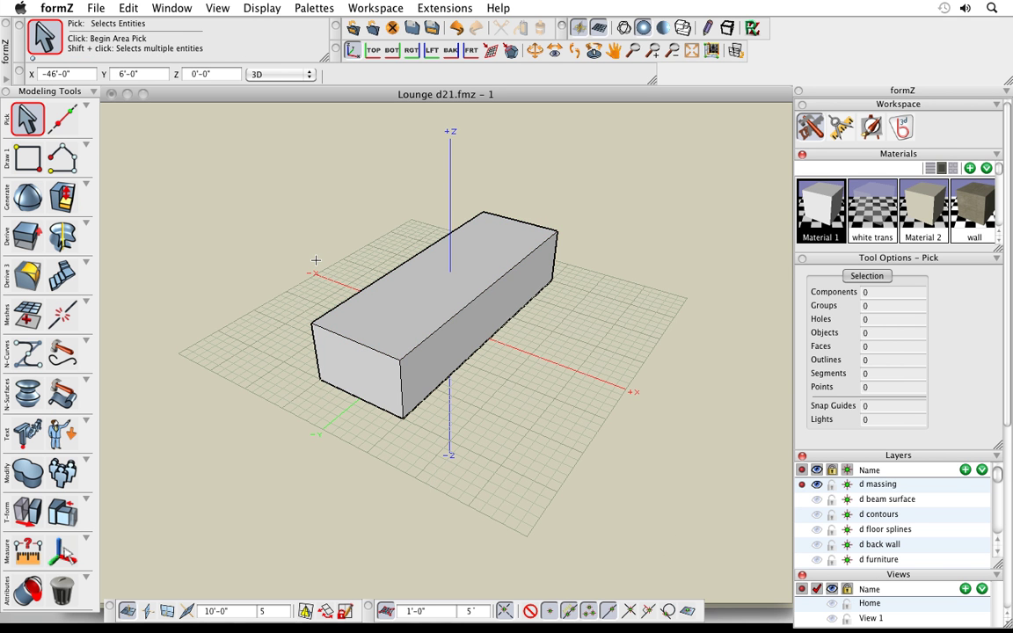
Draw a trial block about 27'-0" by 19'-0" and 20'-0" high from the base block's top face with the Rectangle tool.
mouse_move(526, 393)
middle_down()
mouse_move(547, 393)
mouse_move(528, 390)
middle_up()
key(p)
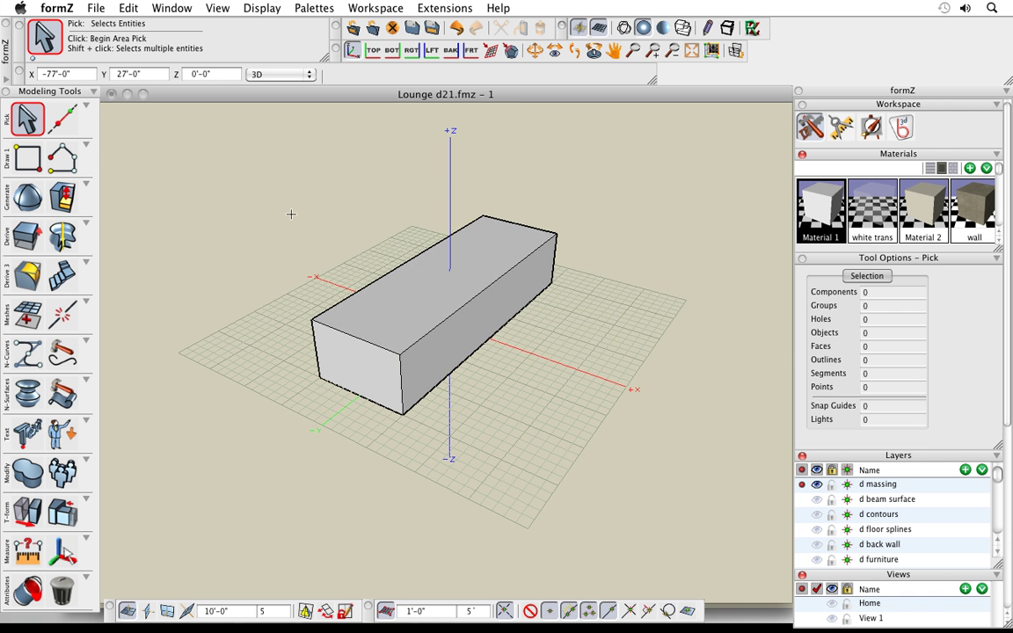
key(space)
click(139, 180)
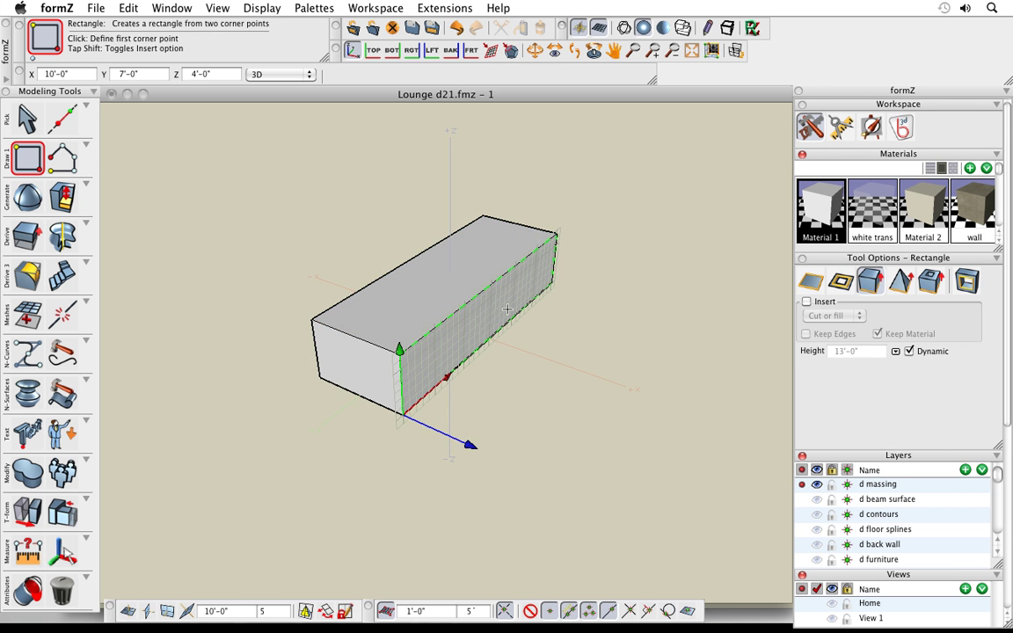
click(440, 300)
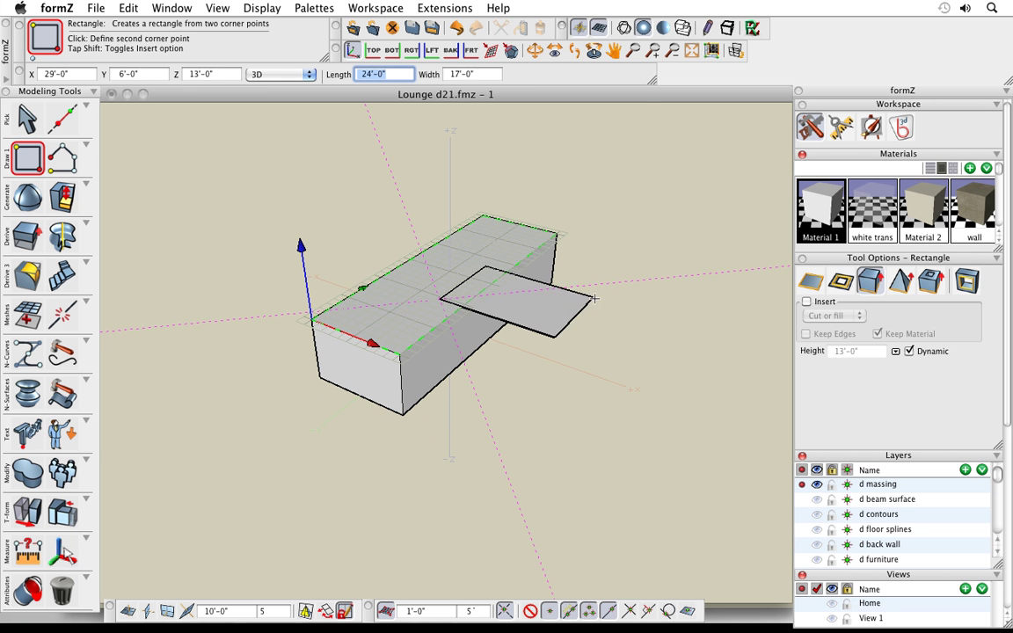
click(610, 299)
click(567, 288)
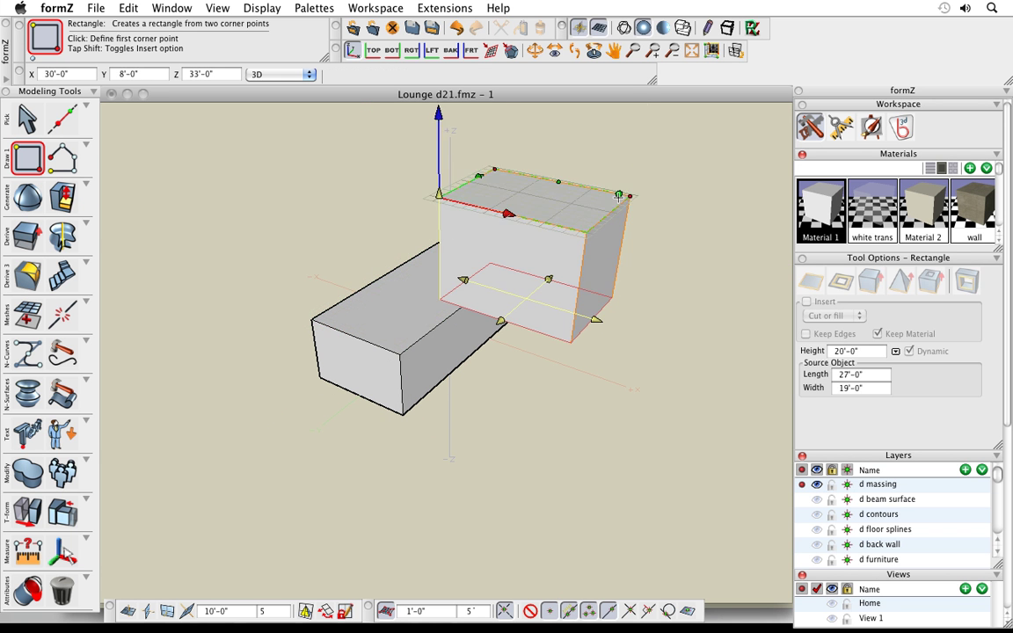
Draw a second trial block about 14'-0" by 20'-0" and 13'-0" high on the first trial block's top face.
click(563, 204)
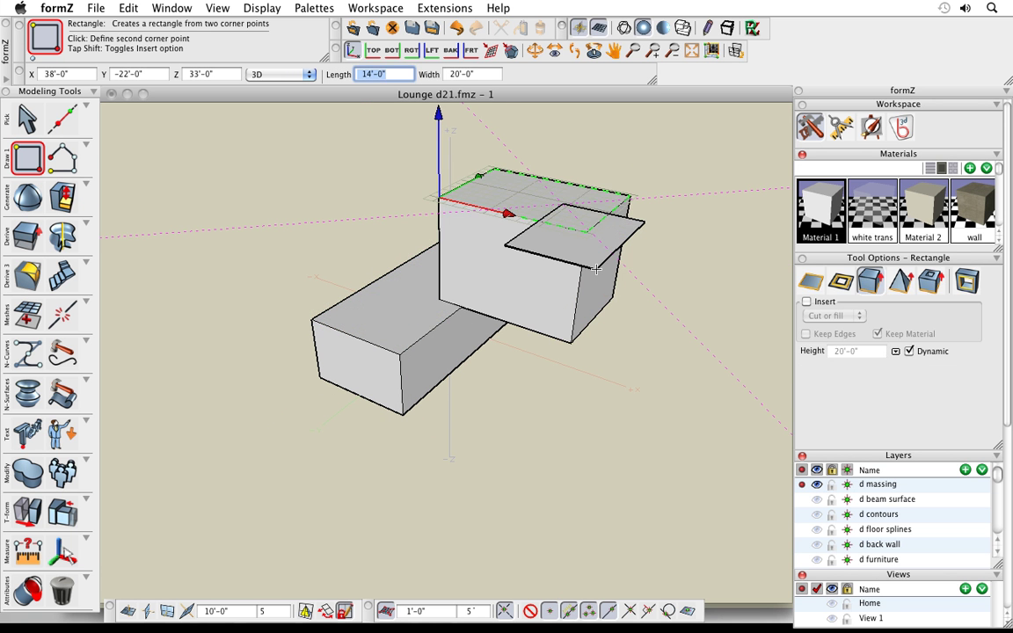
click(596, 271)
click(599, 181)
Draw a third trial block about 12'-0" by 12'-0" and 14'-0" deep from the front face of the uppermost block.
click(573, 207)
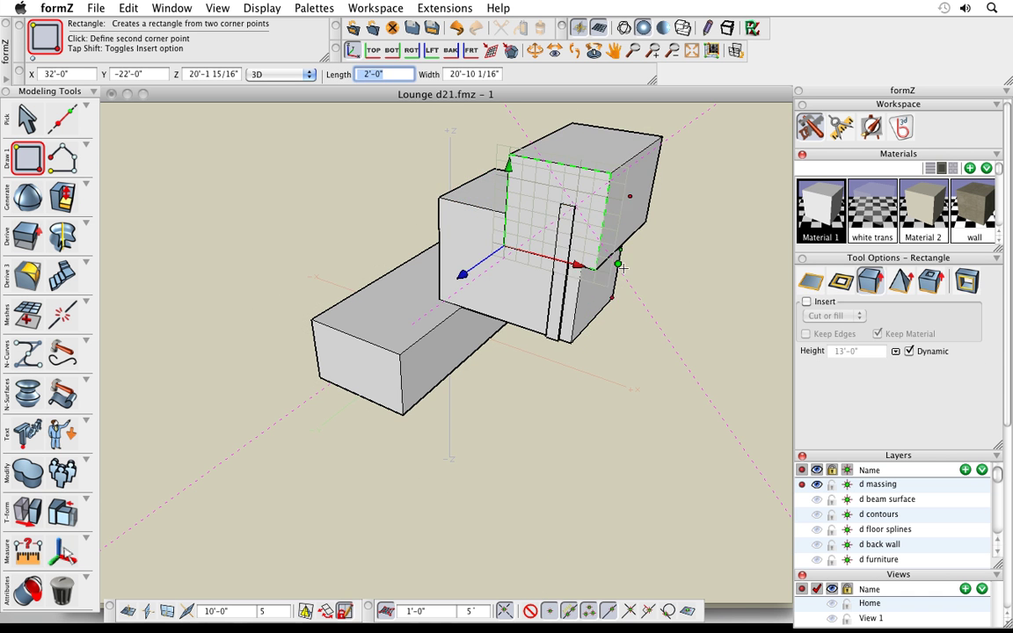
click(648, 312)
click(658, 408)
middle_drag(658, 407, 527, 361)
middle_drag(756, 457, 613, 460)
middle_drag(530, 464, 601, 491)
middle_drag(400, 415, 514, 440)
scroll(521, 439, down, 3)
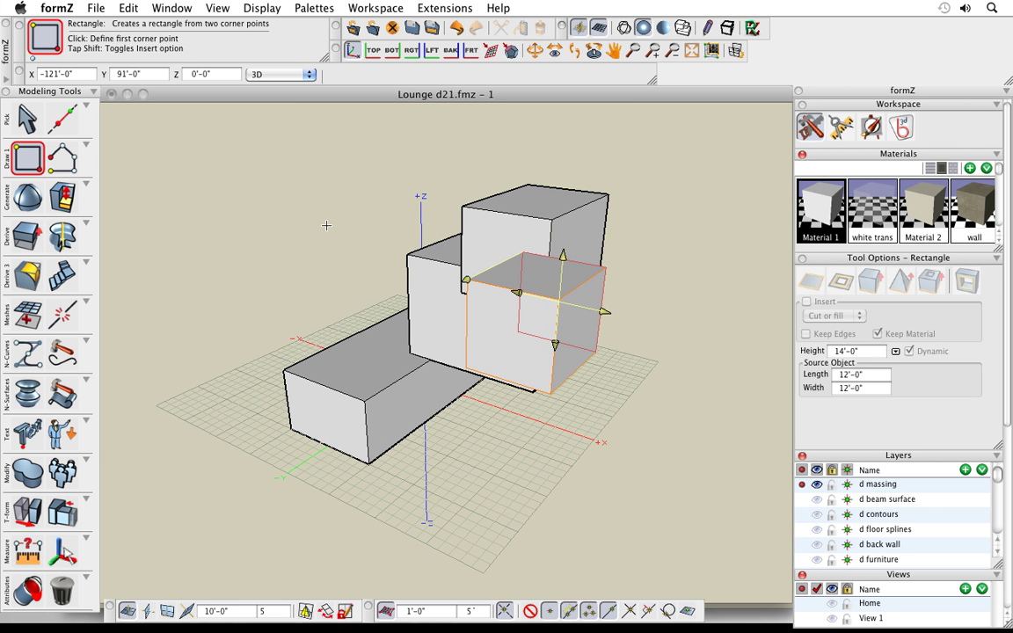
Undo the three trial blocks stacked on the base block.
key(super+z)
key(super+z)
key(super+z)
key(super+z)
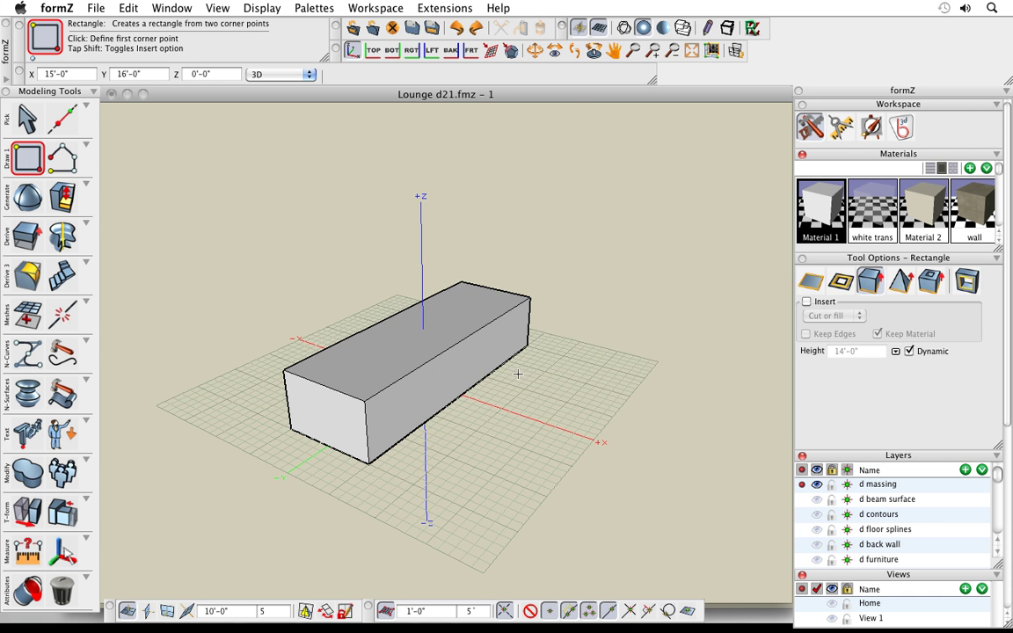
With the Rectangle tool's Insert option enabled, extend a 20'-0" wide, full-height wing 20'-0" outward from one end of the block's long side.
middle_drag(516, 376, 540, 357)
middle_drag(568, 421, 537, 407)
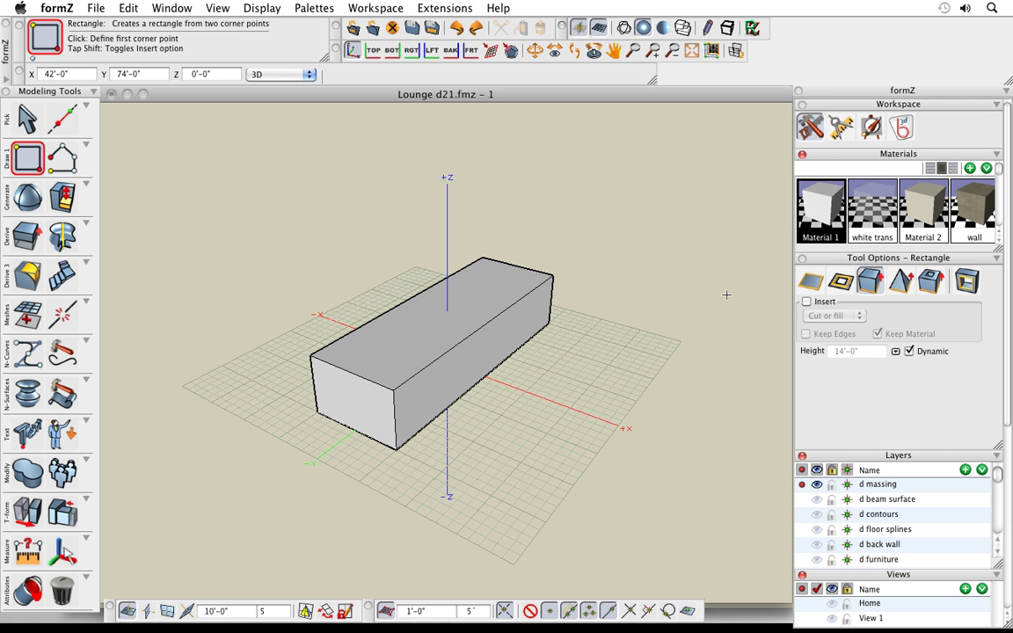
click(806, 301)
middle_drag(576, 411, 536, 403)
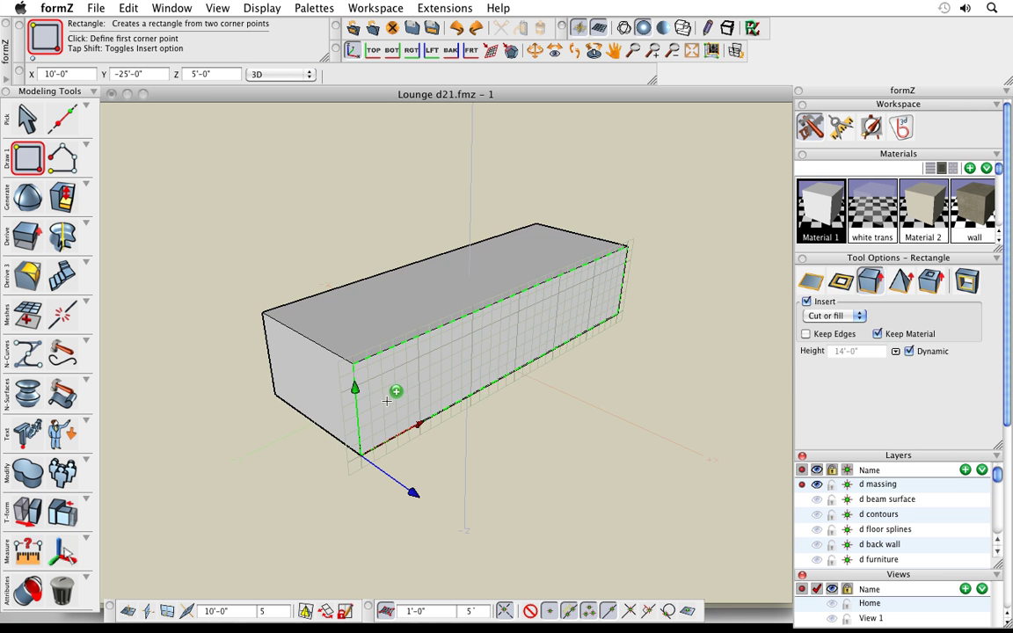
click(354, 369)
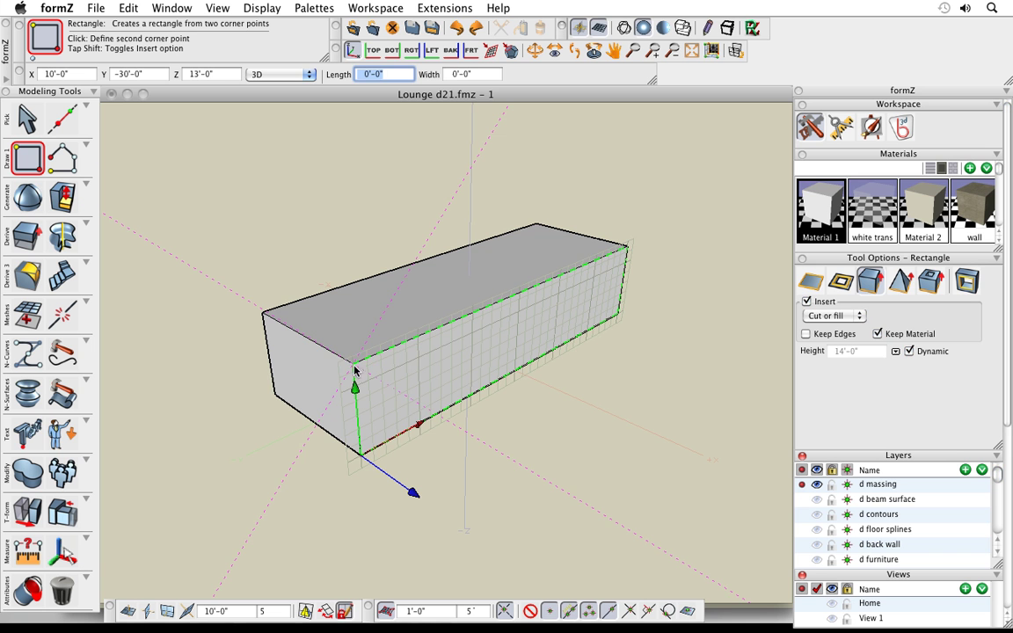
click(471, 393)
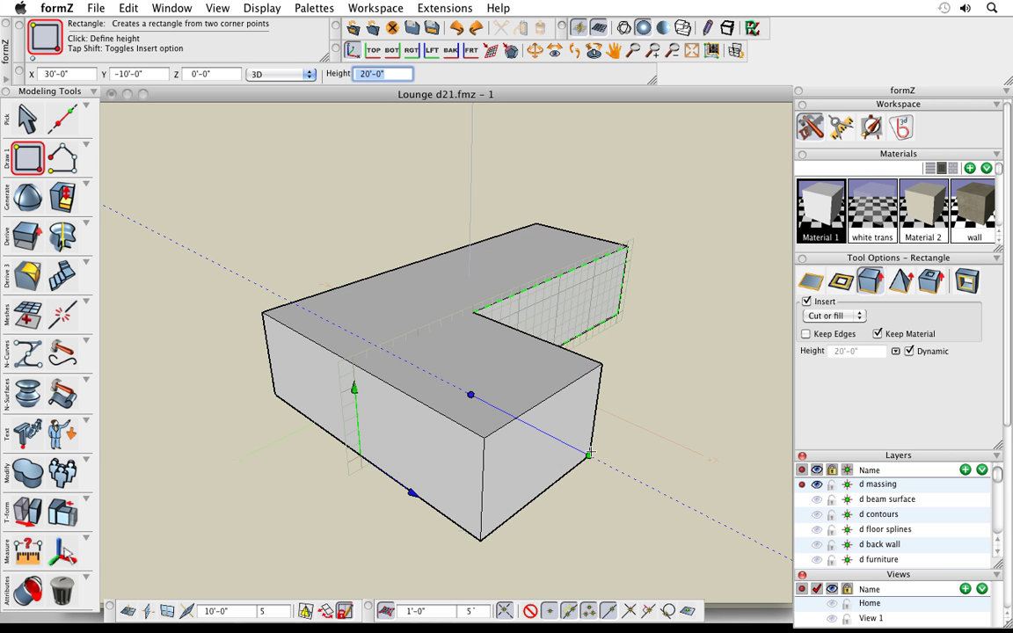
click(590, 453)
Insert a vertical edge on the long face opposite the wing, towards its far end, with the Offset Segment tool.
scroll(494, 376, down, 3)
middle_drag(405, 446, 453, 466)
middle_drag(371, 452, 517, 430)
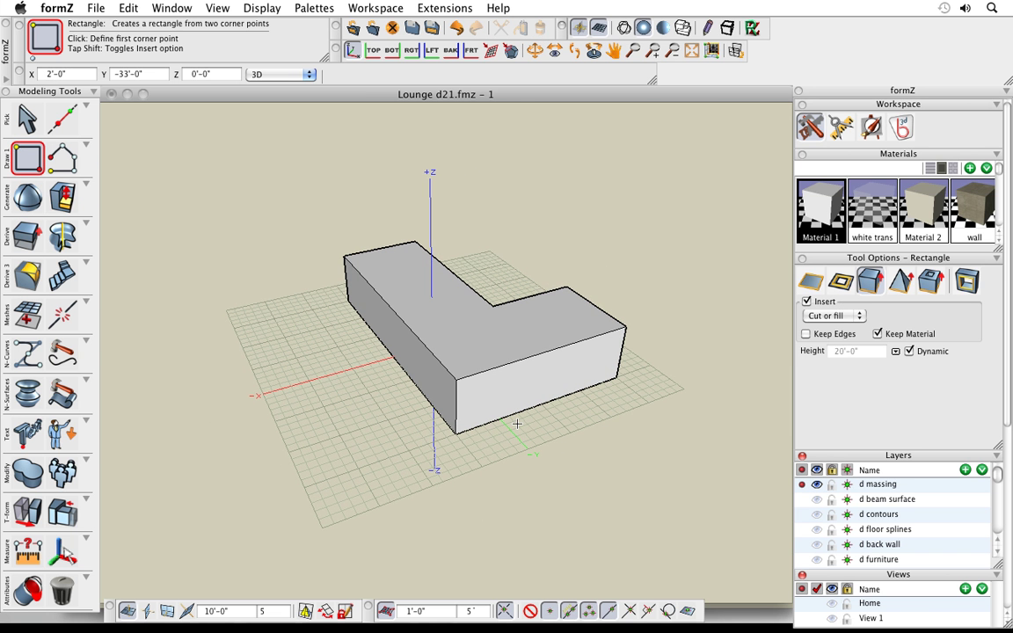
drag(67, 197, 161, 158)
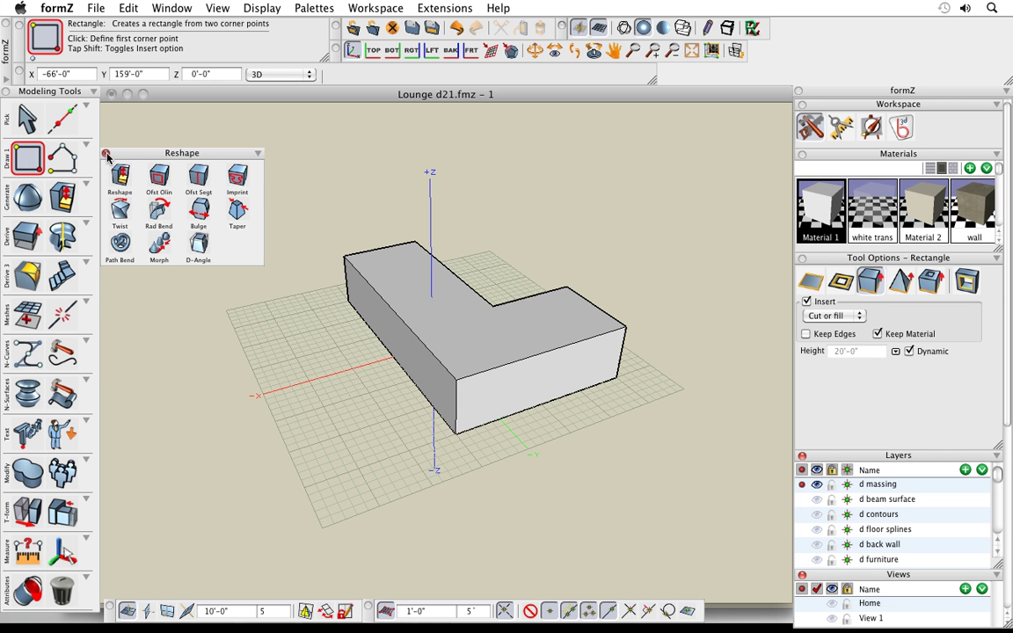
click(105, 154)
key(space)
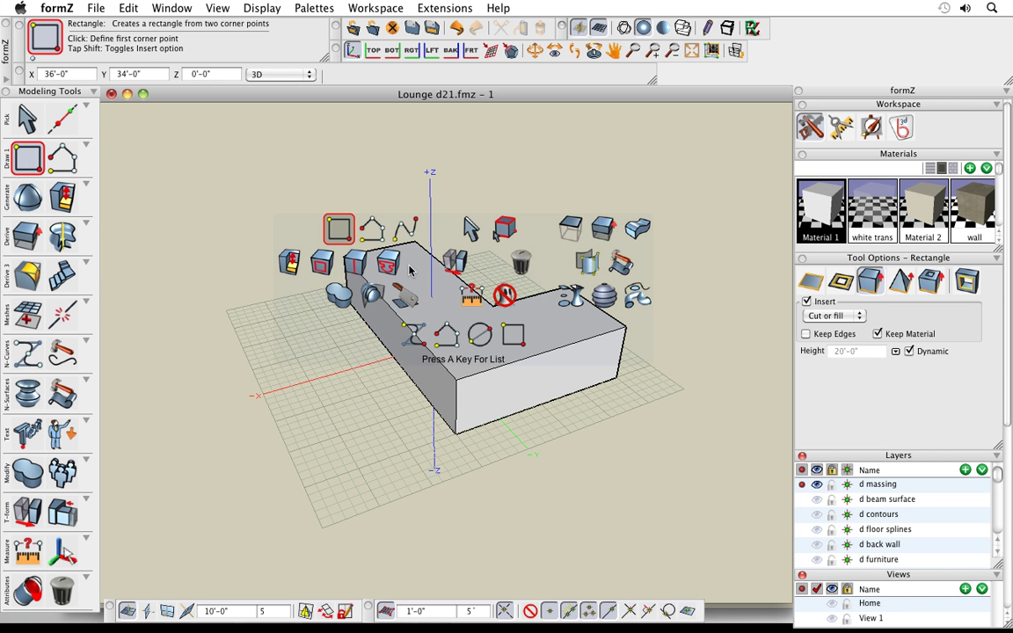
click(355, 264)
click(455, 406)
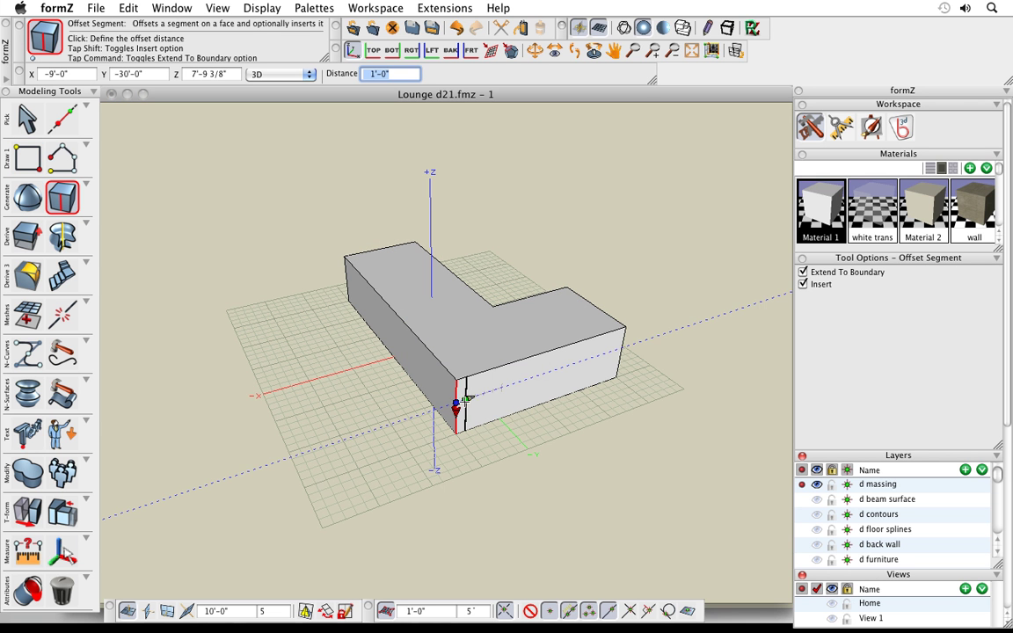
click(375, 310)
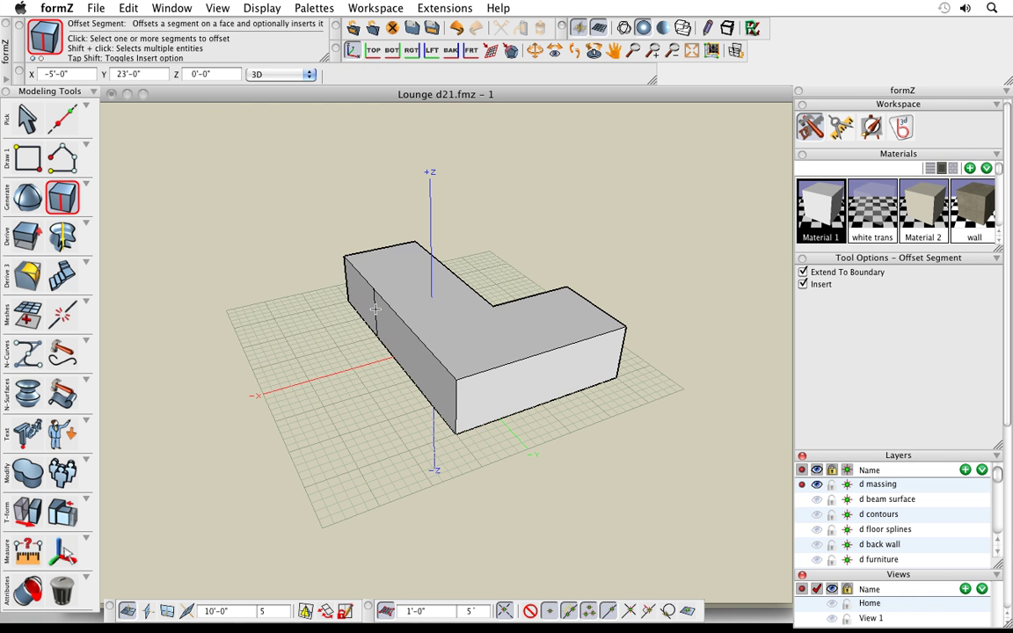
Pull the smaller part of the divided long face outward 20'-0" with the Reshape tool to form a second wing.
middle_drag(526, 525, 642, 518)
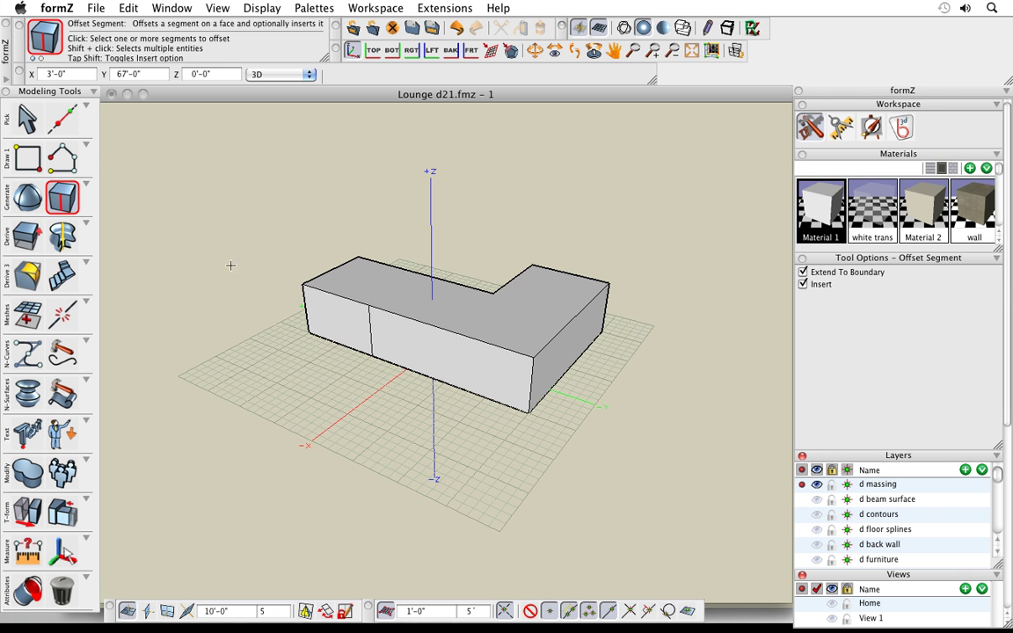
key(space)
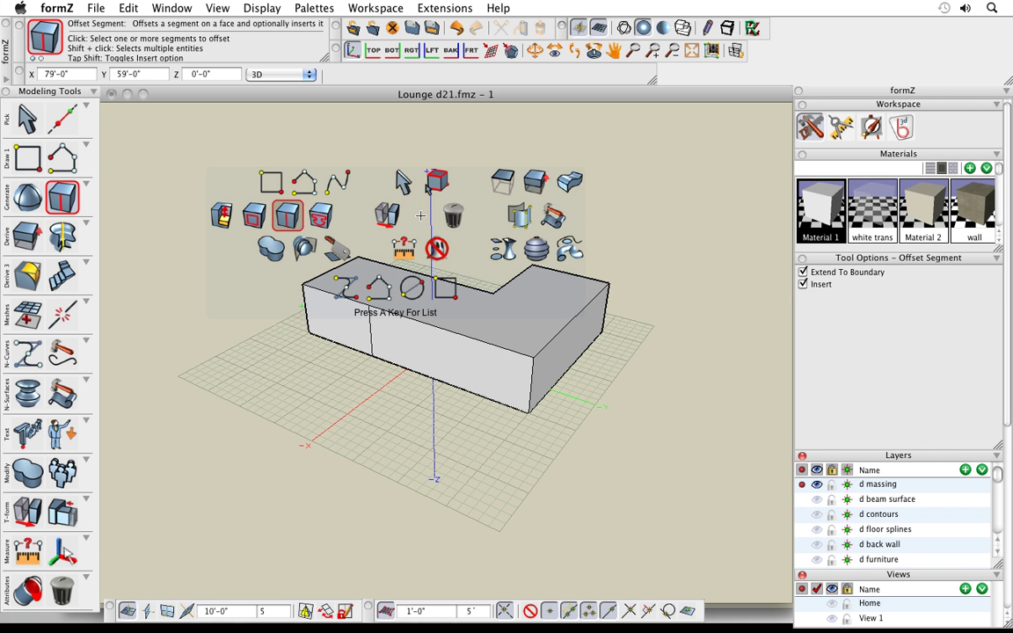
click(224, 213)
key(r)
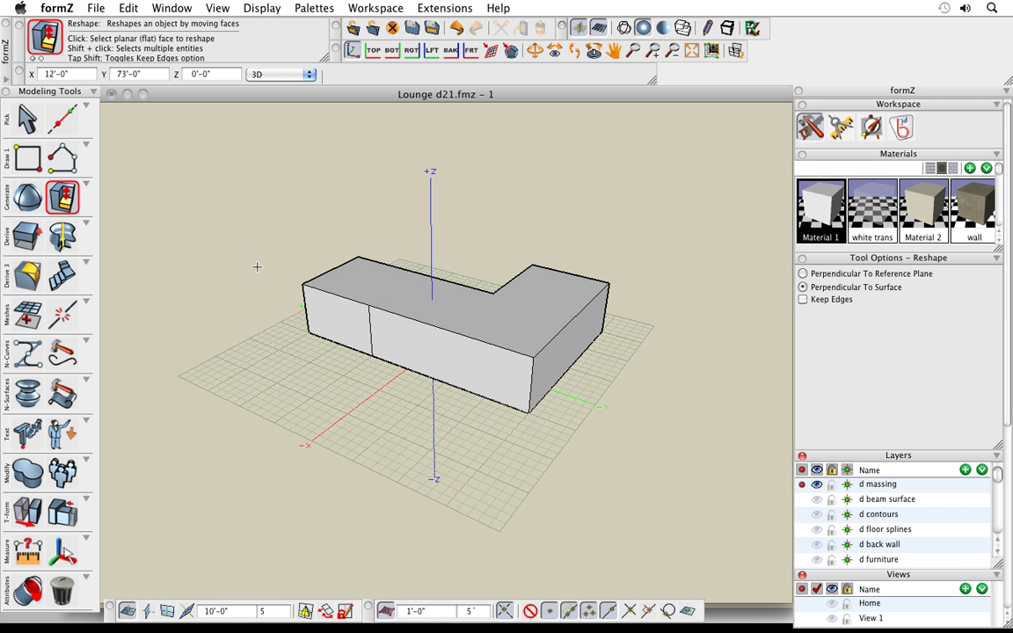
click(349, 318)
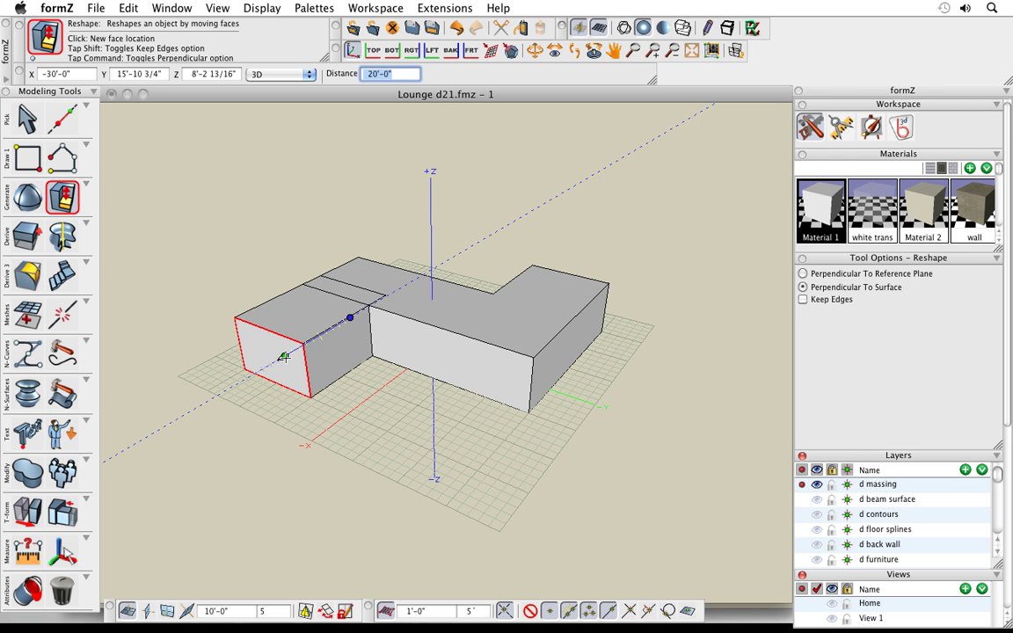
click(285, 358)
middle_drag(658, 407, 542, 437)
drag(541, 437, 338, 413)
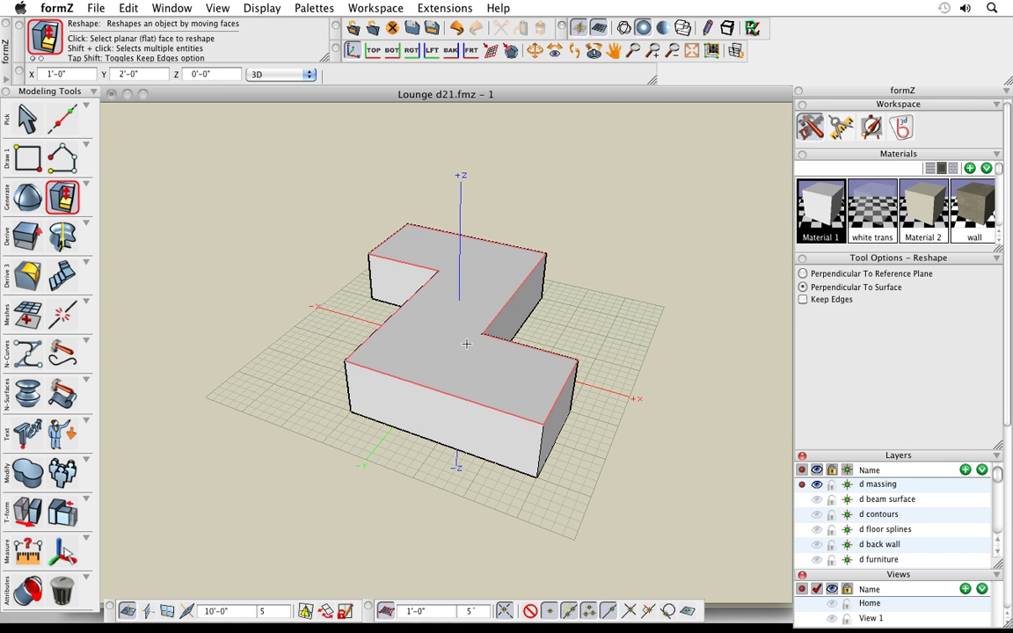
middle_drag(644, 404, 630, 383)
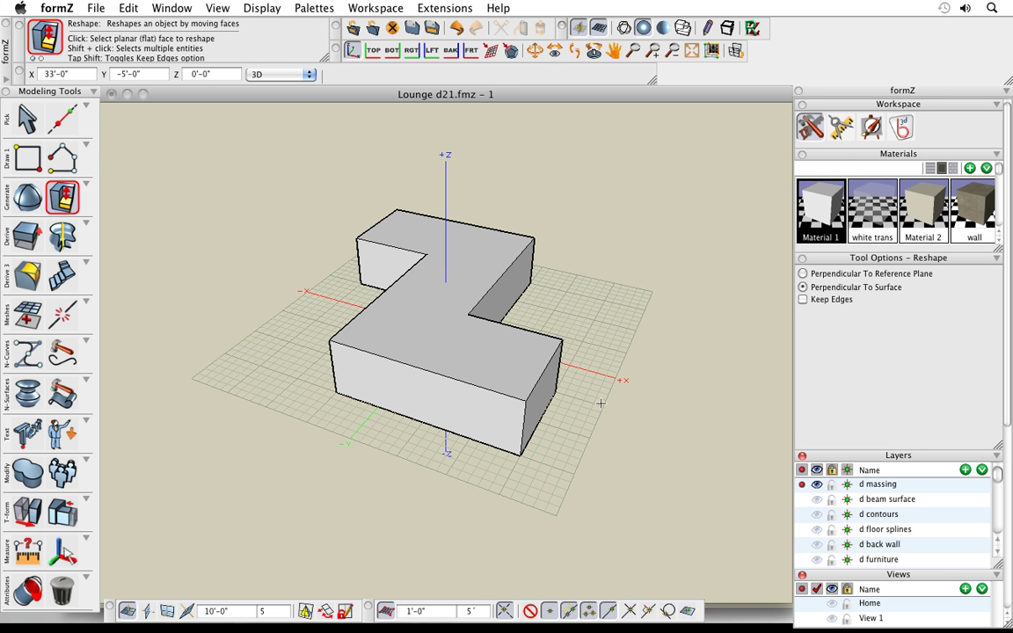
middle_drag(570, 370, 624, 414)
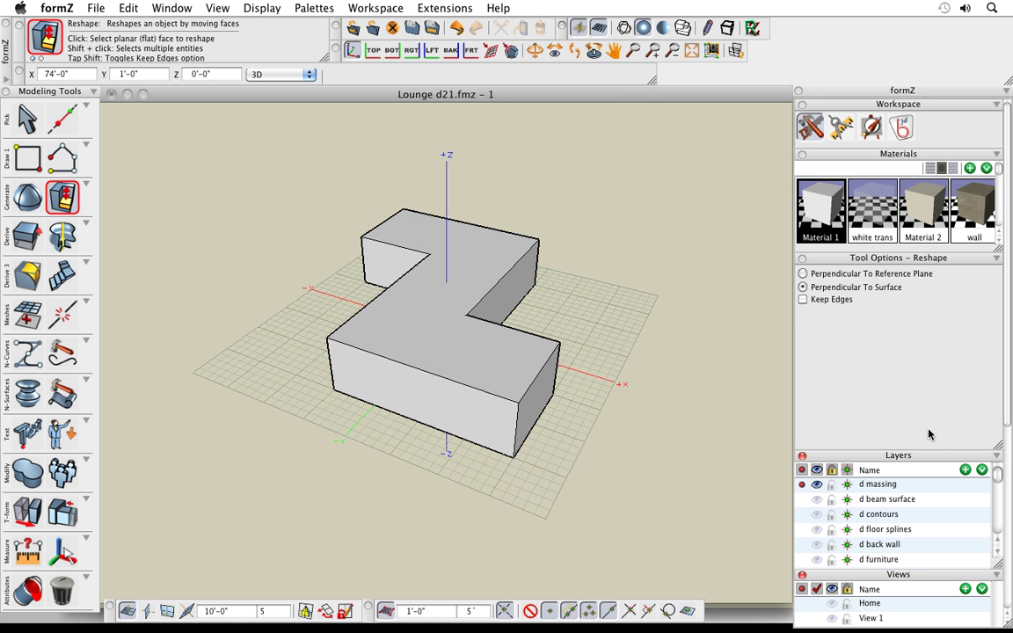
Float the Clipping Planes palette and add a clipping plane, moved along the Y axis to cut through the front wing.
scroll(1010, 417, down, 6)
scroll(1010, 417, up, 5)
scroll(1010, 417, down, 1)
drag(925, 608, 707, 121)
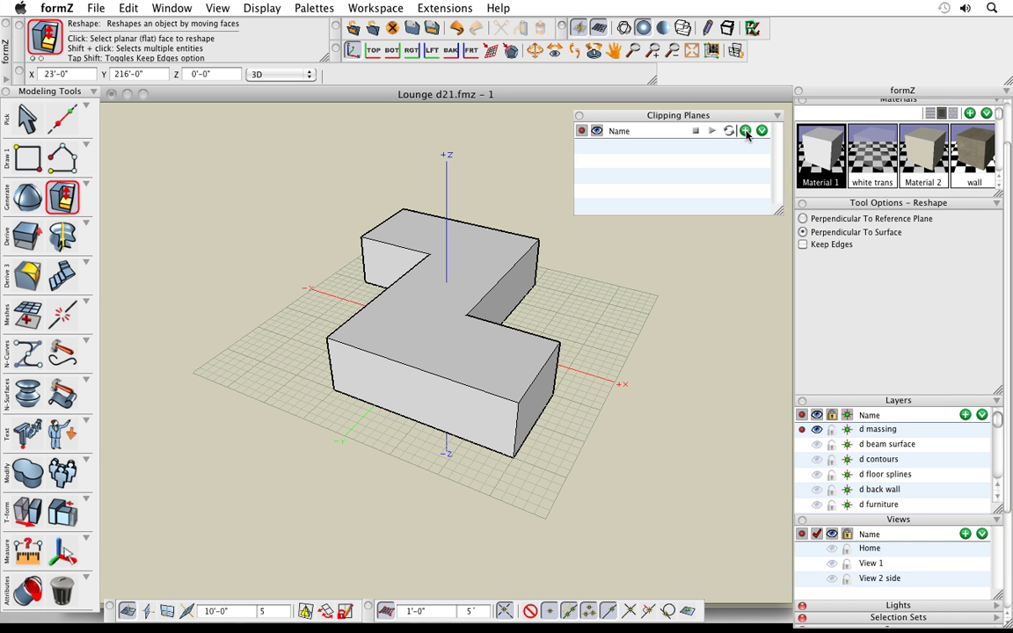
click(745, 132)
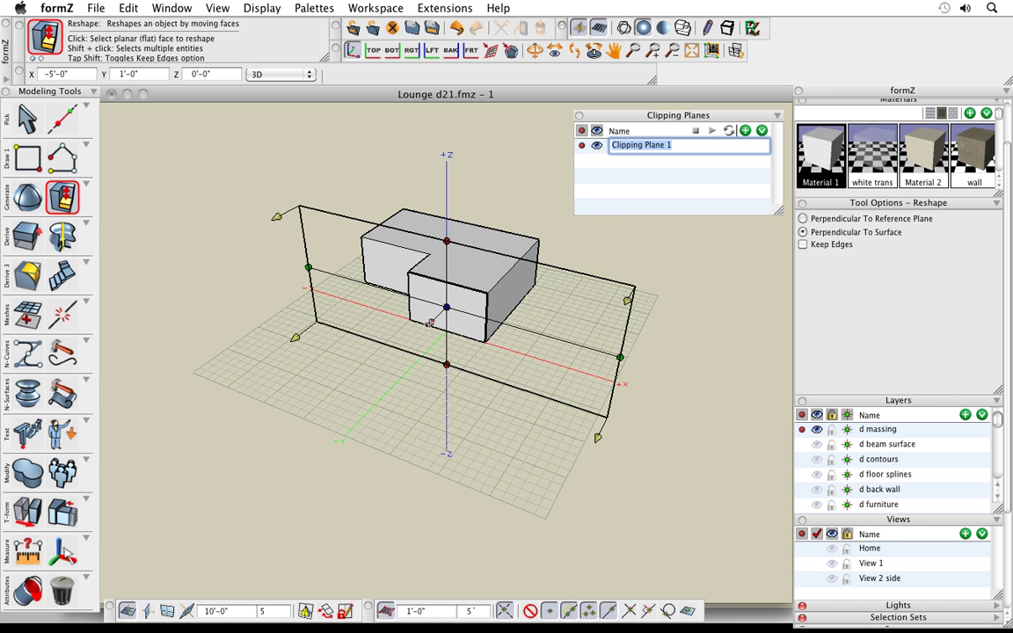
click(430, 323)
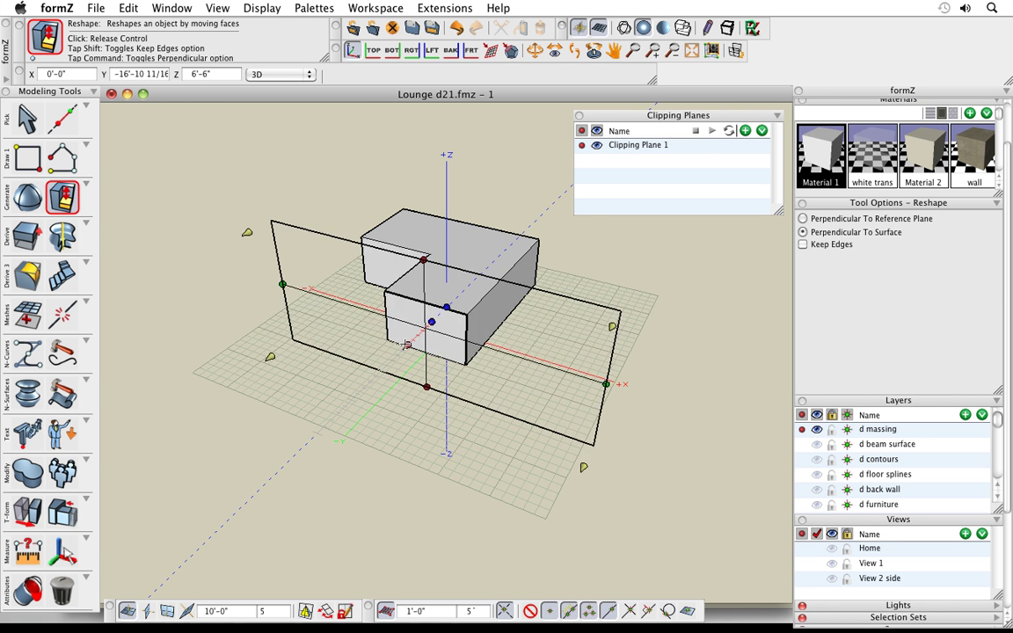
click(393, 359)
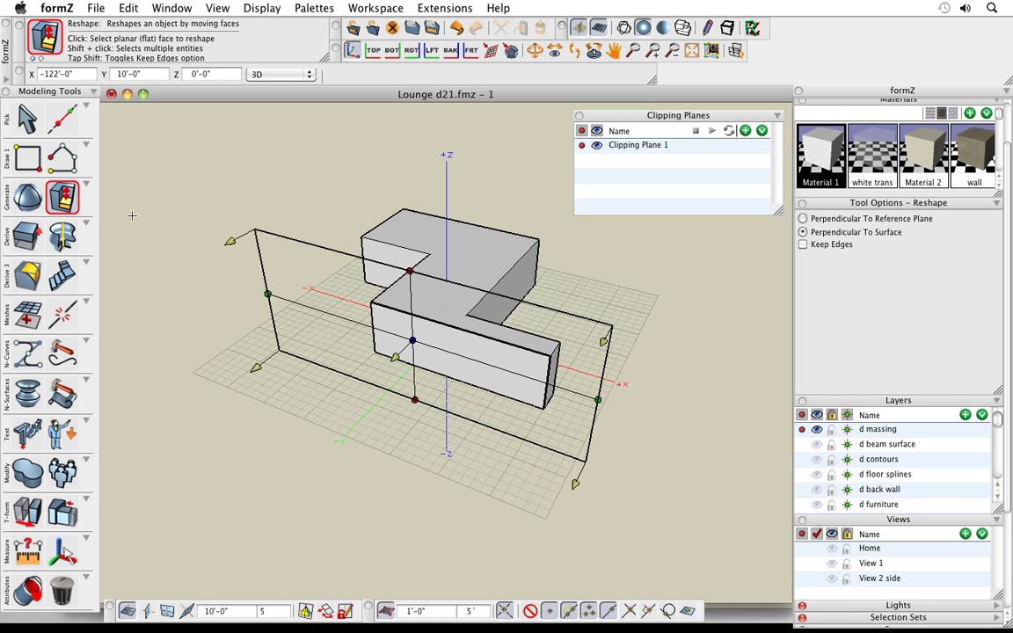
Thicken the Z-shaped block into a hollow shell with Center justification and a 2'-0" wall thickness.
drag(68, 237, 129, 318)
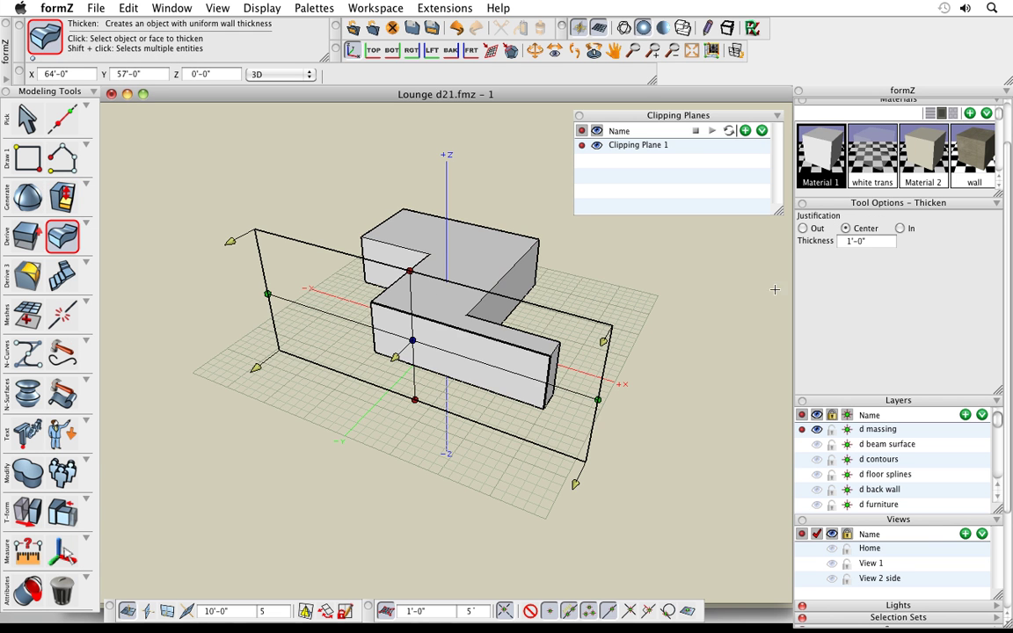
click(504, 273)
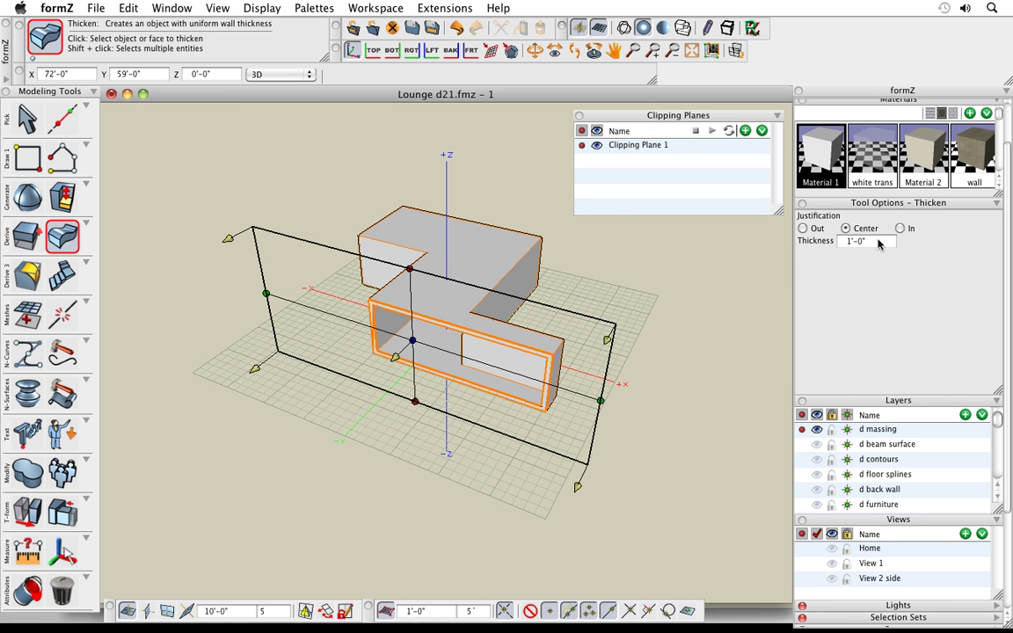
click(840, 242)
text(2)
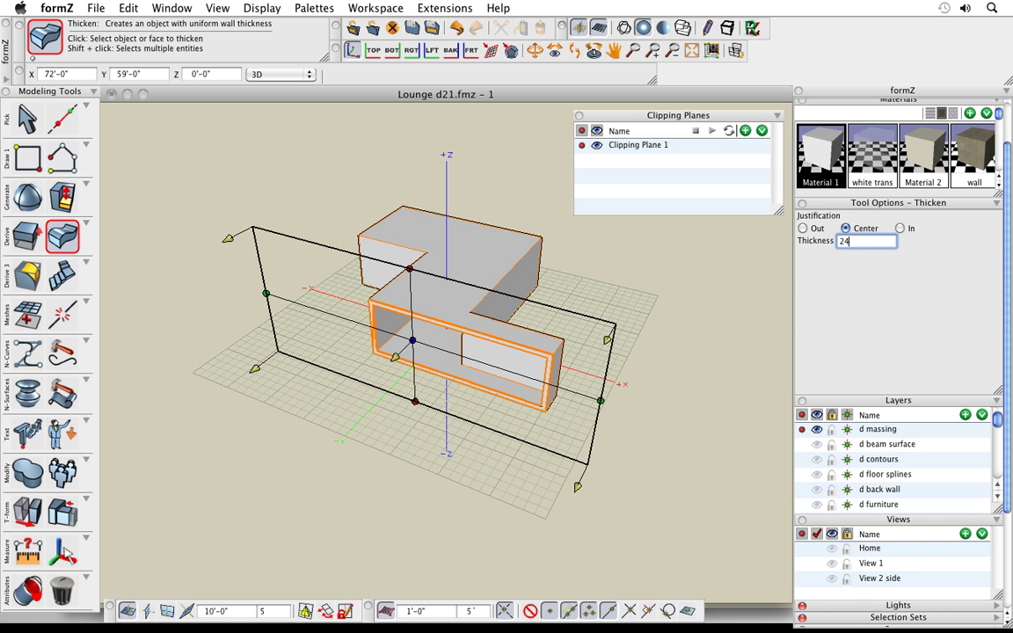
text(4)
key(Return)
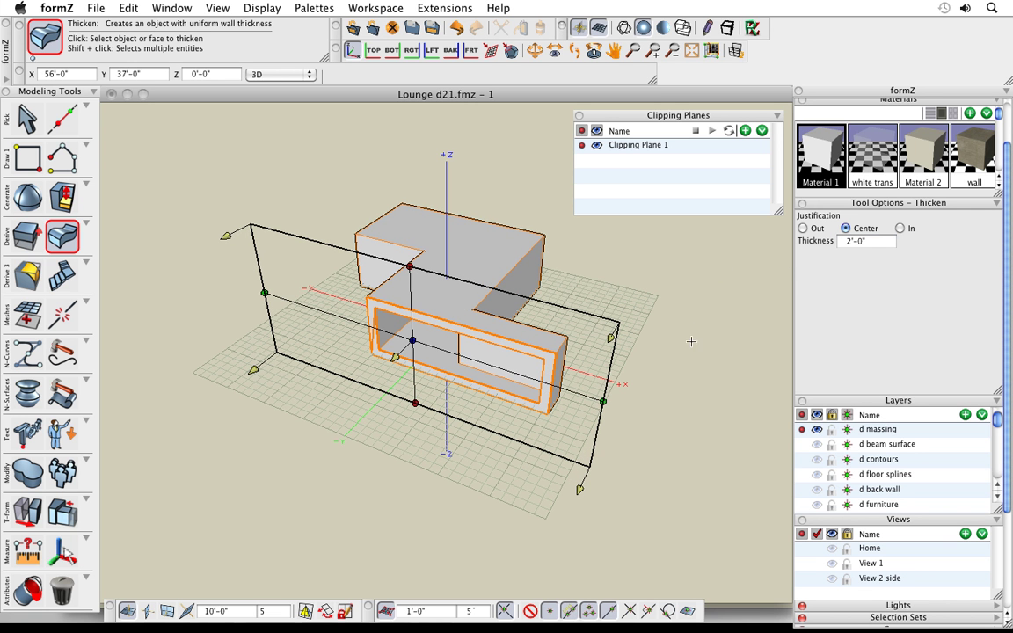
Add a second clipping plane, rotate it to horizontal to cut off the roof, and shift Clipping Plane 1 outward along the Y axis.
click(413, 340)
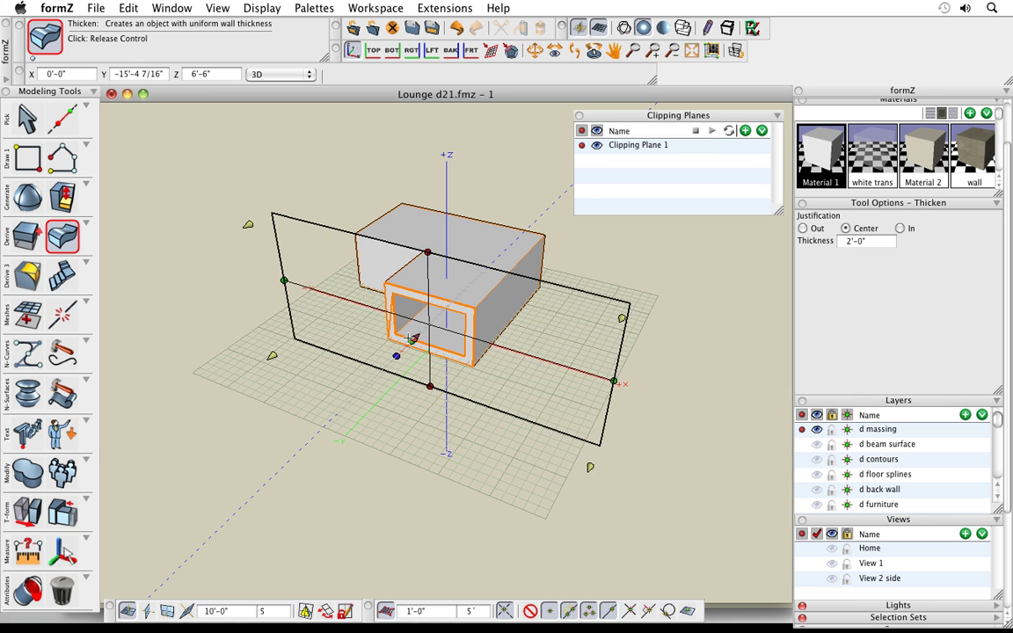
click(377, 373)
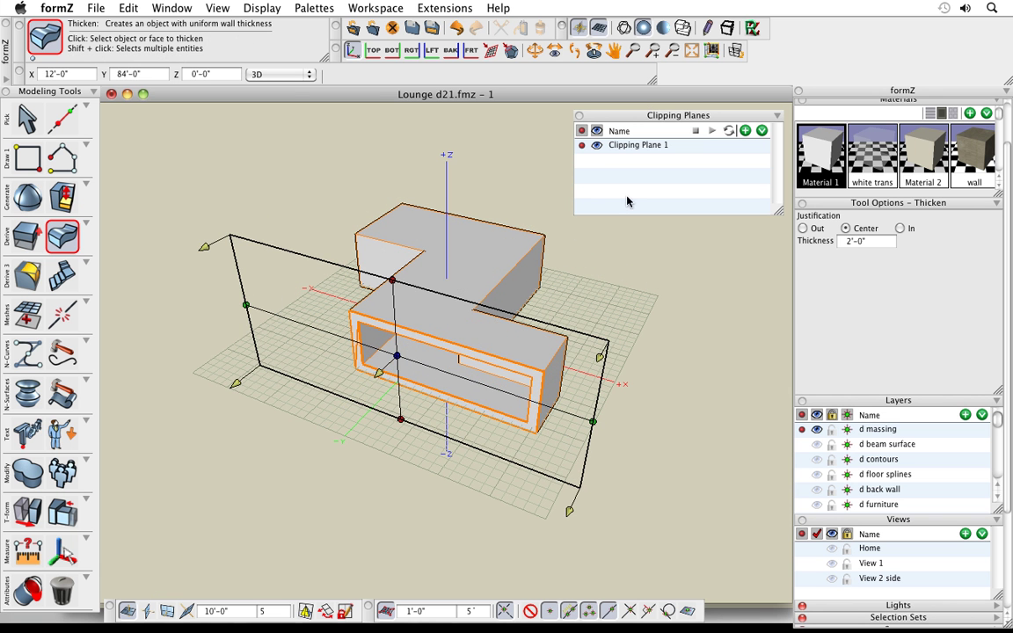
click(745, 131)
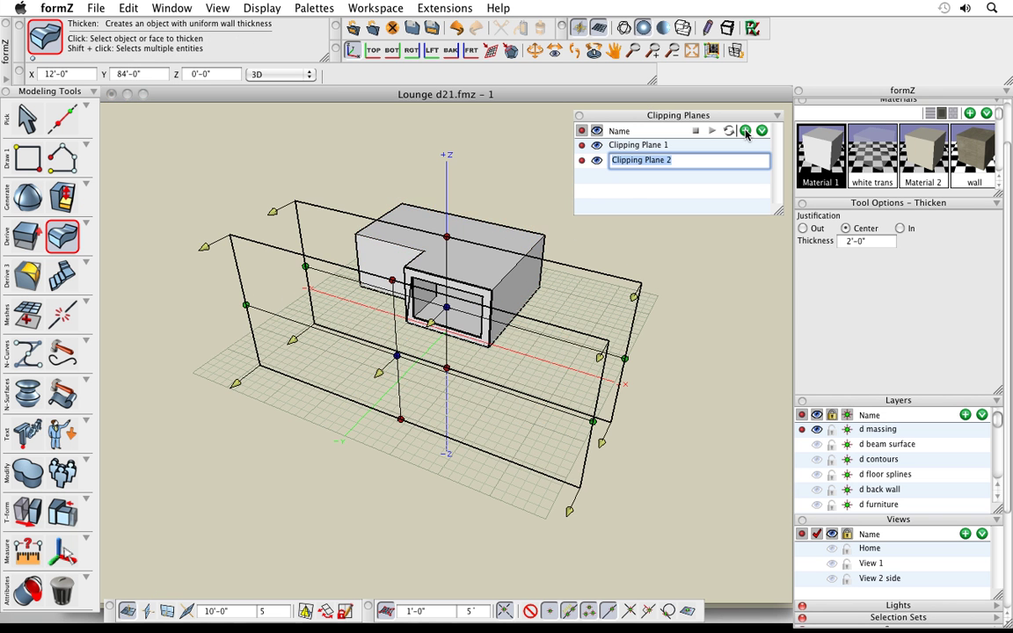
click(448, 236)
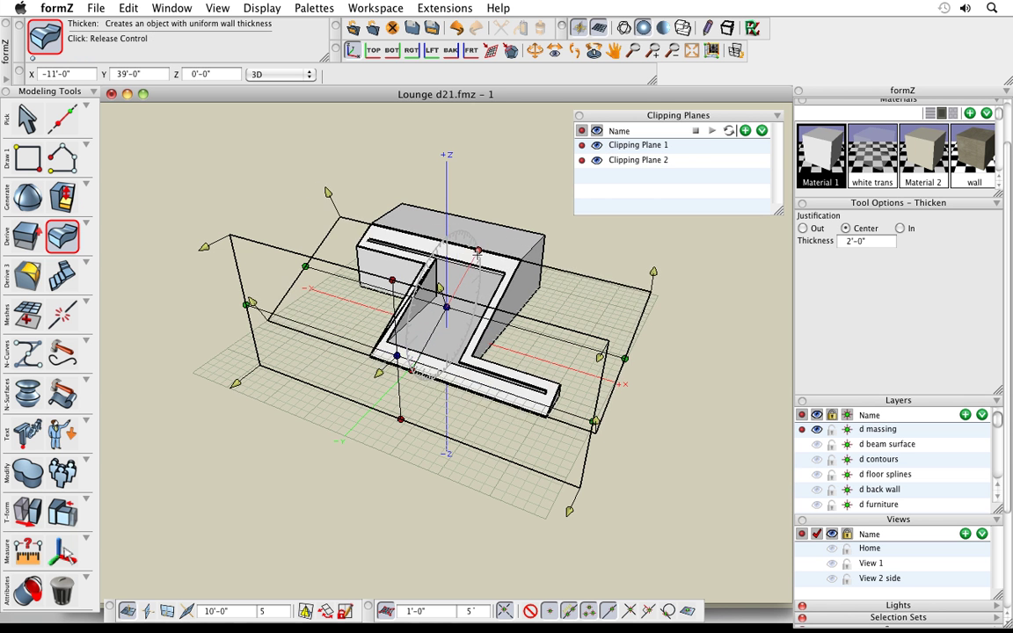
click(356, 413)
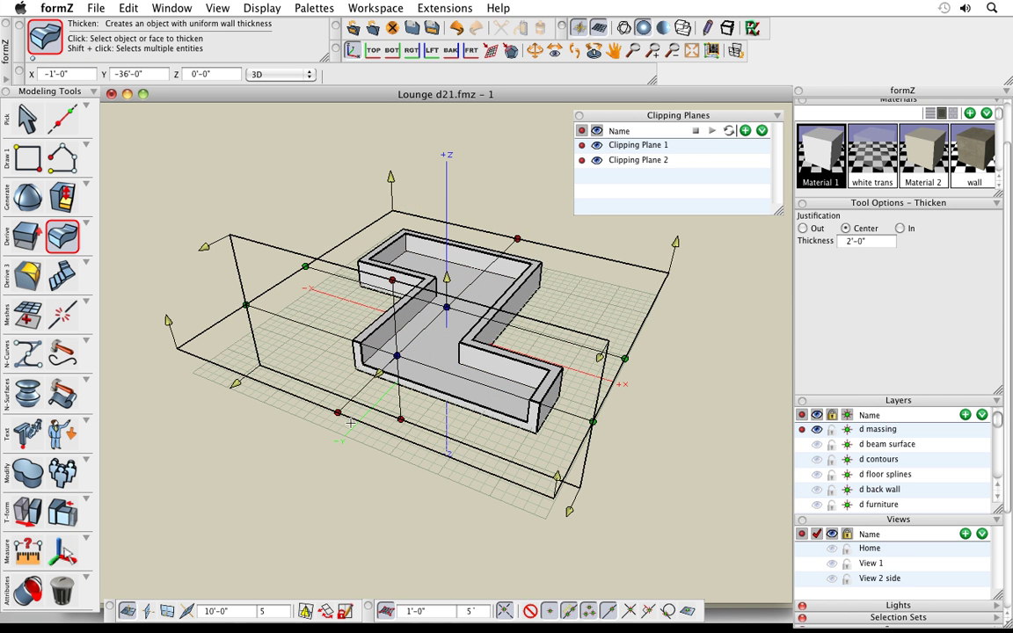
click(380, 374)
click(369, 382)
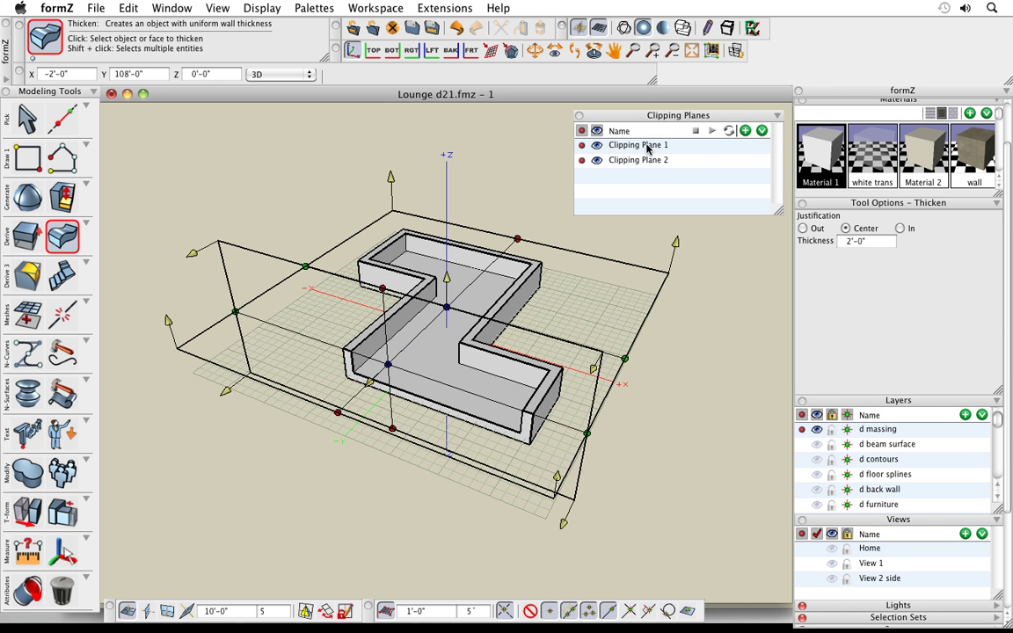
Hide both clipping plane outlines and draw a separate 16'-0" by 16'-0" block, 11'-0" high, beside the Z-shaped shell.
click(597, 146)
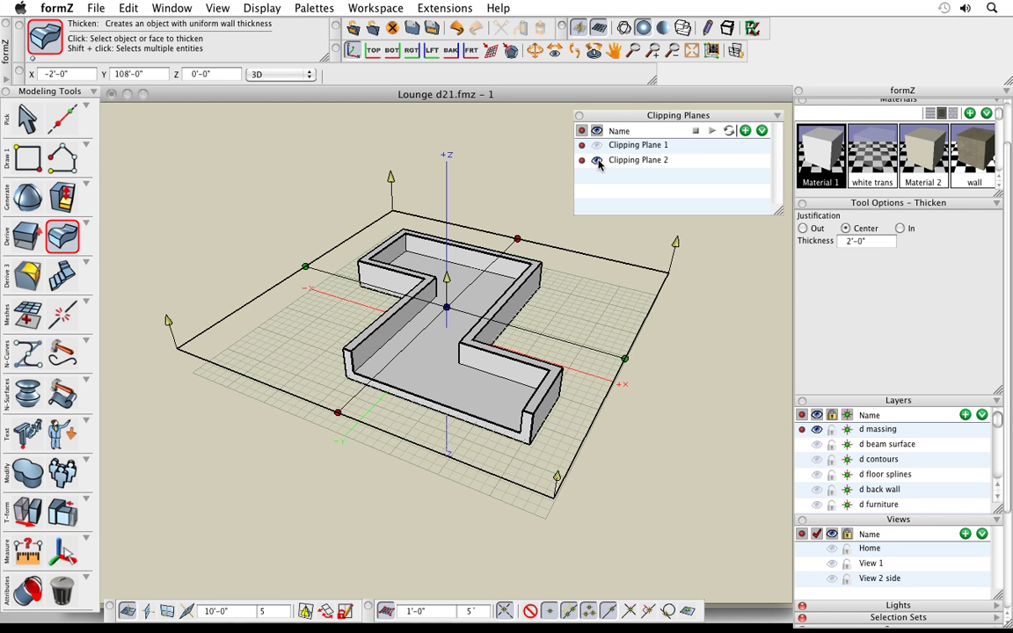
click(598, 161)
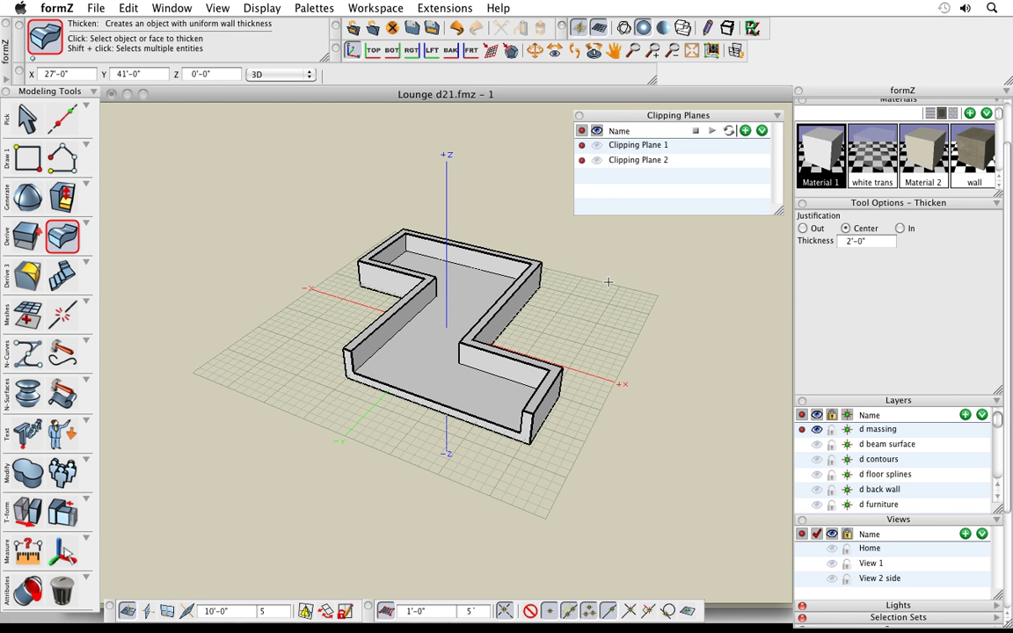
click(27, 159)
click(578, 300)
click(651, 319)
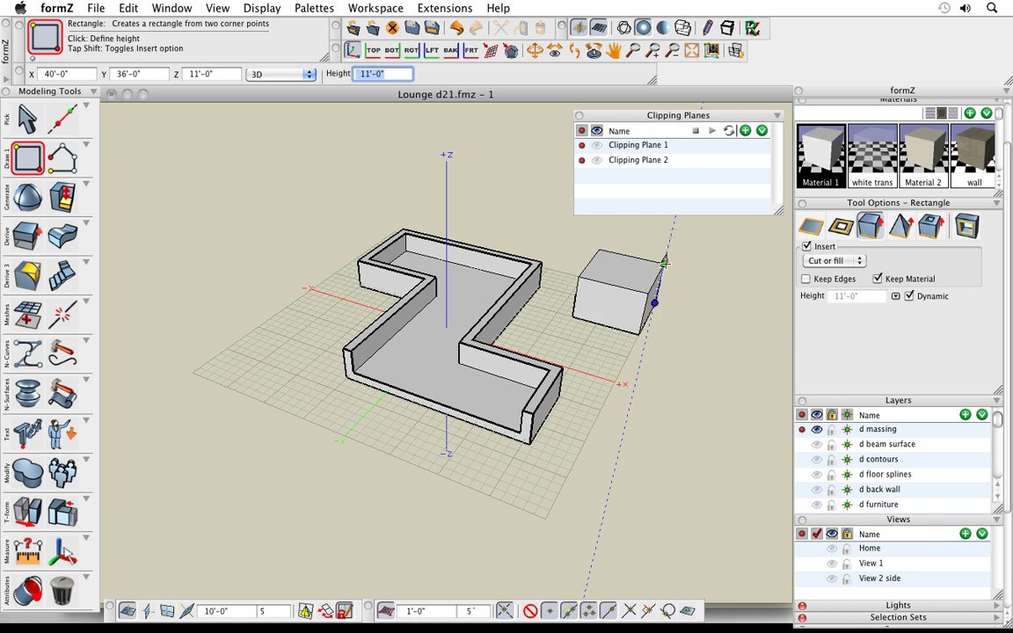
click(655, 268)
Show the outlines of both clipping planes again and deactivate Clipping Plane 1 and Clipping Plane 2.
click(597, 146)
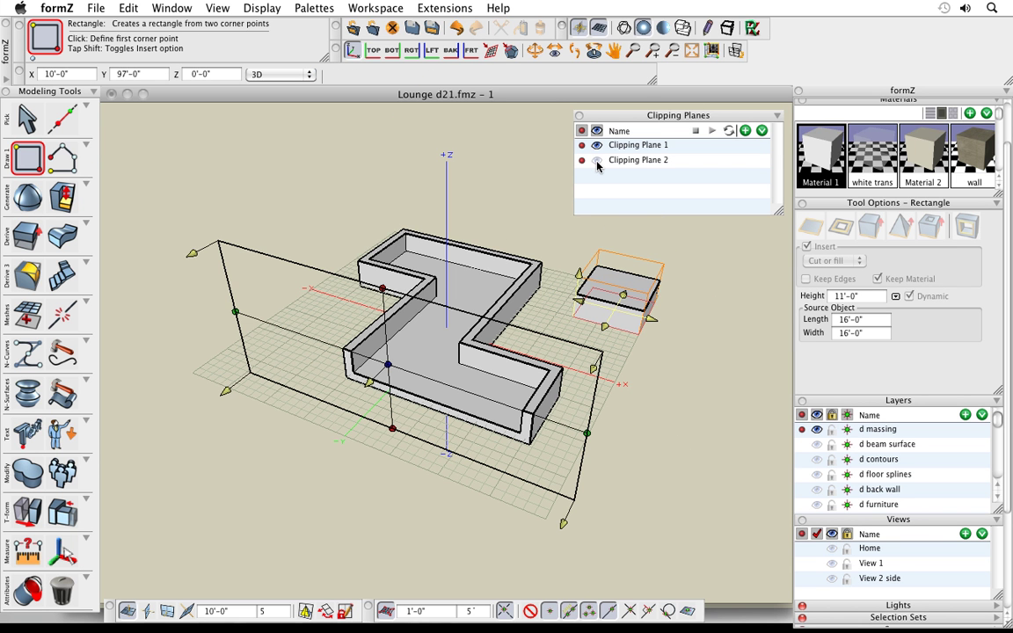
click(597, 162)
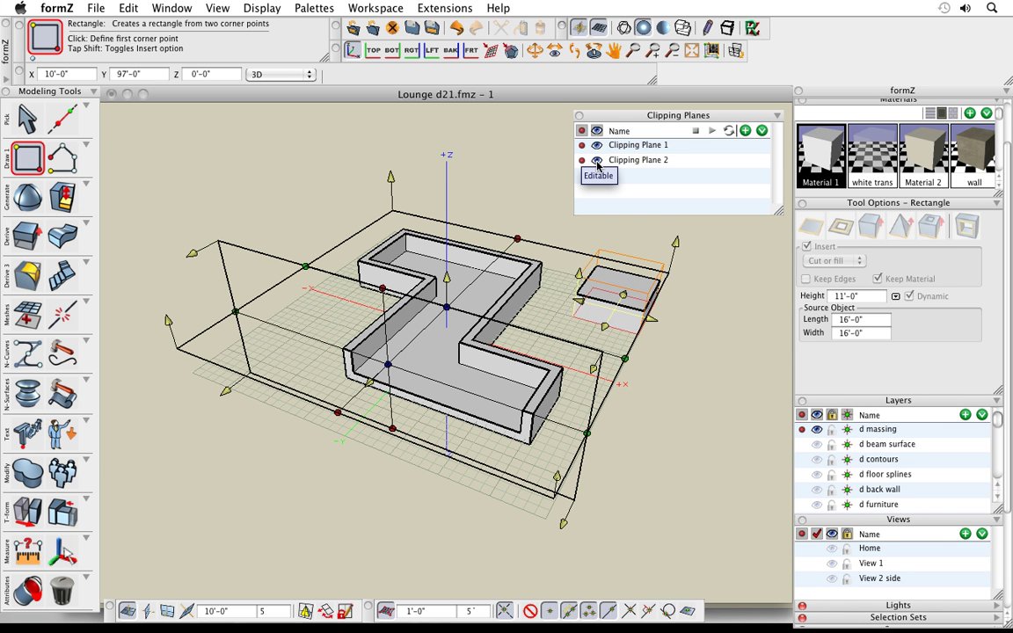
click(582, 145)
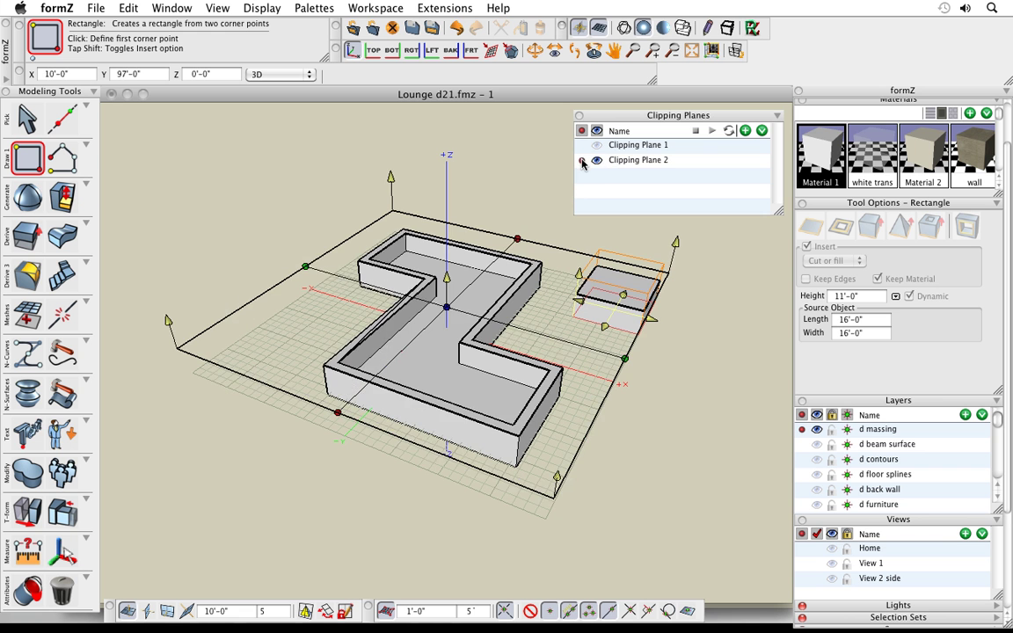
click(581, 161)
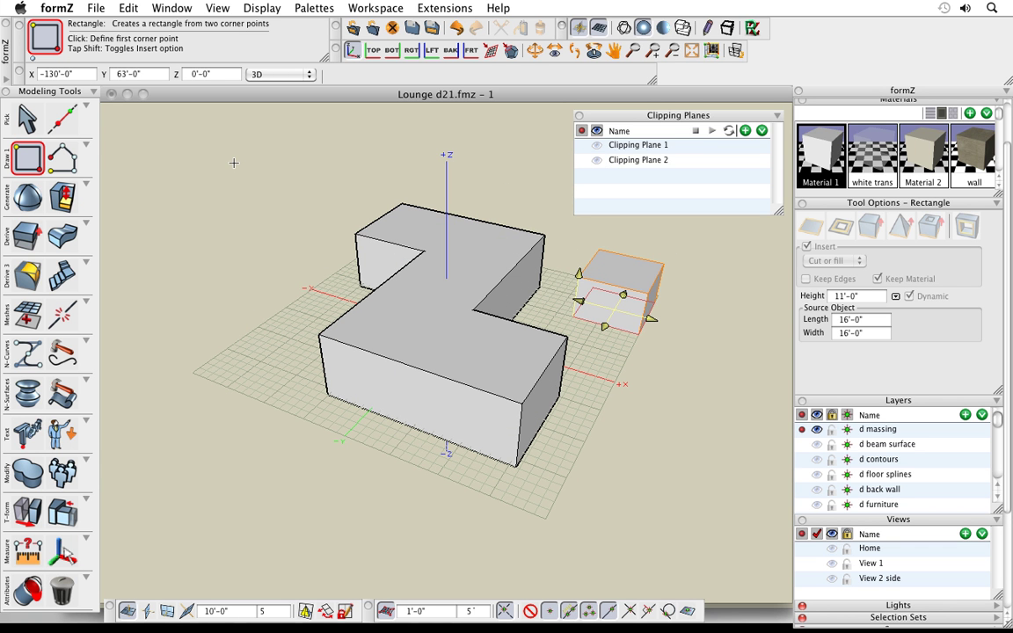
Undo the separate block and the thickening of the Z-shaped mass, and close the Clipping Planes palette.
key(super+z)
key(super+z)
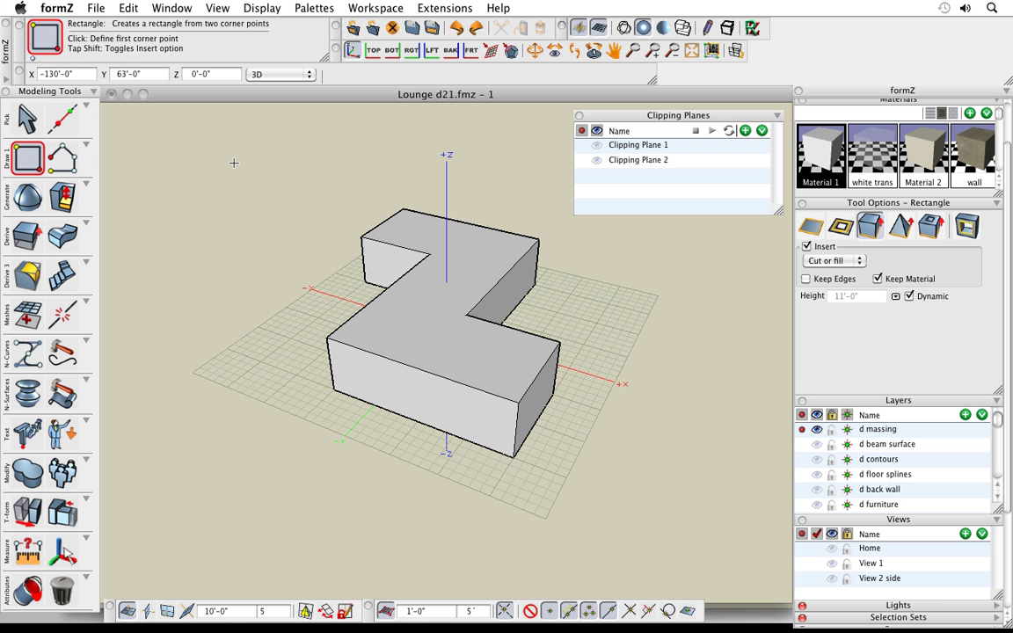
click(578, 115)
Insert an inward offset outline on the top face of the Z-shaped block with the Offset Outline tool.
mouse_move(642, 370)
middle_down()
mouse_move(590, 367)
mouse_move(649, 384)
mouse_move(641, 376)
middle_up()
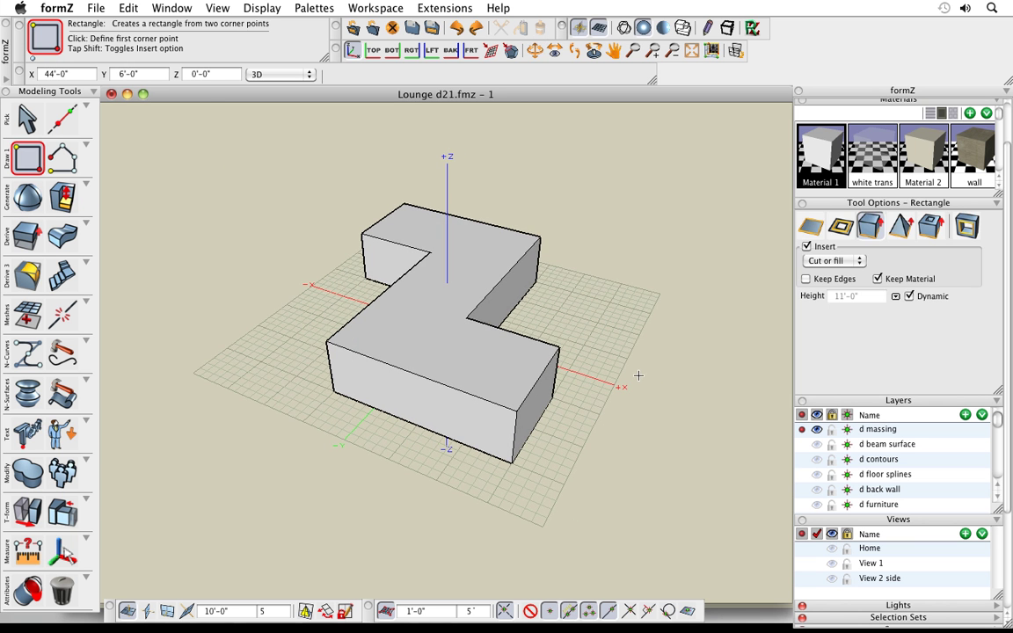
mouse_move(543, 465)
middle_down()
mouse_move(586, 461)
mouse_move(533, 455)
middle_up()
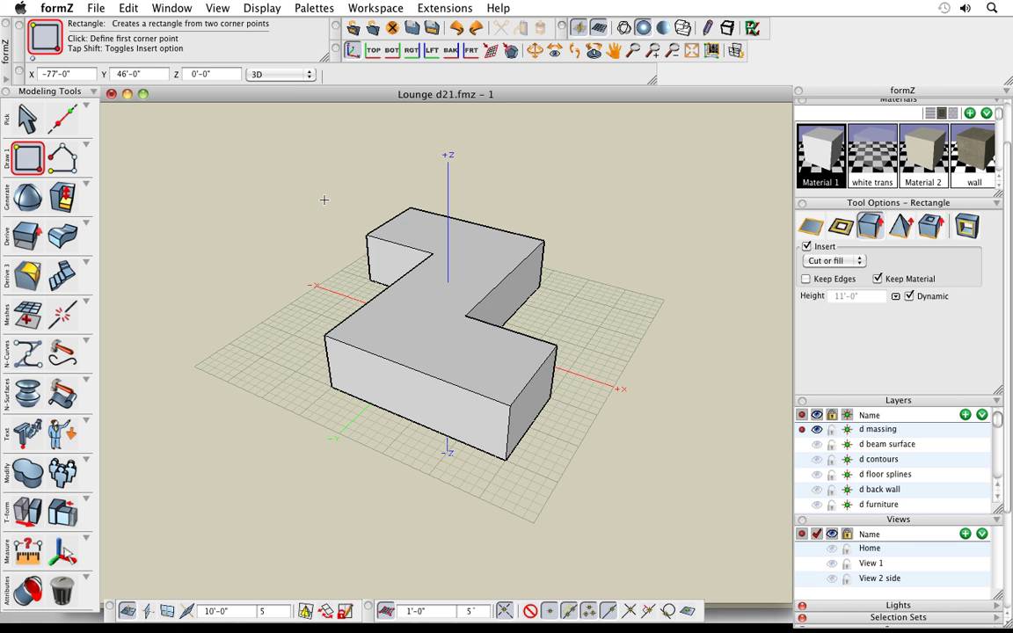
key(space)
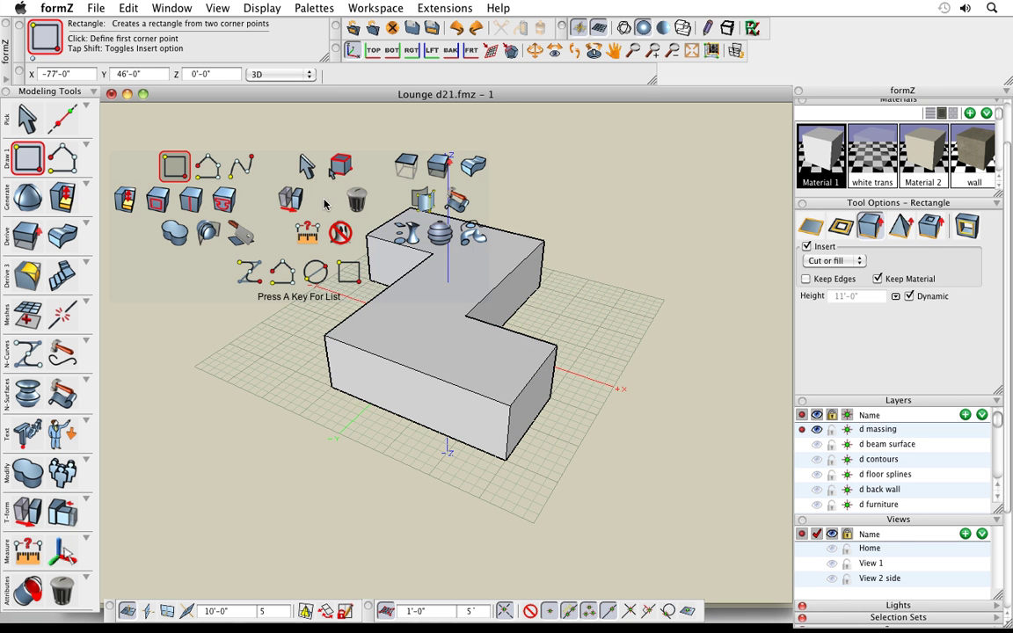
click(158, 203)
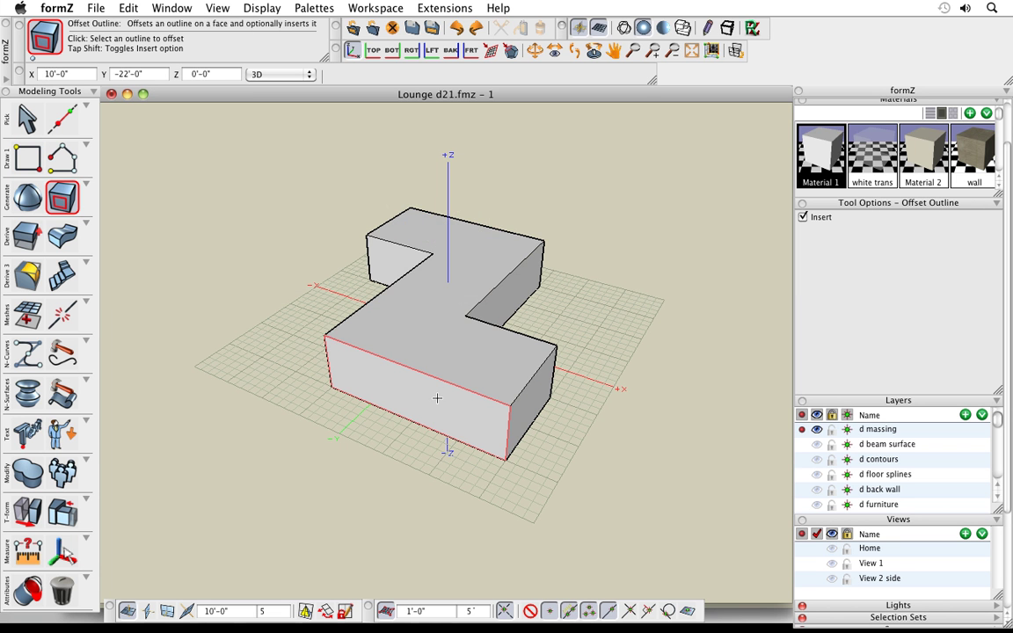
click(443, 367)
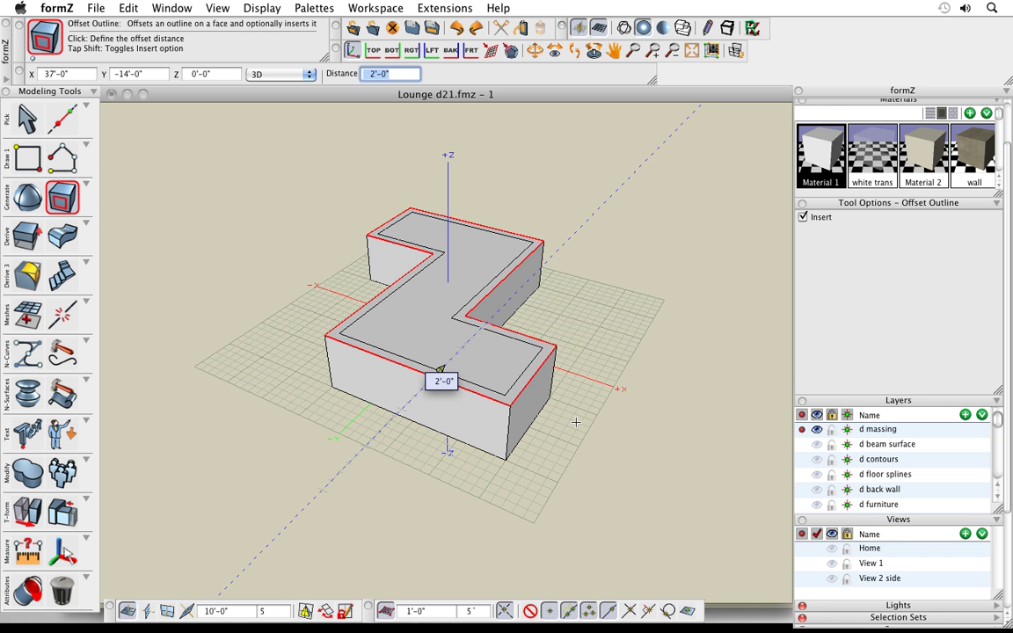
key(Return)
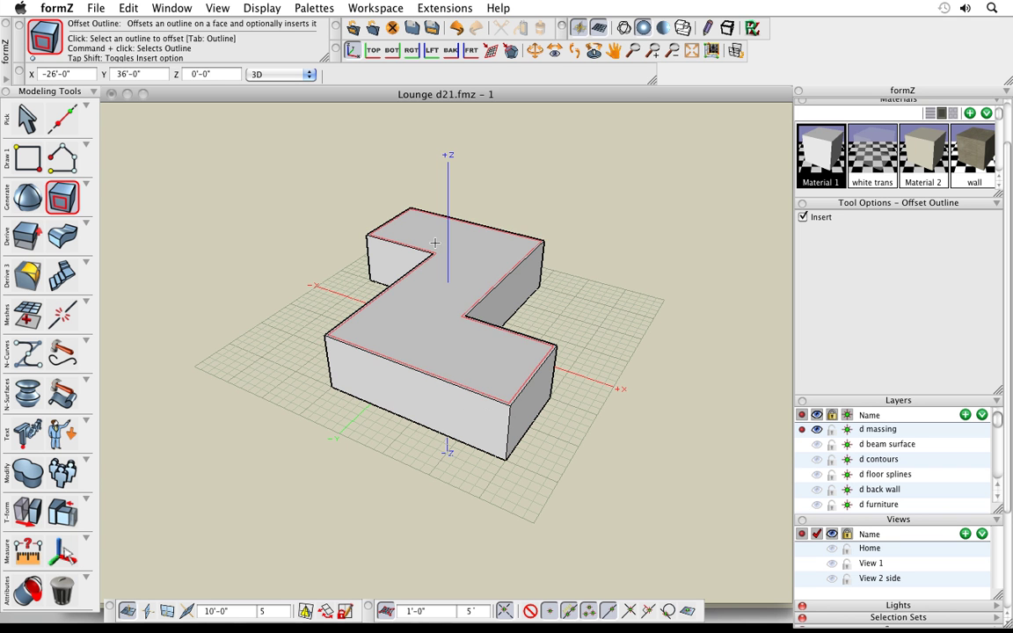
click(477, 302)
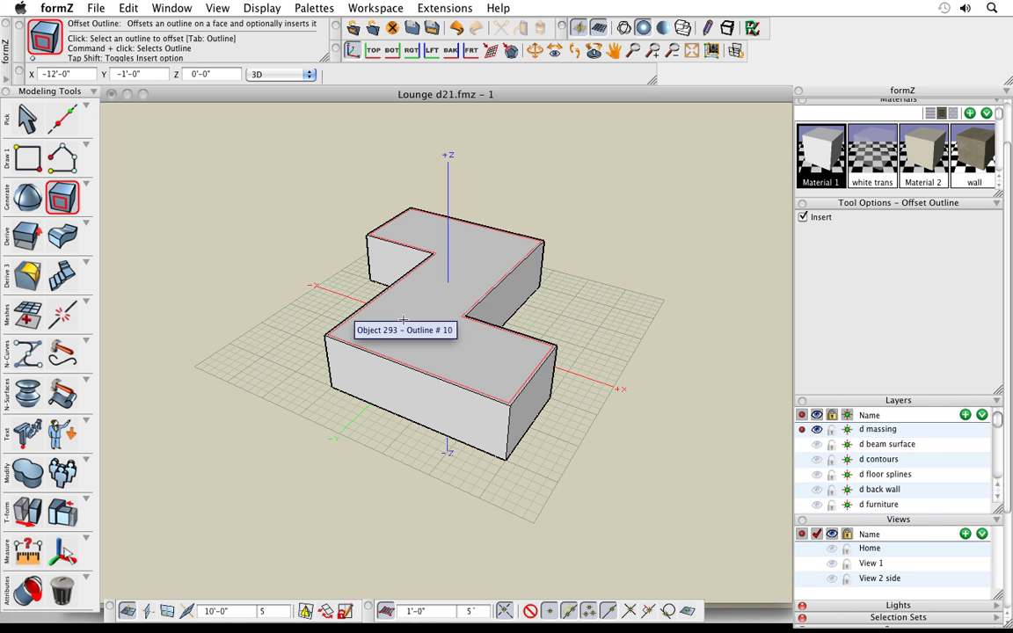
Push the inner top face down through the full height of the block with the Reshape tool, leaving only the perimeter walls.
key(space)
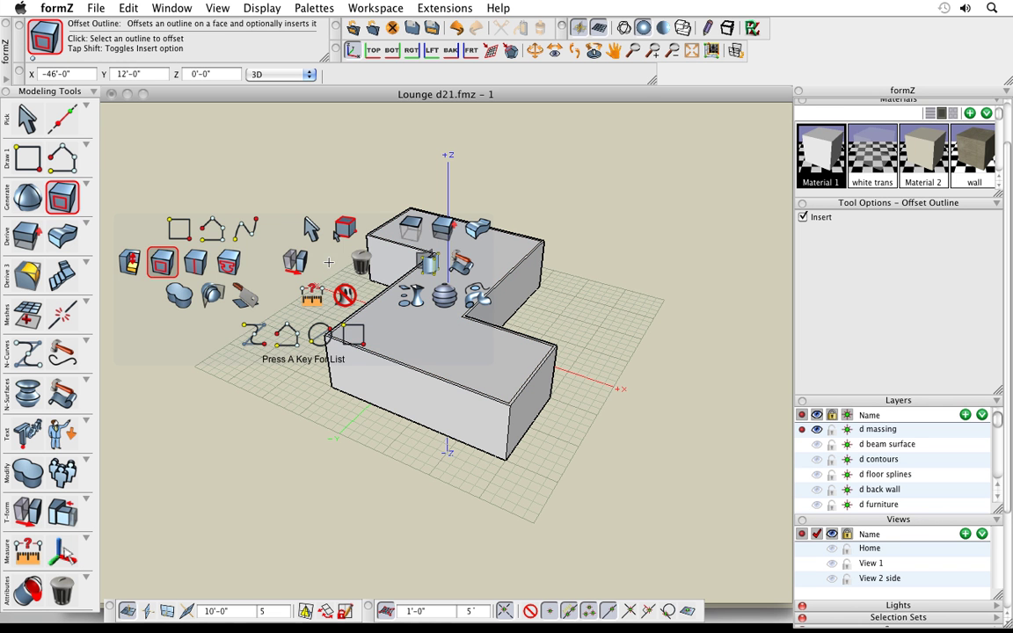
click(129, 262)
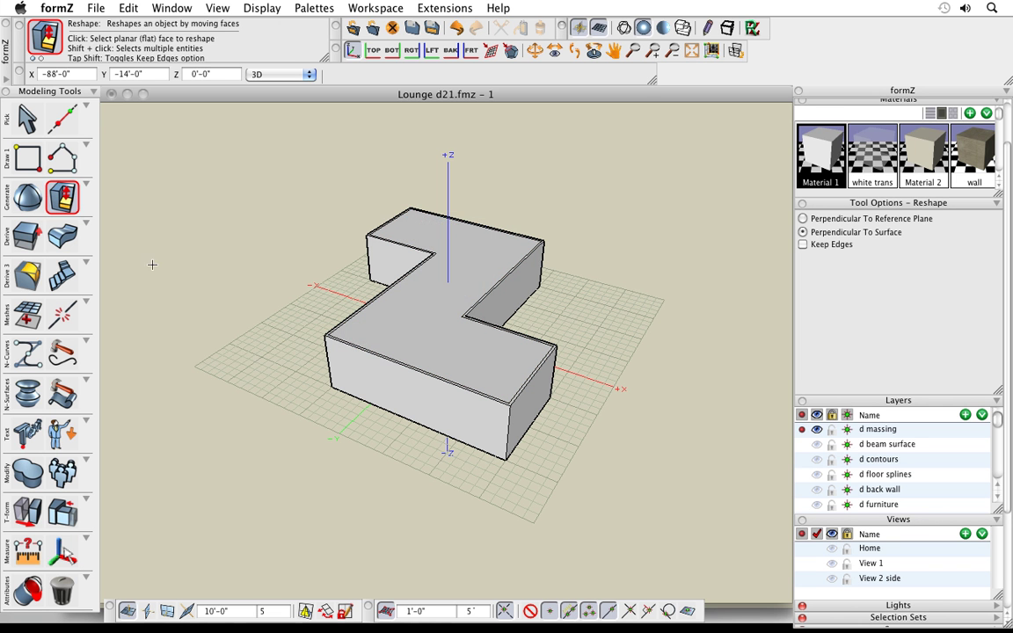
click(402, 322)
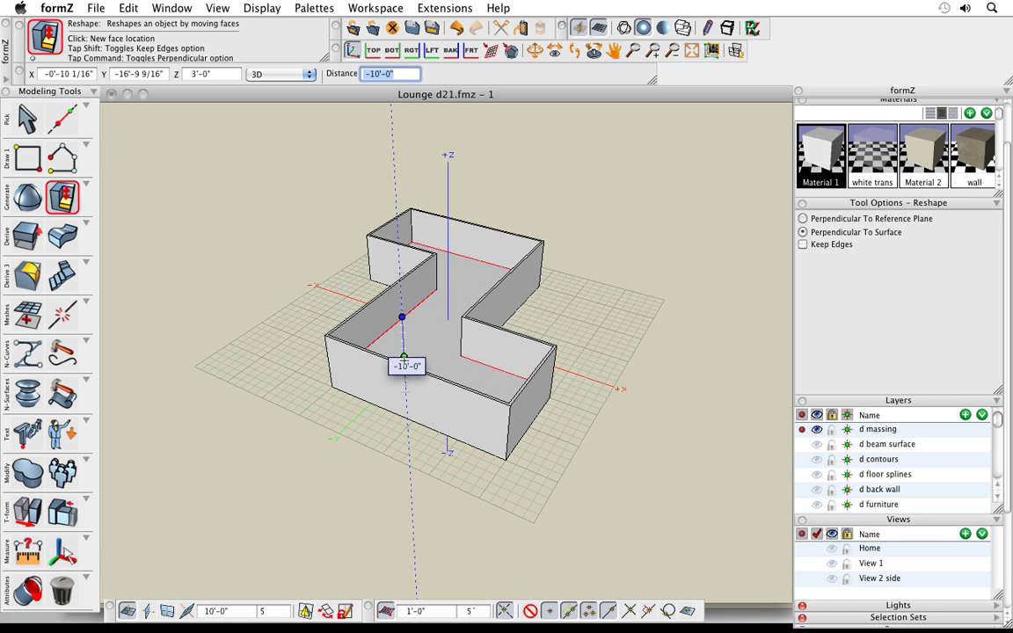
click(411, 412)
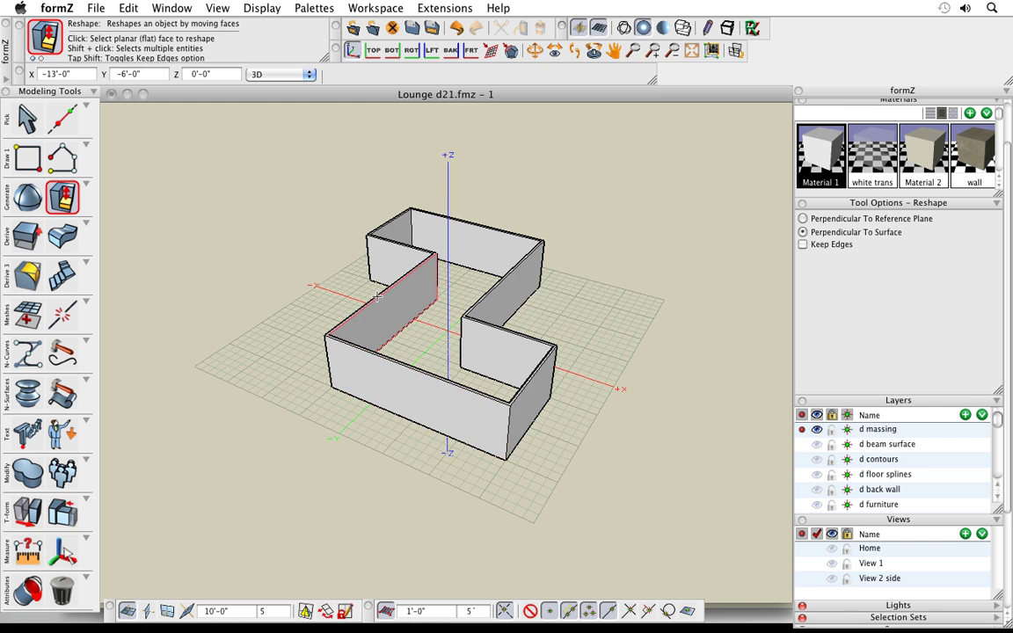
middle_drag(334, 295, 599, 319)
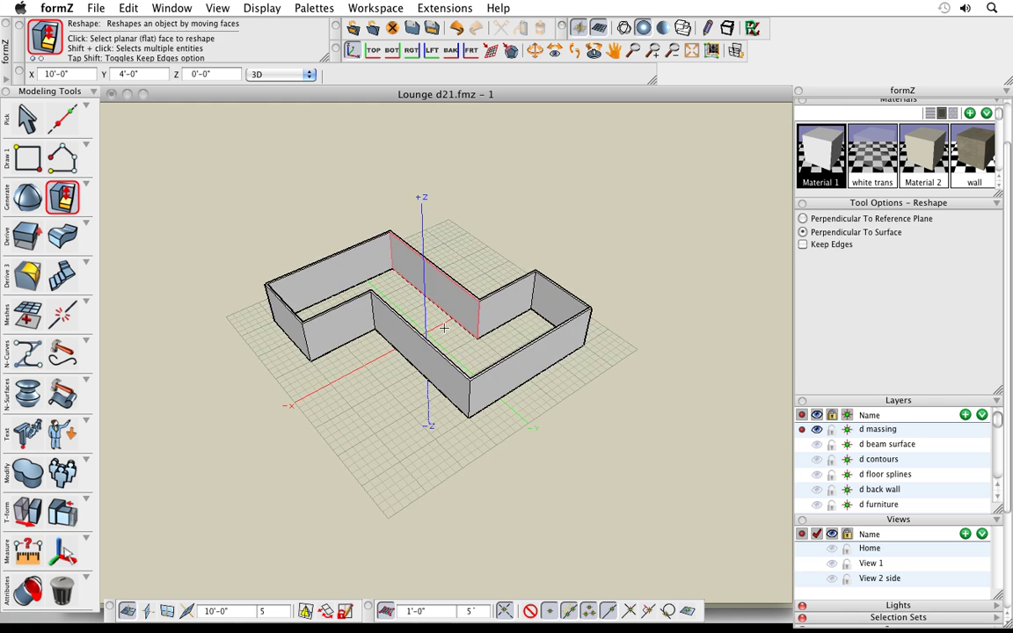
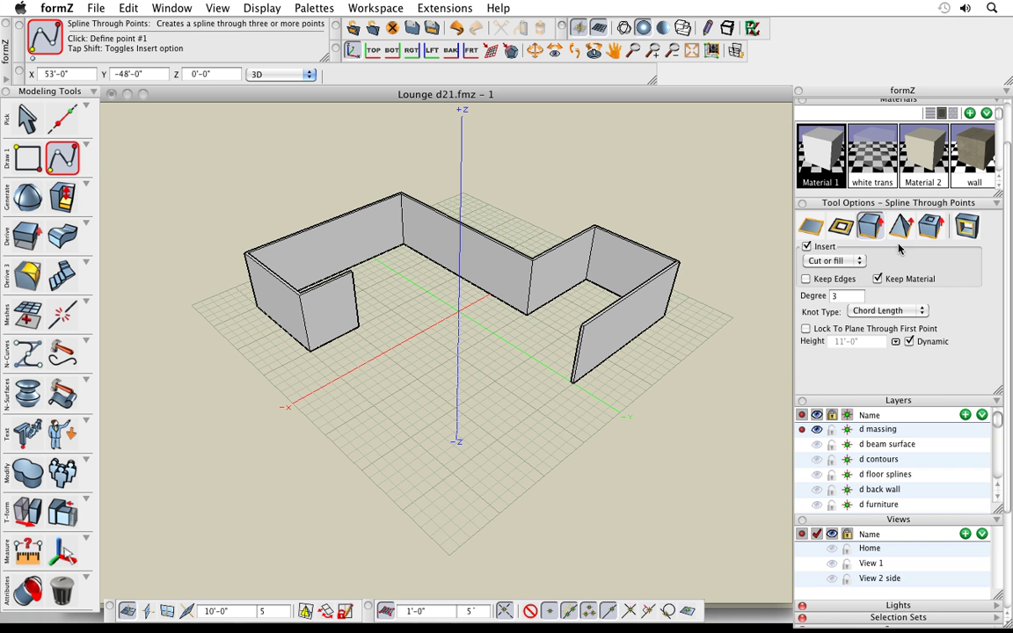
Draw a 3D spline wall through five points across the opening between the wall ends, 1'-0" wide and 13'-0" high.
click(933, 227)
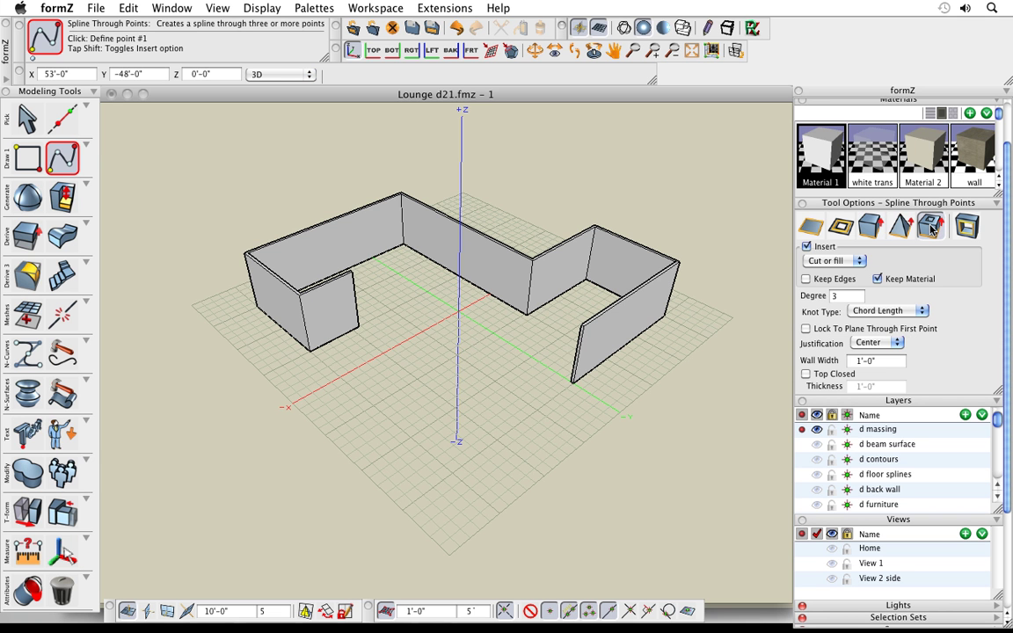
click(573, 383)
click(524, 418)
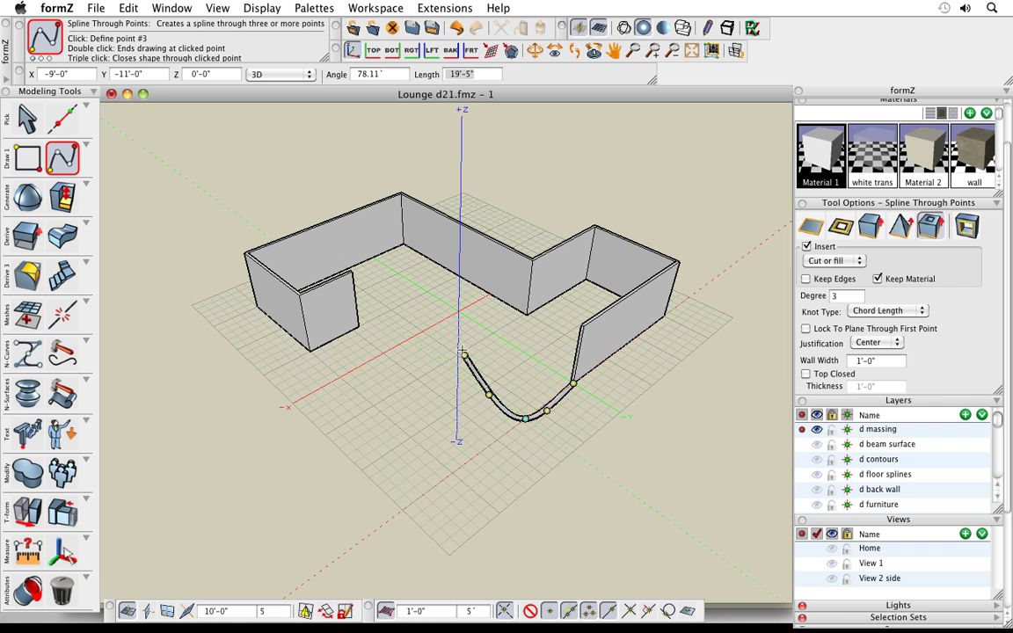
click(462, 351)
click(436, 305)
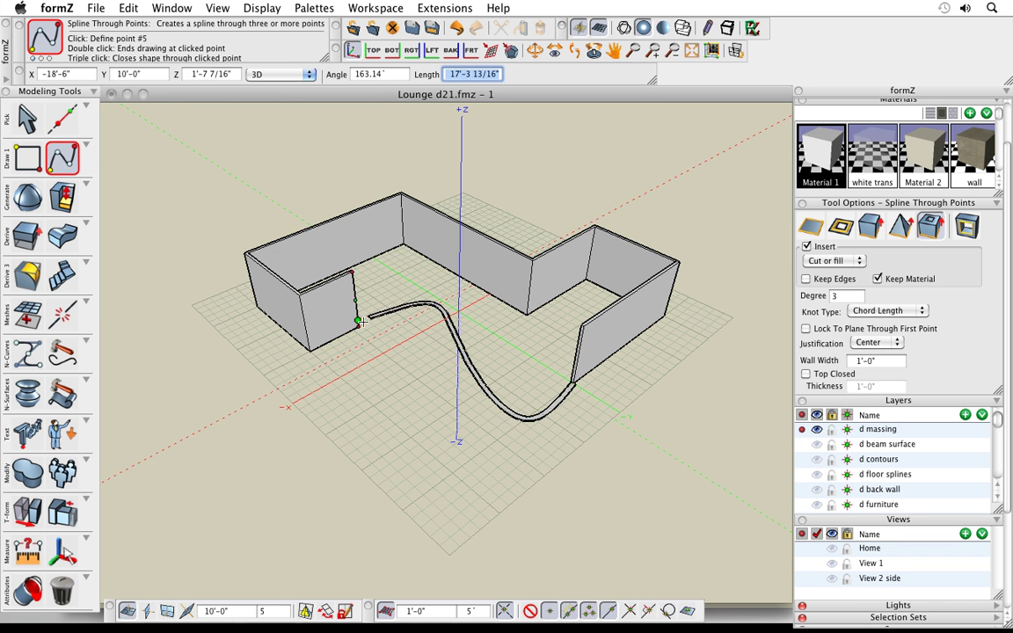
double_click(360, 322)
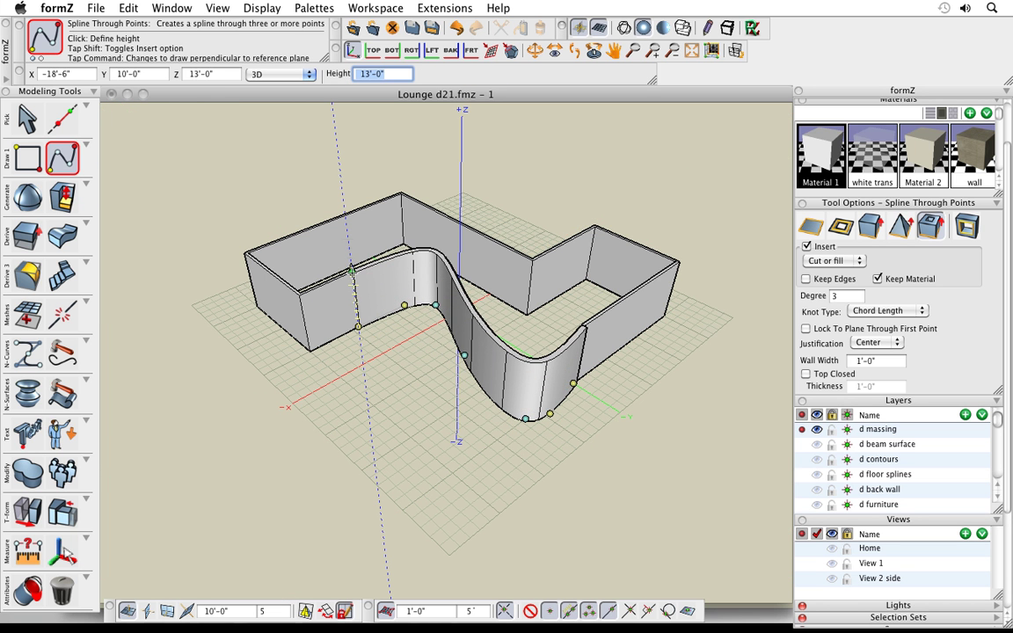
click(352, 270)
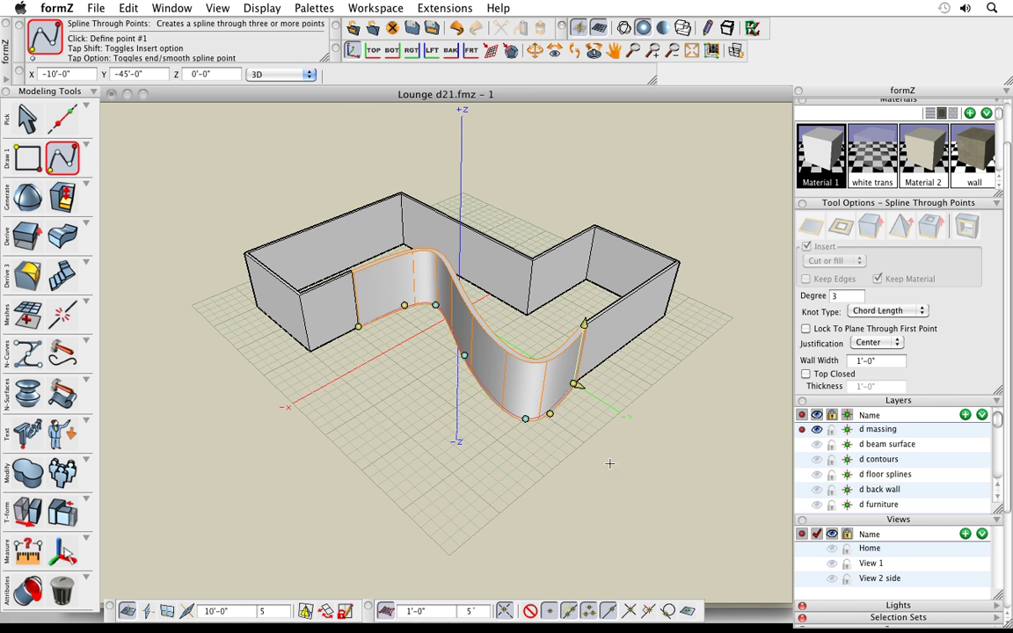
Set the spline wall's width to 0'-6" and its justification to Left.
middle_drag(623, 361, 570, 415)
middle_drag(709, 498, 449, 485)
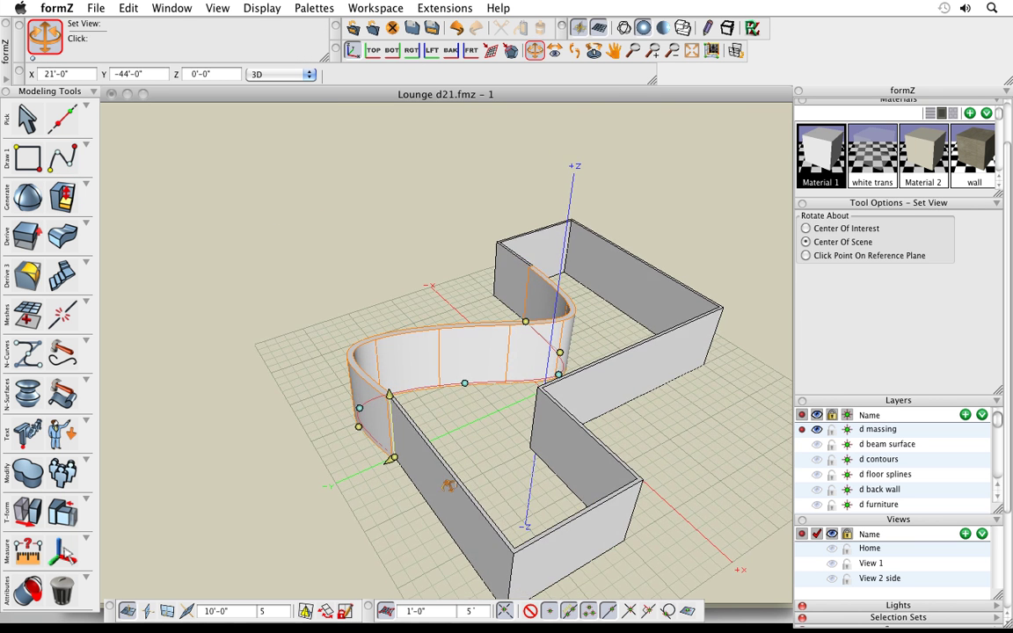
scroll(450, 407, up, 2)
middle_drag(480, 450, 451, 384)
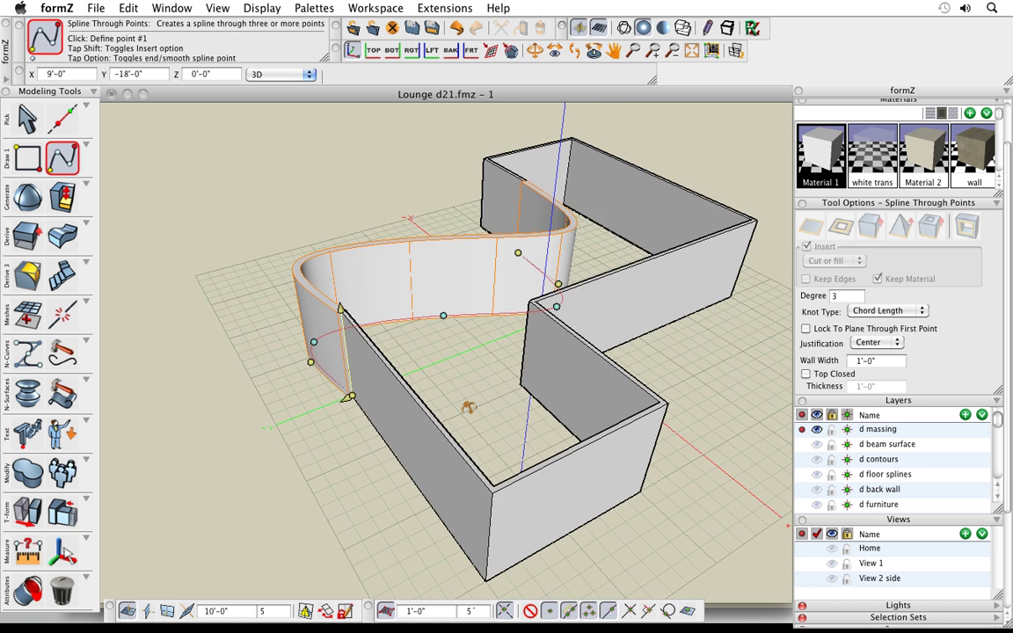
drag(469, 408, 451, 396)
middle_drag(451, 373, 448, 405)
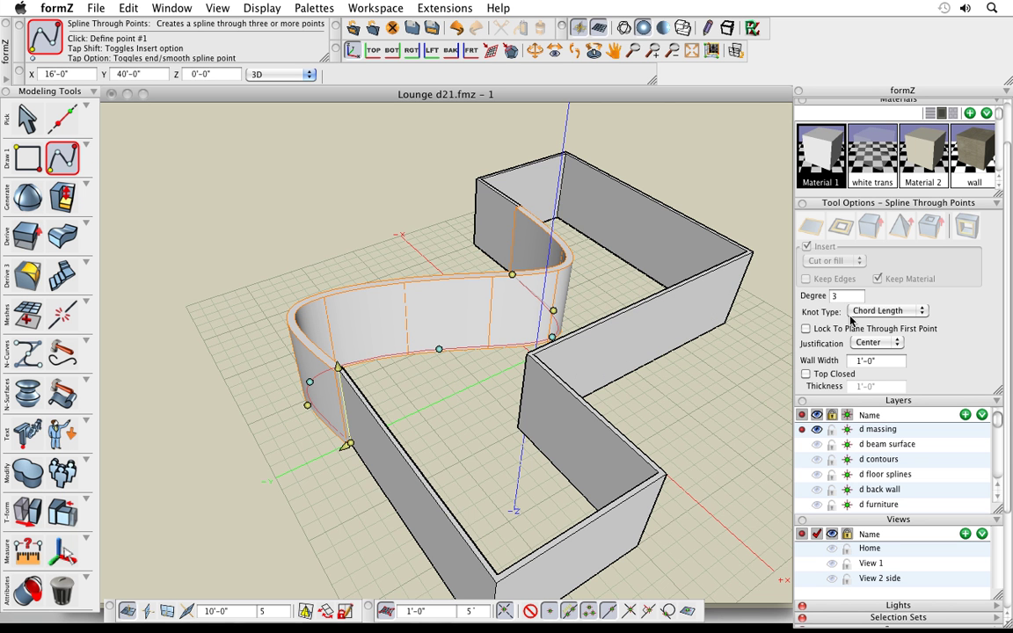
scroll(329, 379, up, 4)
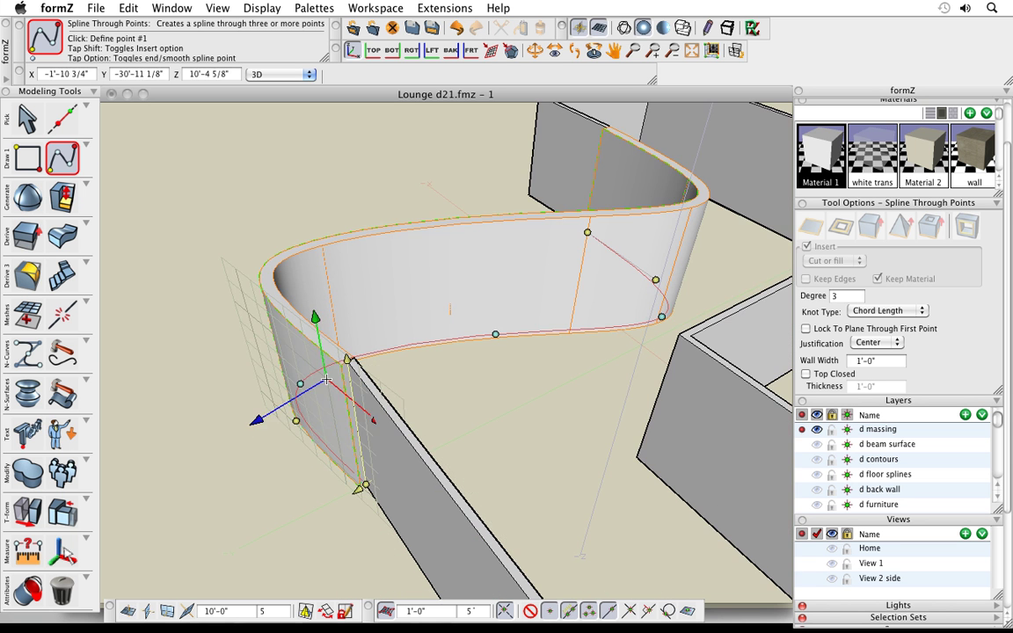
scroll(395, 360, down, 3)
click(854, 361)
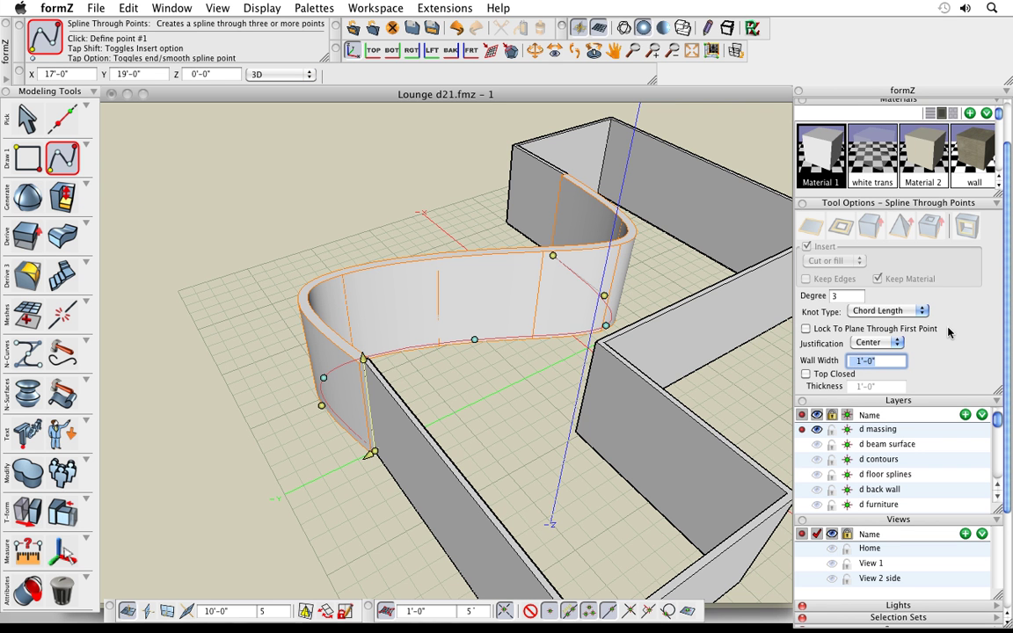
text(6)
key(Return)
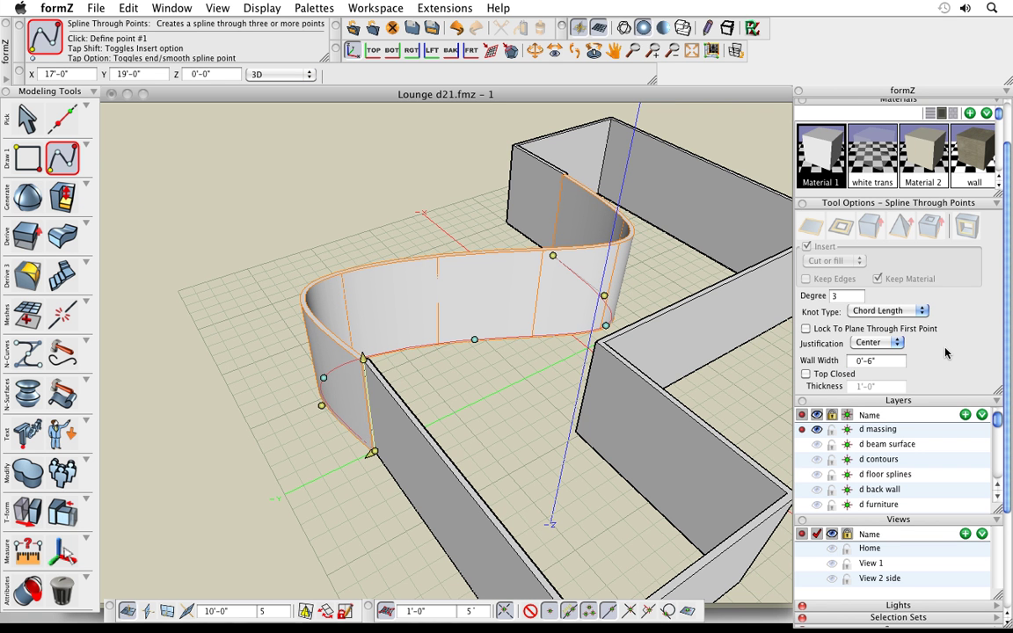
click(878, 342)
click(886, 333)
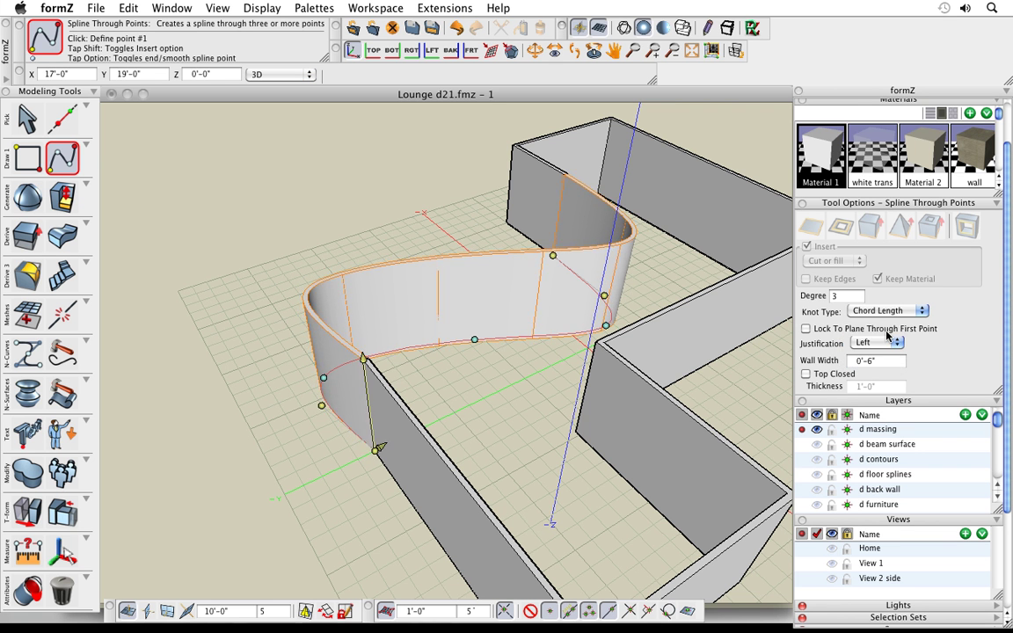
Reshape the spline wall's outer bulge by moving its tangent handle and through-point inward on the ground plane.
scroll(432, 391, down, 2)
middle_drag(432, 392, 615, 499)
middle_drag(493, 464, 691, 429)
scroll(508, 465, up, 1)
middle_drag(533, 454, 488, 484)
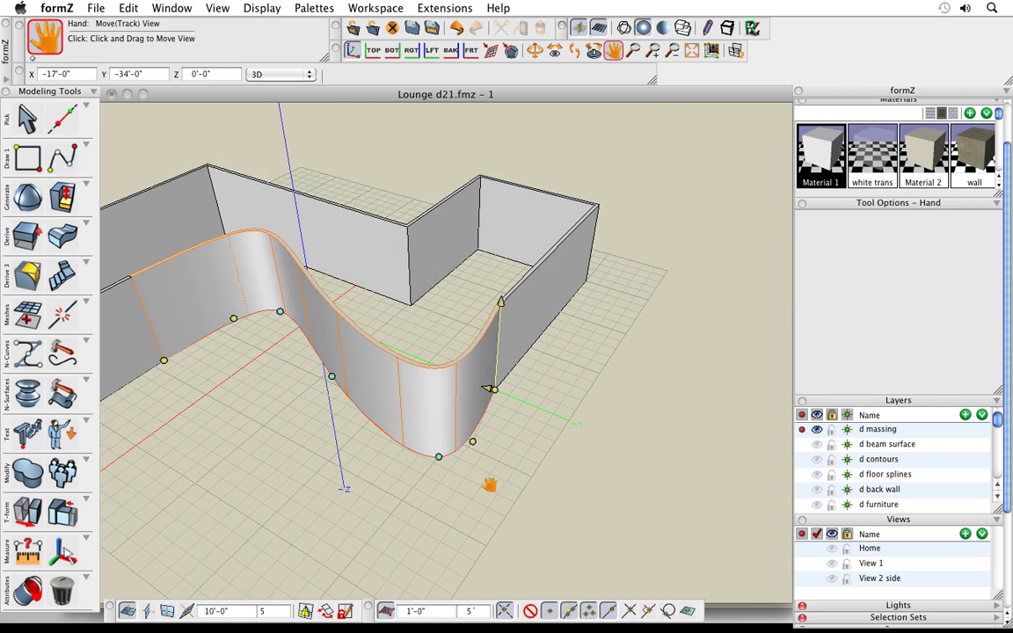
click(472, 442)
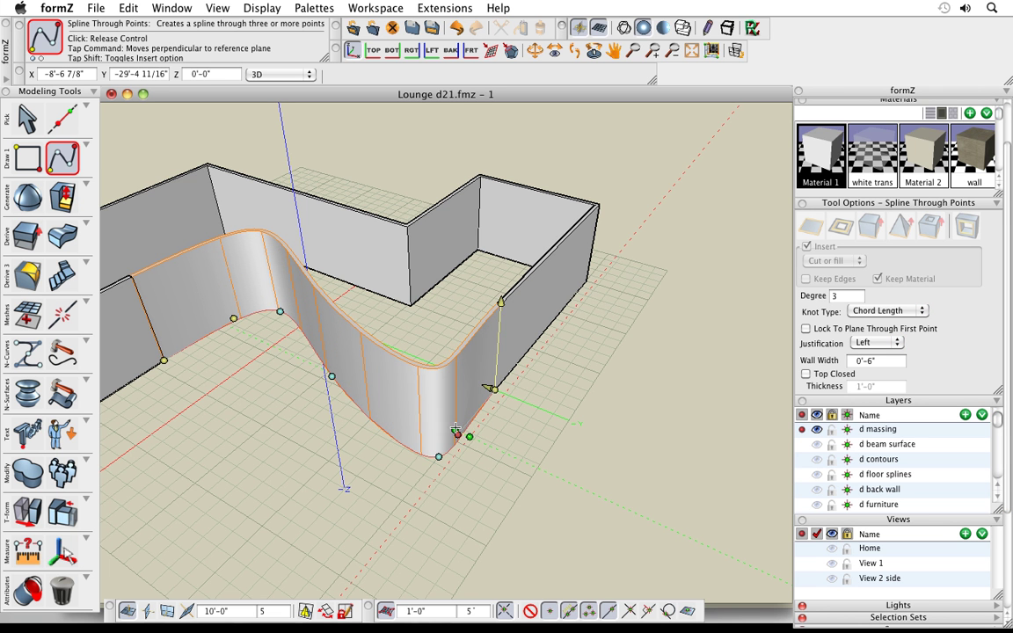
click(456, 431)
click(438, 458)
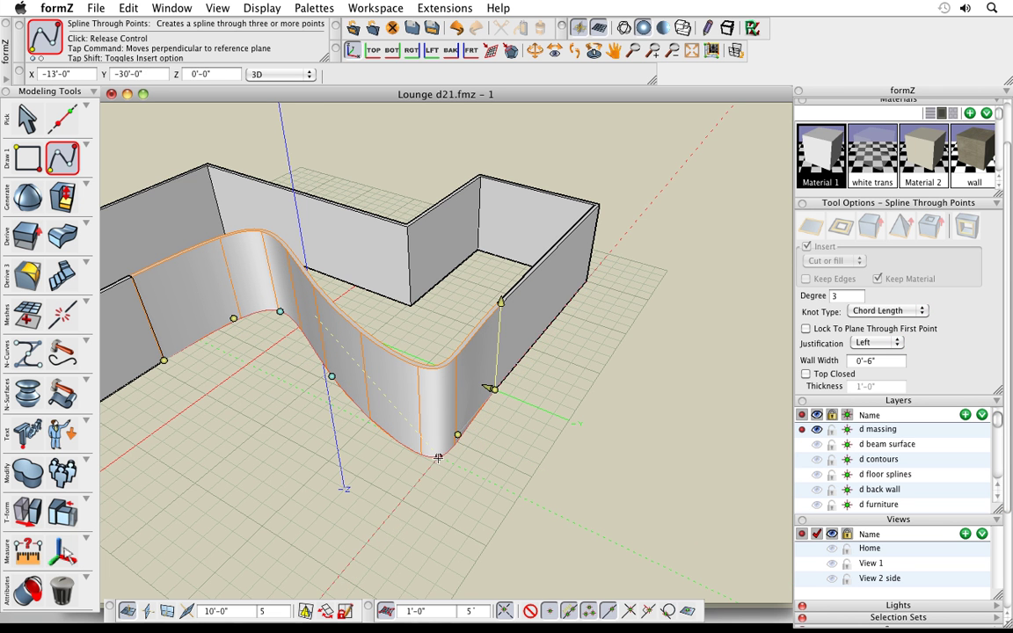
click(397, 445)
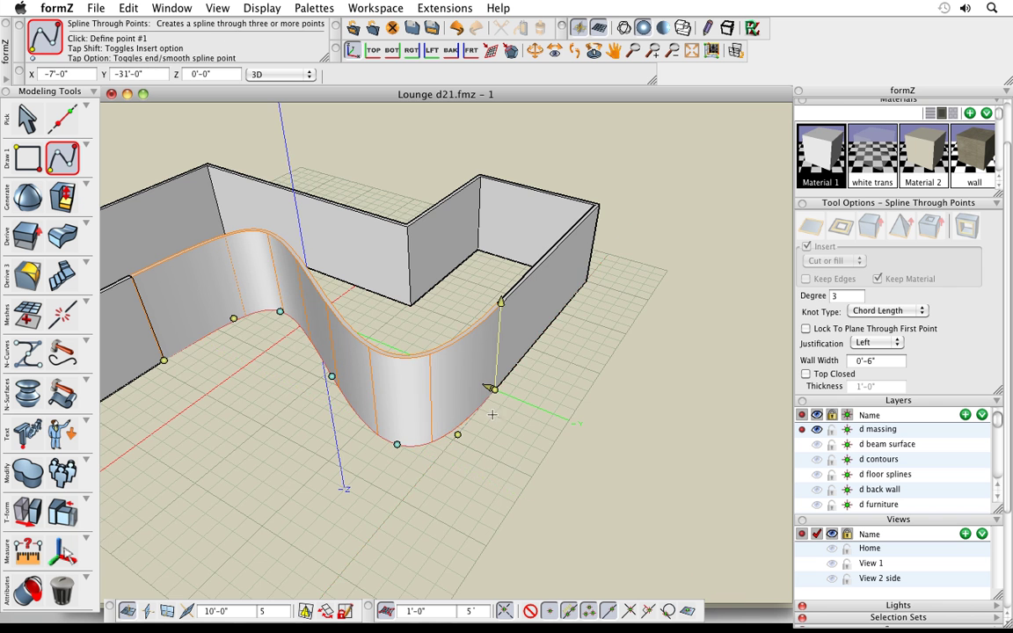
Delete the curved spline wall to reopen the gap between the perimeter wall ends.
middle_drag(591, 446, 570, 443)
shift+middle_drag(507, 461, 528, 411)
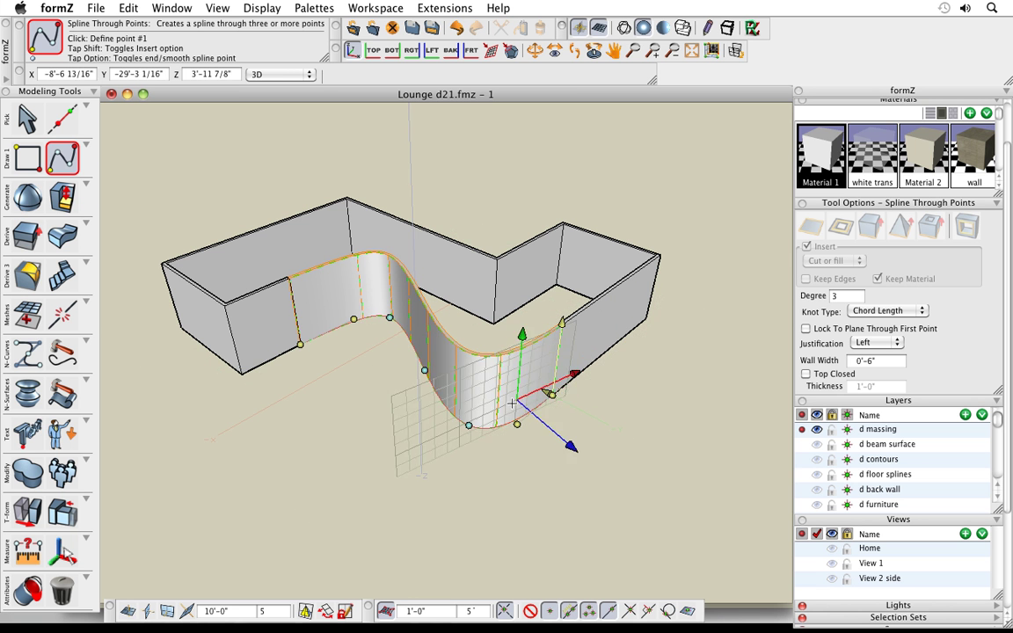
middle_drag(384, 359, 358, 376)
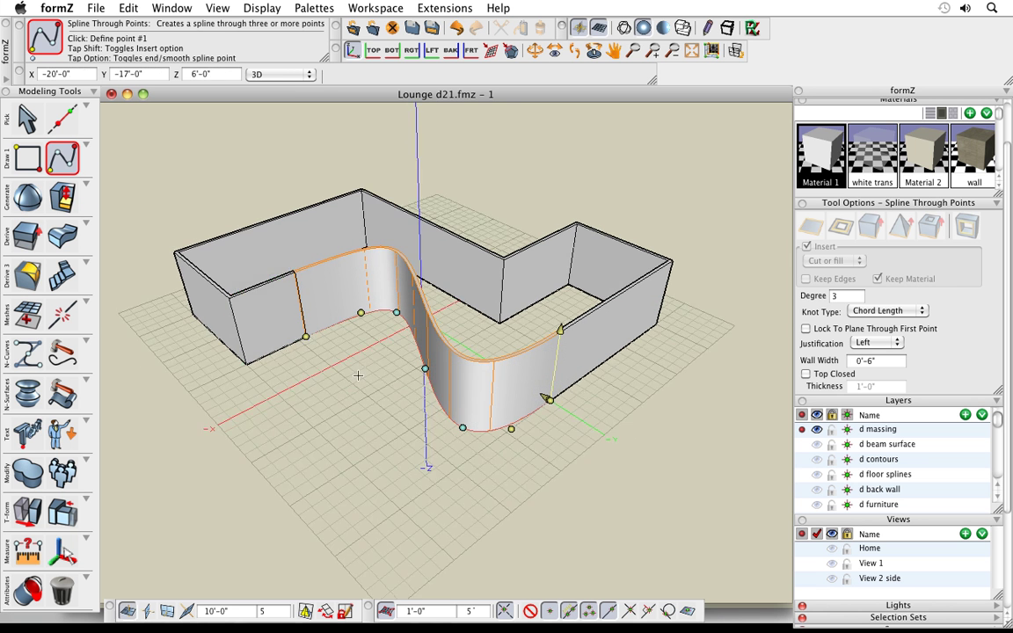
click(63, 591)
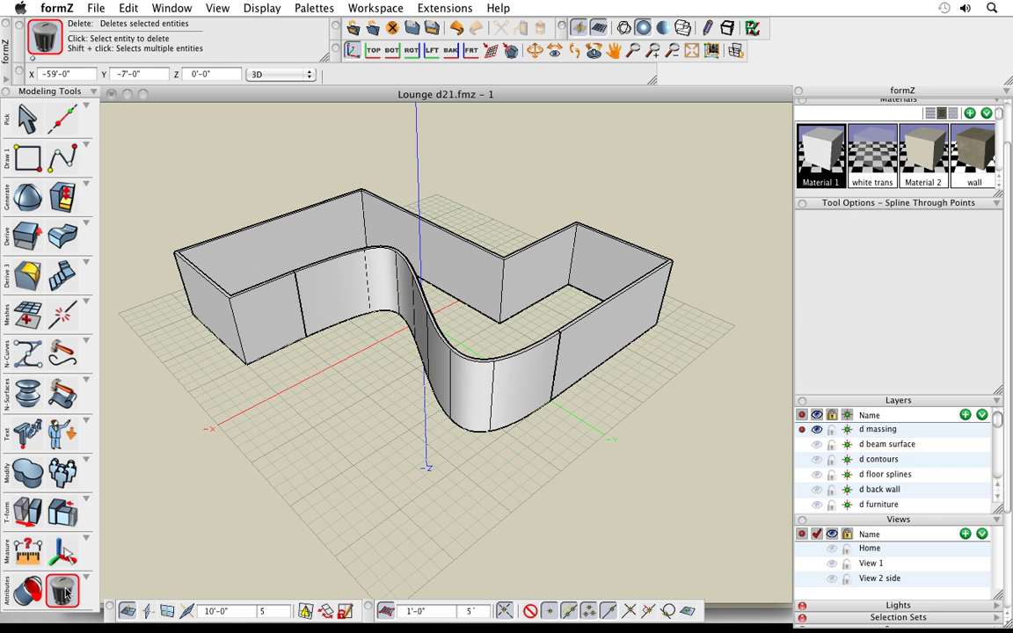
click(446, 372)
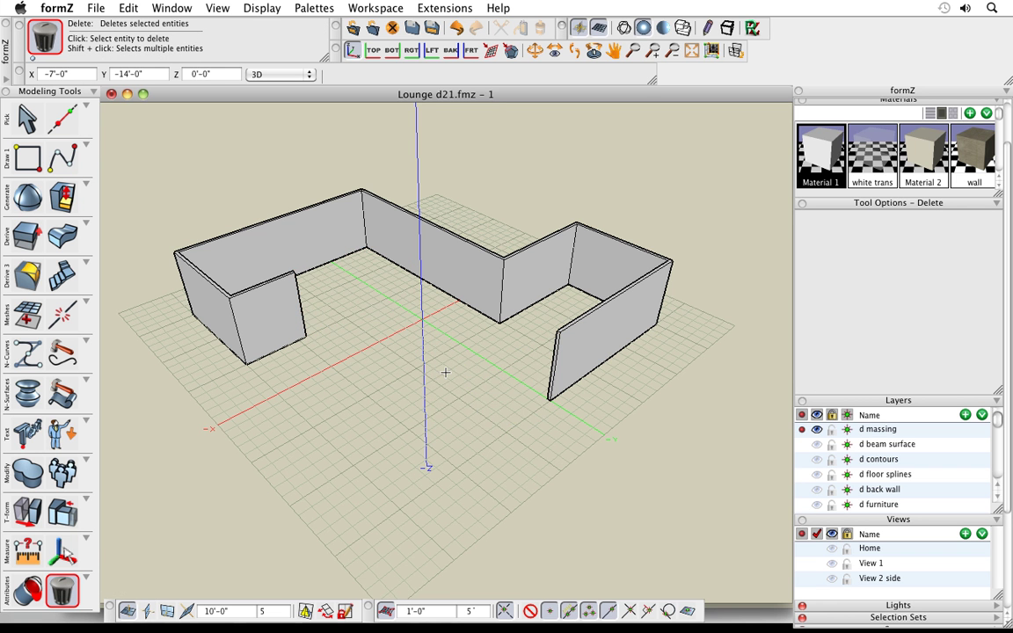
Loft a surface between the outer vertical edges of the two perimeter wall ends.
key(space)
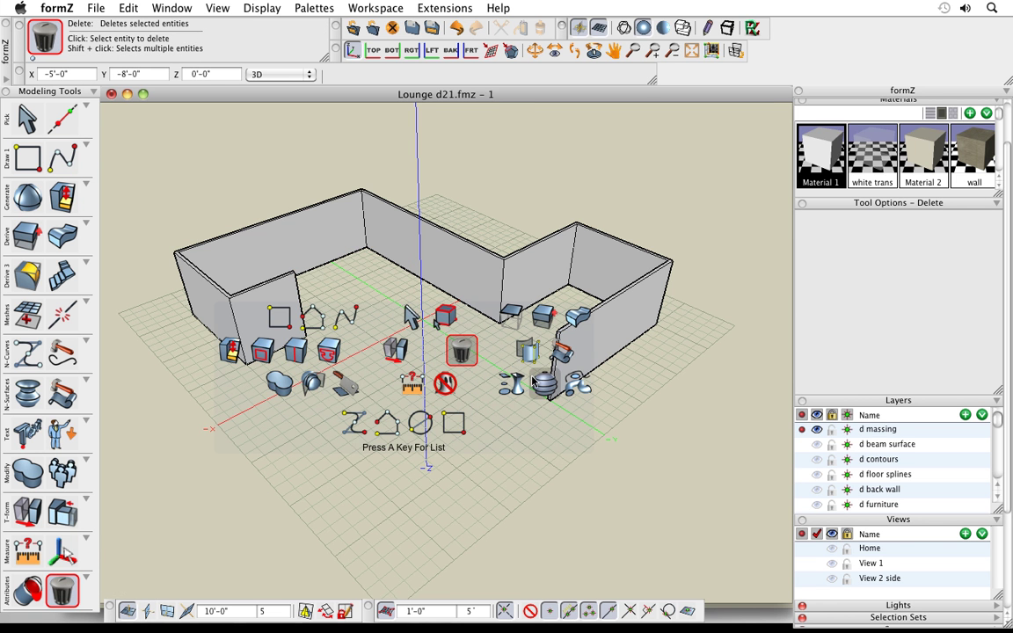
click(509, 386)
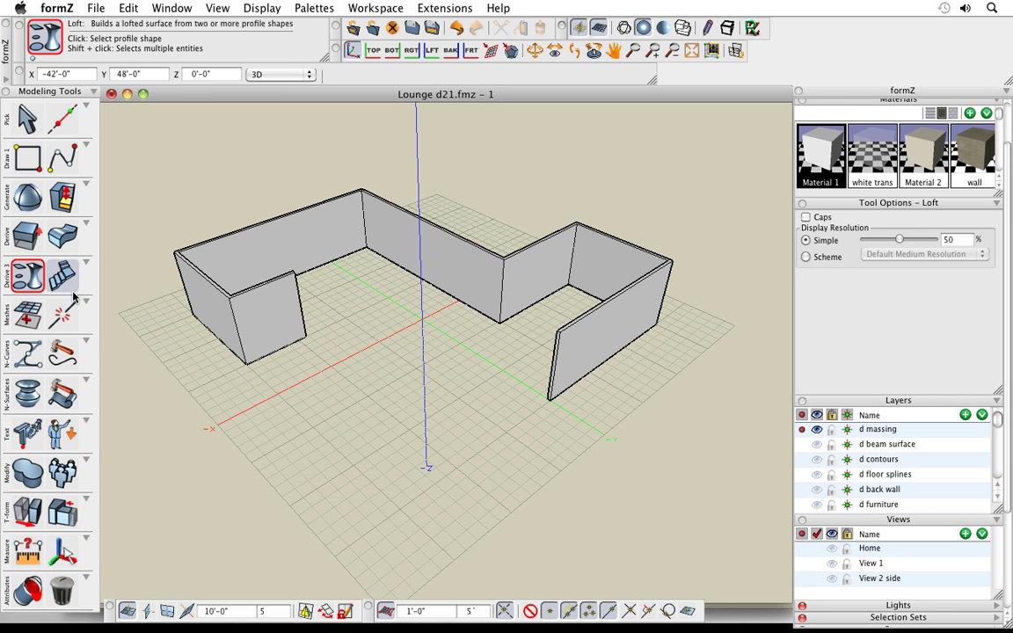
click(34, 278)
drag(120, 270, 185, 204)
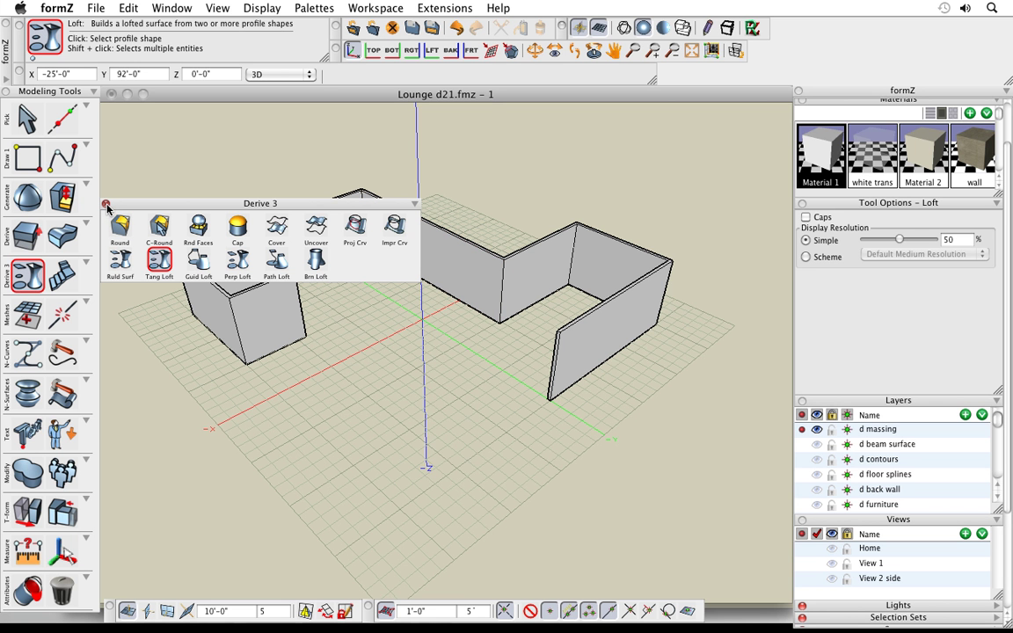
click(107, 206)
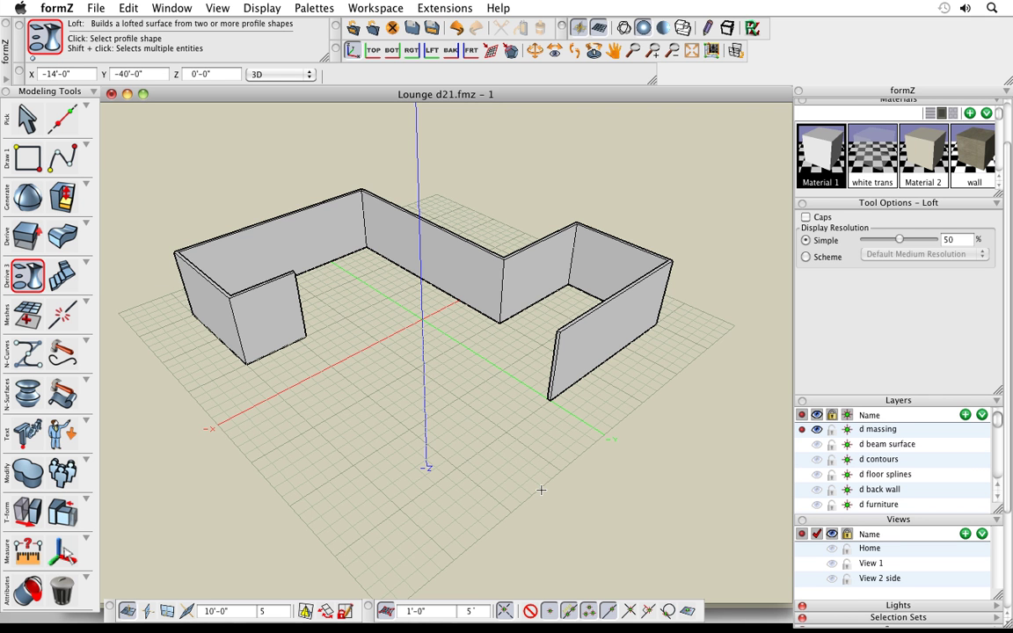
click(557, 360)
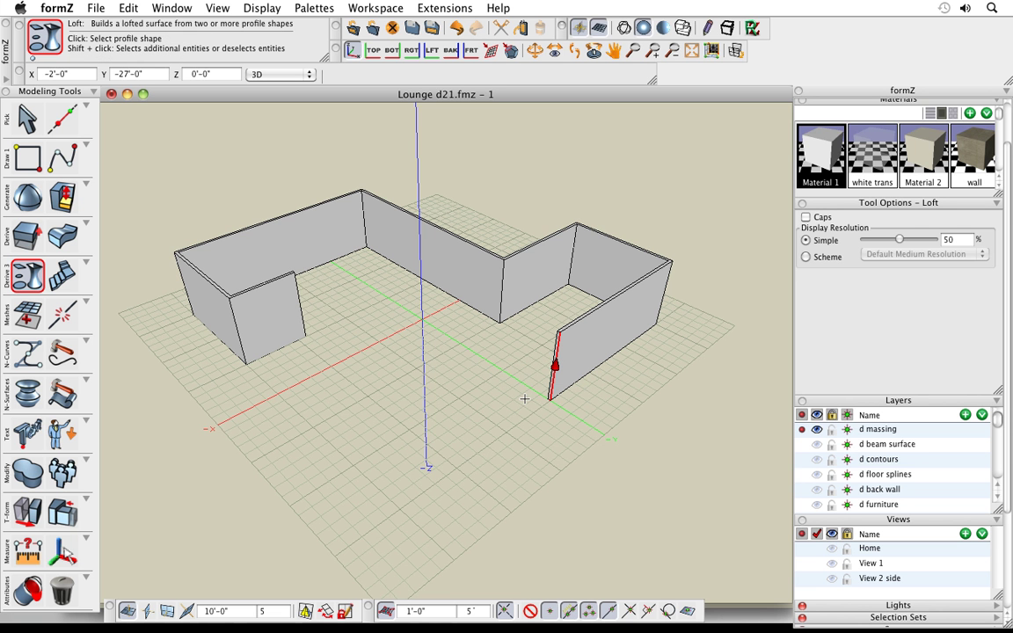
click(300, 303)
Make the loft tangent at its start and compare tangent faces, settling on the long outer wall face.
middle_drag(443, 440, 481, 454)
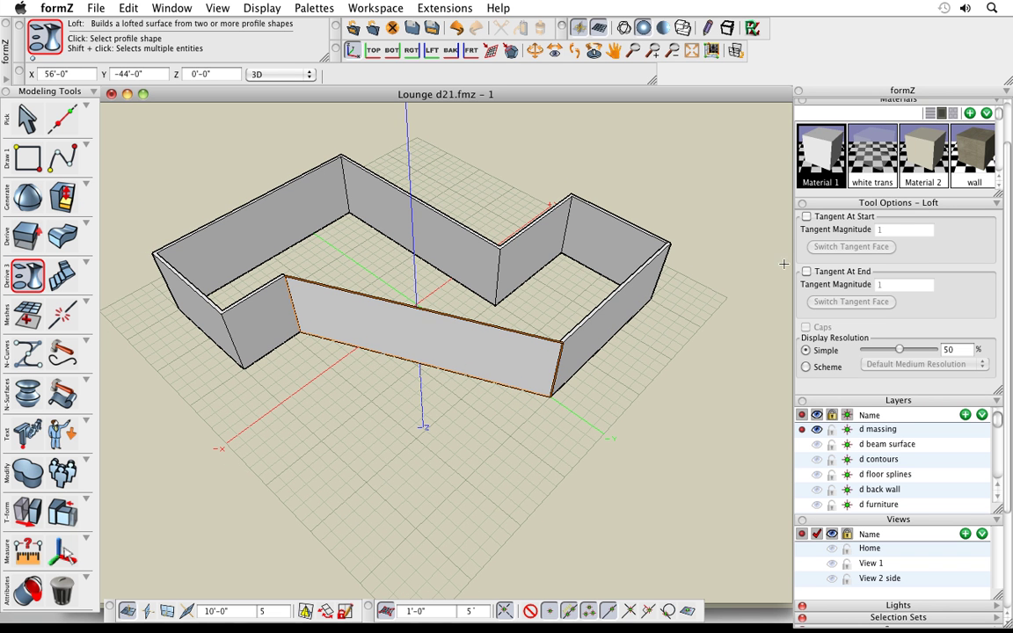
click(807, 218)
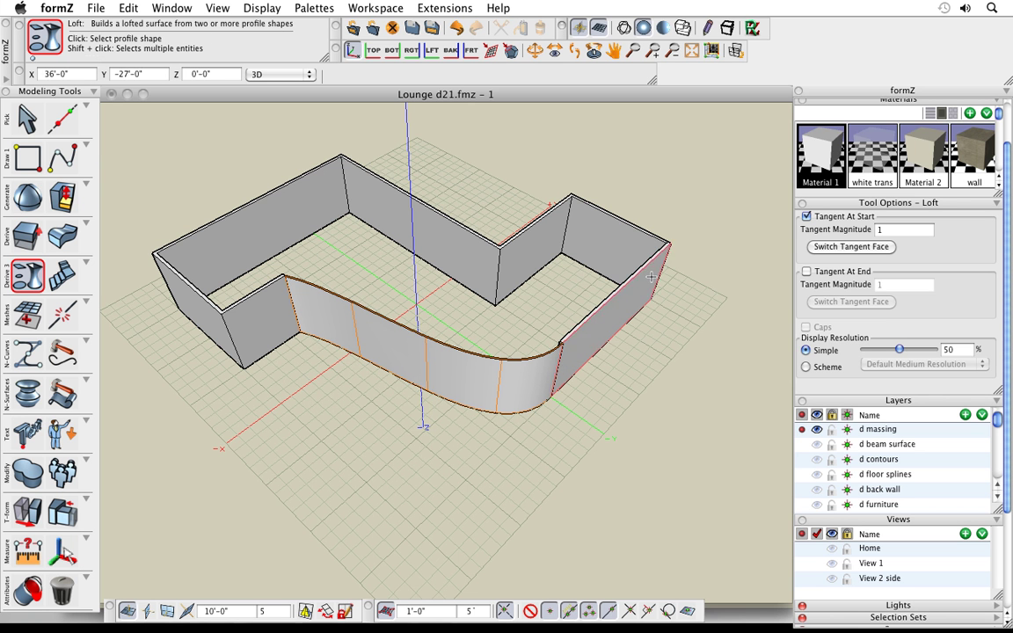
click(842, 248)
click(842, 247)
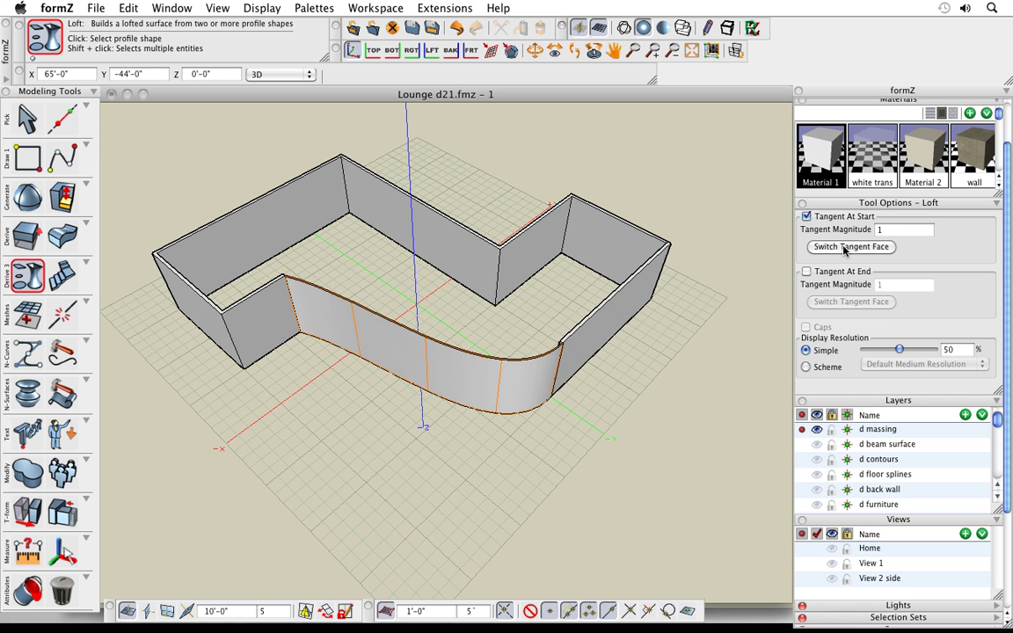
click(843, 248)
click(842, 247)
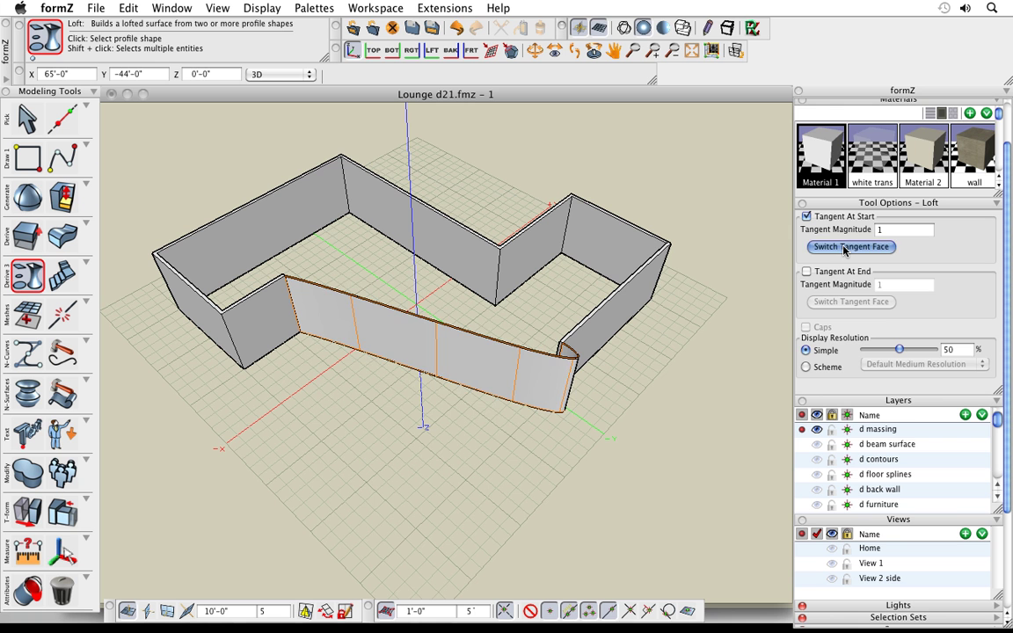
click(843, 248)
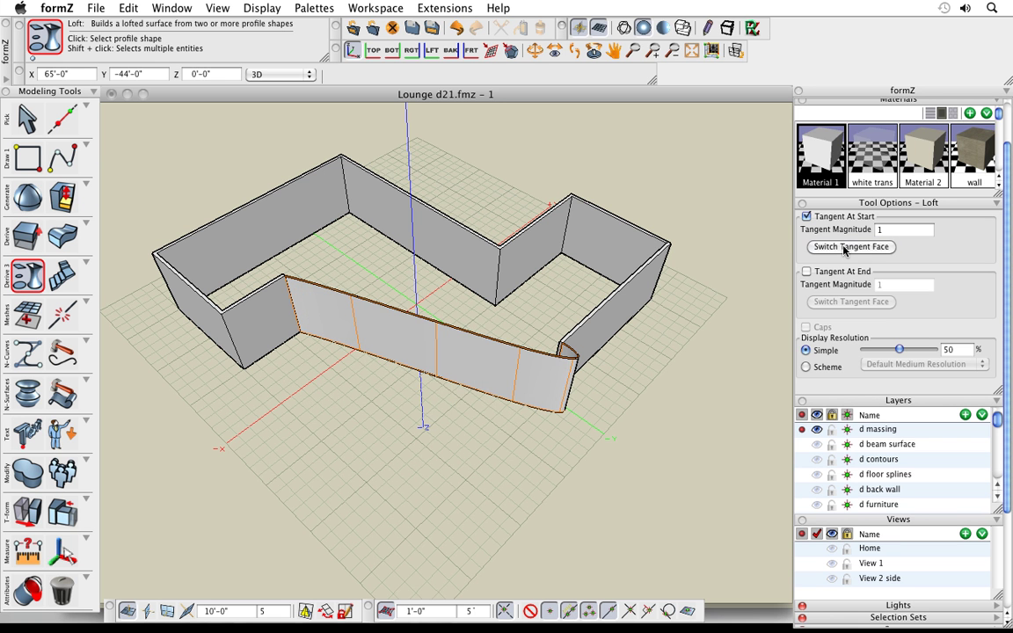
click(843, 247)
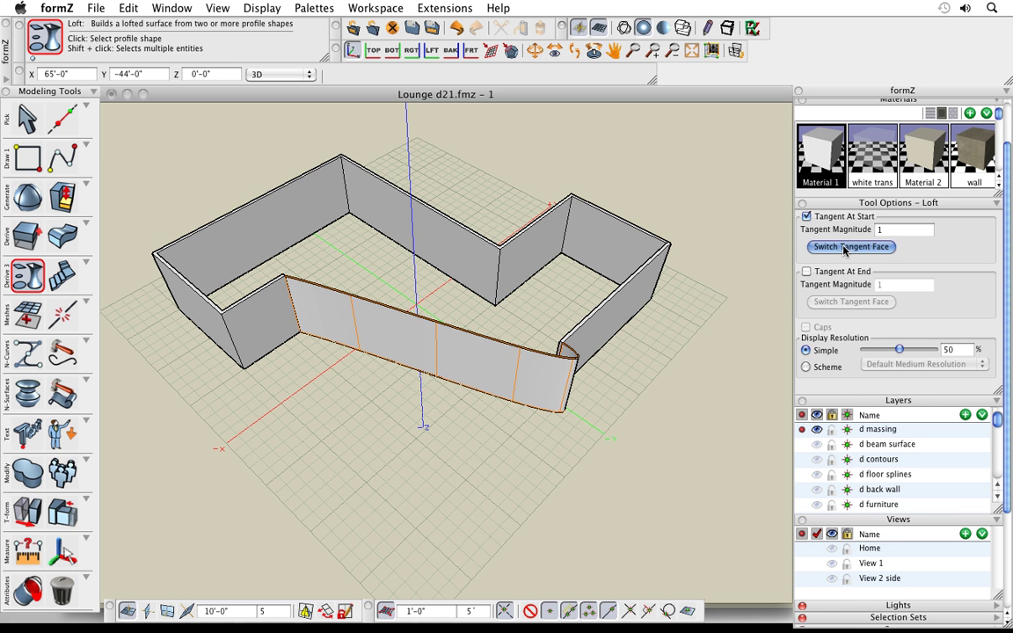
Make the loft tangent at its end and compare tangent faces, keeping the smooth S-curve into the short wall's outer face.
click(807, 272)
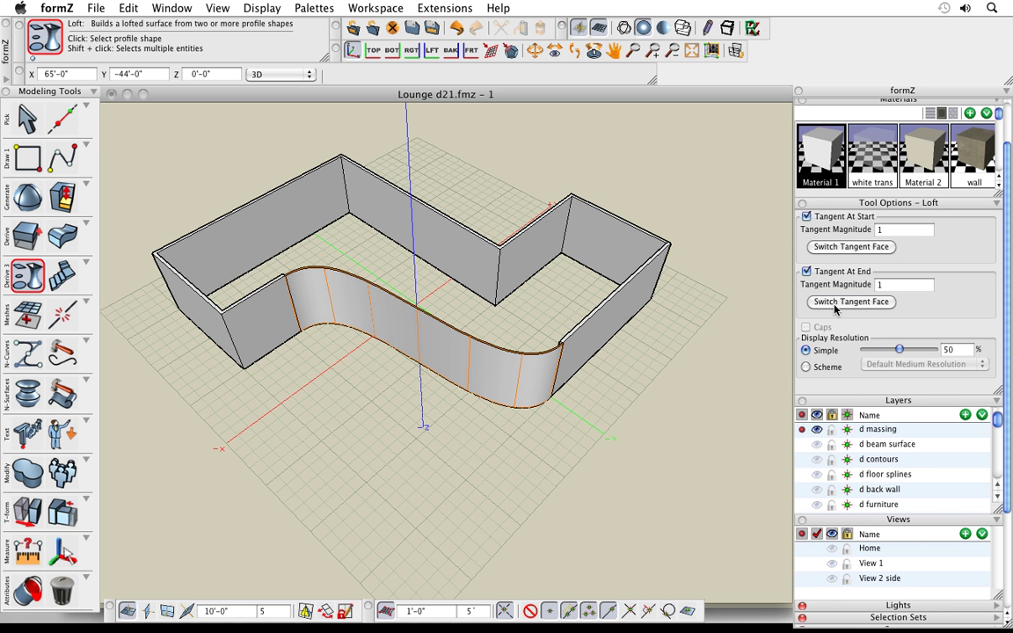
click(837, 303)
click(837, 304)
click(836, 303)
click(836, 307)
middle_drag(674, 444, 662, 334)
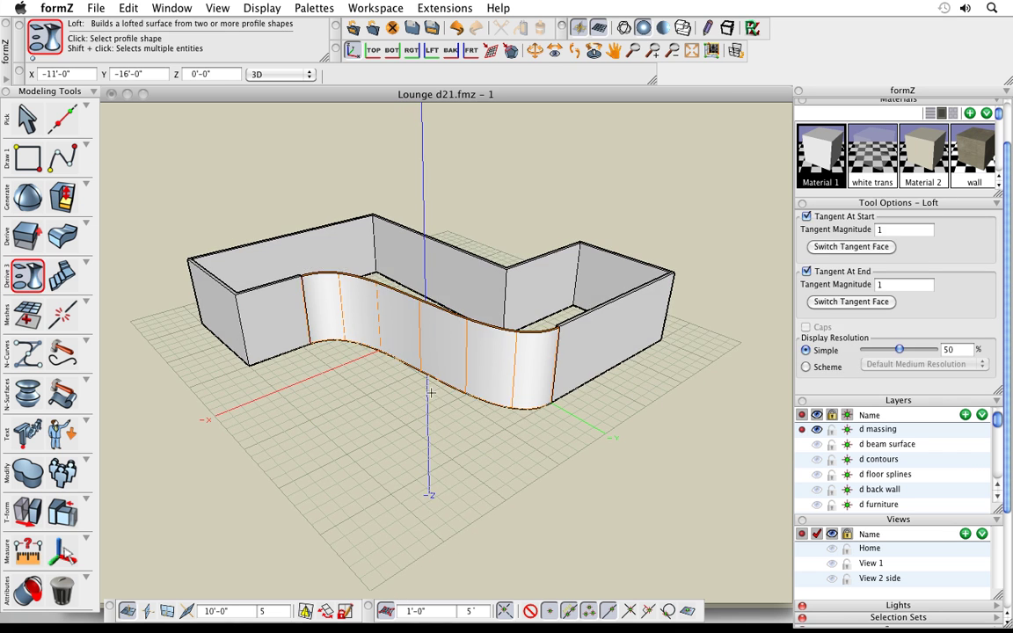
middle_drag(525, 417, 421, 459)
middle_drag(608, 440, 426, 416)
scroll(385, 370, up, 1)
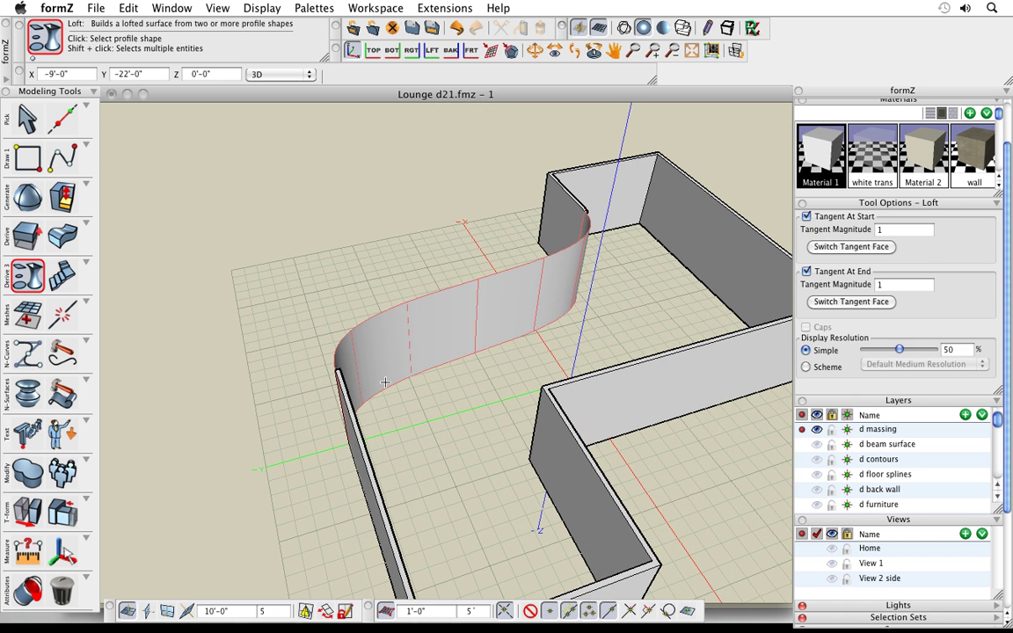
drag(471, 453, 515, 425)
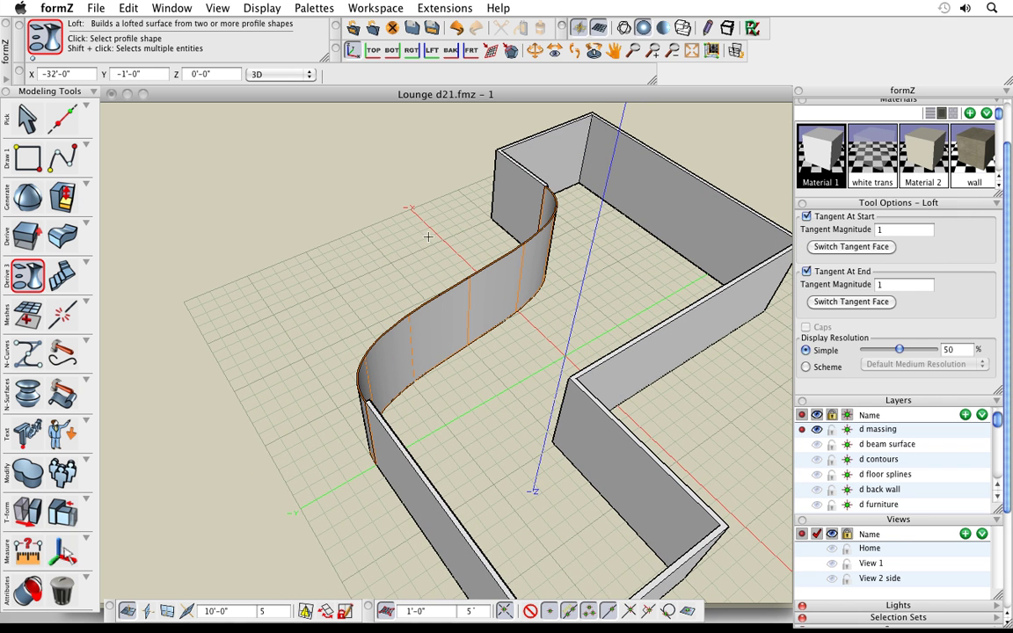
Thicken the lofted S-curved wall surface to 0'-6".
right_click(342, 207)
click(444, 160)
click(398, 350)
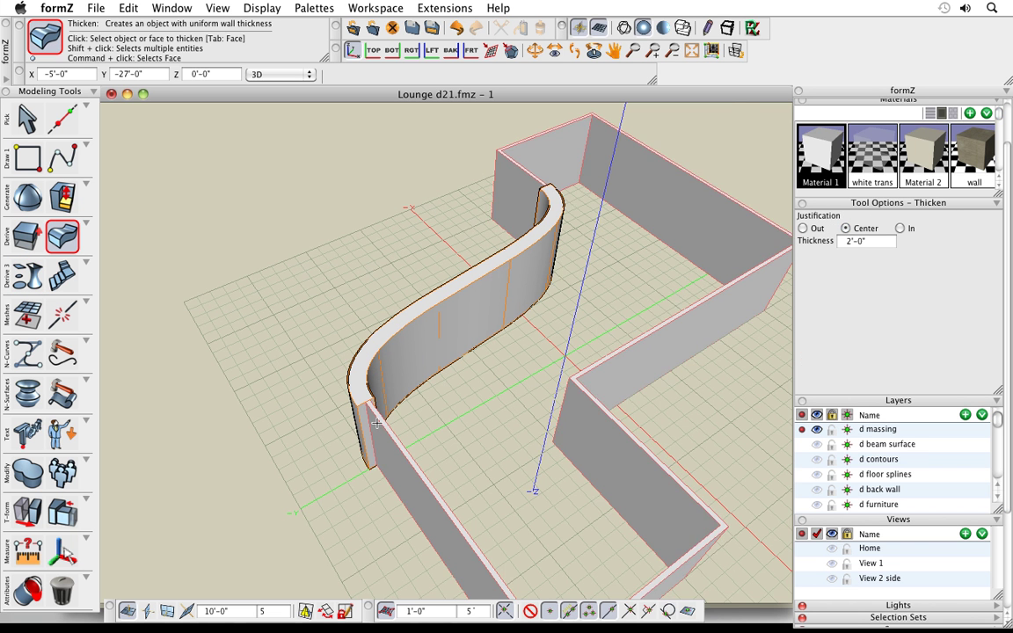
scroll(485, 429, up, 4)
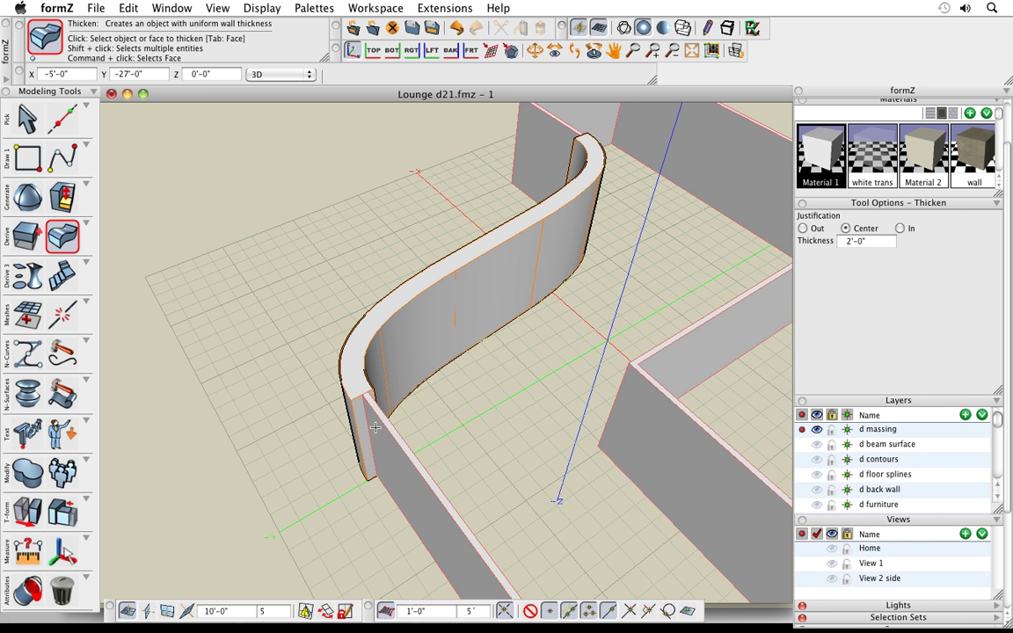
click(845, 243)
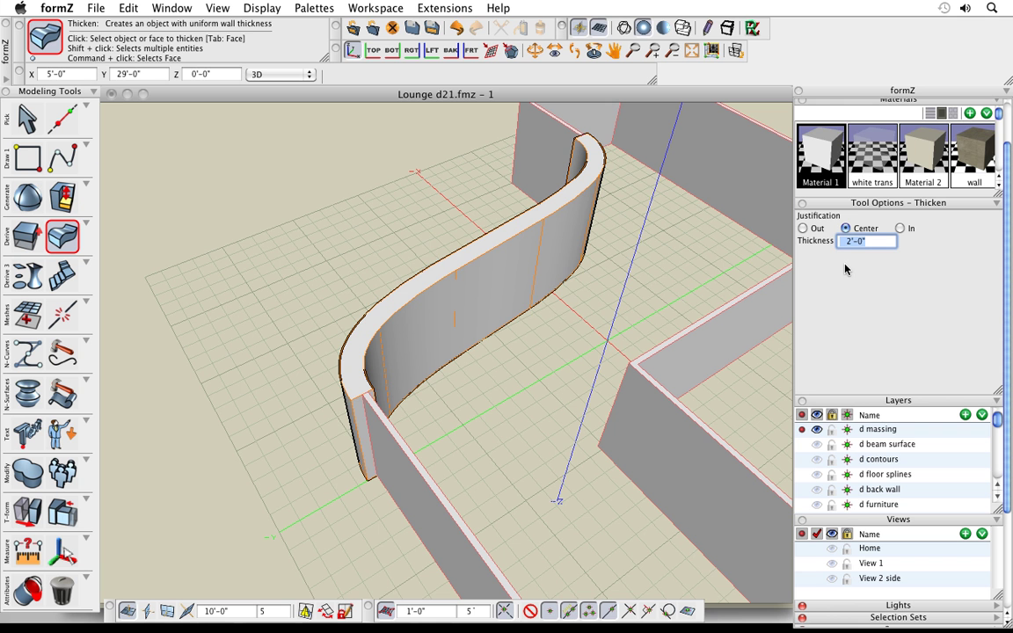
text(6)
key(Return)
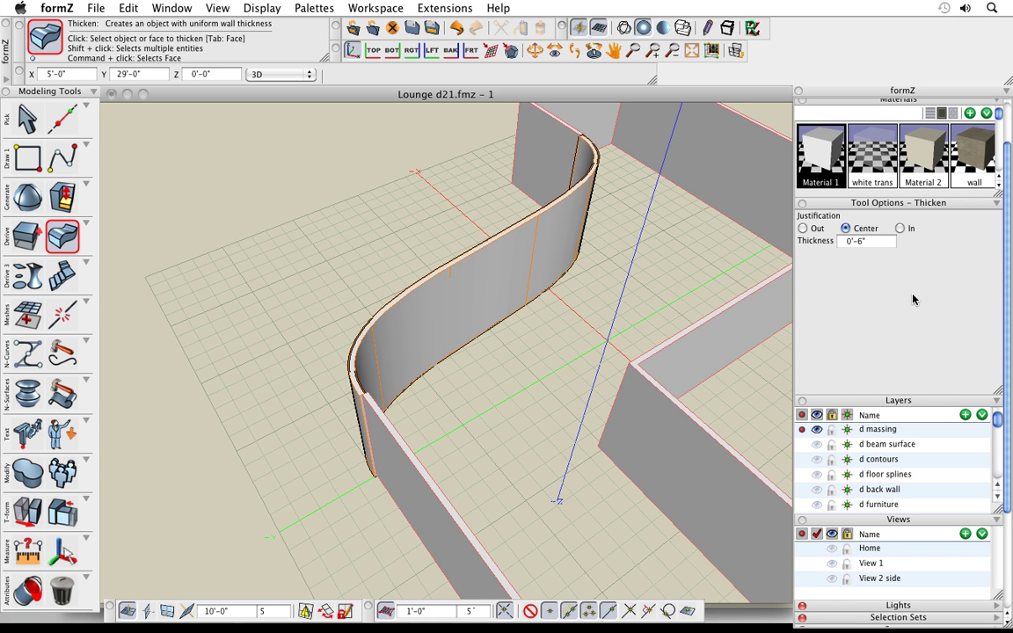
Justify the curved wall's thickness outward and check how it meets the straight walls at both ends.
click(813, 232)
middle_drag(475, 389, 651, 427)
middle_drag(314, 548, 418, 444)
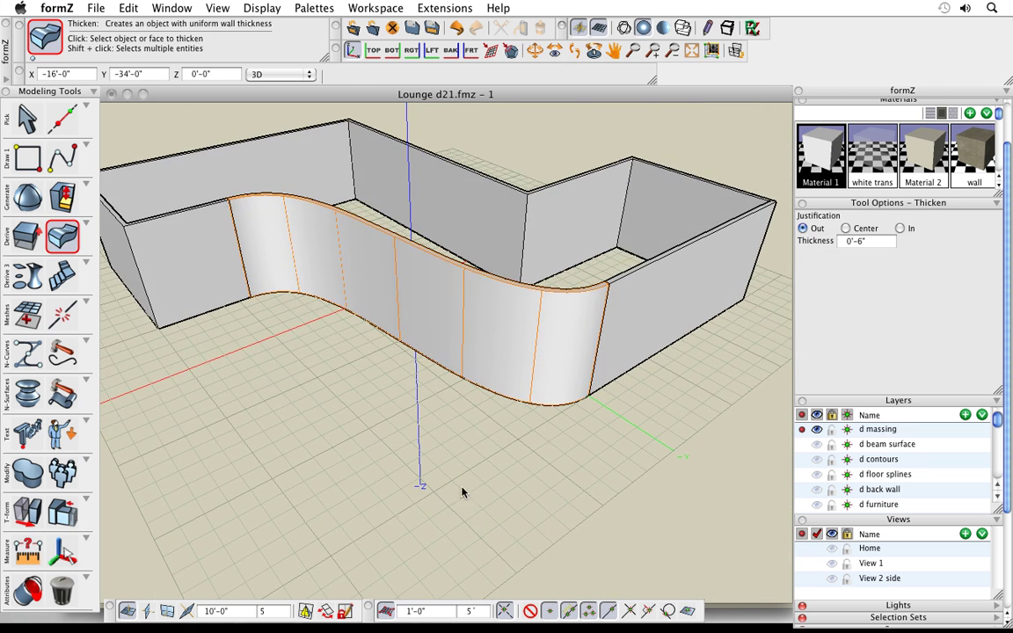
shift+middle_drag(350, 433, 403, 462)
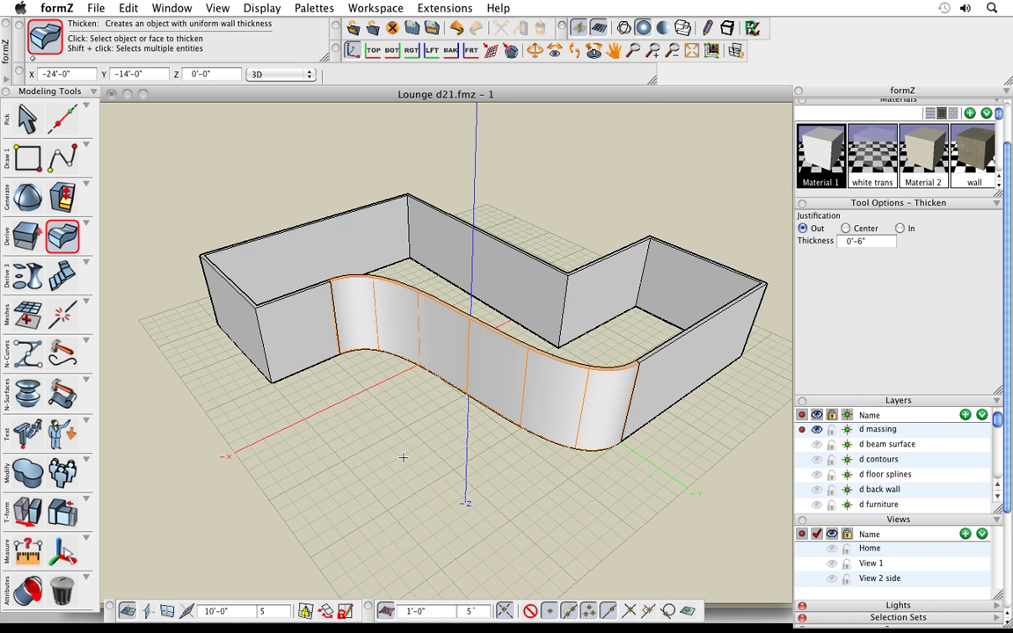
middle_drag(545, 424, 519, 447)
scroll(464, 418, down, 2)
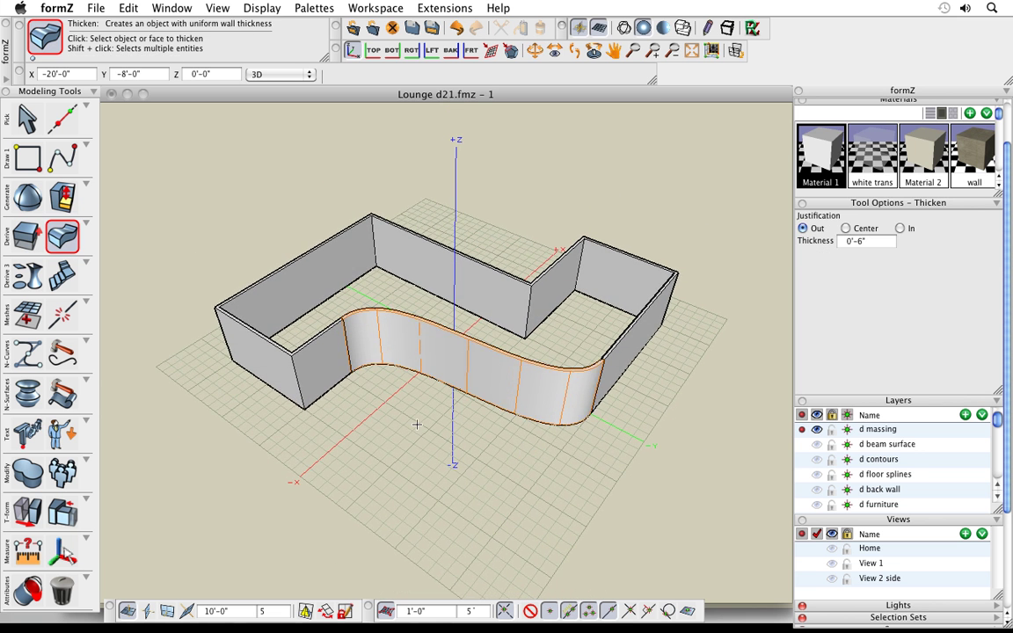
scroll(416, 425, down, 1)
middle_drag(443, 455, 444, 438)
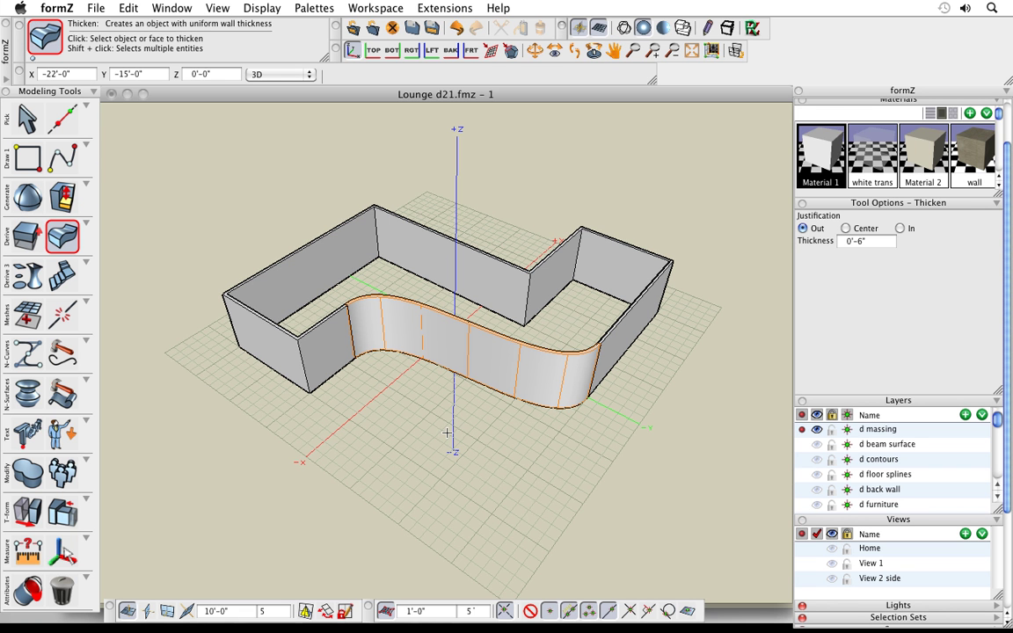
Union the straight perimeter walls with the thickened curved wall, without keeping edges.
click(37, 473)
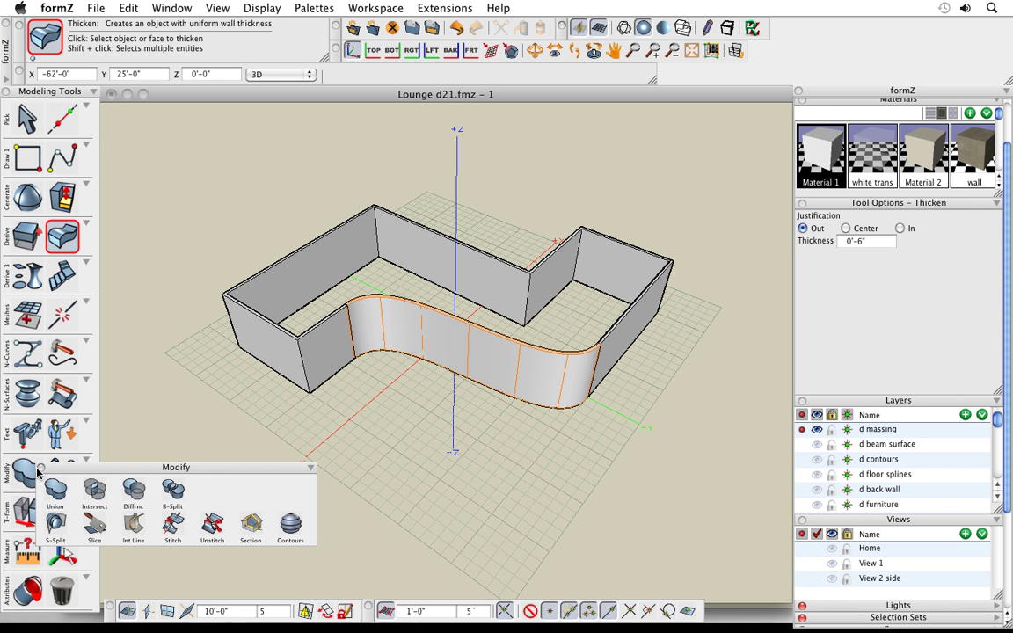
click(40, 468)
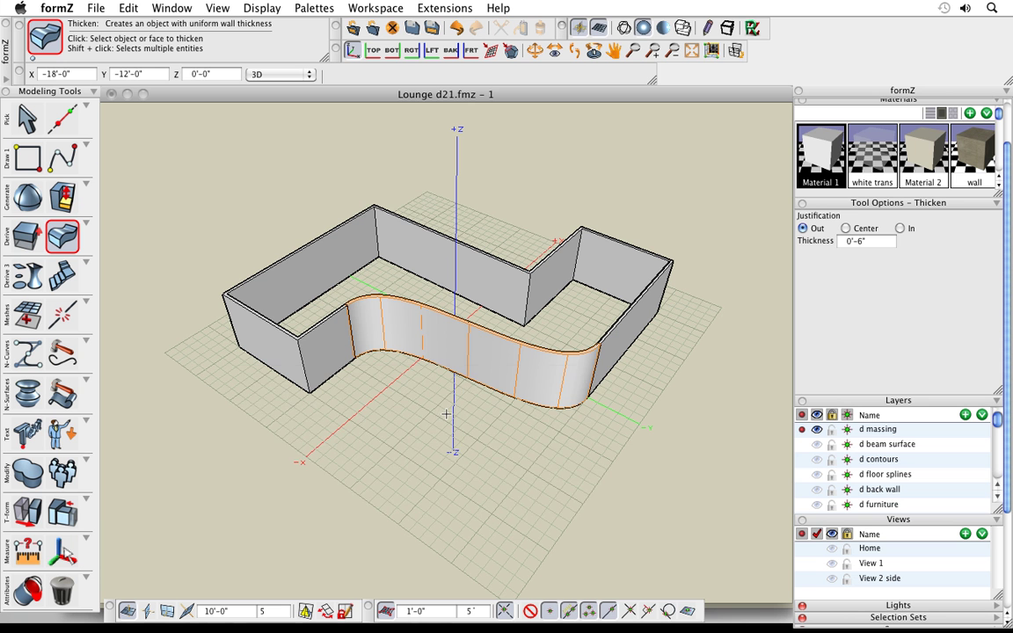
key(space)
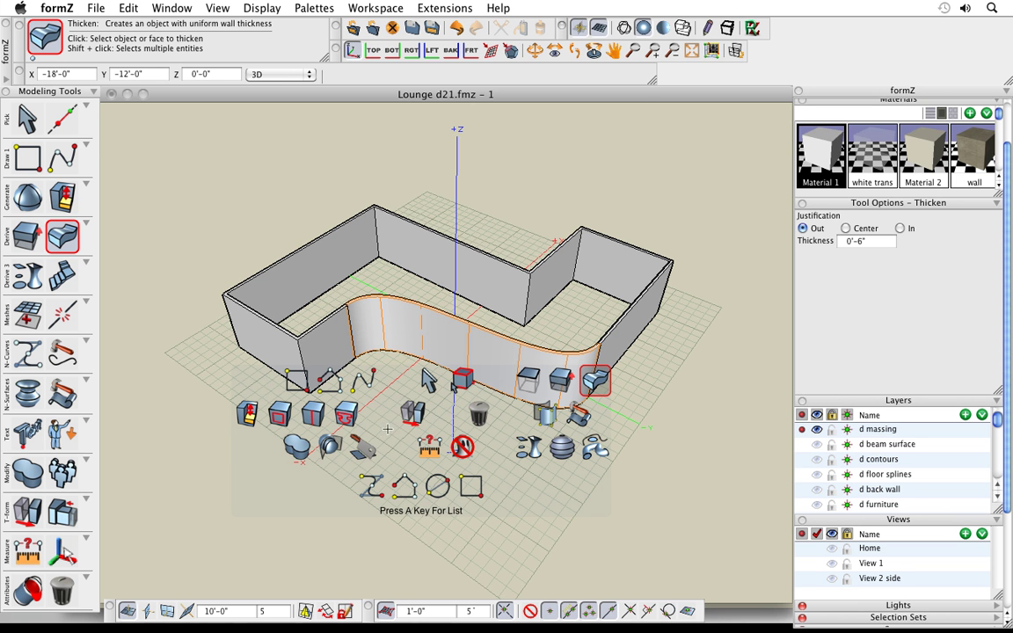
click(295, 448)
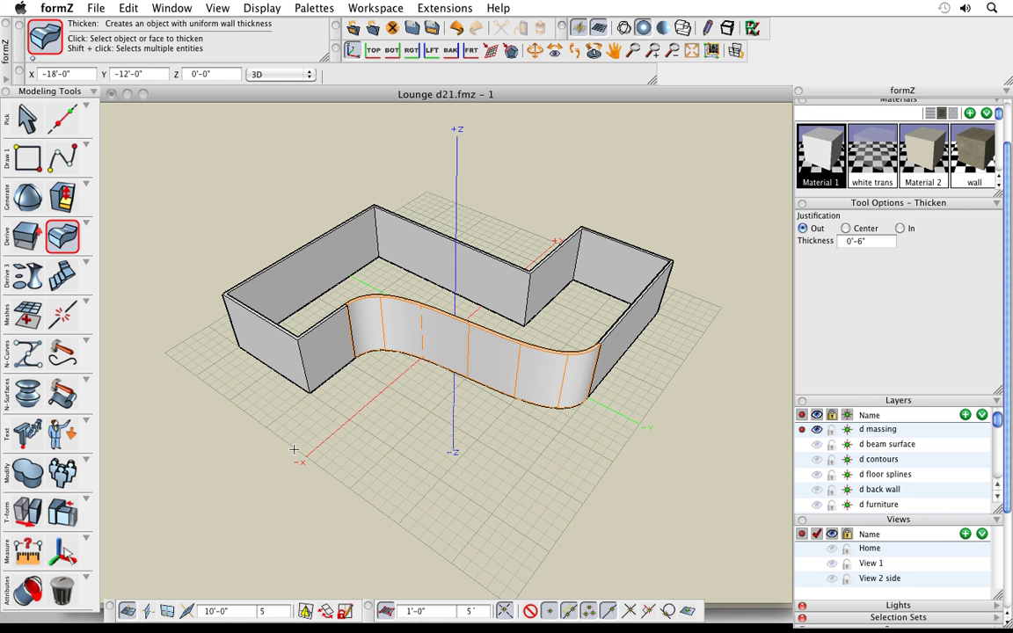
click(334, 341)
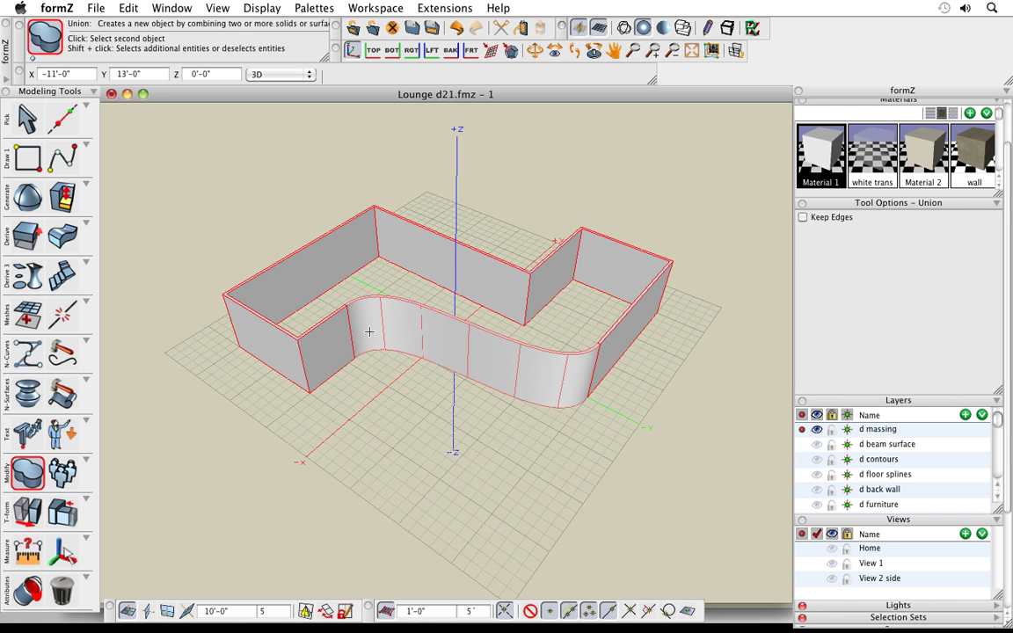
click(368, 332)
Examine the joined perimeter walls from several angles and look at the finished lounge rendering in the presentation.
middle_drag(498, 413, 507, 431)
middle_drag(422, 327, 466, 414)
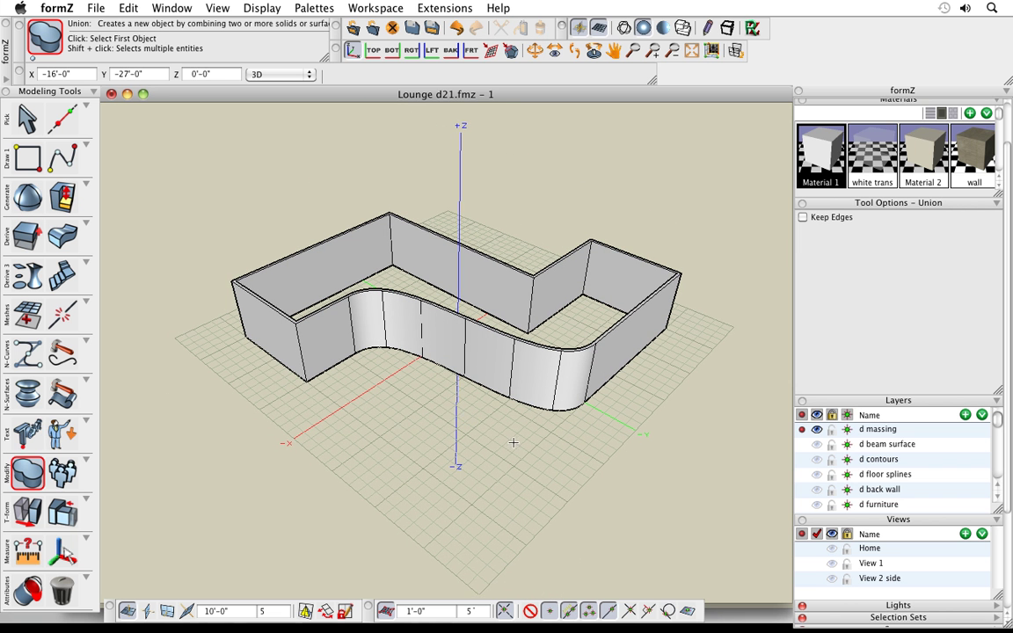
middle_drag(513, 442, 524, 449)
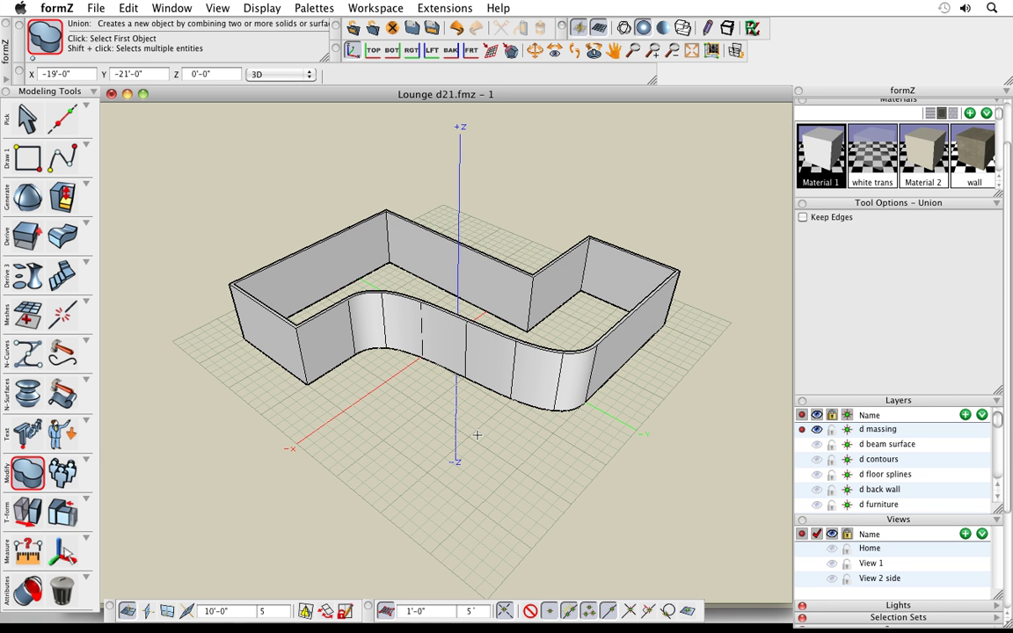
middle_drag(477, 434, 481, 409)
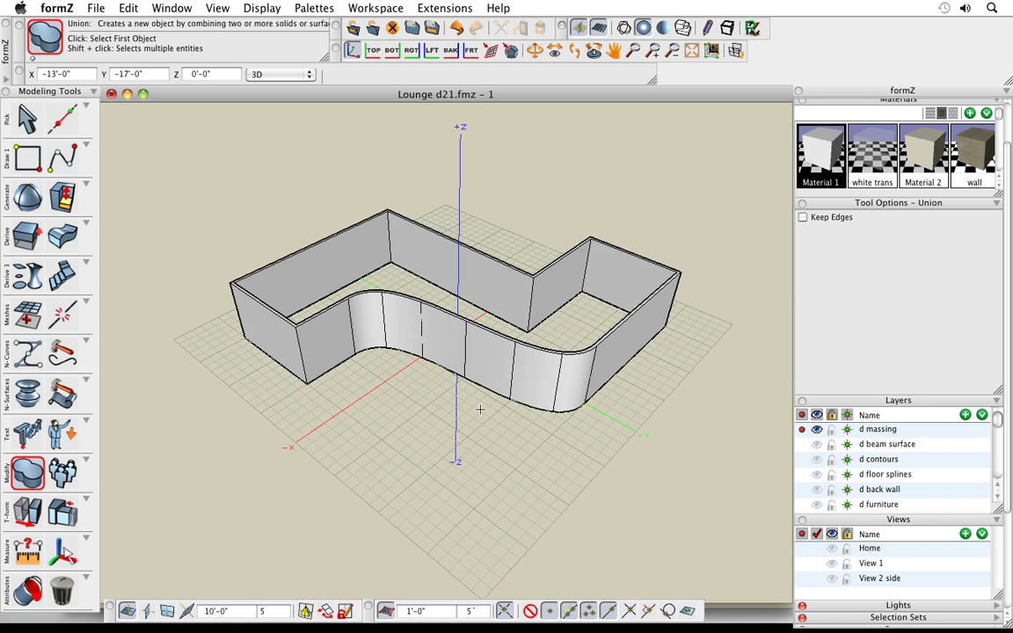
key(super+Tab)
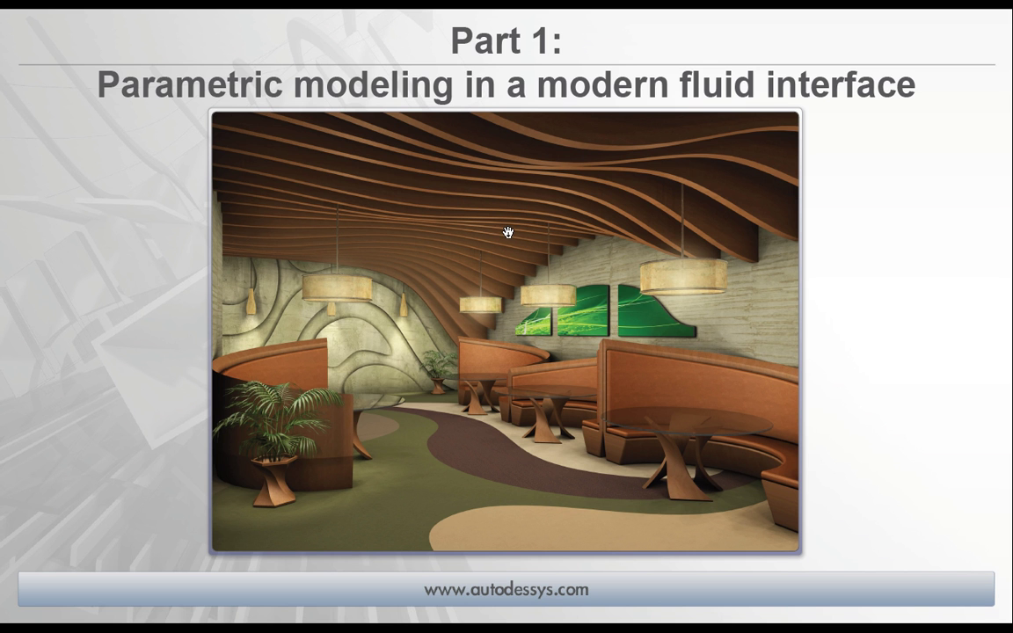
key(super+Tab)
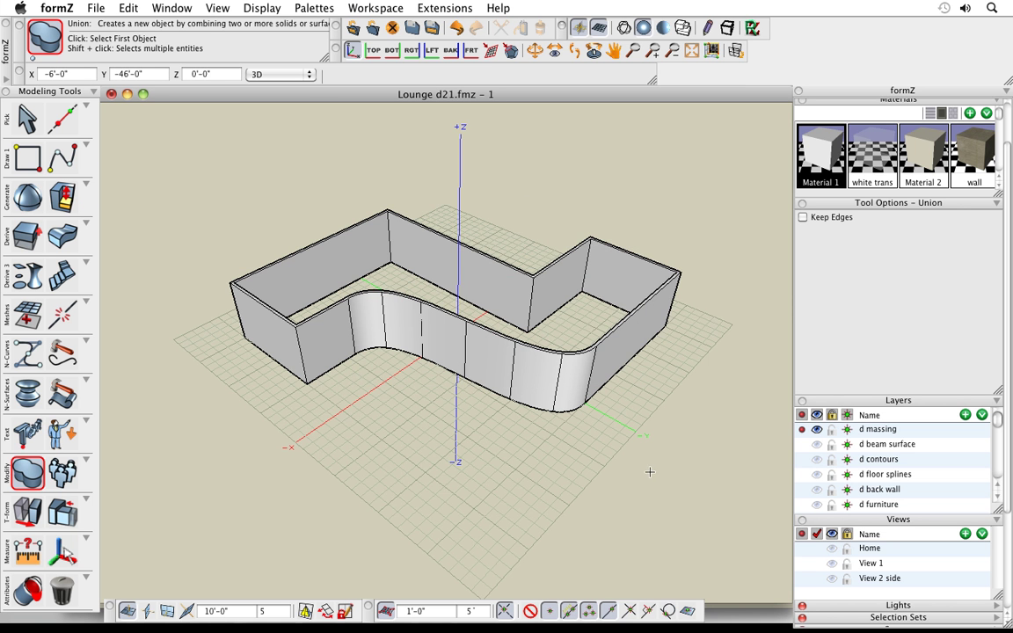
middle_drag(646, 467, 624, 456)
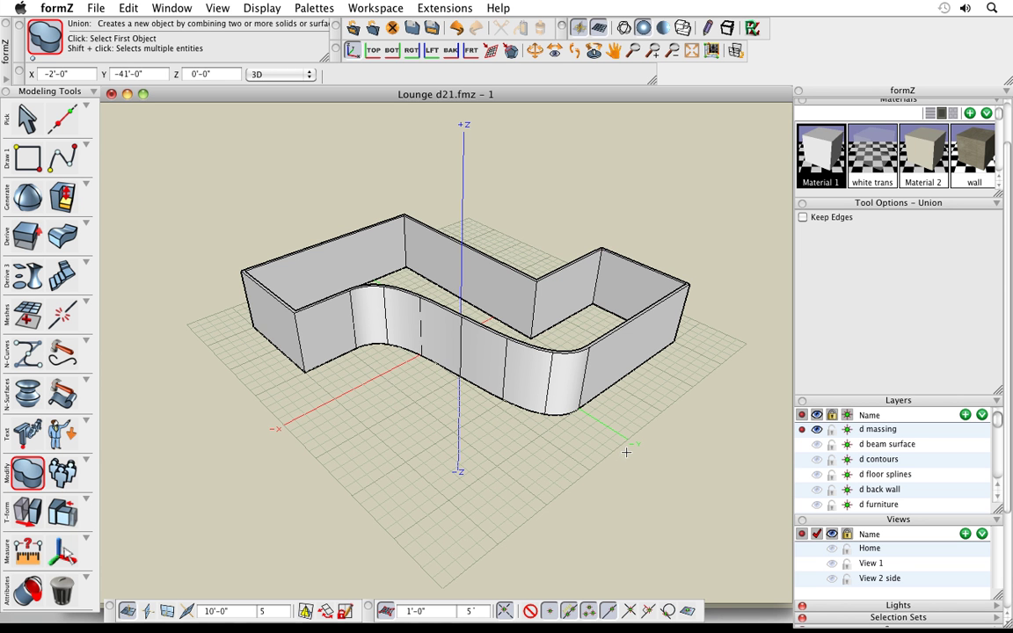
middle_drag(625, 447, 627, 461)
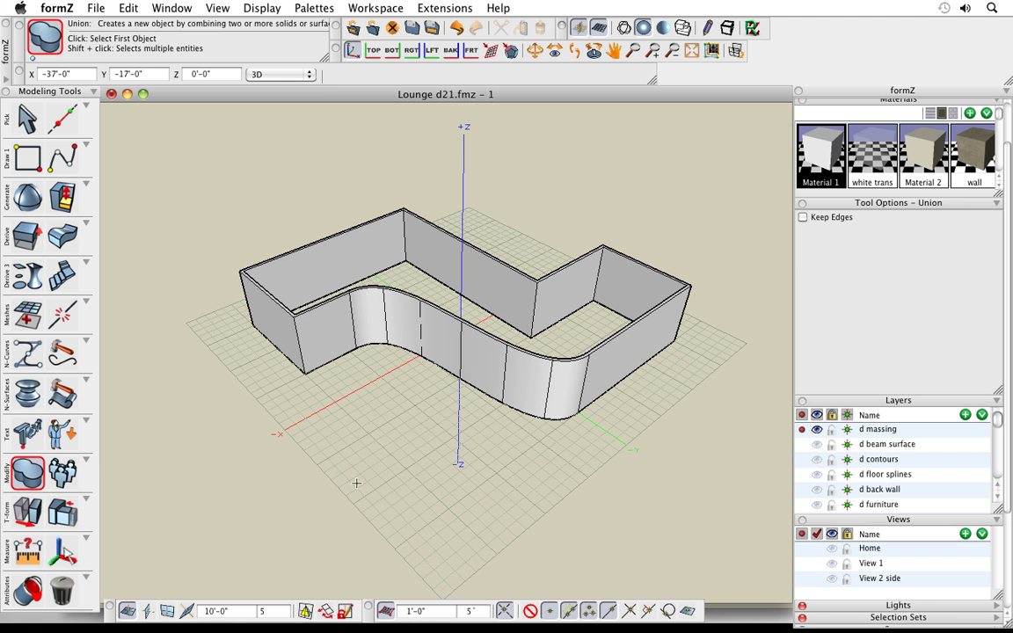
middle_drag(378, 490, 343, 477)
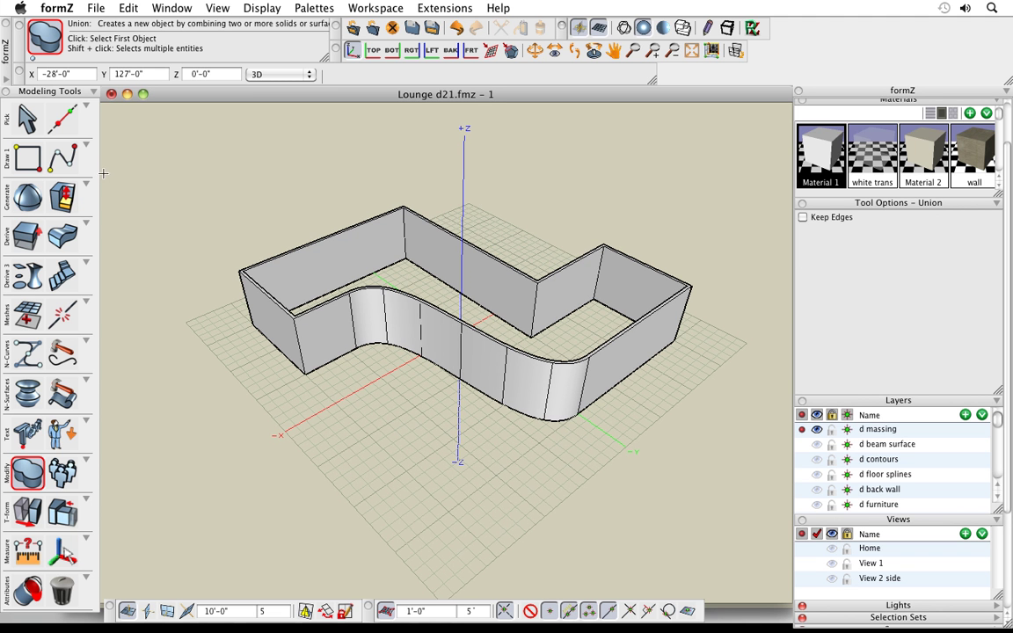
Draw a flat rectangle of about 64'-0" by 71'-0" on the plane of the wall tops, covering the whole lounge.
mouse_move(28, 159)
mouse_down()
mouse_move(57, 177)
mouse_move(353, 157)
mouse_move(29, 185)
mouse_up()
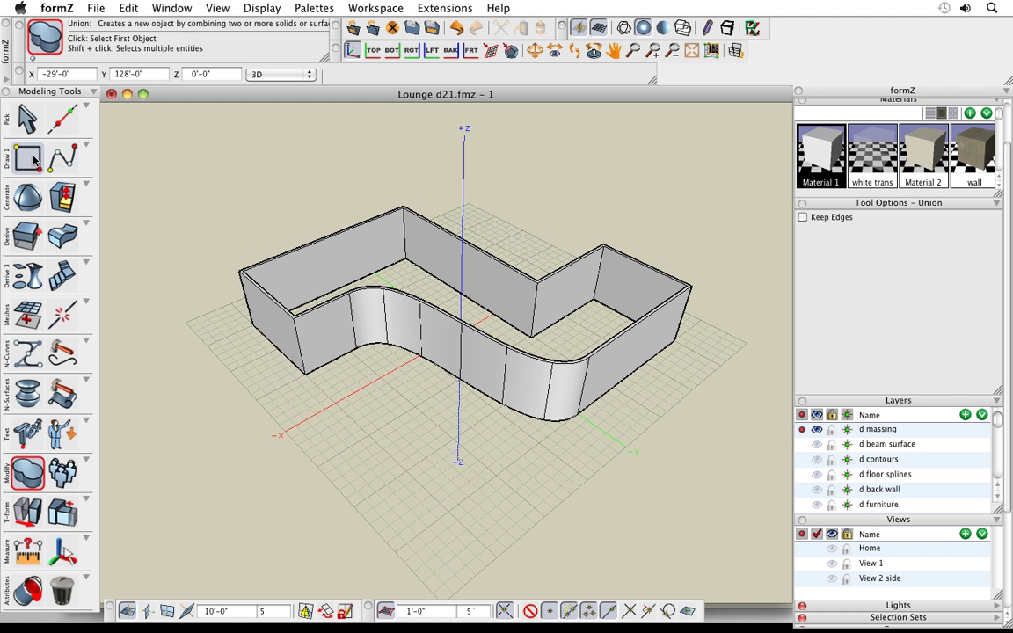
click(28, 158)
click(812, 227)
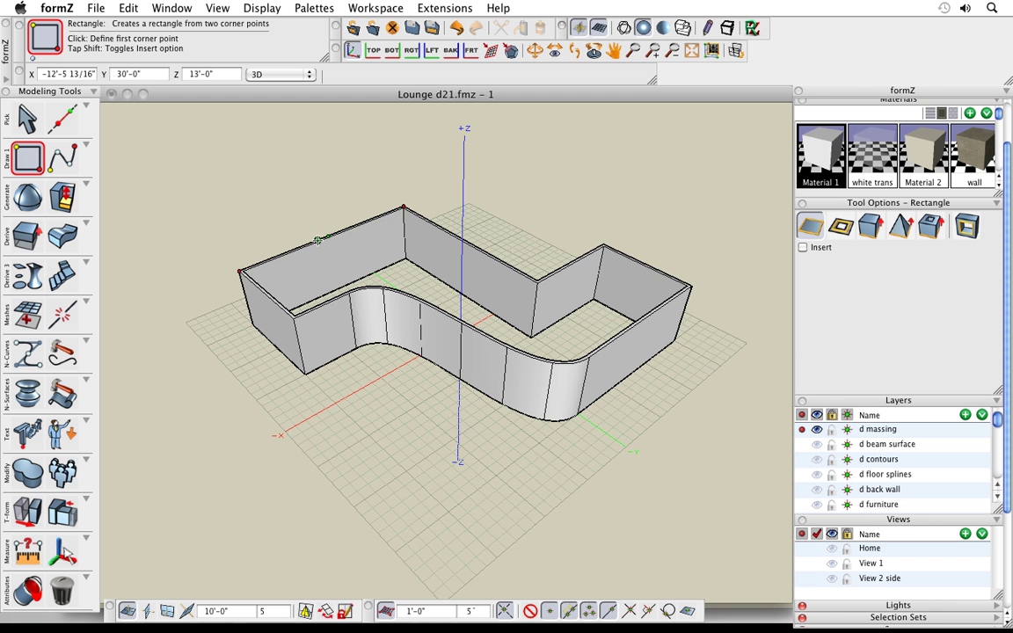
scroll(317, 240, up, 5)
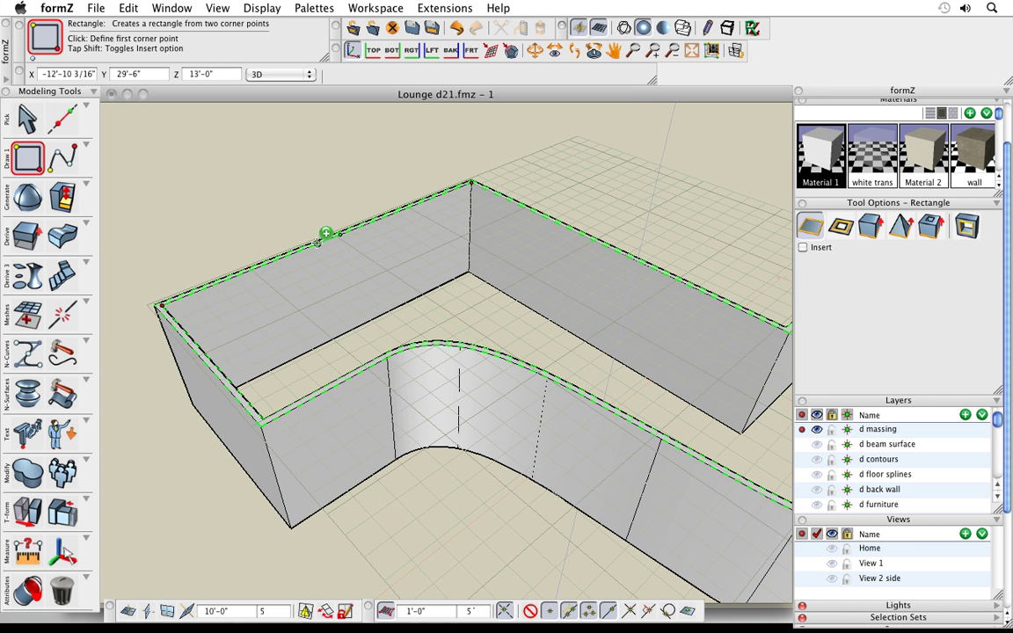
scroll(317, 241, down, 6)
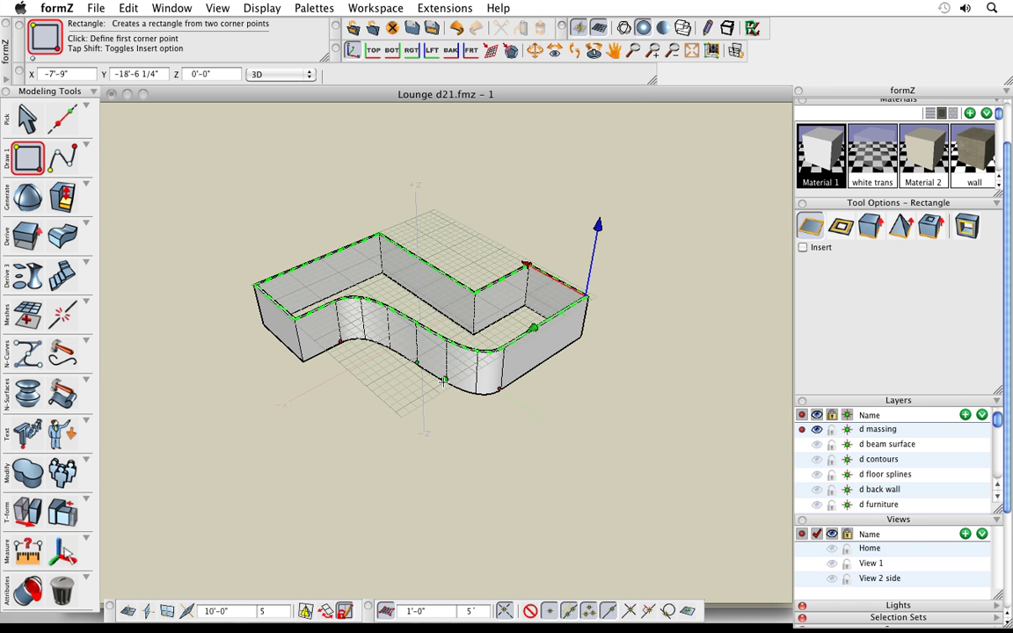
click(236, 289)
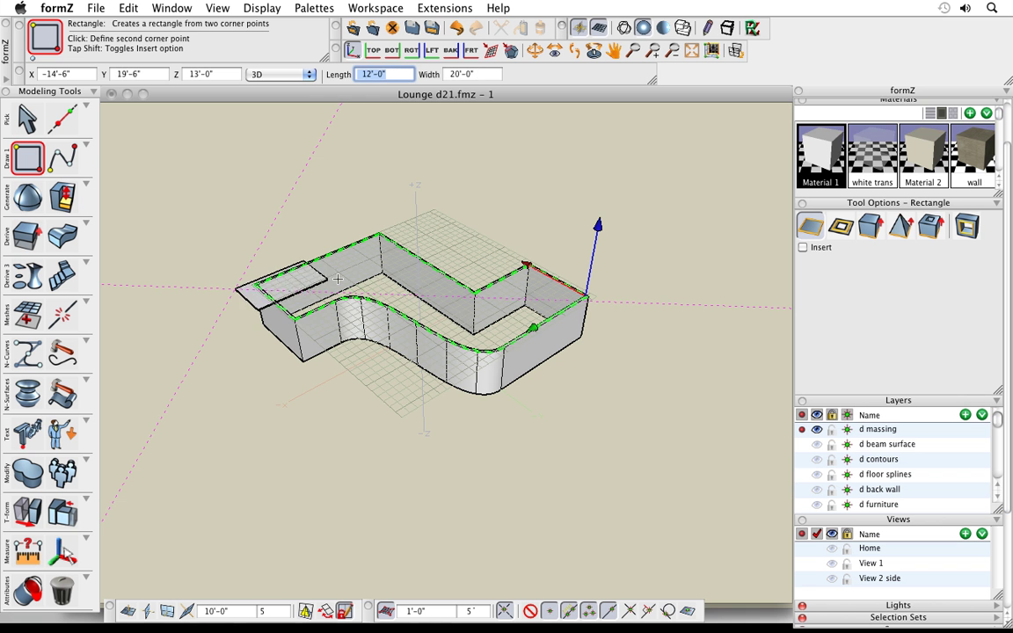
click(610, 290)
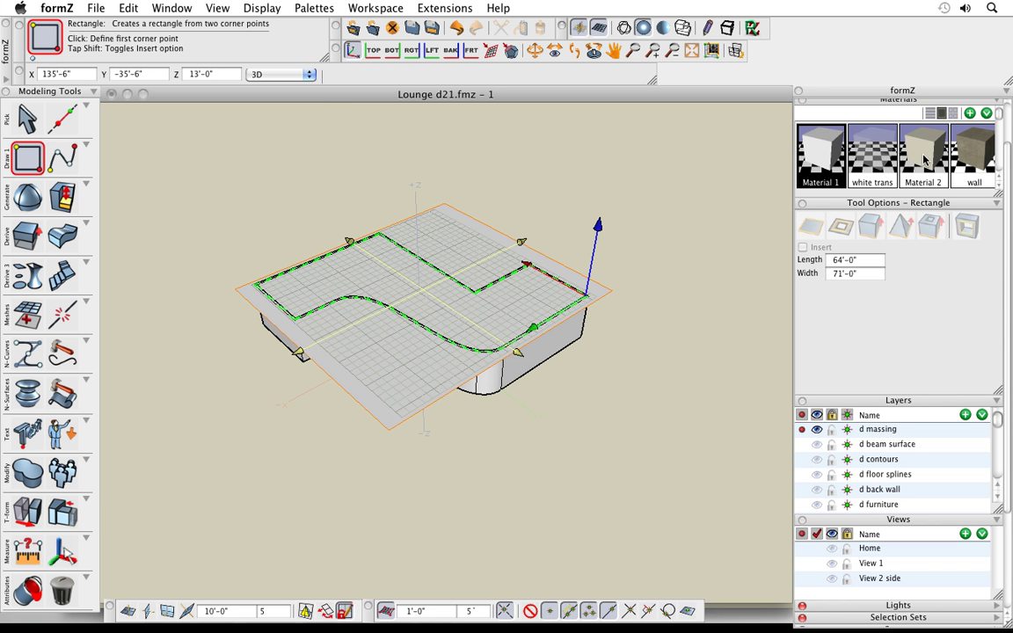
Assign Material 2 to the rectangle over the walls and reduce its width to 68'-0".
drag(923, 158, 427, 220)
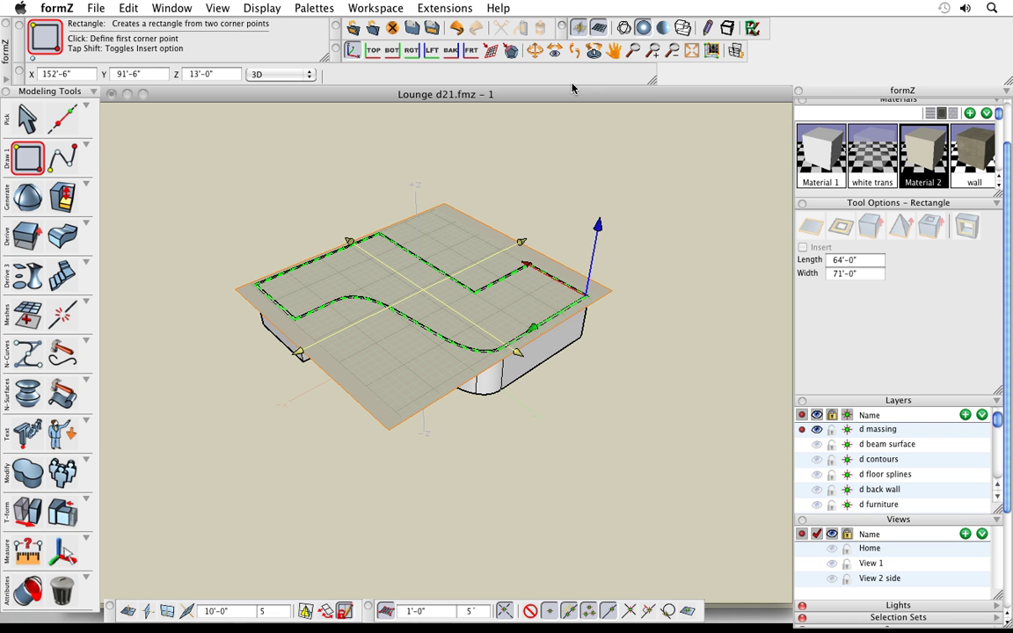
click(521, 241)
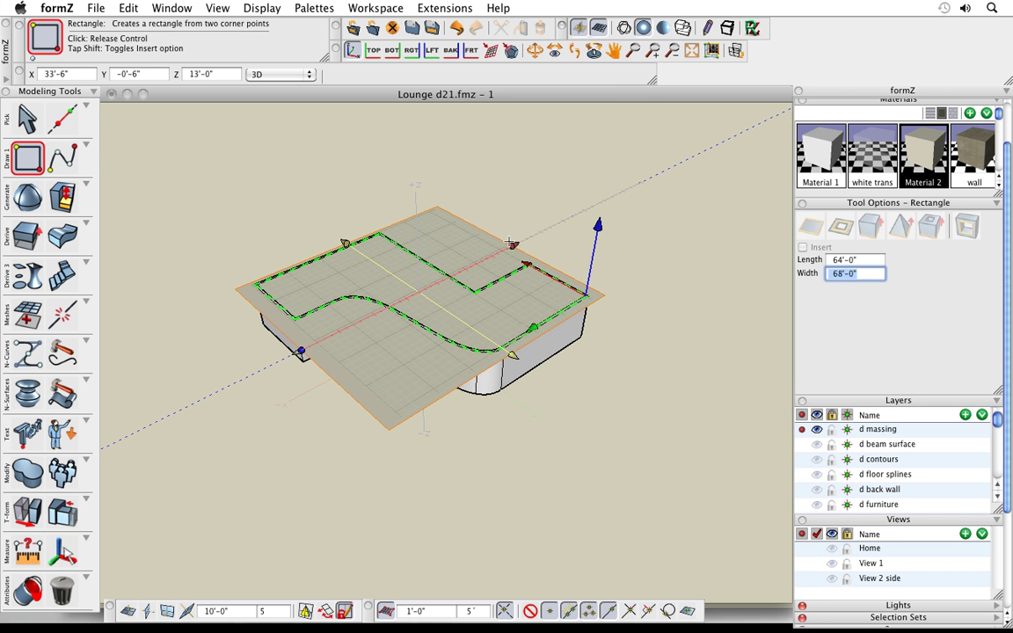
click(511, 241)
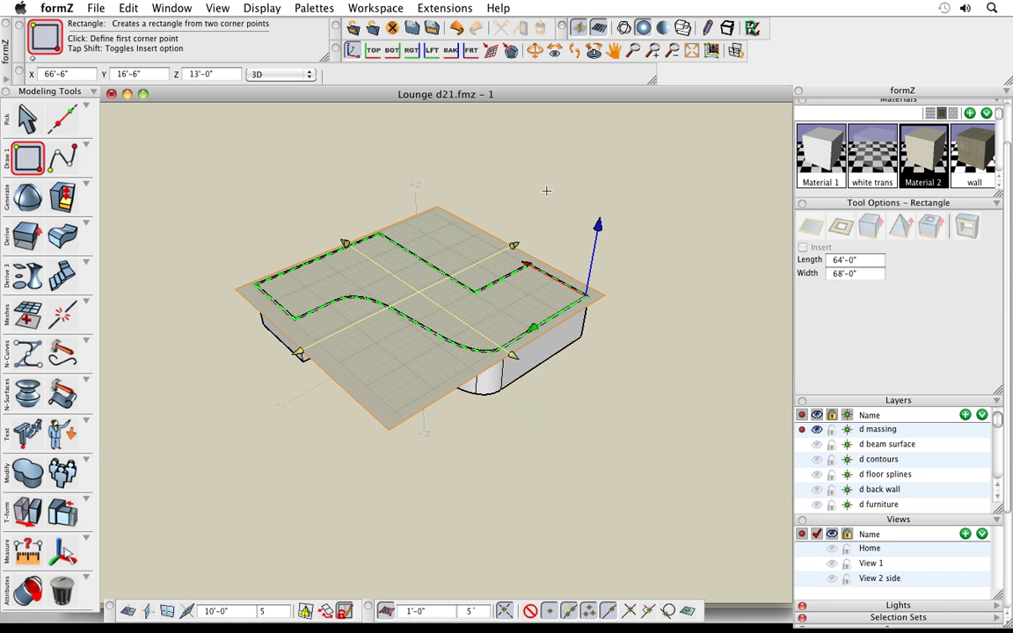
Convert the rectangle over the walls to a NURBS surface.
right_click(497, 167)
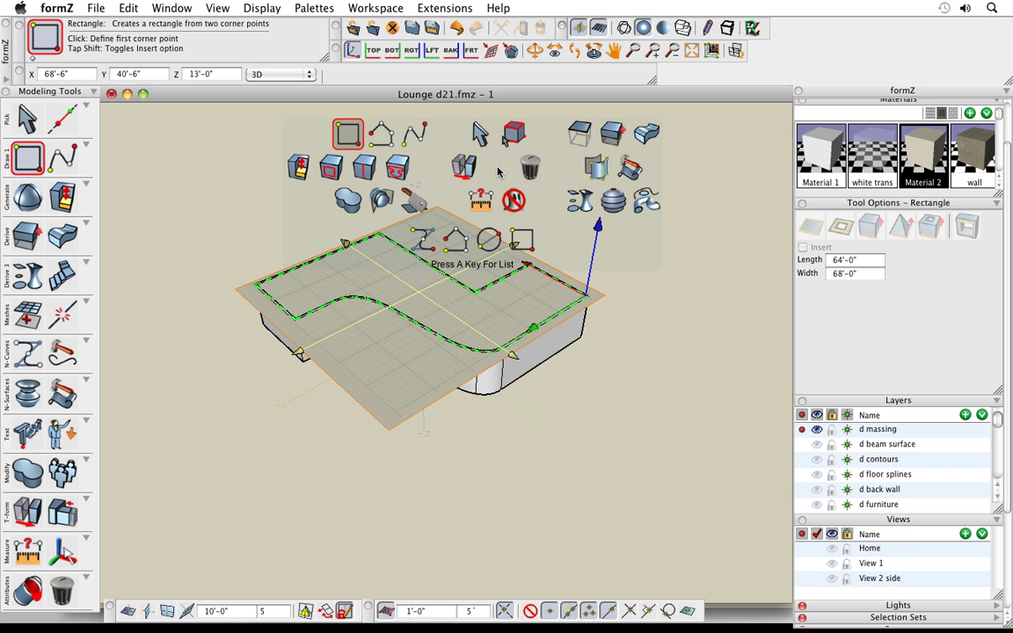
click(598, 171)
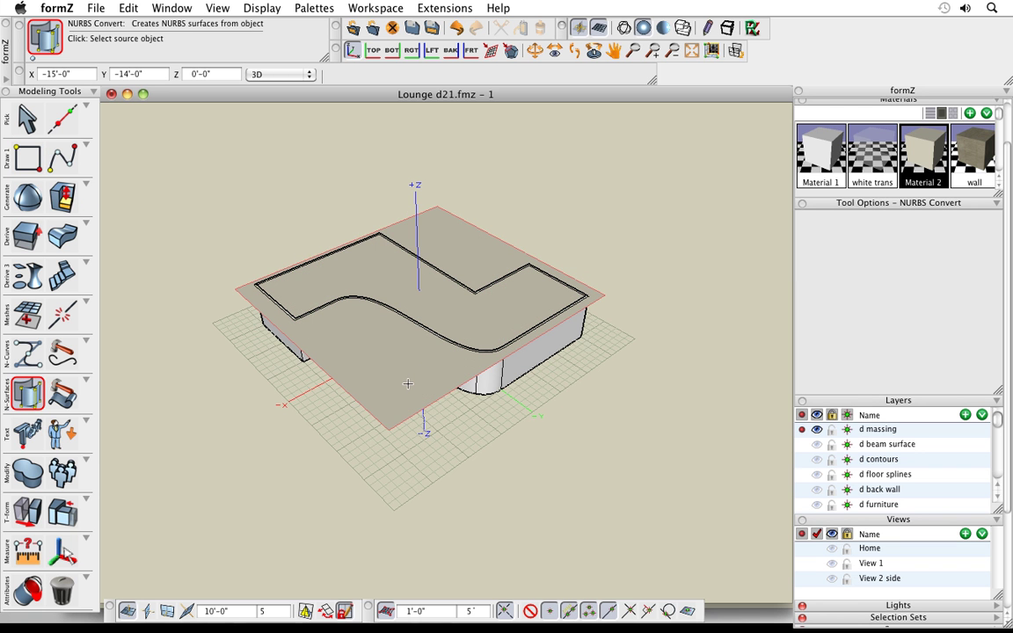
click(376, 337)
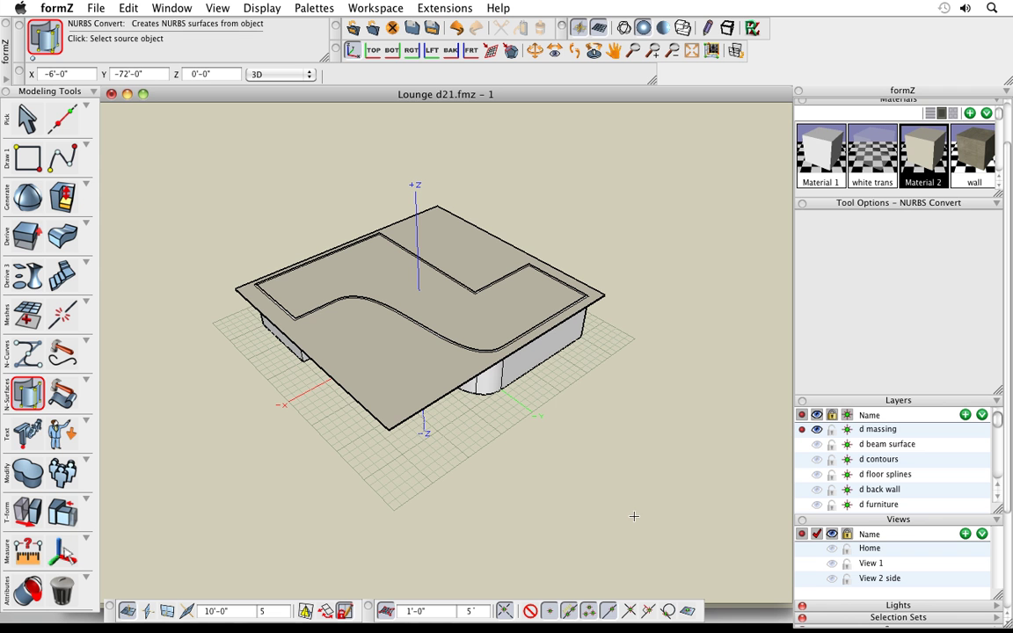
Display the corner control points of the NURBS surface above the walls.
click(16, 117)
click(55, 137)
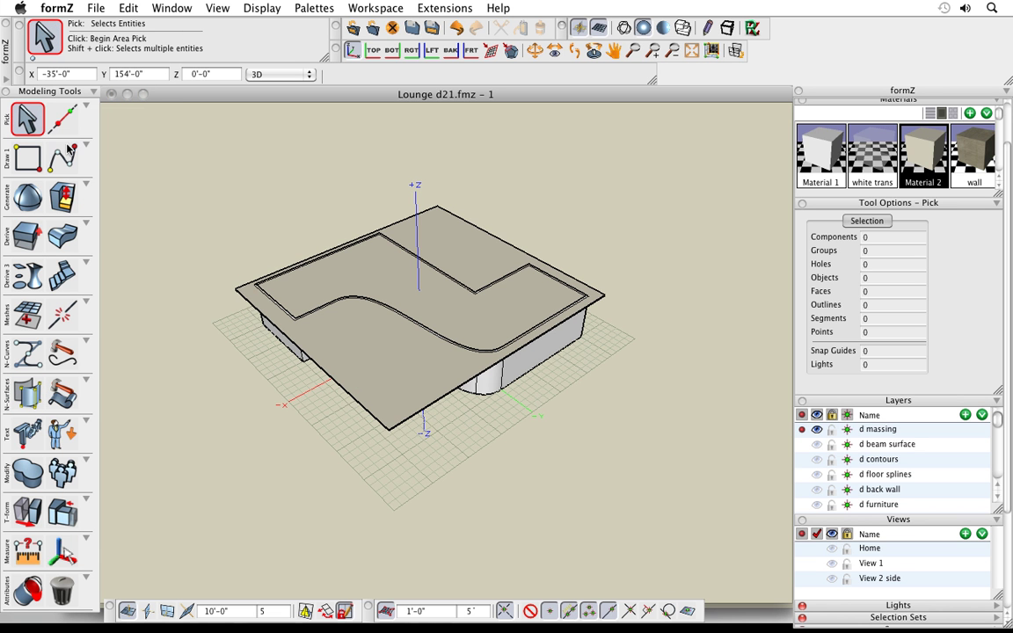
right_click(381, 351)
click(420, 390)
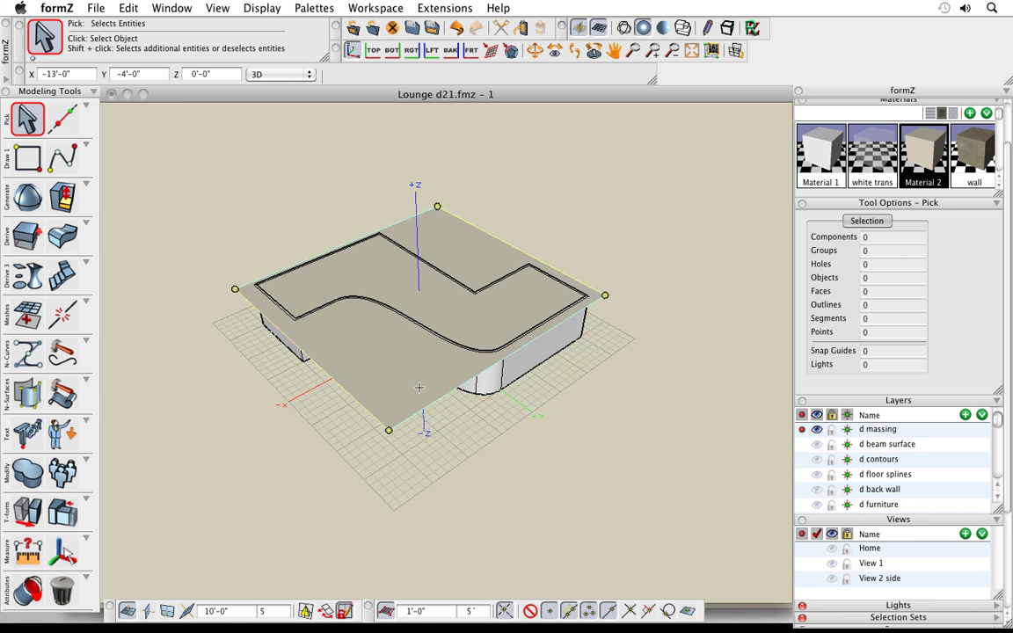
Reconstruct the flat NURBS surface above the walls with degree 3 in both length (U) and depth (V).
key(space)
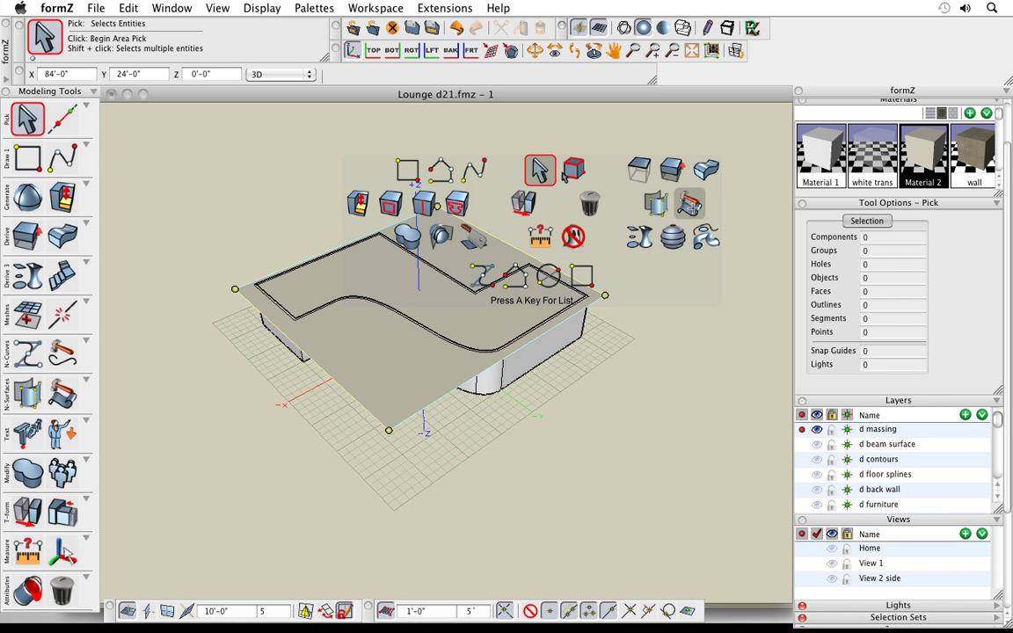
click(688, 204)
click(374, 361)
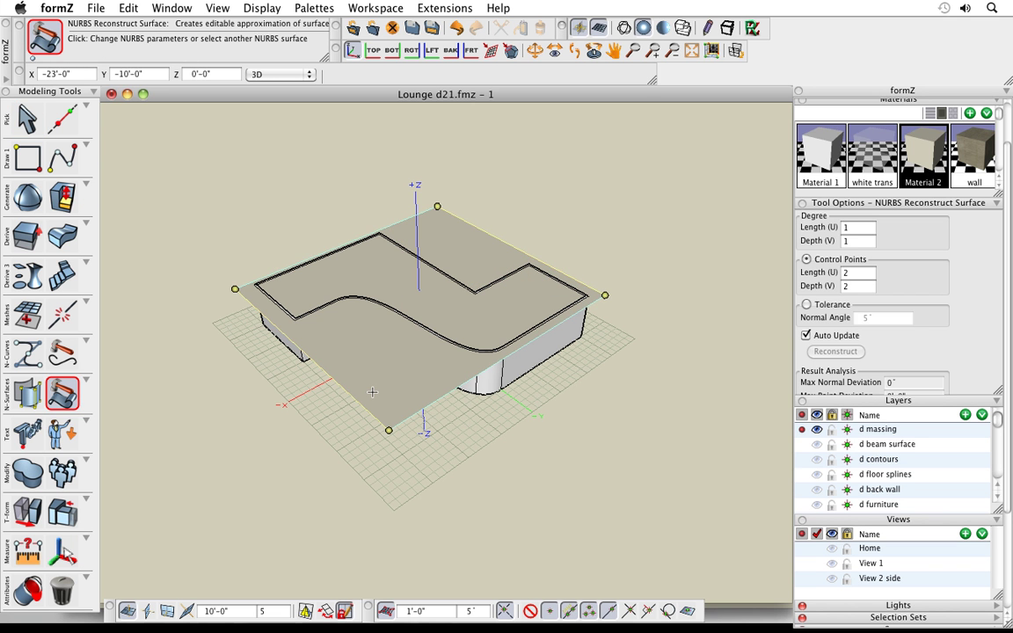
click(842, 229)
text(3)
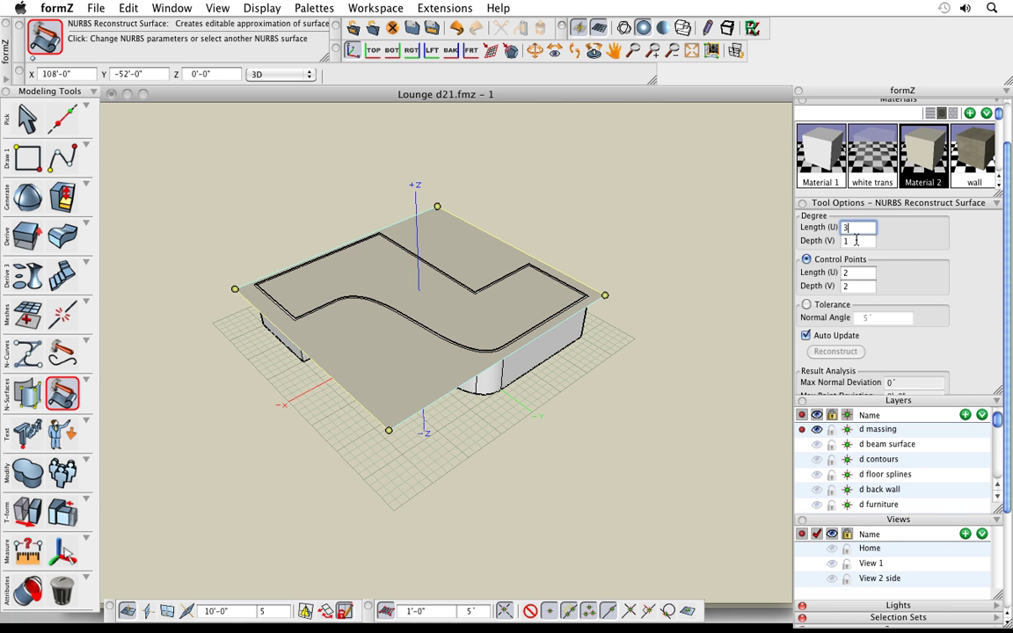
key(Tab)
text(3)
key(Tab)
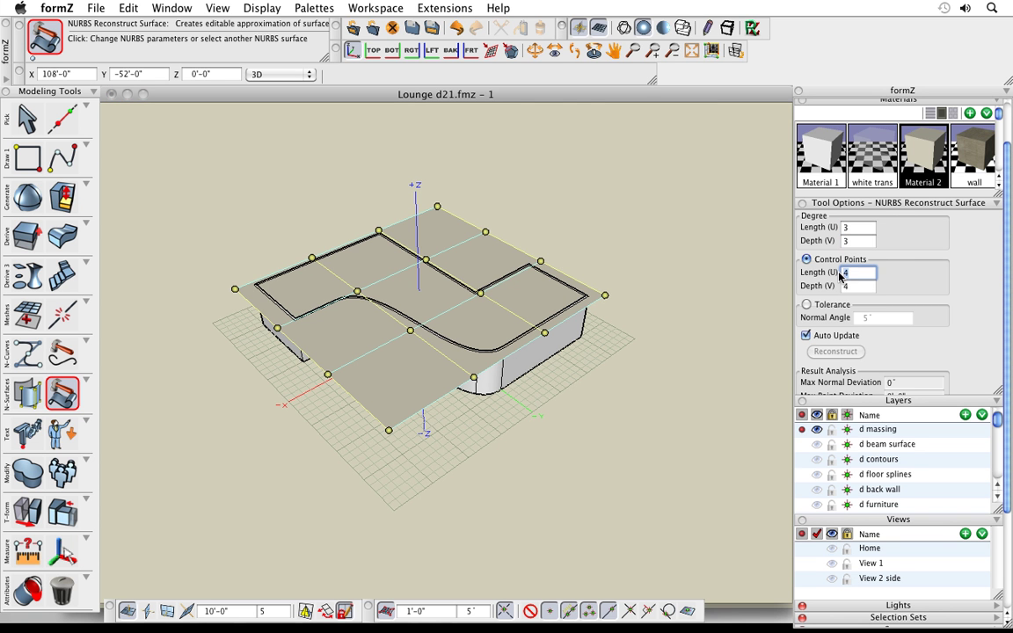
Set the reconstructed surface's control points to 12 in length (U) and 12 in depth (V).
text(12)
key(Tab)
text(12)
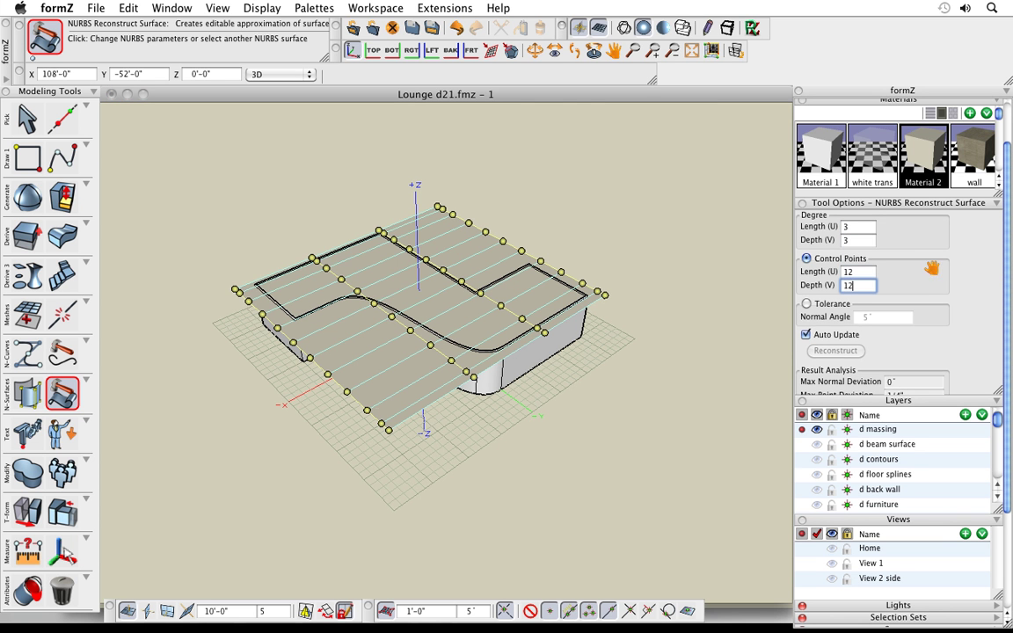
key(Return)
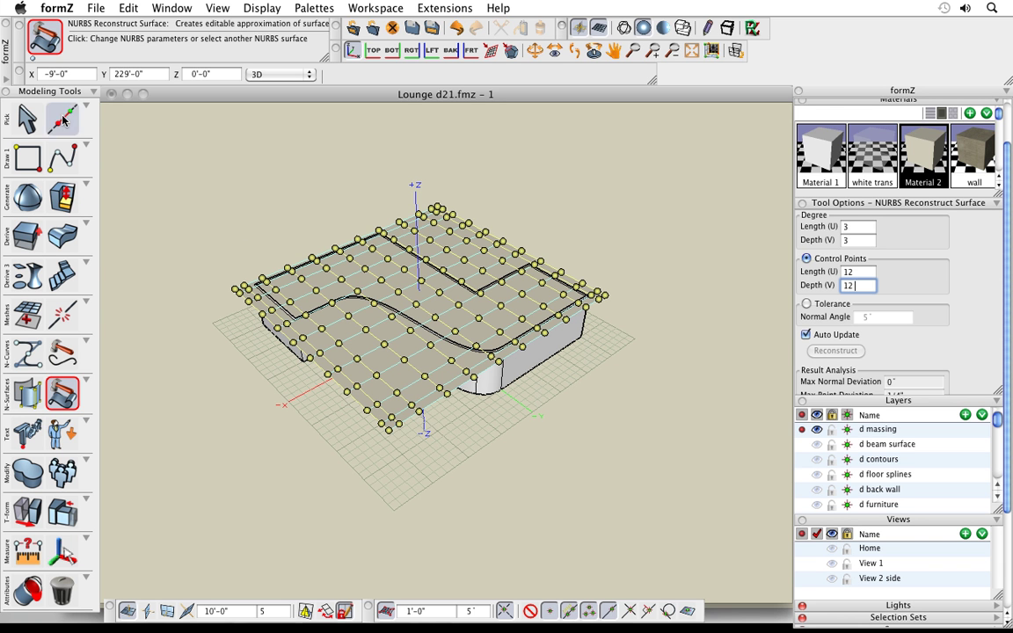
click(28, 115)
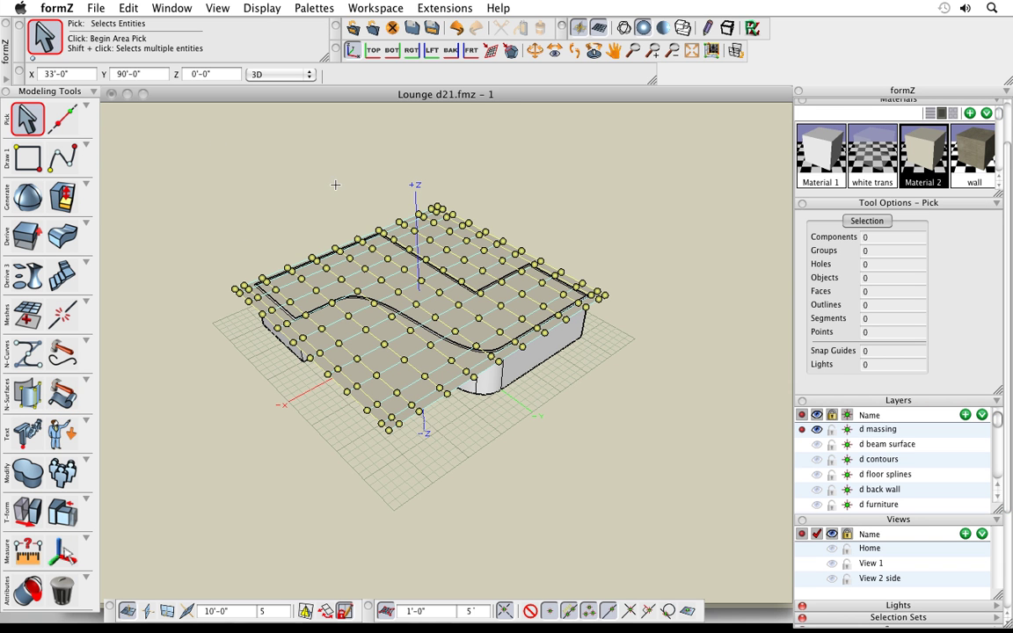
Move one interior control point near the back of the ceiling surface straight down, perpendicular to the reference plane.
key(space)
click(301, 183)
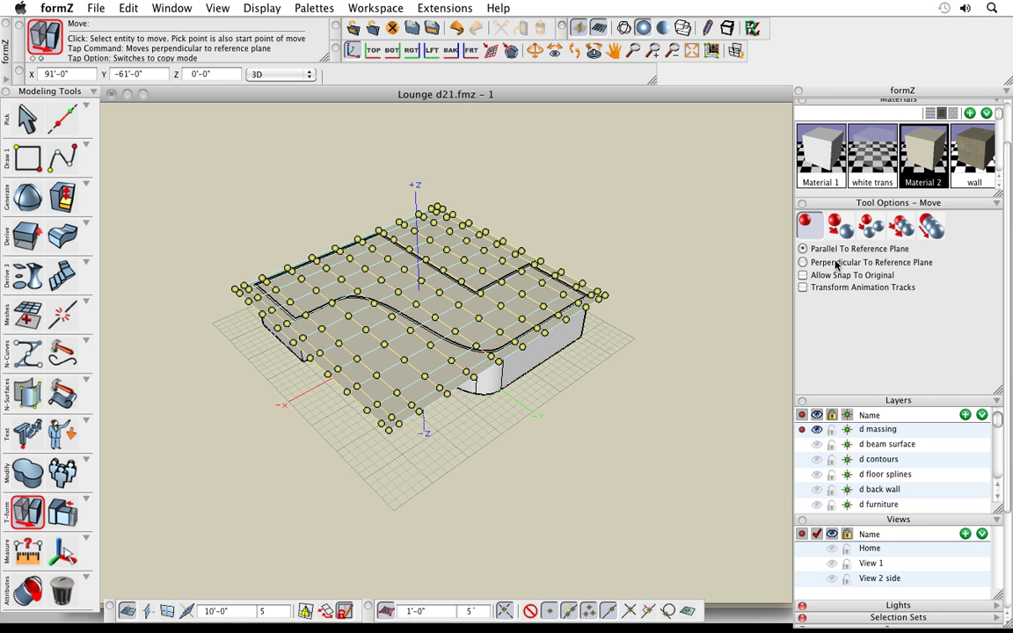
key(super)
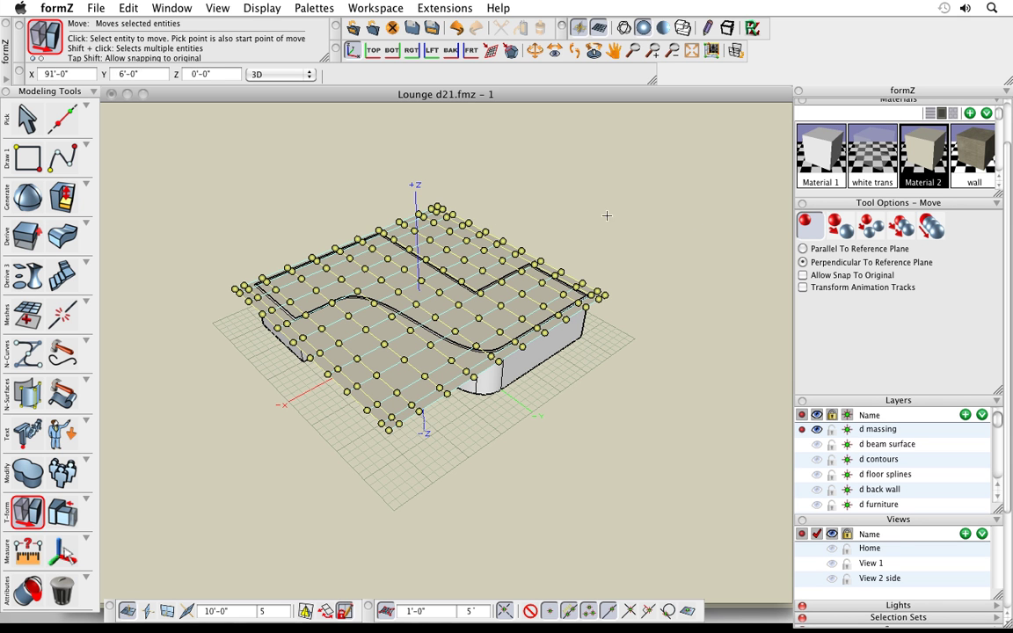
click(387, 259)
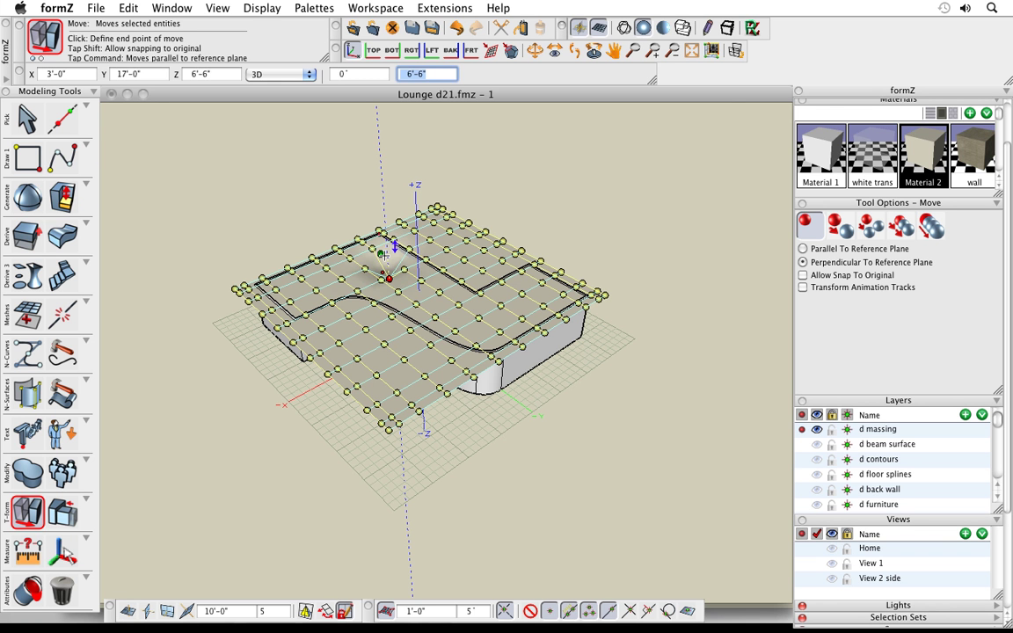
key(super)
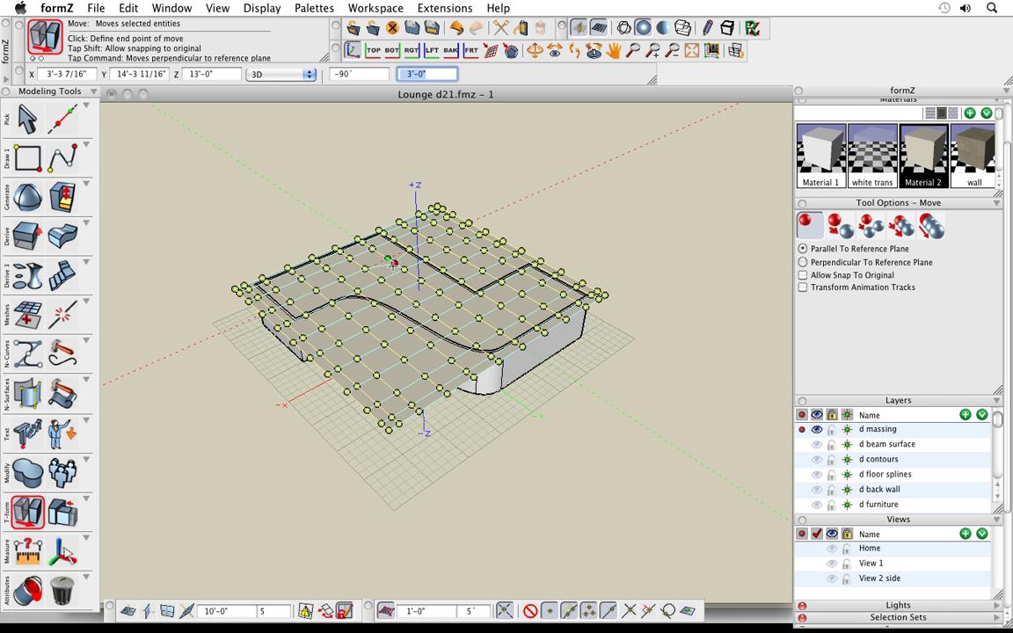
key(super)
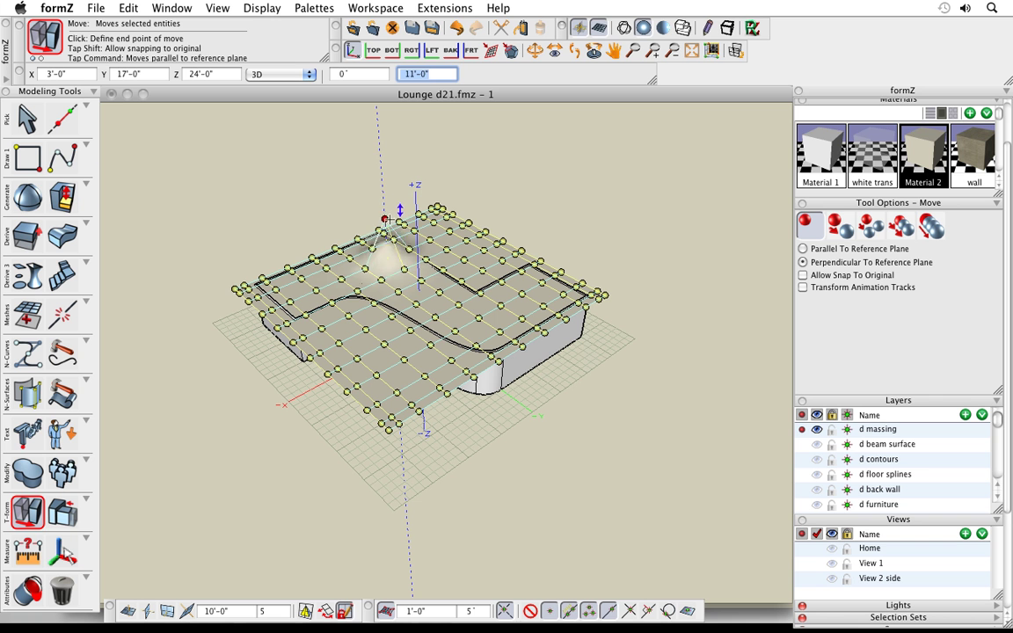
click(570, 223)
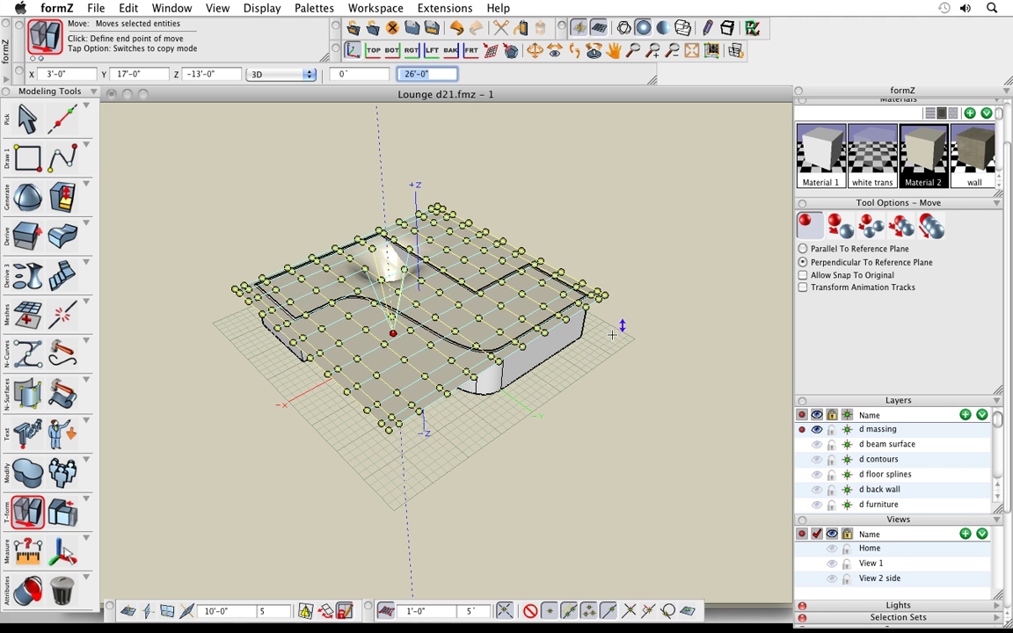
click(532, 424)
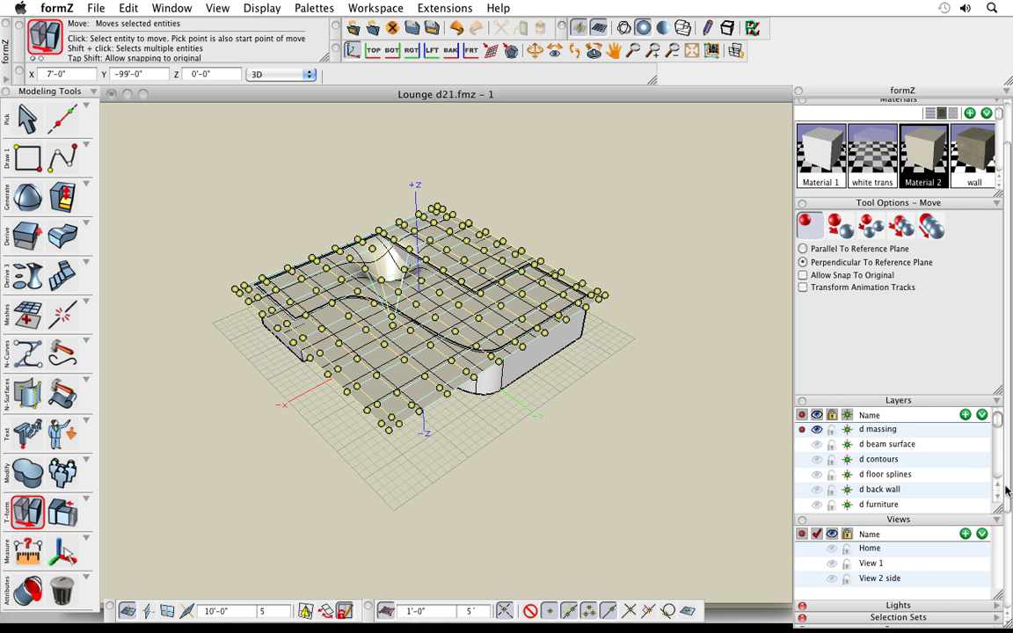
In View 1, raise the lowered control point about 10'-0" and pull a second control point to its right straight down.
click(803, 565)
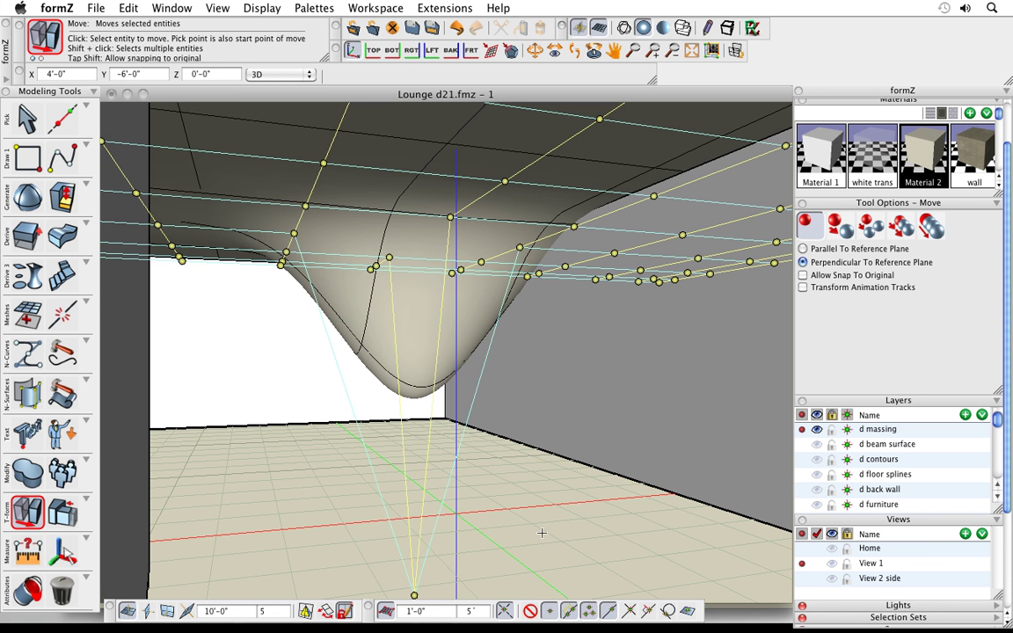
click(414, 596)
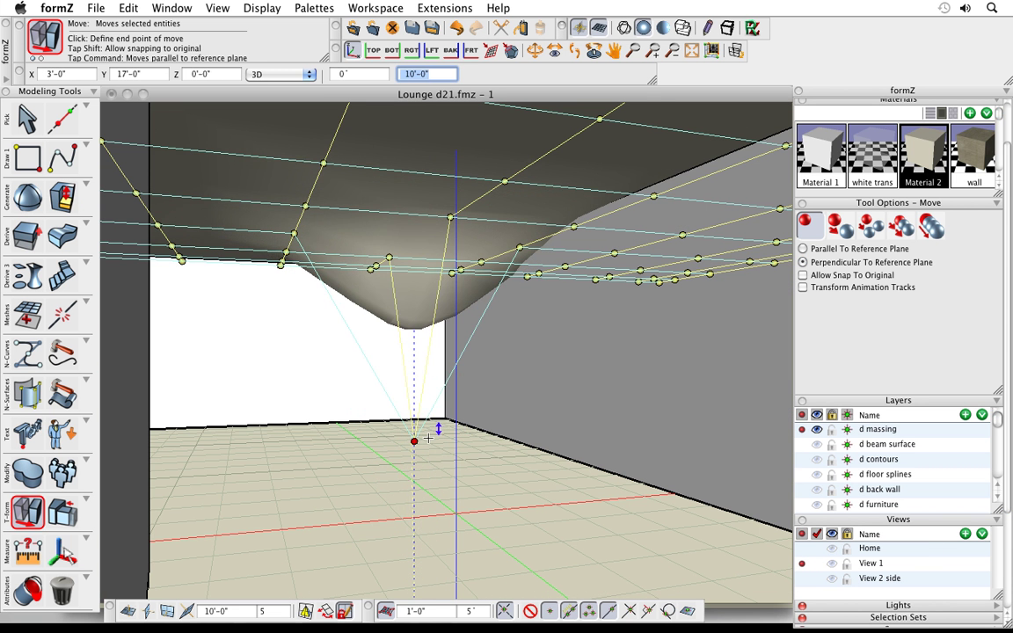
click(451, 418)
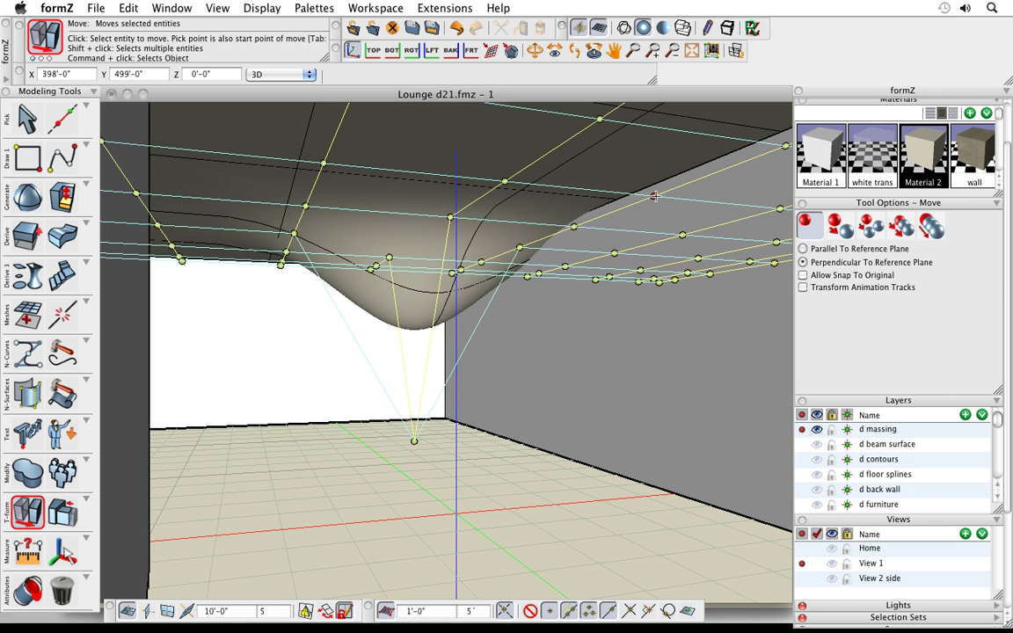
click(652, 237)
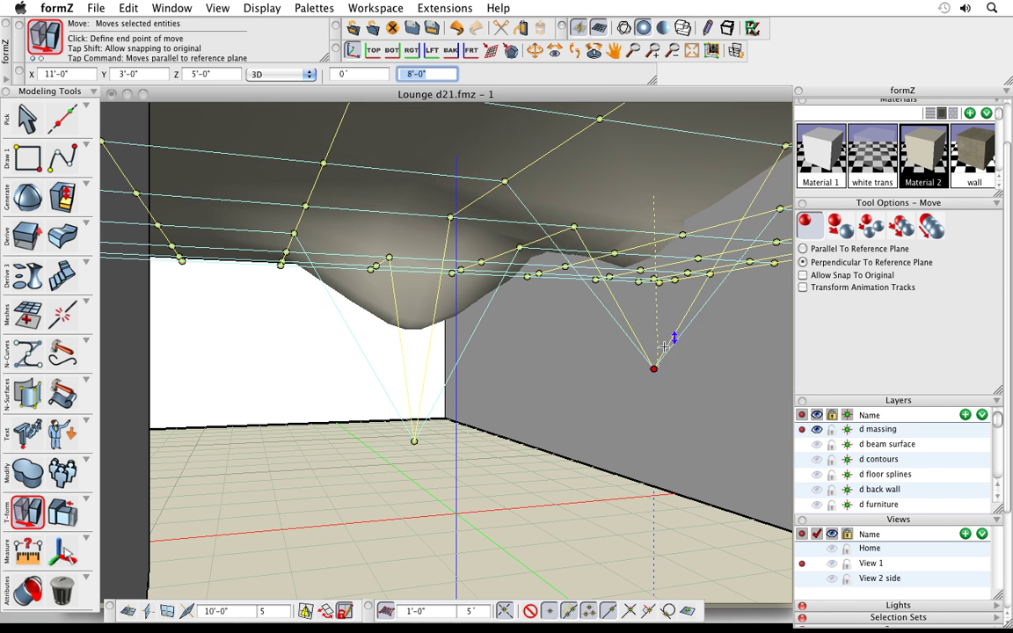
click(481, 262)
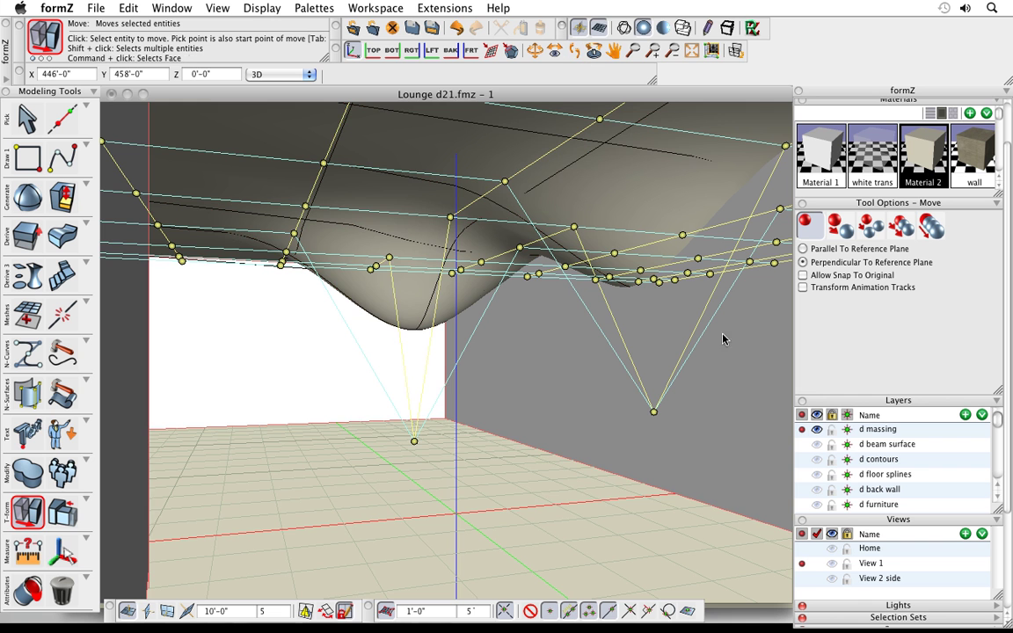
Make the d beam surface layer active and hide the d massing layer.
click(804, 444)
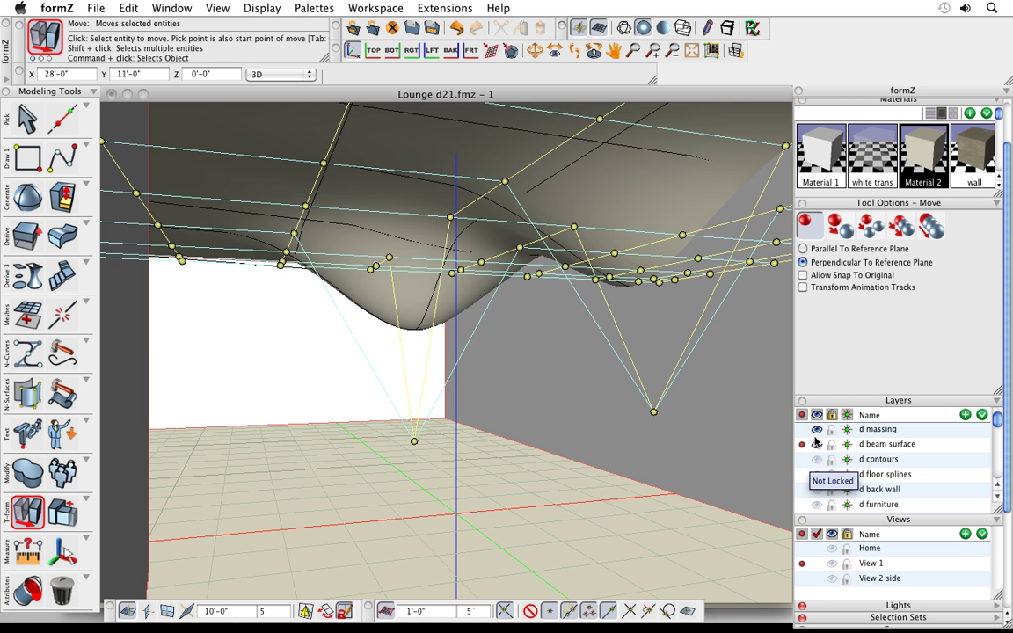
click(817, 429)
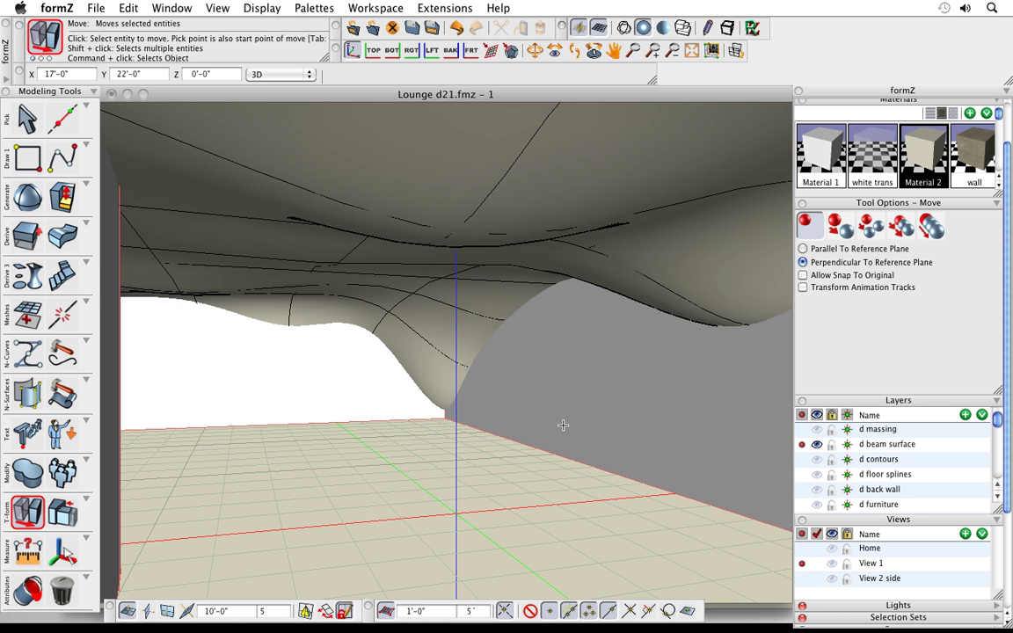
Walk through the lounge beneath the undulating ceiling with collision avoidance turned off.
click(574, 50)
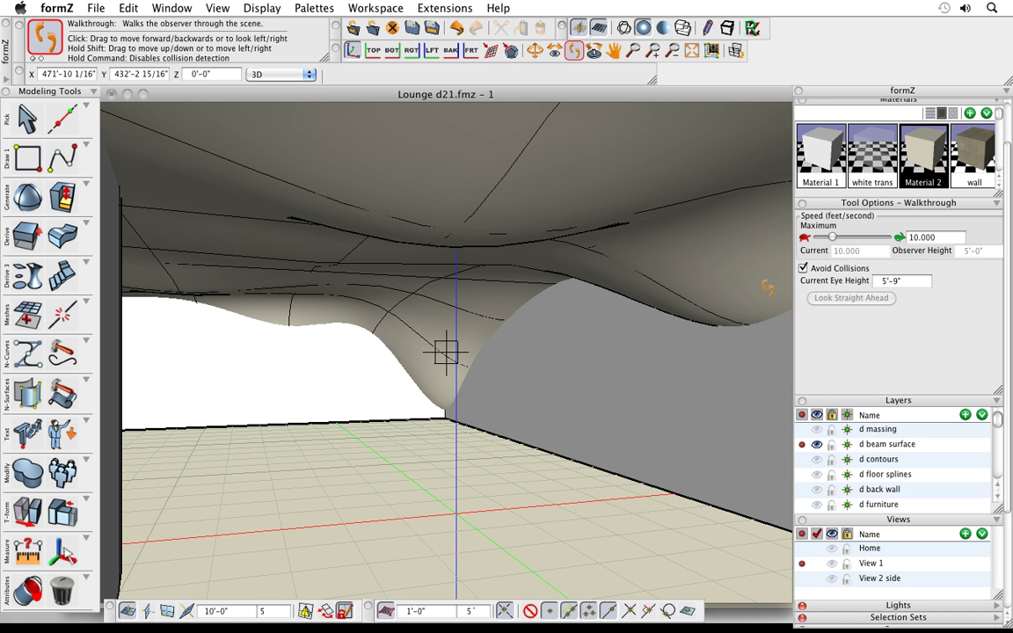
click(838, 269)
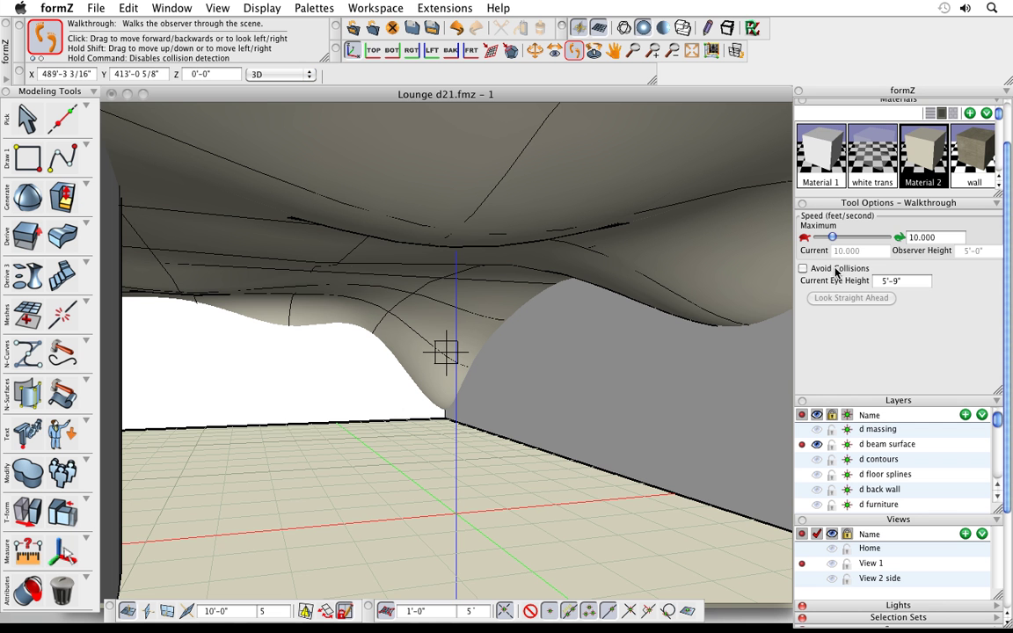
click(448, 353)
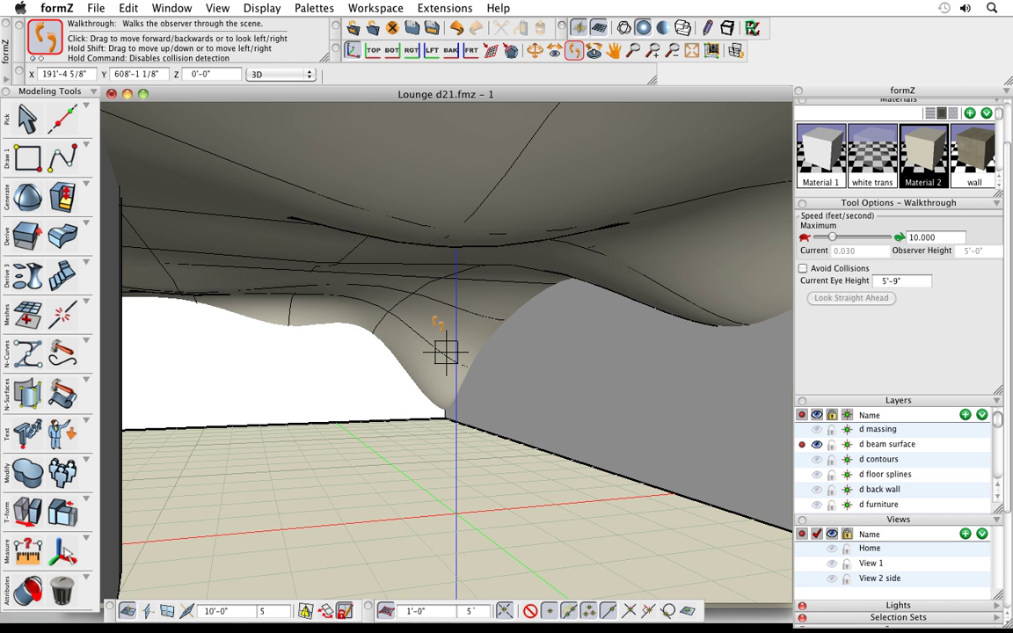
drag(448, 353, 394, 385)
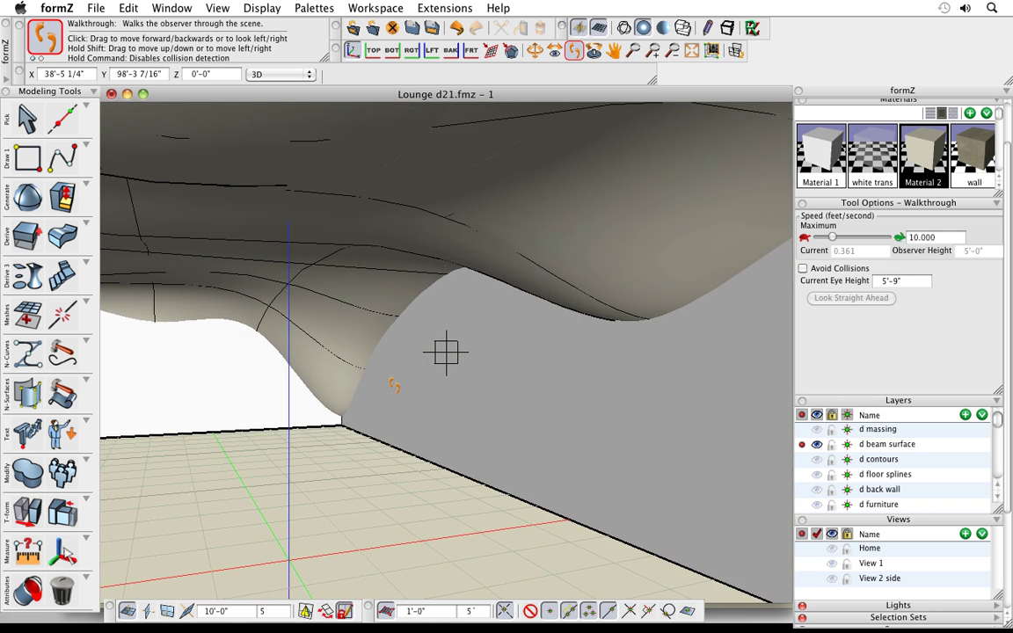
key(Escape)
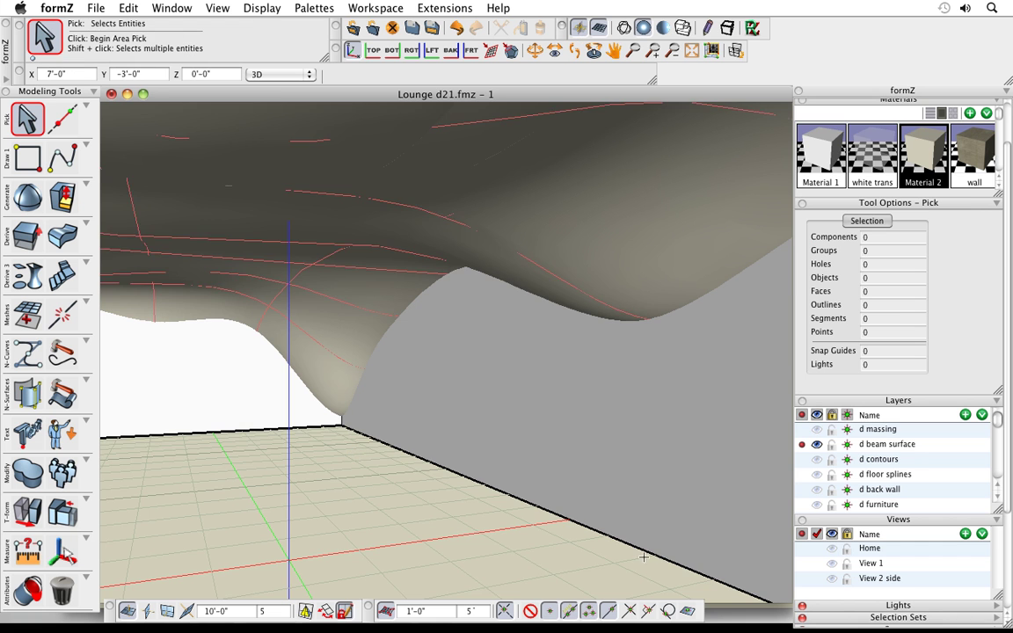
From an orbited Home view, split the undulating ceiling surface one way with the perimeter walls using Surface Split.
click(802, 550)
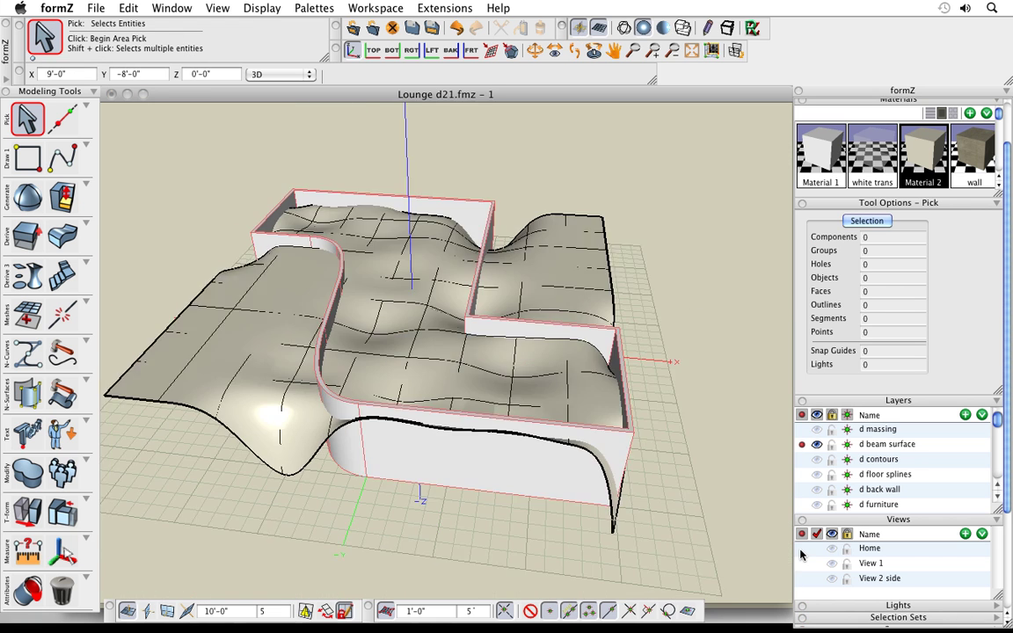
middle_drag(381, 481, 484, 440)
middle_drag(594, 398, 643, 443)
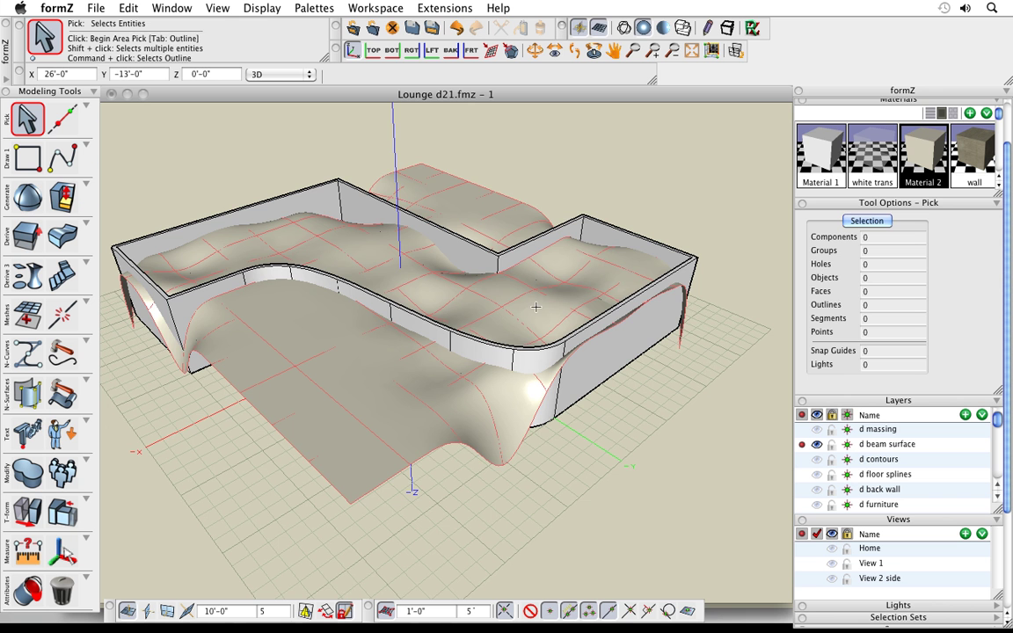
middle_drag(483, 276, 658, 472)
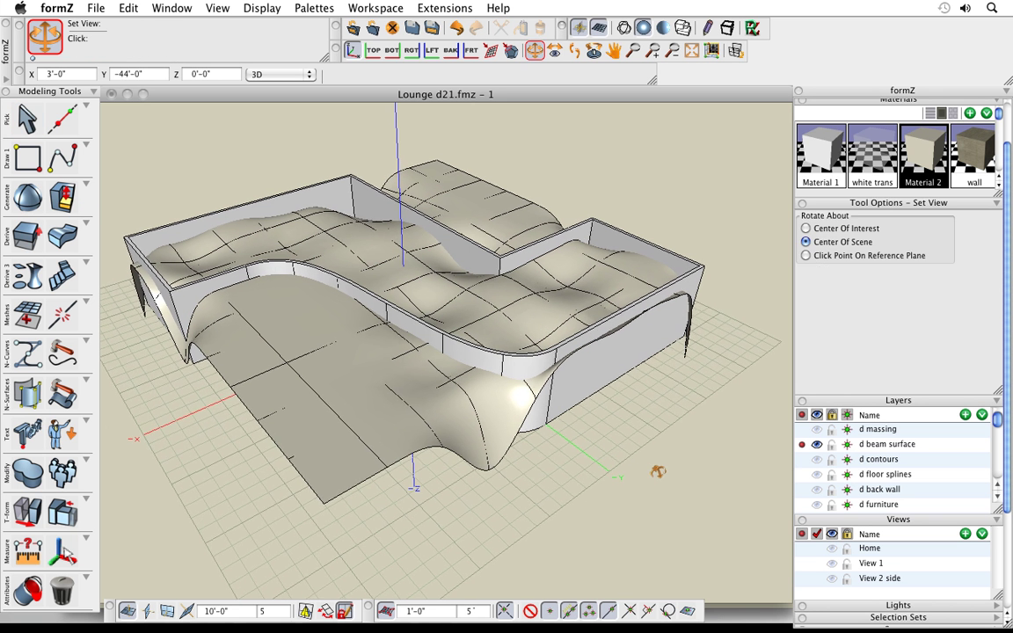
click(28, 472)
drag(44, 430, 126, 498)
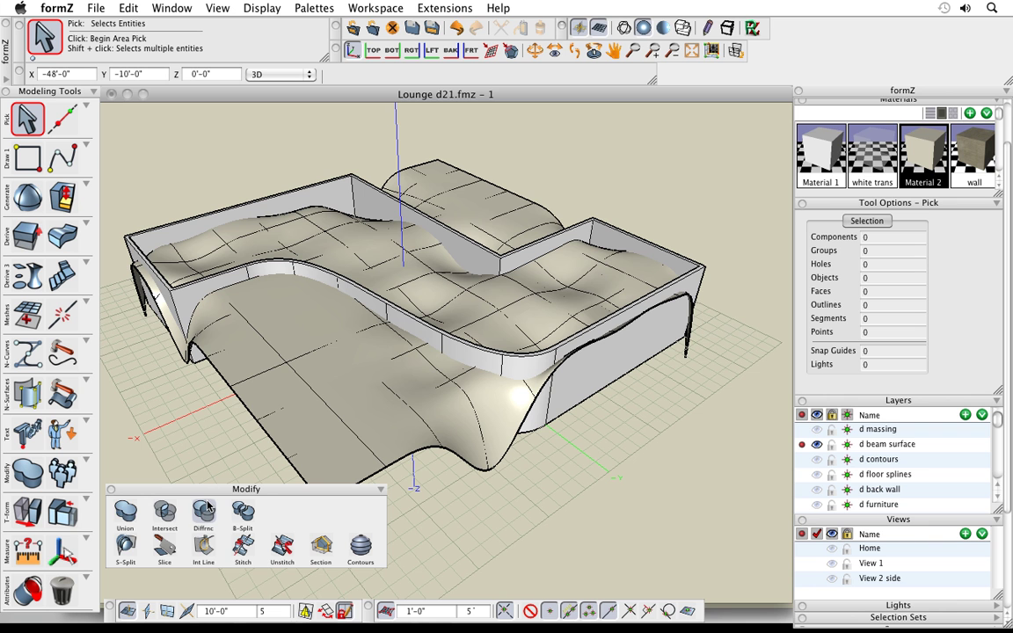
click(72, 519)
click(126, 546)
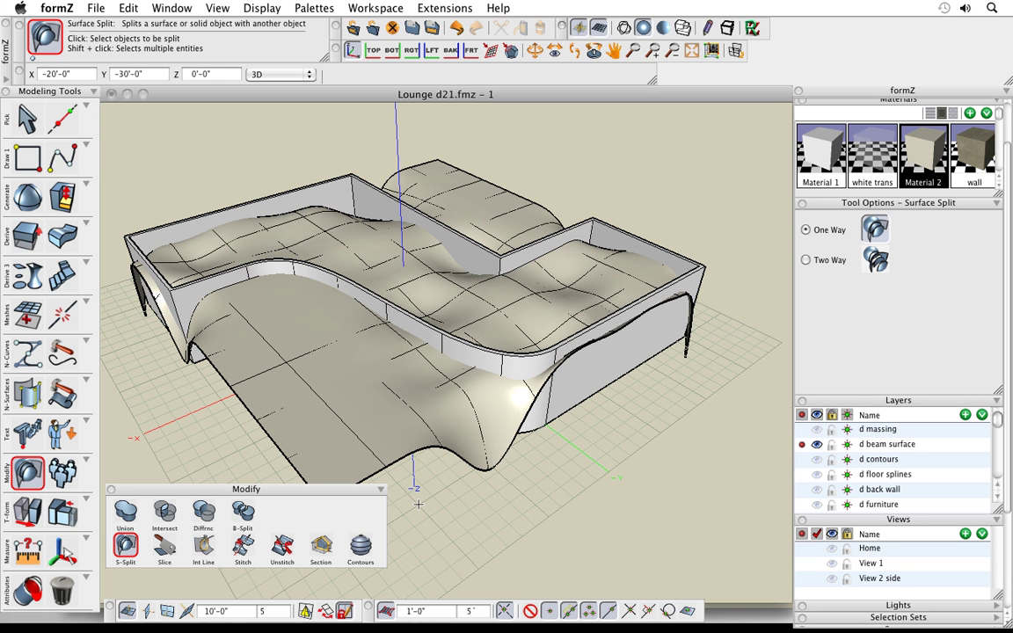
click(111, 490)
click(365, 391)
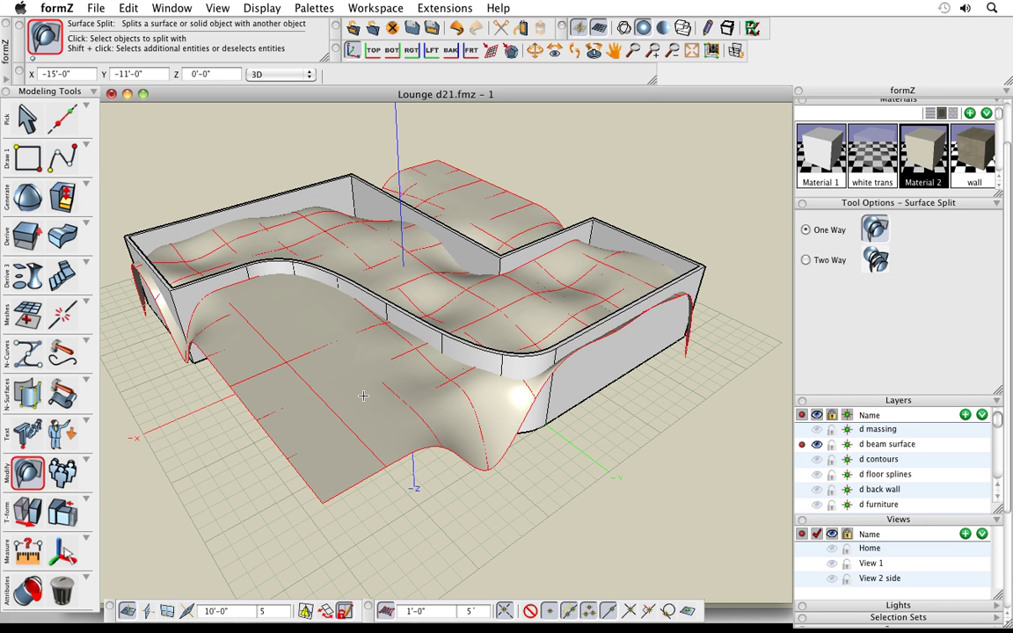
click(623, 383)
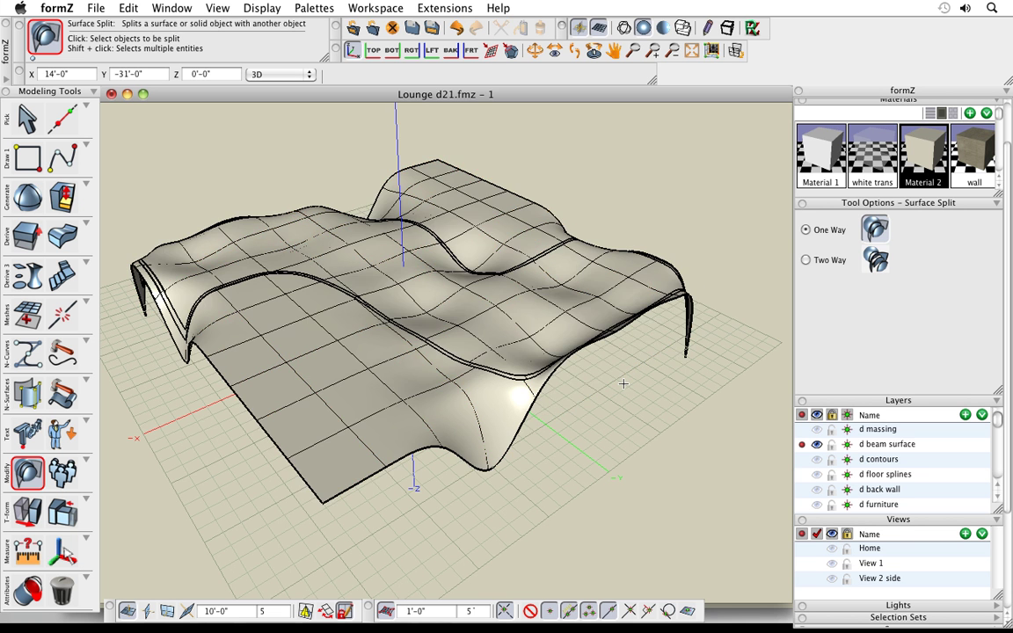
Delete the outer piece of the split ceiling surface, keeping only the part inside the perimeter walls.
key(space)
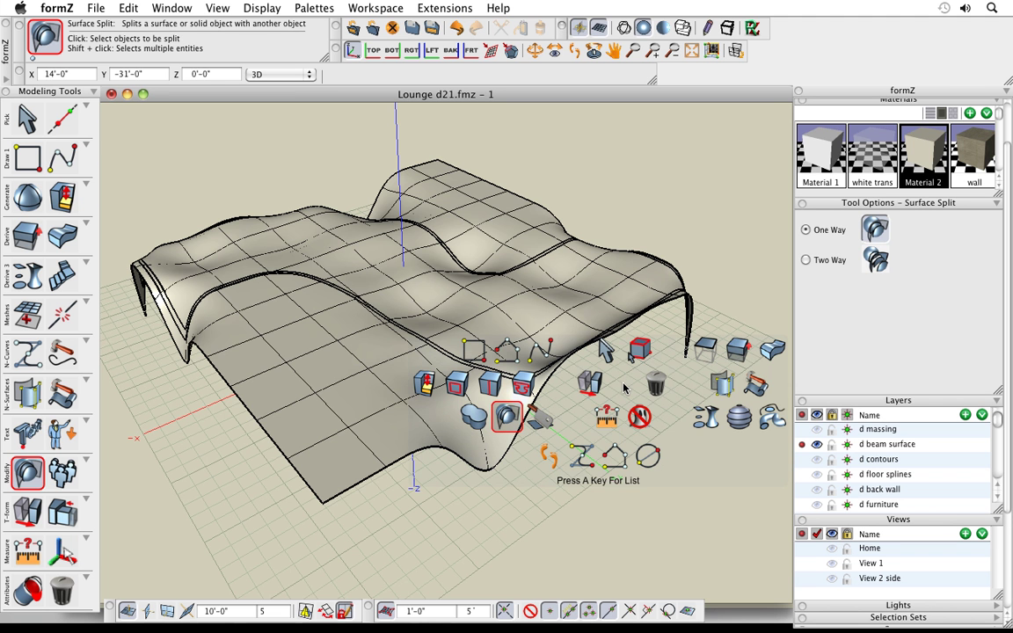
click(660, 383)
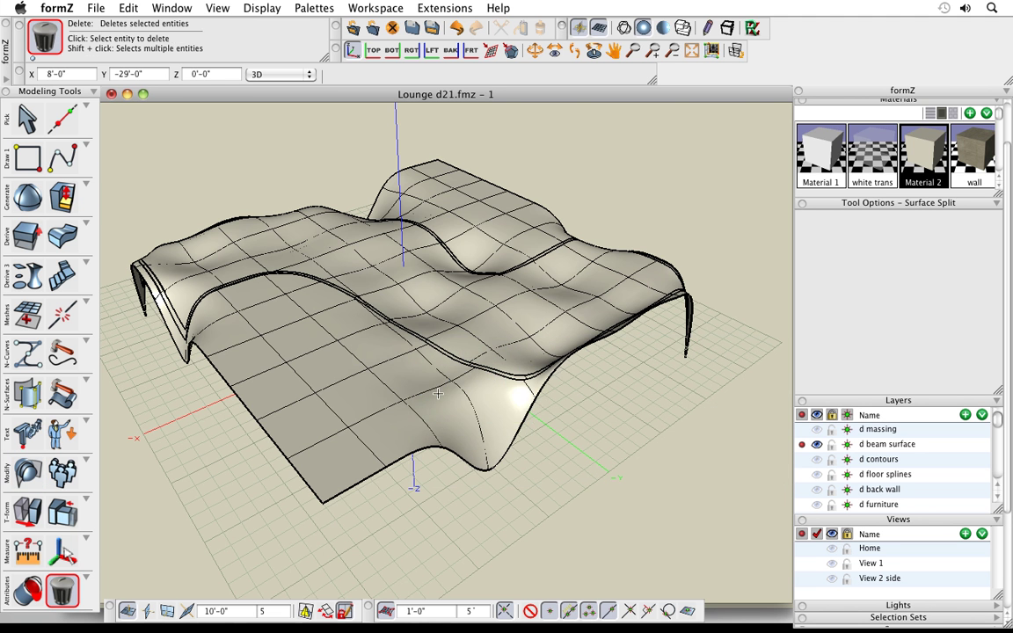
click(392, 392)
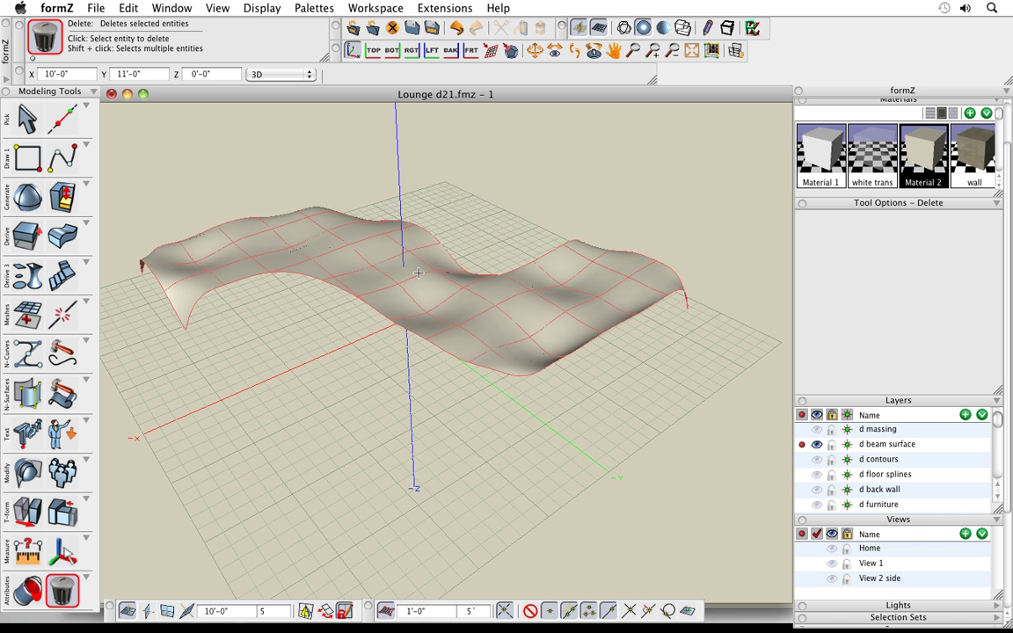
mouse_move(402, 396)
middle_down()
mouse_move(416, 455)
mouse_move(424, 441)
mouse_move(393, 384)
middle_up()
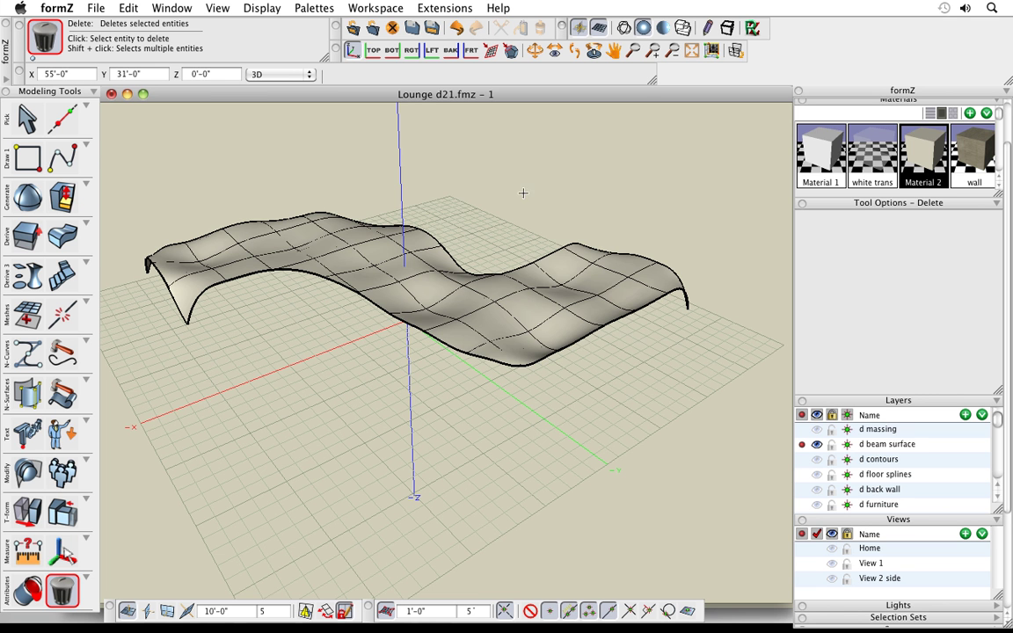
Unghost the perimeter walls around the trimmed ceiling surface.
right_click(535, 173)
click(544, 210)
click(604, 358)
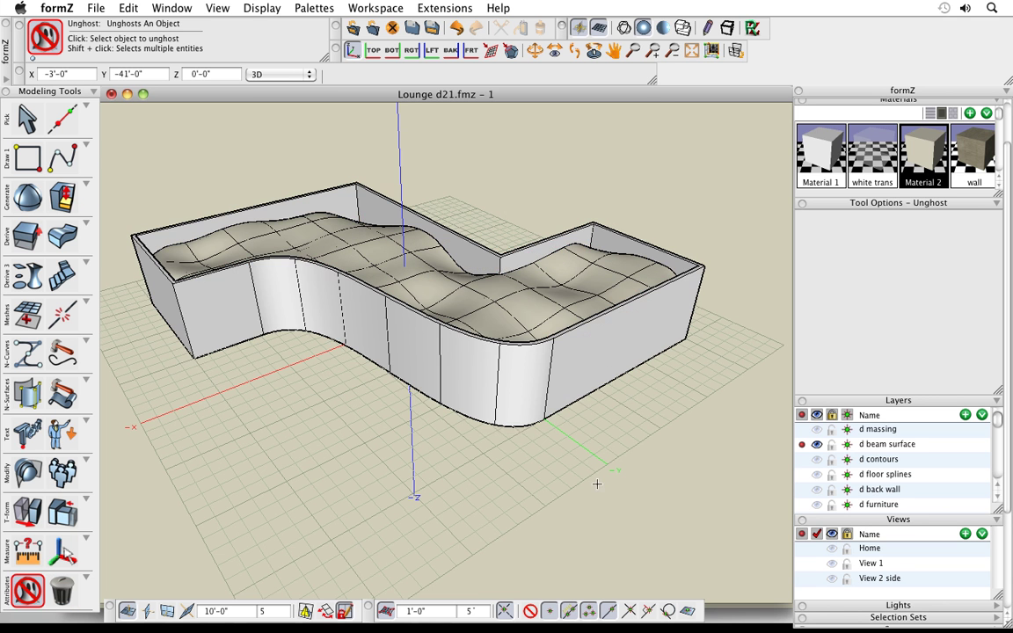
Apply the white trans material to the perimeter walls.
middle_drag(597, 484, 462, 447)
drag(463, 448, 468, 471)
key(v)
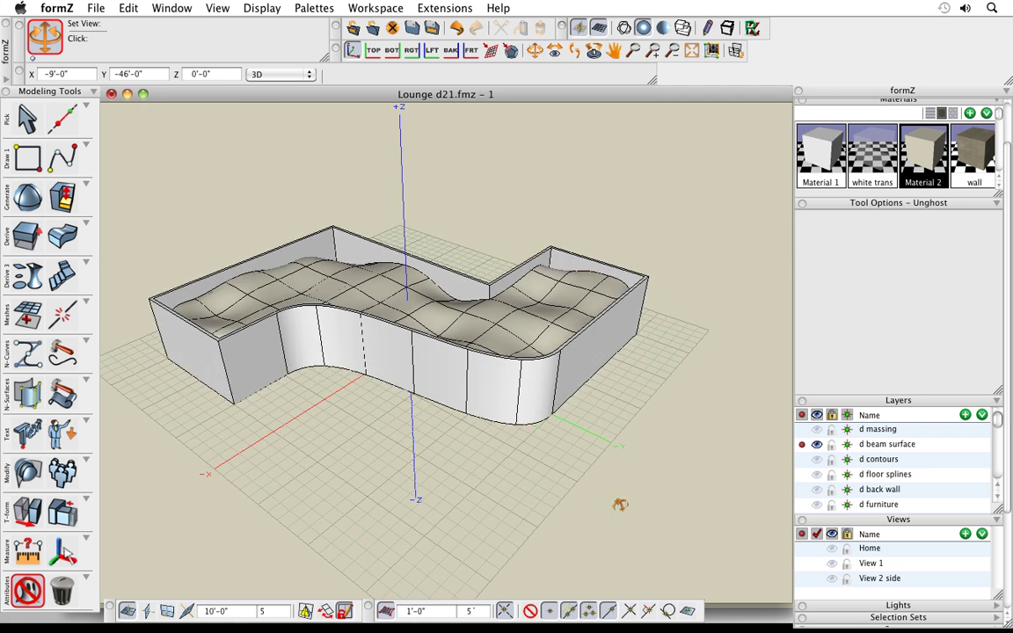
drag(615, 502, 452, 480)
drag(869, 165, 554, 343)
Examine the trimmed ceiling through the transparent walls from low angles, from View 1 and from an orbited Home view.
key(v)
drag(621, 478, 459, 369)
scroll(456, 360, up, 1)
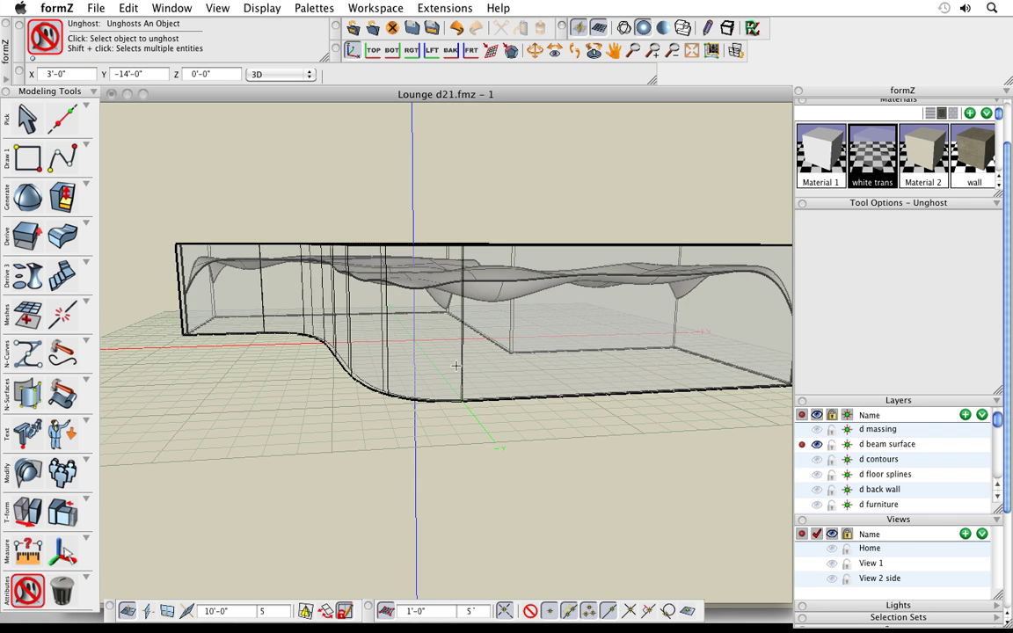
middle_drag(455, 366, 572, 446)
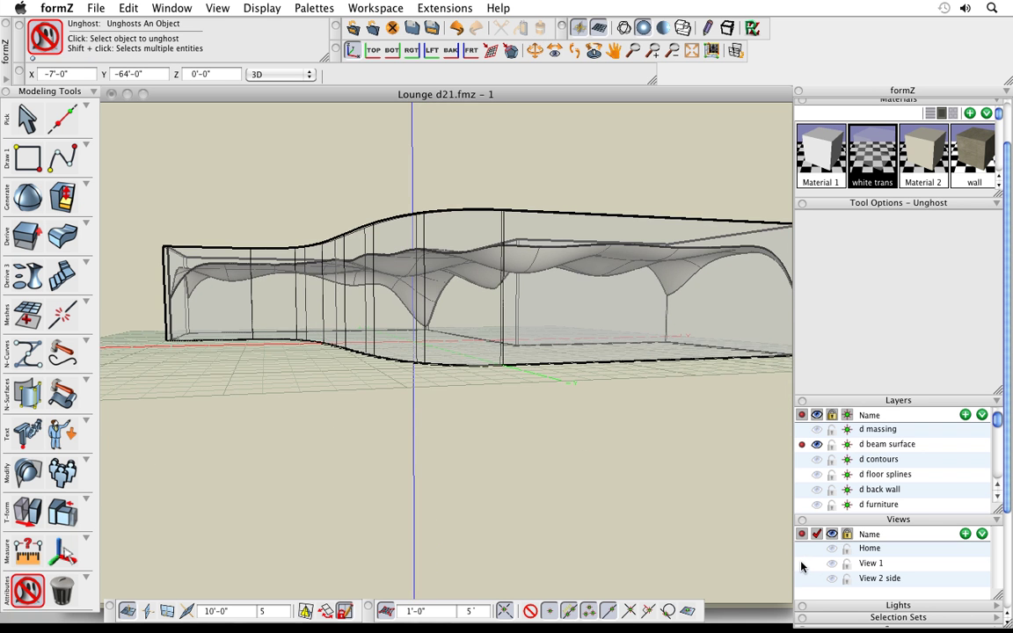
click(802, 564)
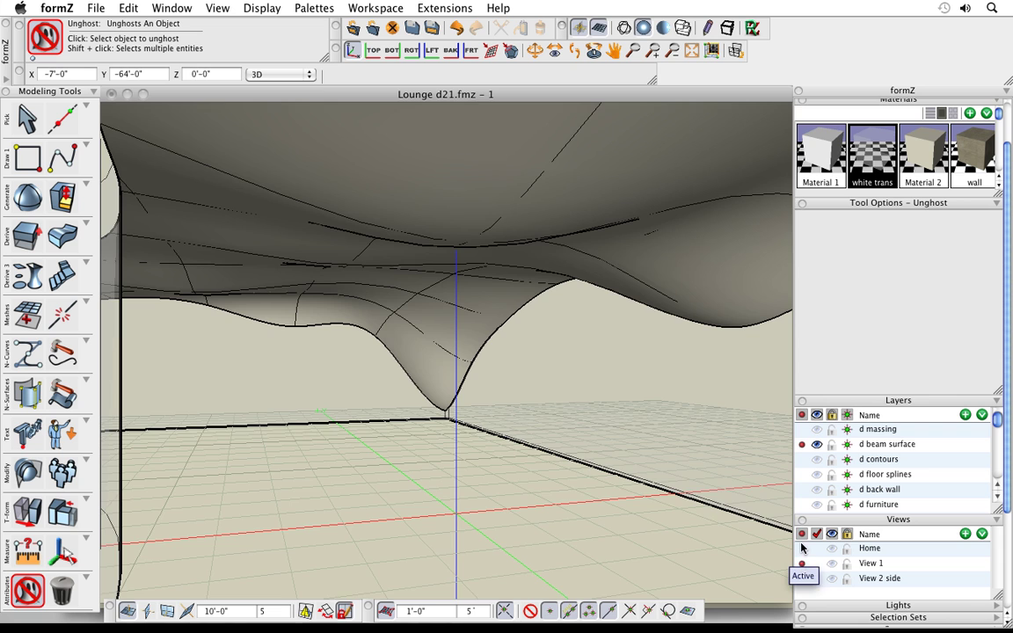
click(801, 548)
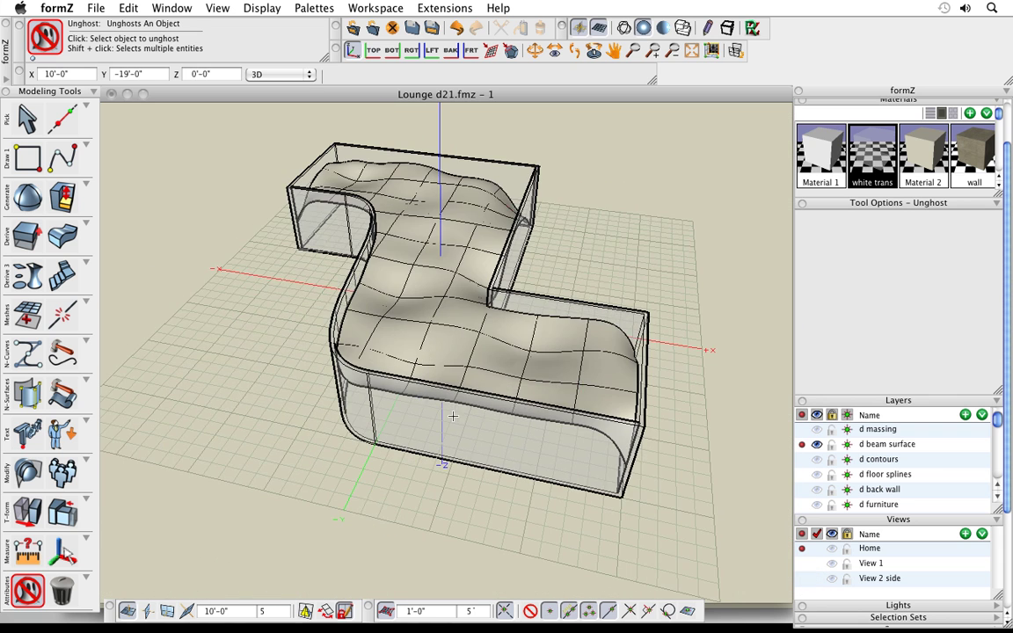
key(v)
drag(453, 416, 583, 461)
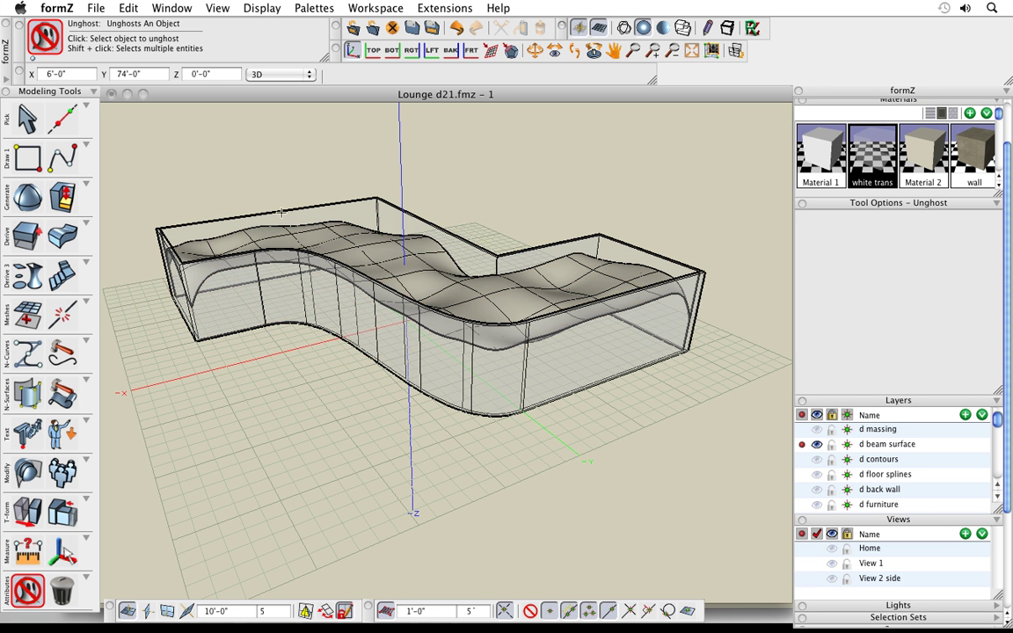
middle_drag(572, 359, 614, 429)
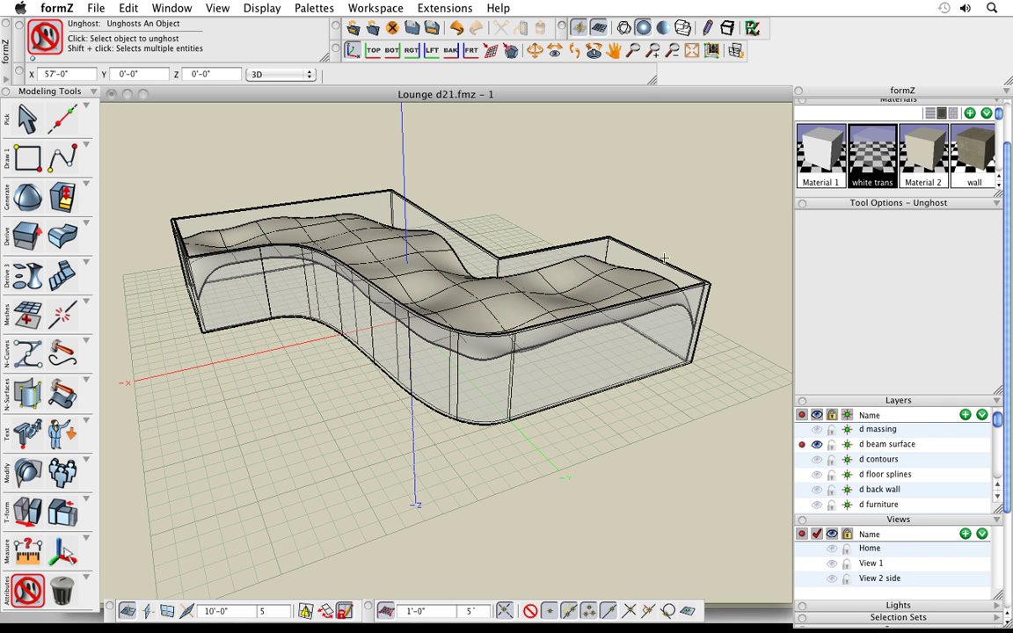
With Material 2 active, extrude the undulating ceiling surface upward, perpendicular to the reference plane, well above the top of the walls.
key(space)
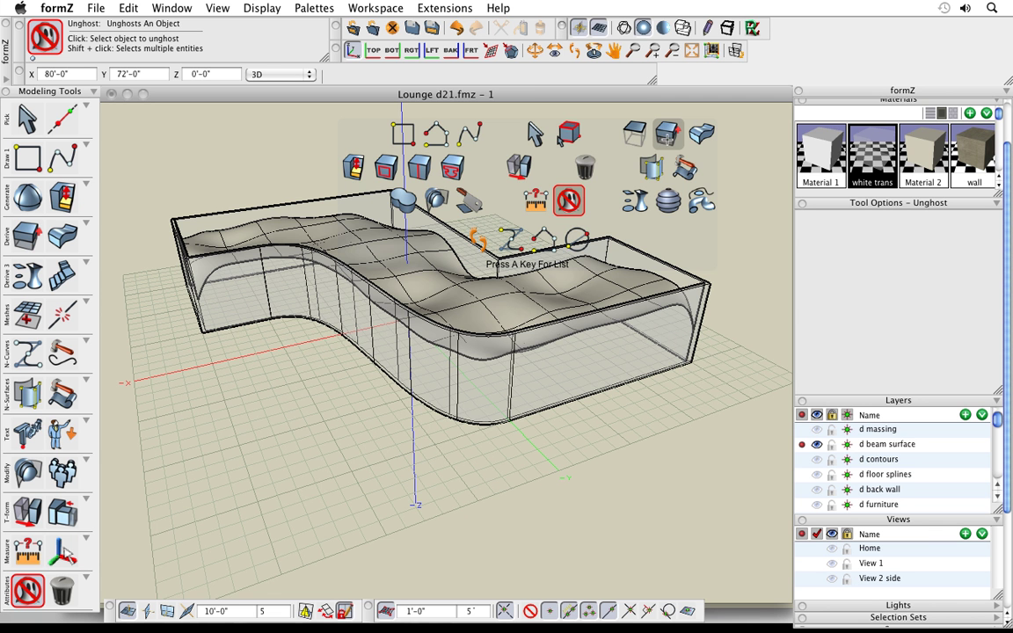
click(666, 132)
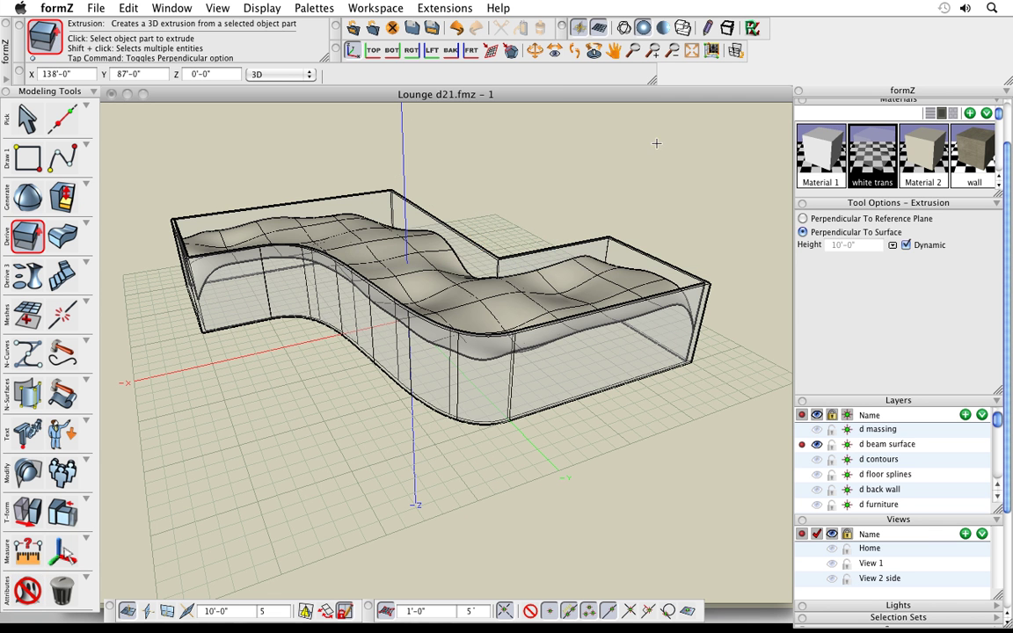
click(856, 222)
middle_drag(535, 447, 529, 492)
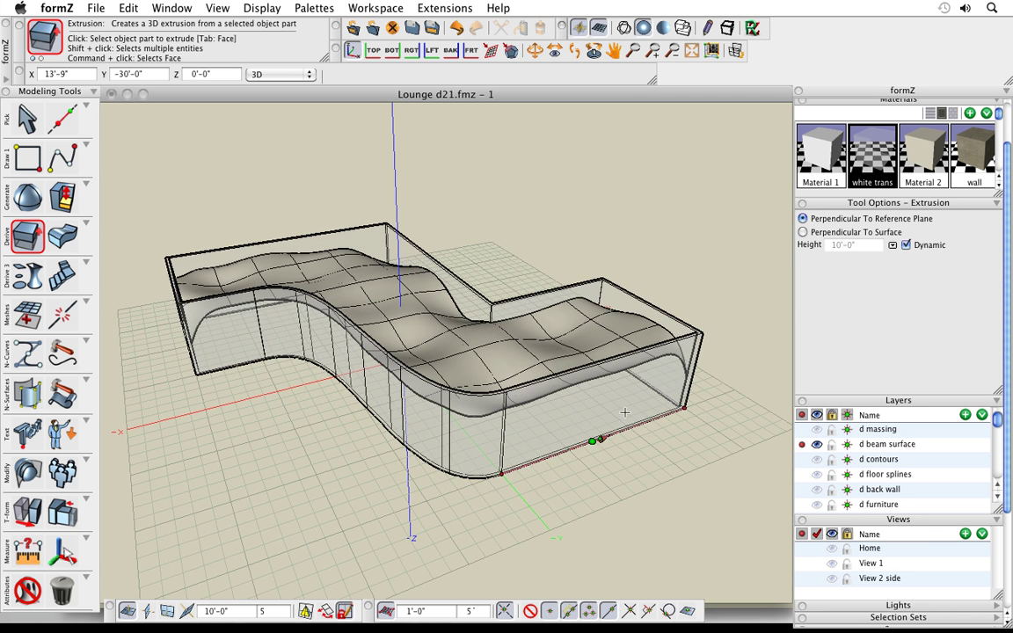
click(917, 152)
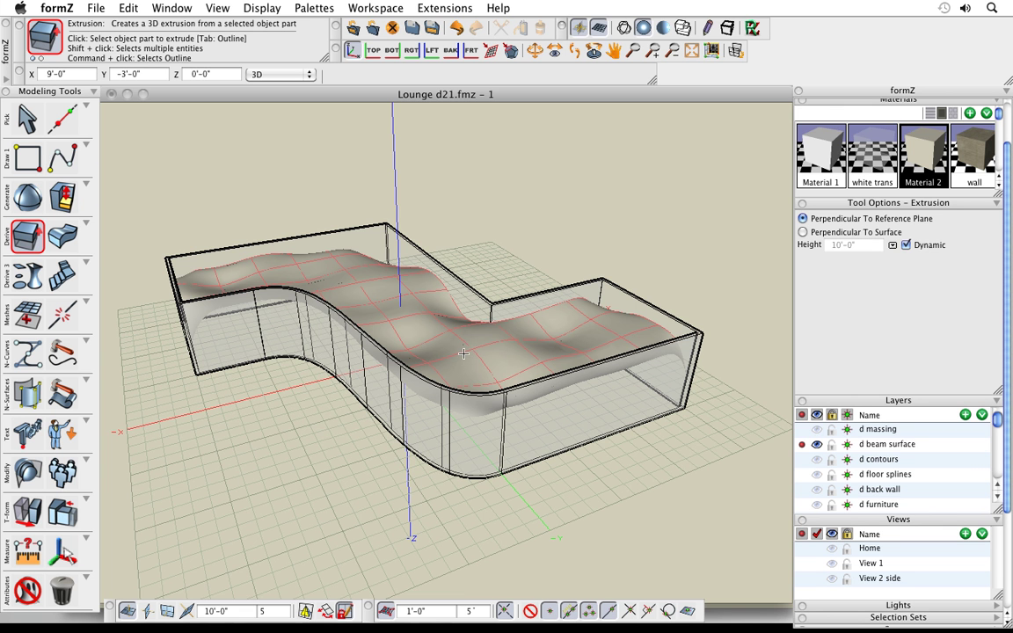
click(467, 195)
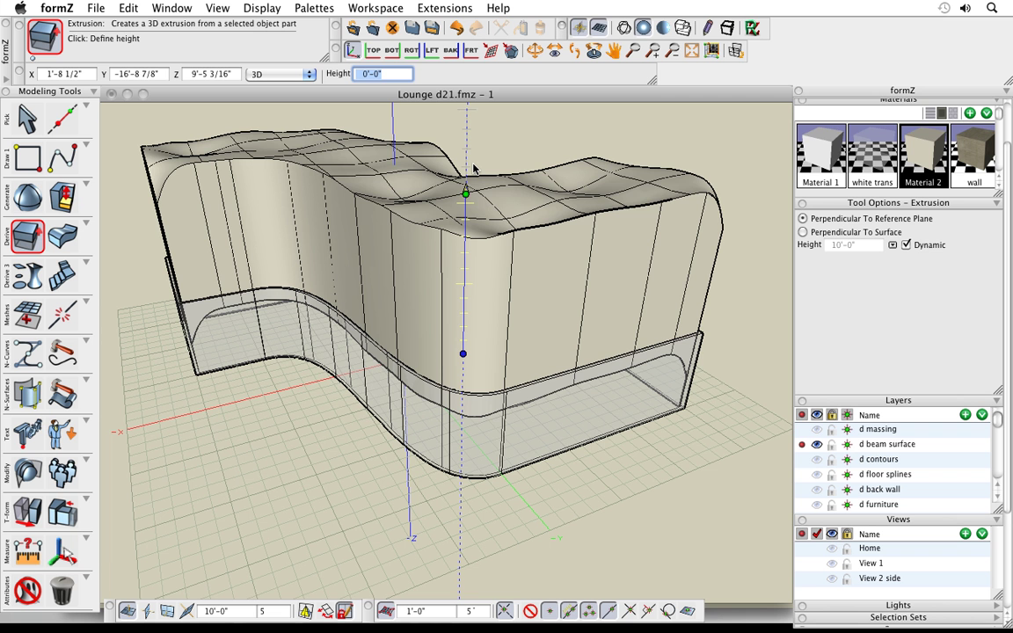
click(473, 168)
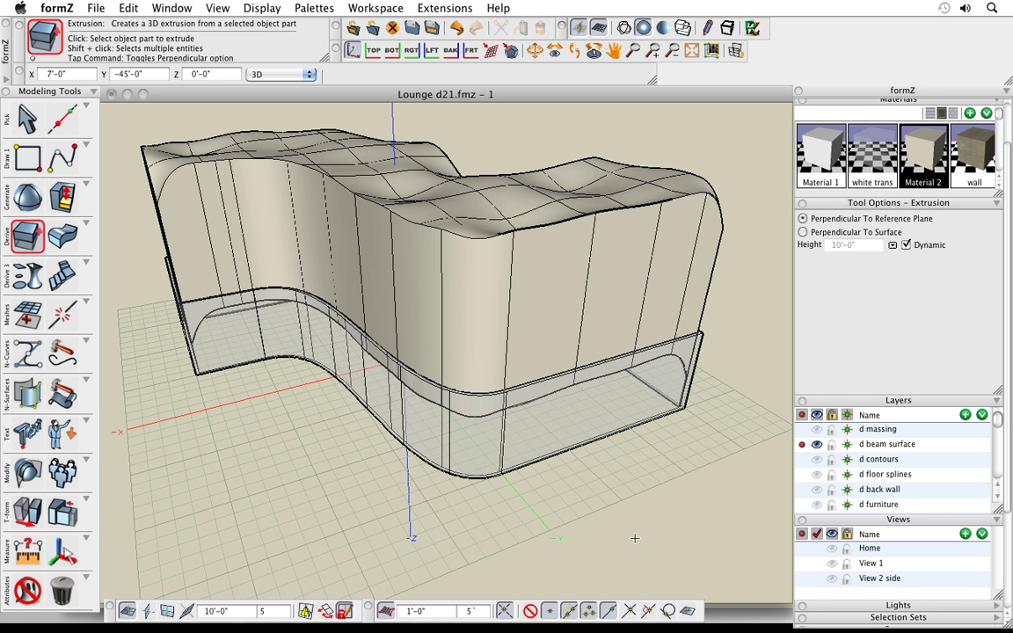
In the front view, draw a horizontal vector line along the wall tops at Z 12'-0", from one outer wall corner past the opposite wall.
middle_drag(584, 475, 594, 511)
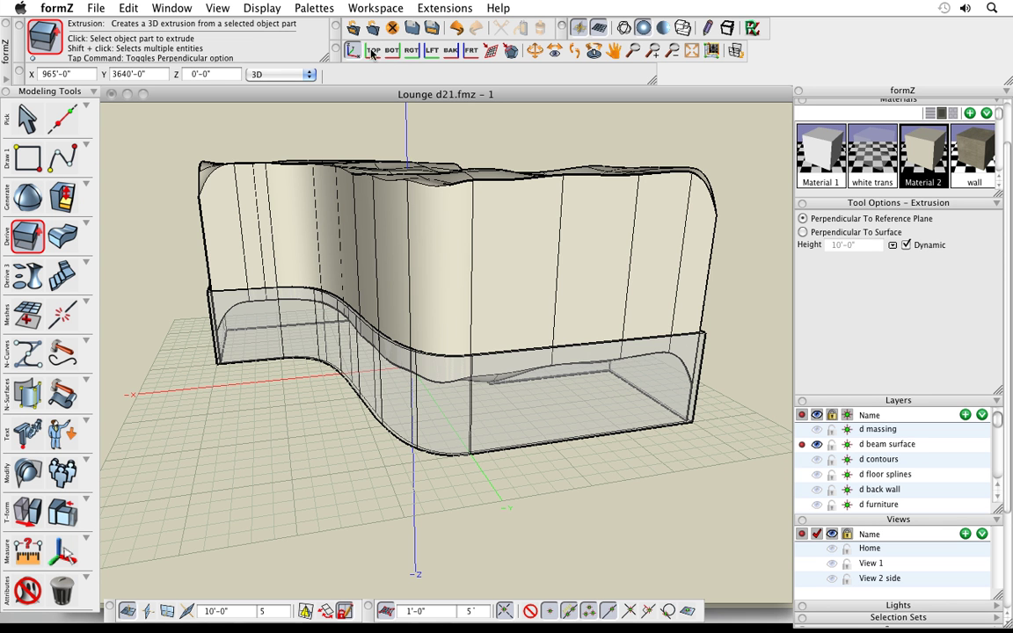
click(472, 51)
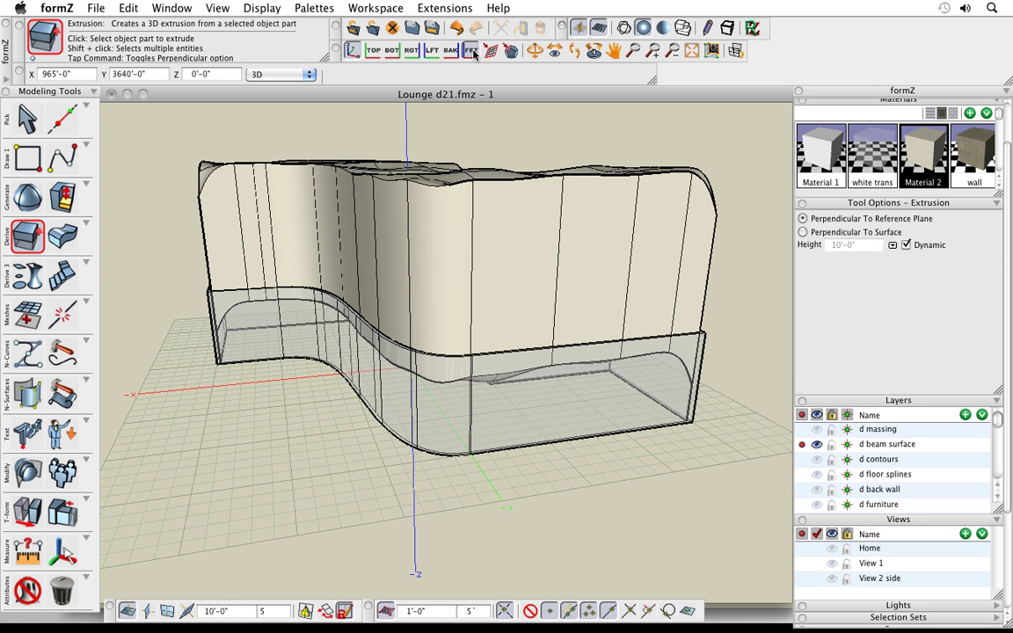
middle_drag(438, 276, 450, 294)
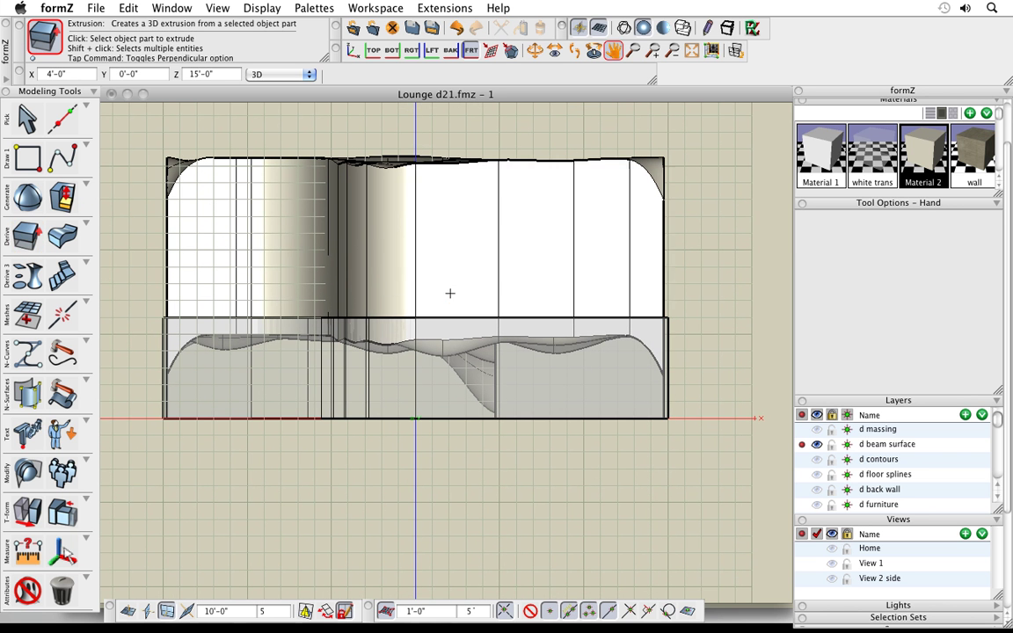
key(space)
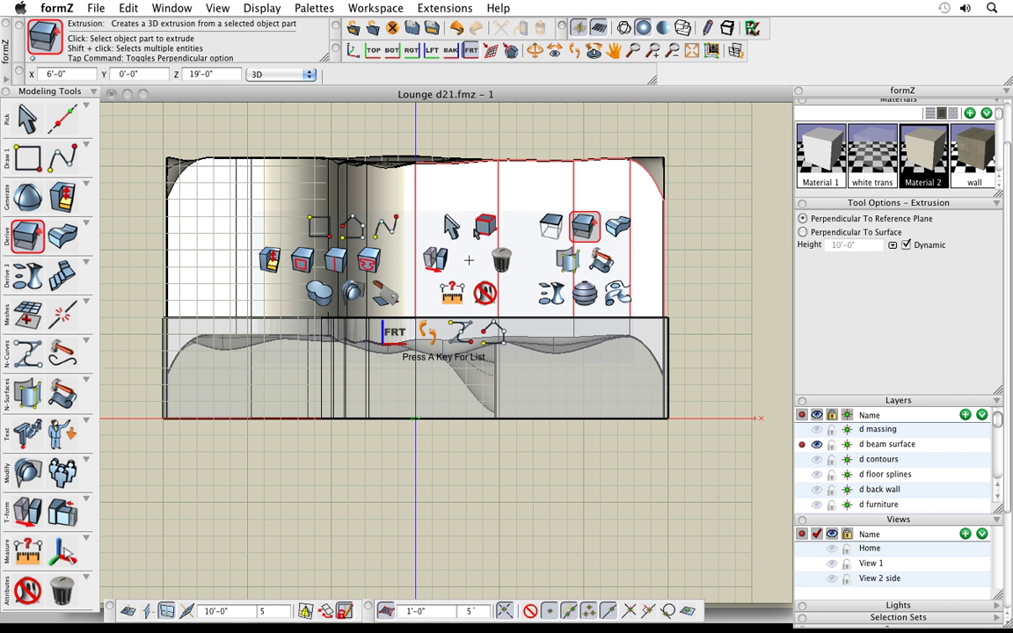
click(385, 227)
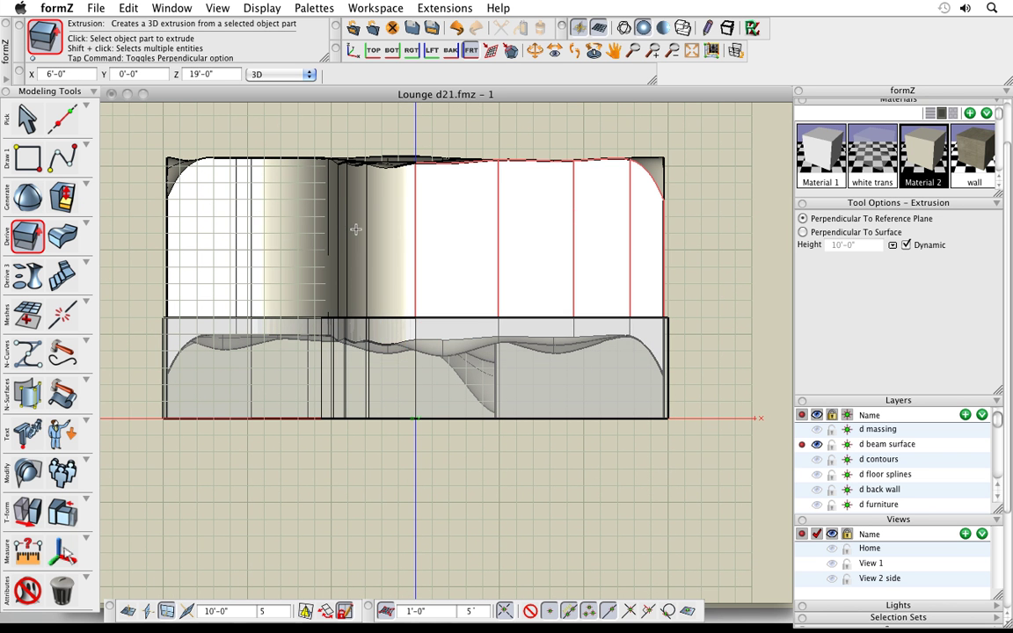
click(164, 317)
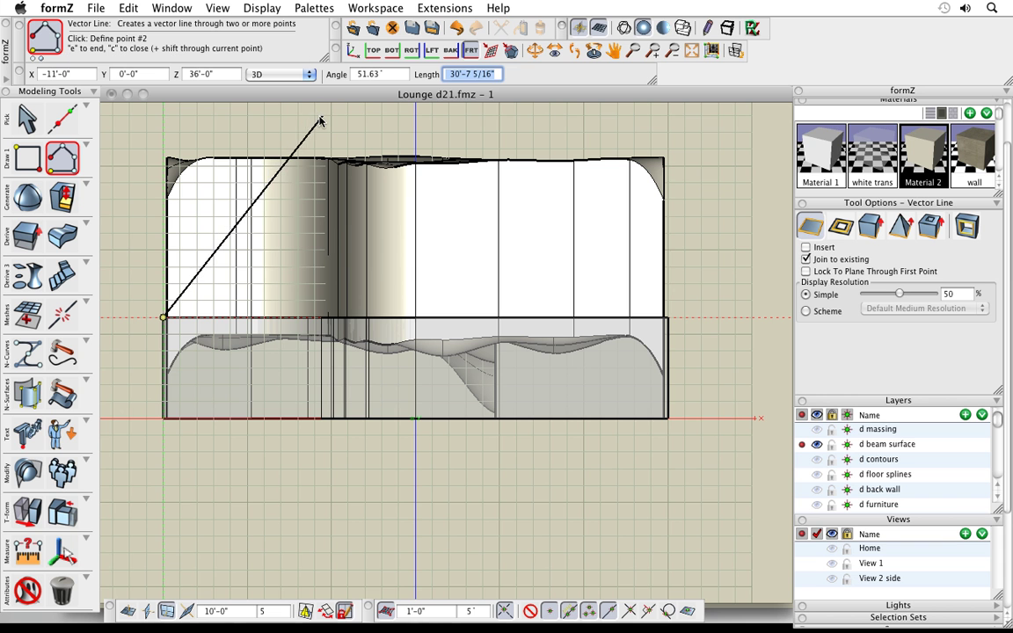
click(744, 318)
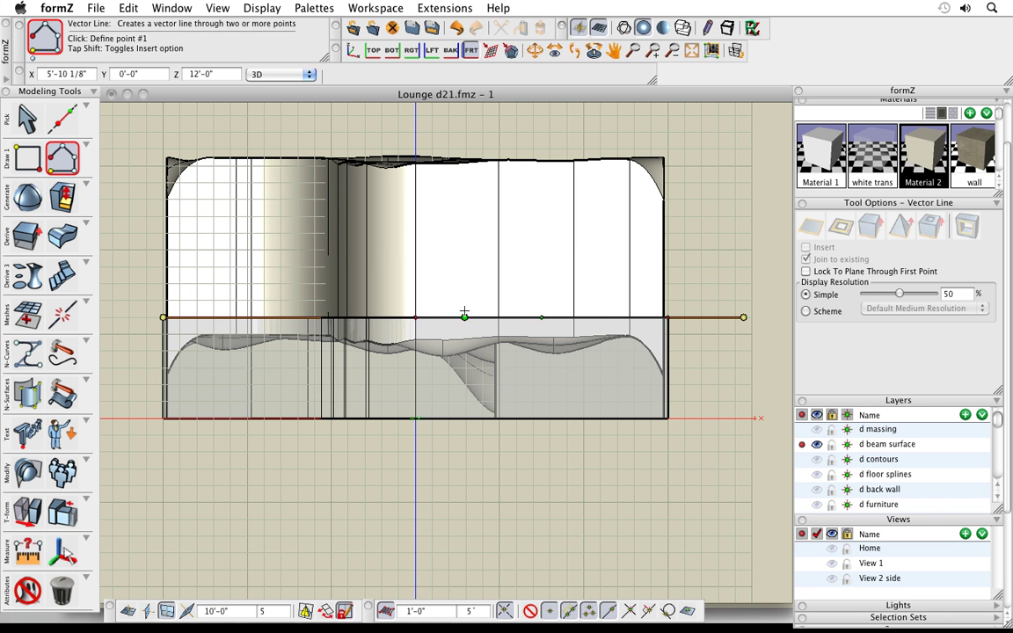
Slice the extruded ceiling solid with the horizontal line at wall-top height, keeping Heal on.
key(space)
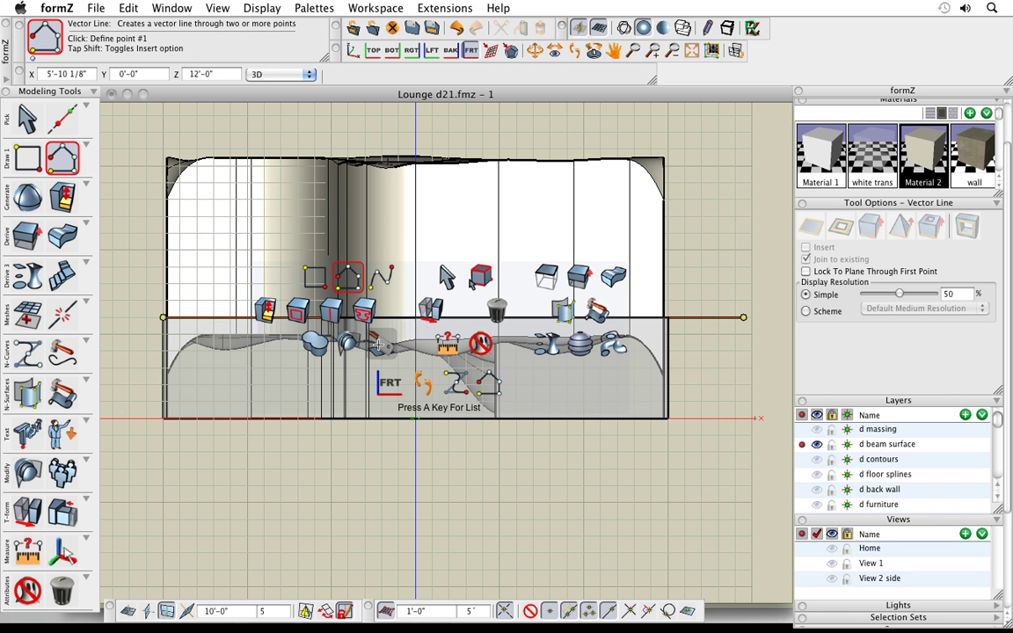
click(378, 346)
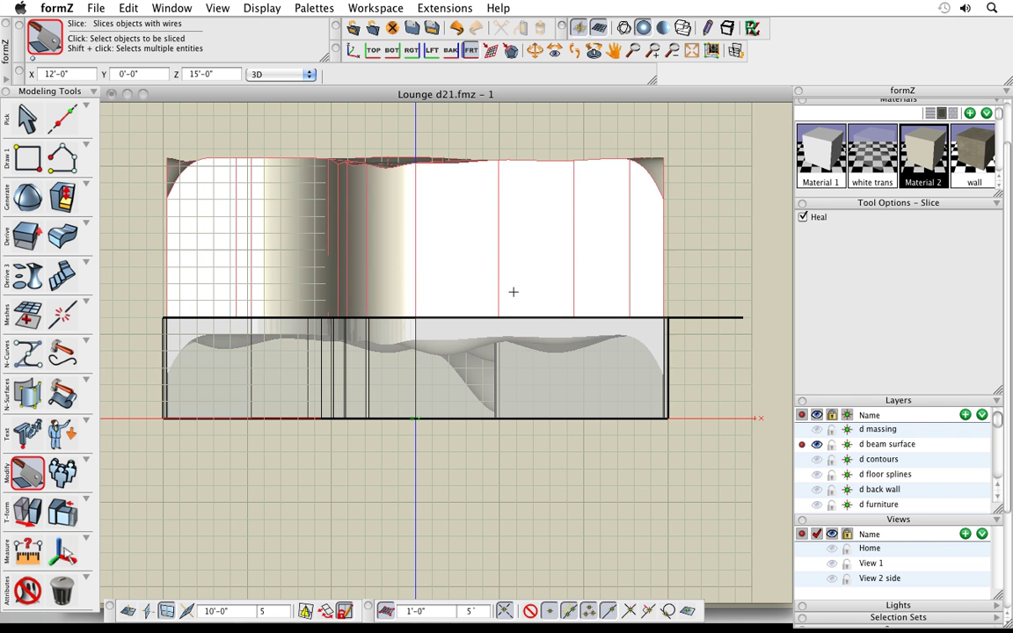
click(620, 204)
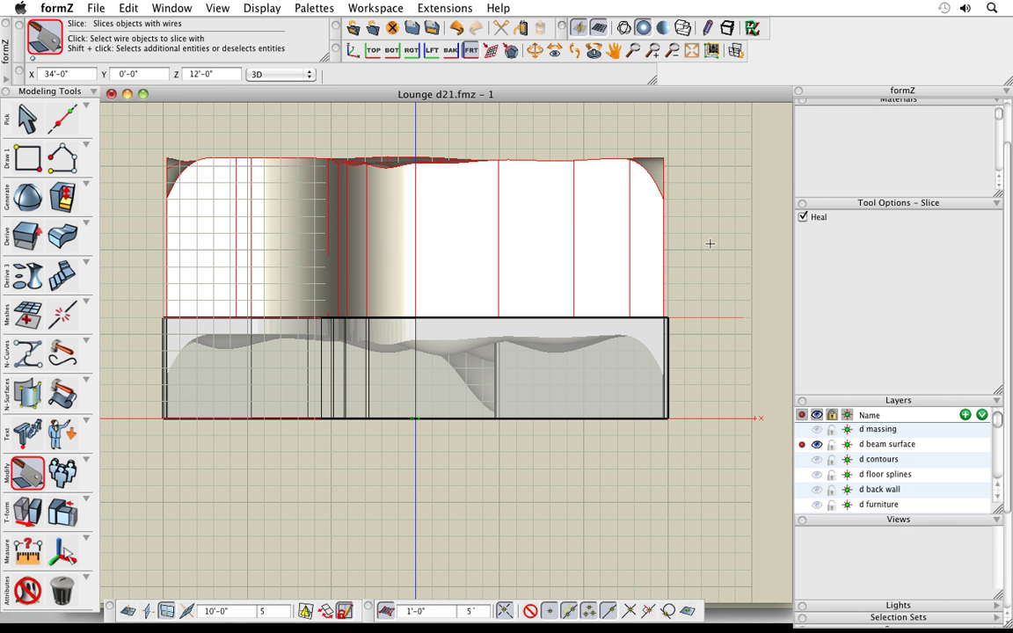
Delete the upper part of the sliced ceiling solid above the wall tops.
right_click(665, 237)
click(697, 239)
click(642, 236)
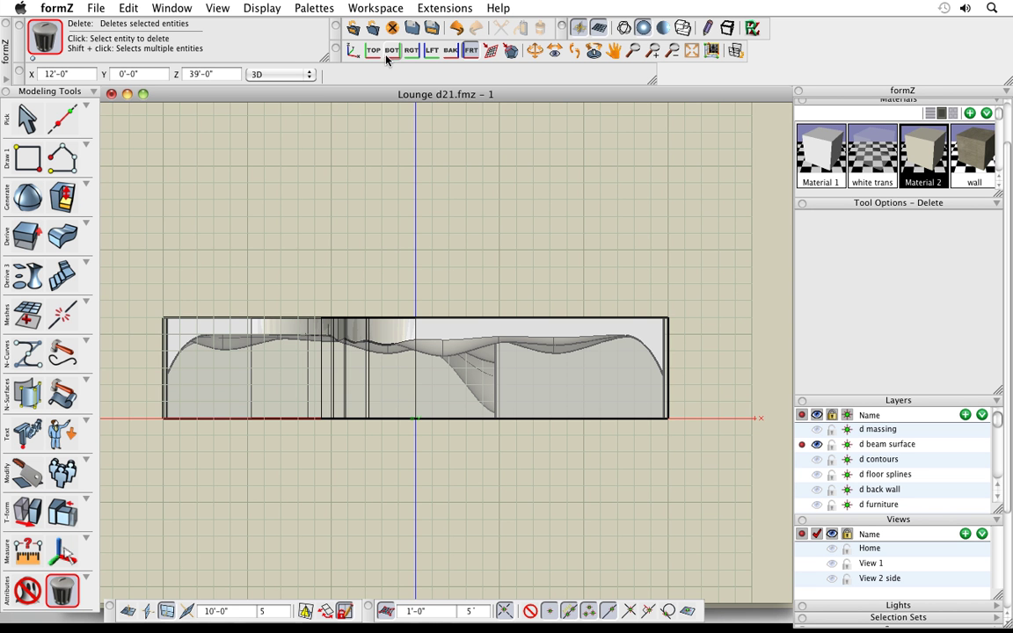
Examine the flat-topped ceiling solid in 3D from above, from View 1 and from an orbited Home view.
click(350, 51)
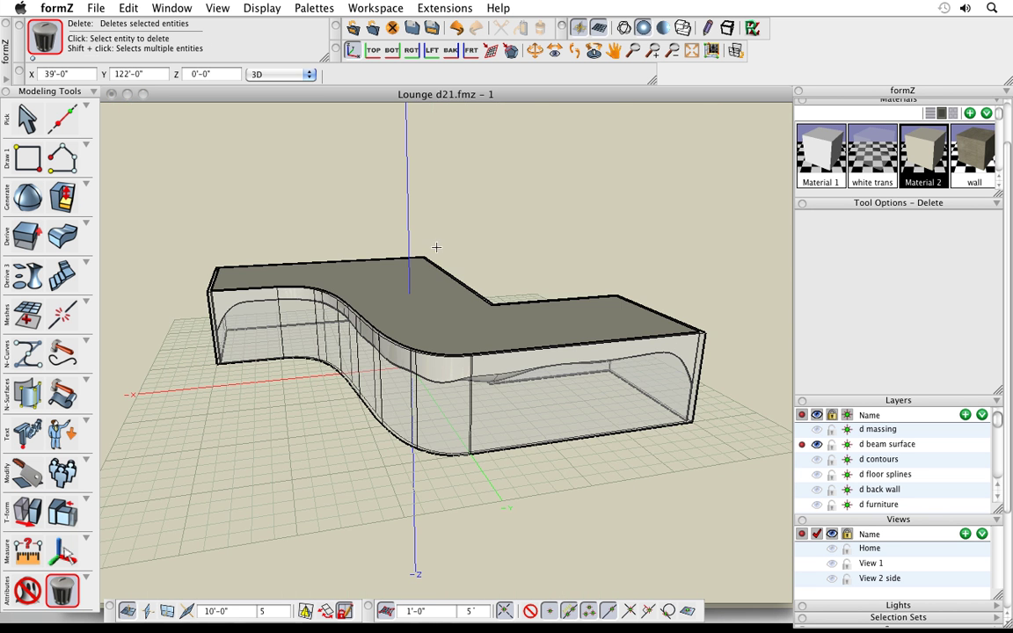
middle_drag(436, 248, 495, 282)
drag(495, 281, 586, 379)
middle_drag(586, 379, 541, 347)
click(802, 562)
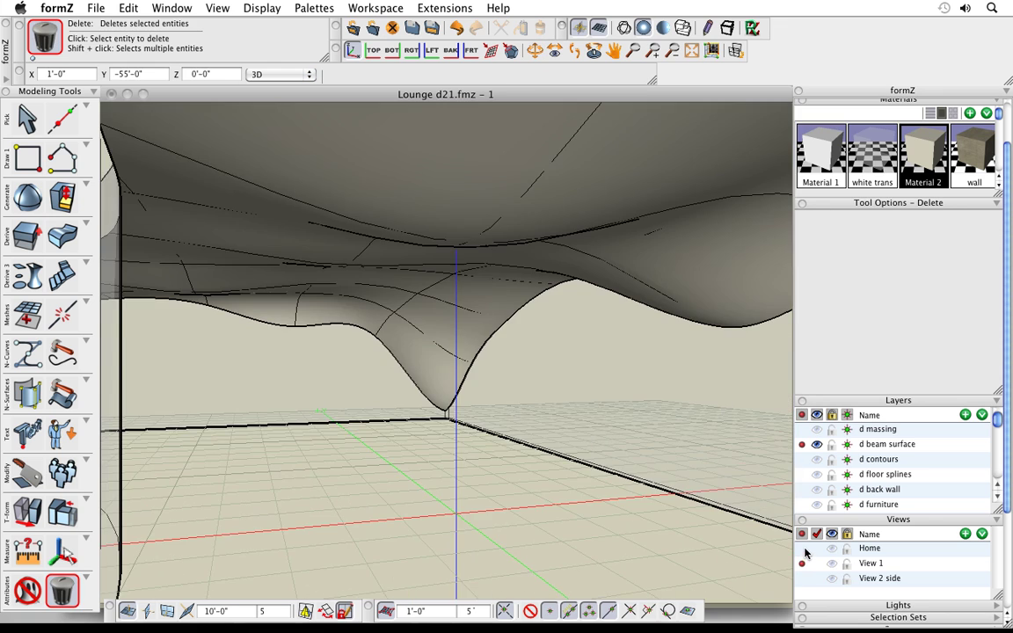
click(805, 549)
middle_drag(446, 462, 630, 380)
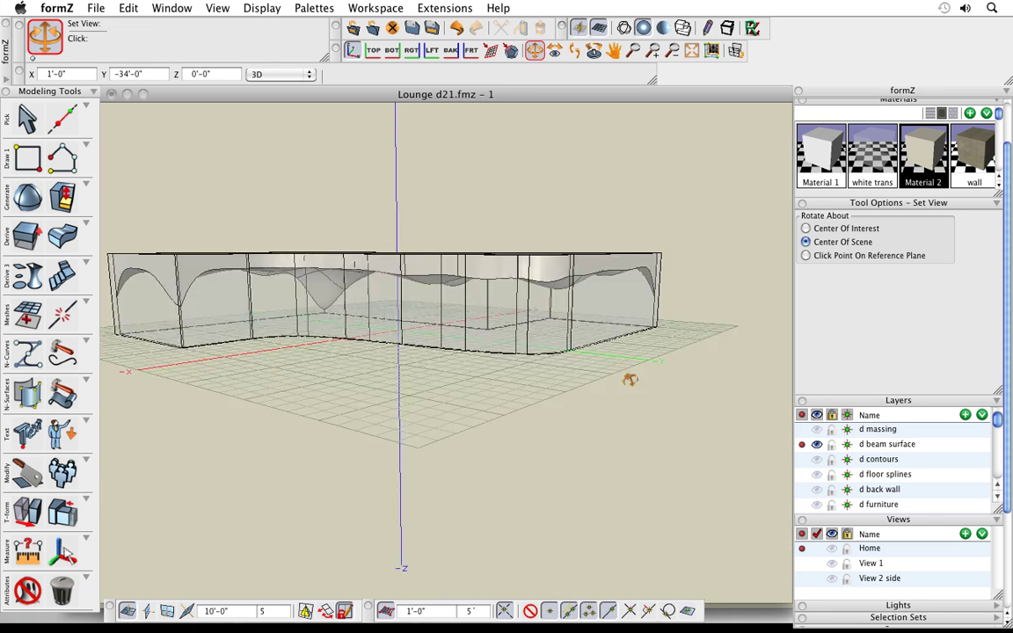
drag(630, 379, 550, 451)
Switch to the presentation to look at the lounge rendering with its wavy ceiling beams, and return to the formZ model.
key(super+Tab)
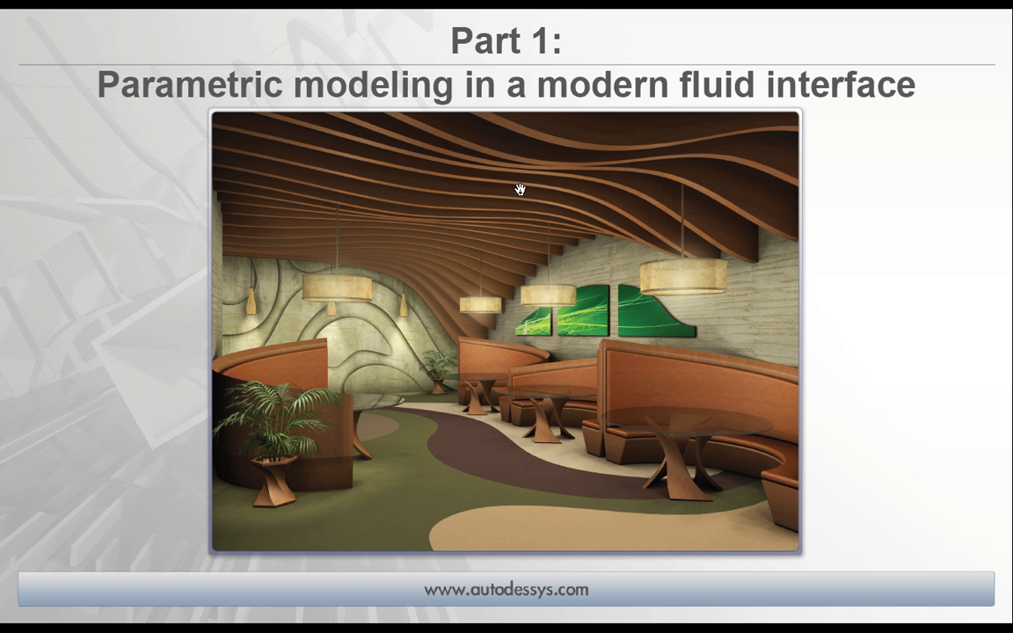
key(super+Tab)
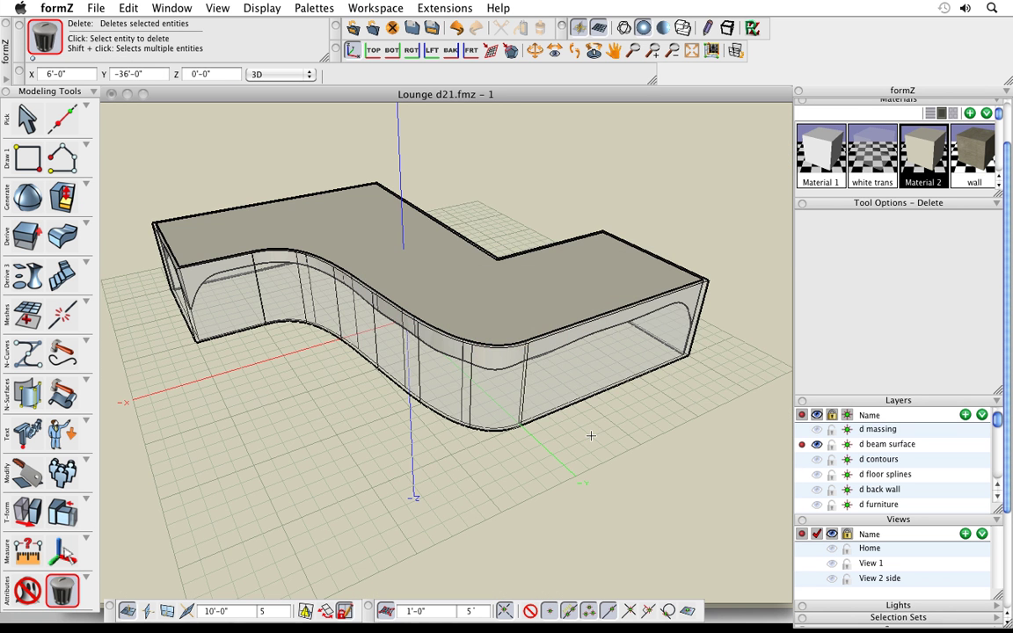
middle_drag(591, 435, 606, 423)
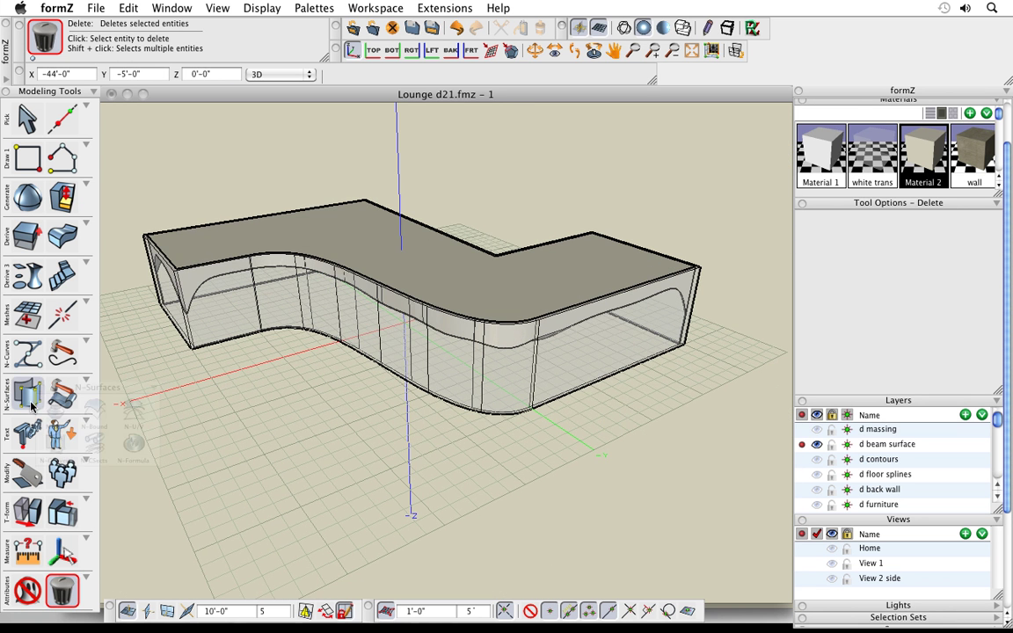
Create contour sections through the flat-topped ceiling solid at a 2'-0" increment, using the Leave At Elevation layout.
key(space)
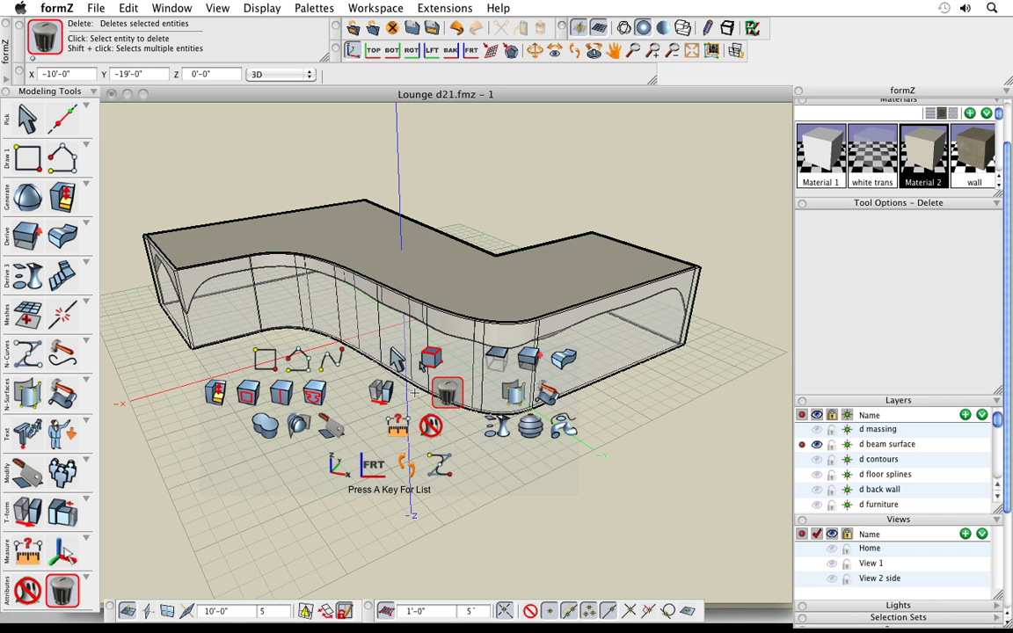
click(532, 429)
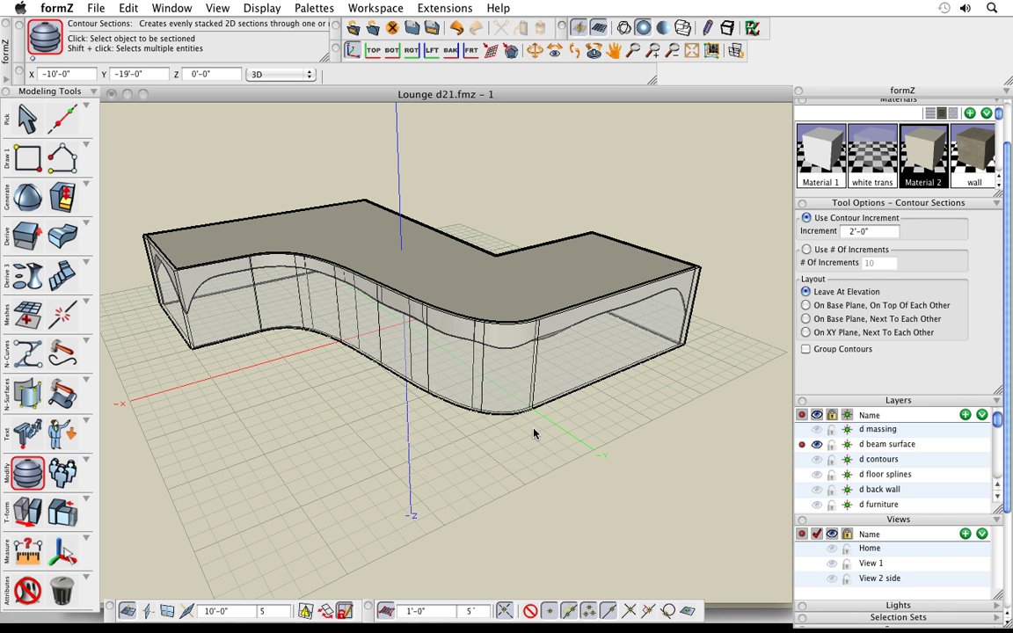
key(space)
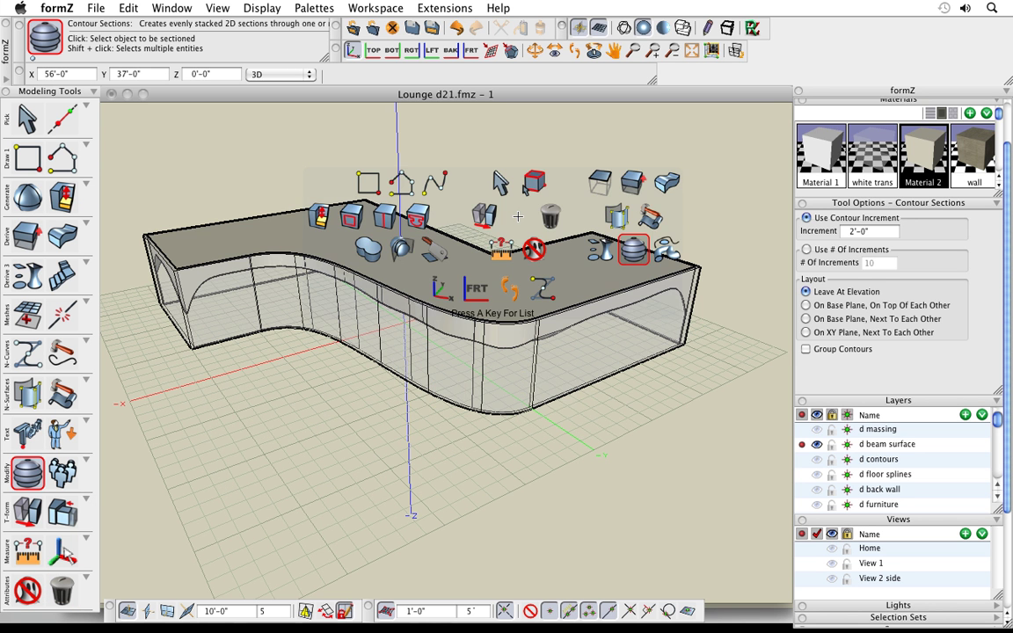
click(635, 242)
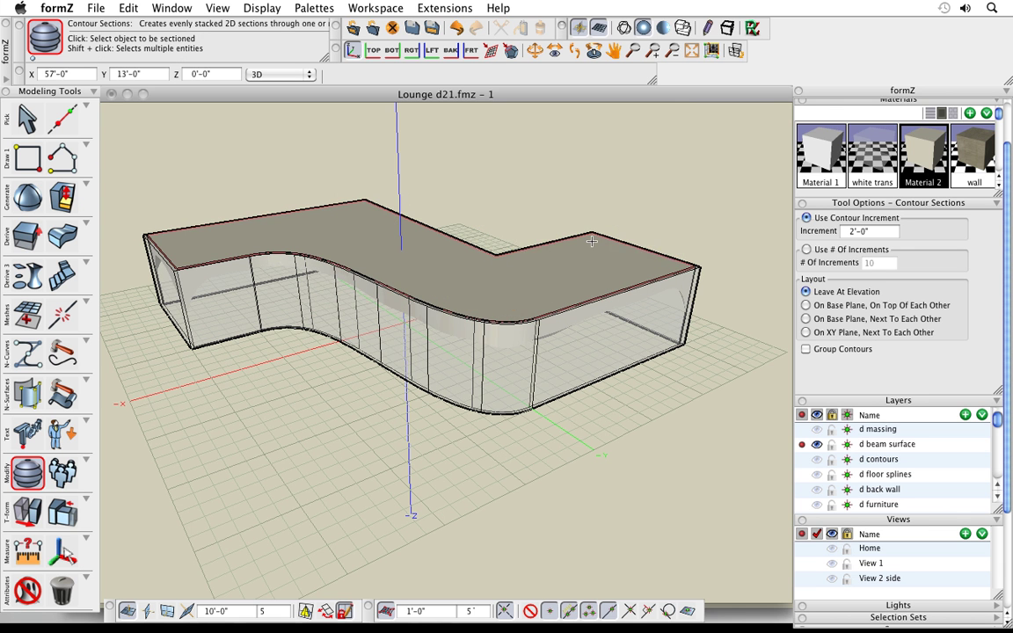
click(592, 241)
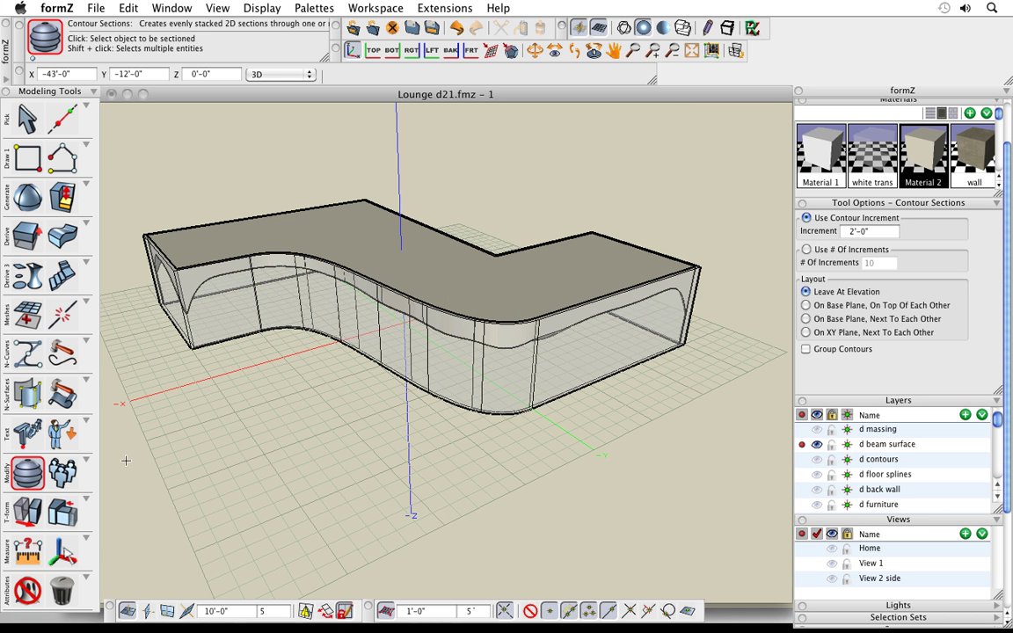
click(29, 483)
middle_drag(362, 466, 389, 471)
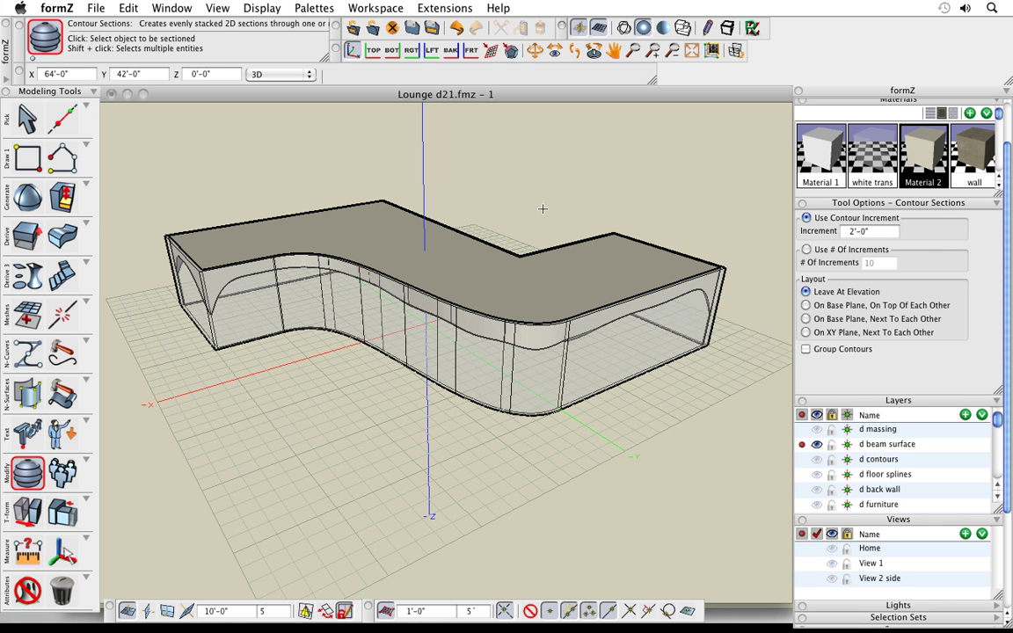
click(445, 262)
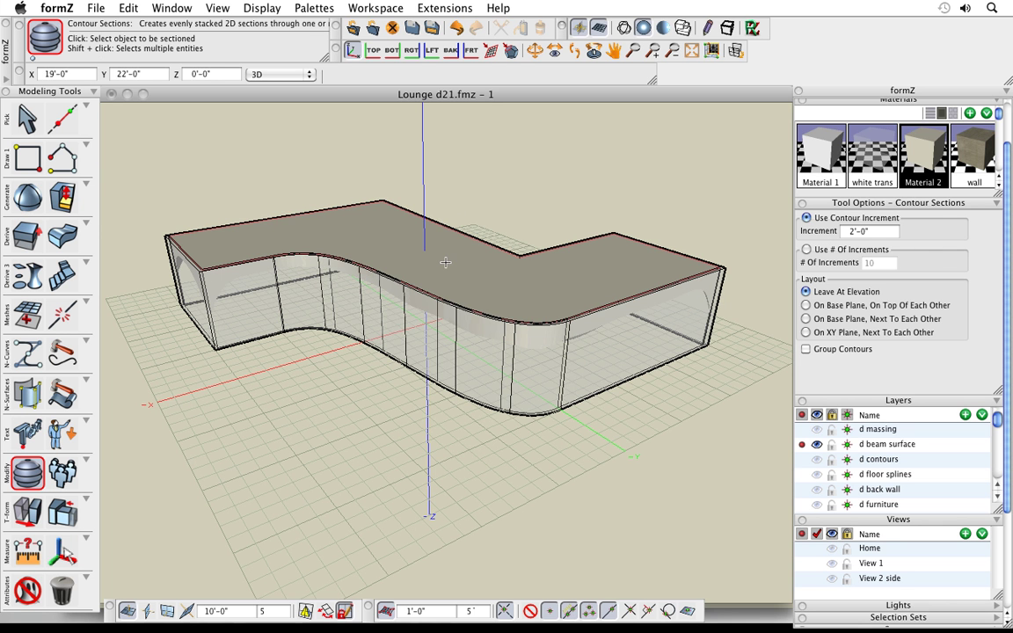
click(425, 423)
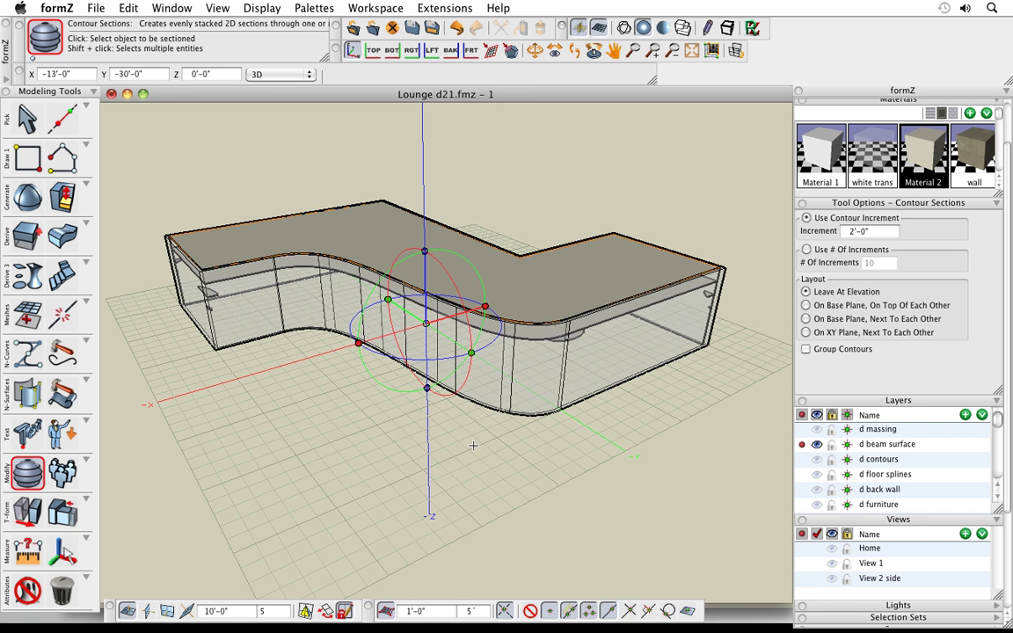
Rotate the contour section control so the sections stand vertical, first running parallel to the Y axis and finally parallel to the X axis.
middle_drag(473, 446, 475, 471)
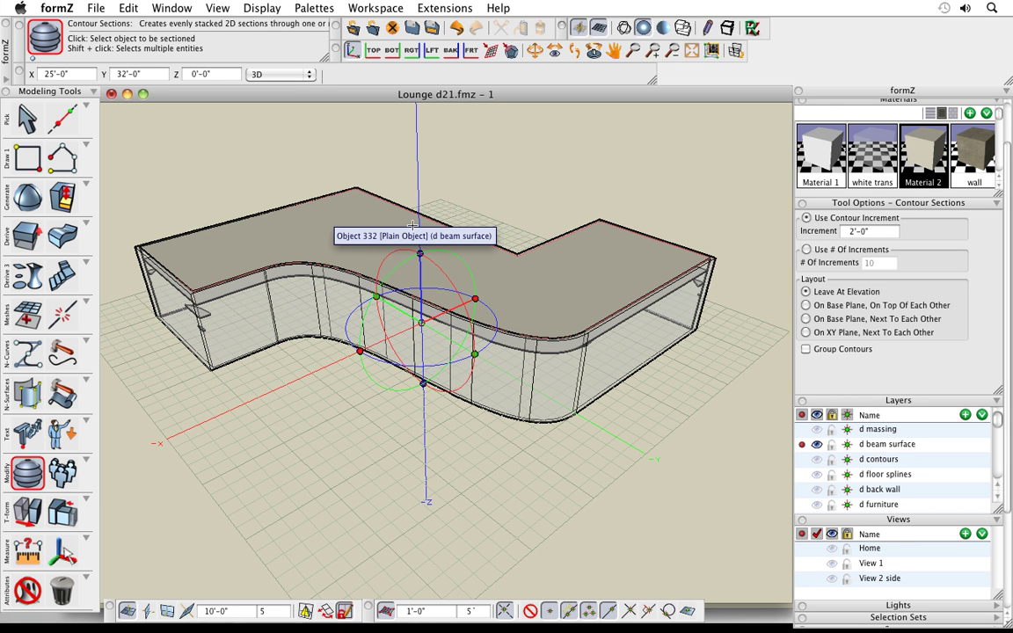
click(663, 261)
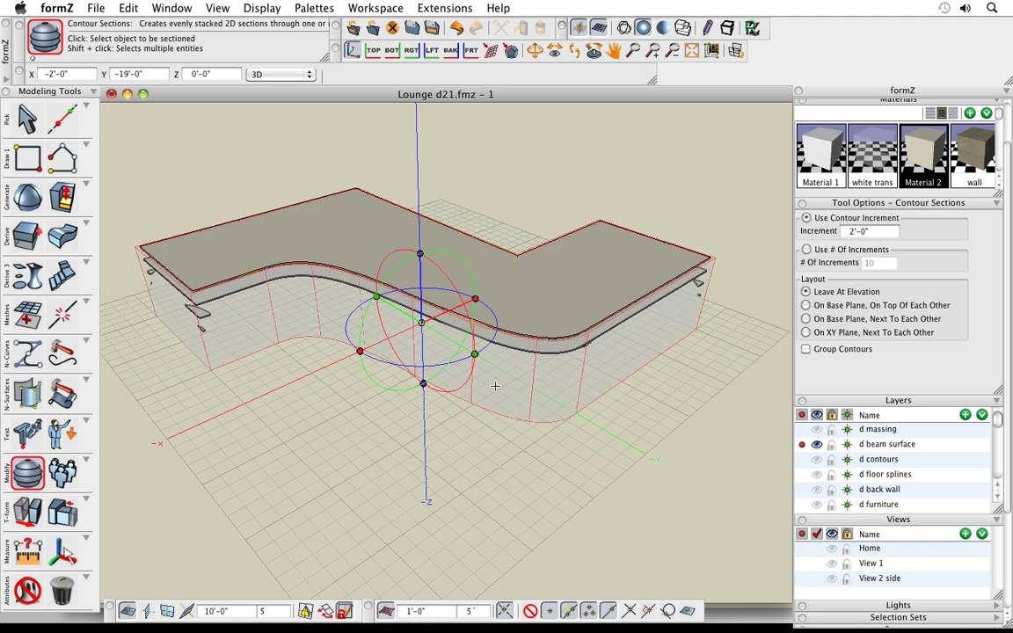
middle_drag(484, 459, 498, 369)
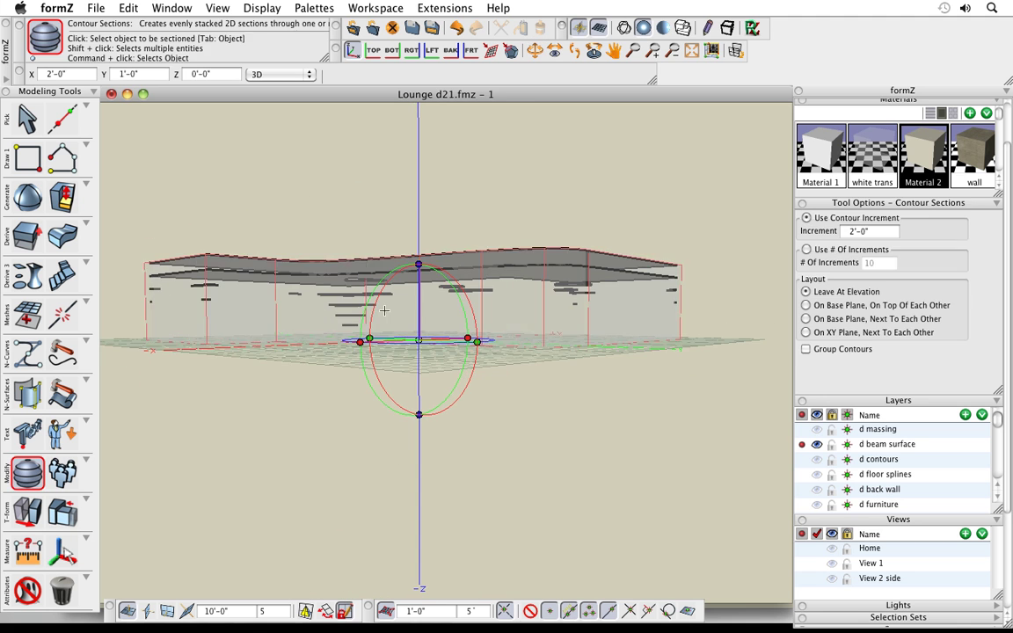
middle_drag(378, 390, 376, 439)
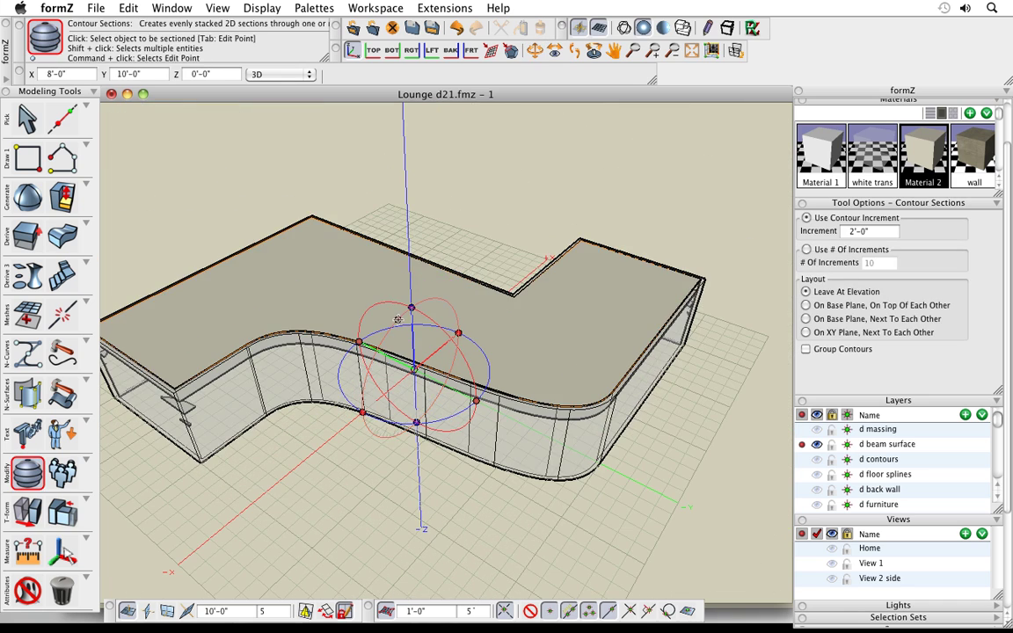
click(378, 343)
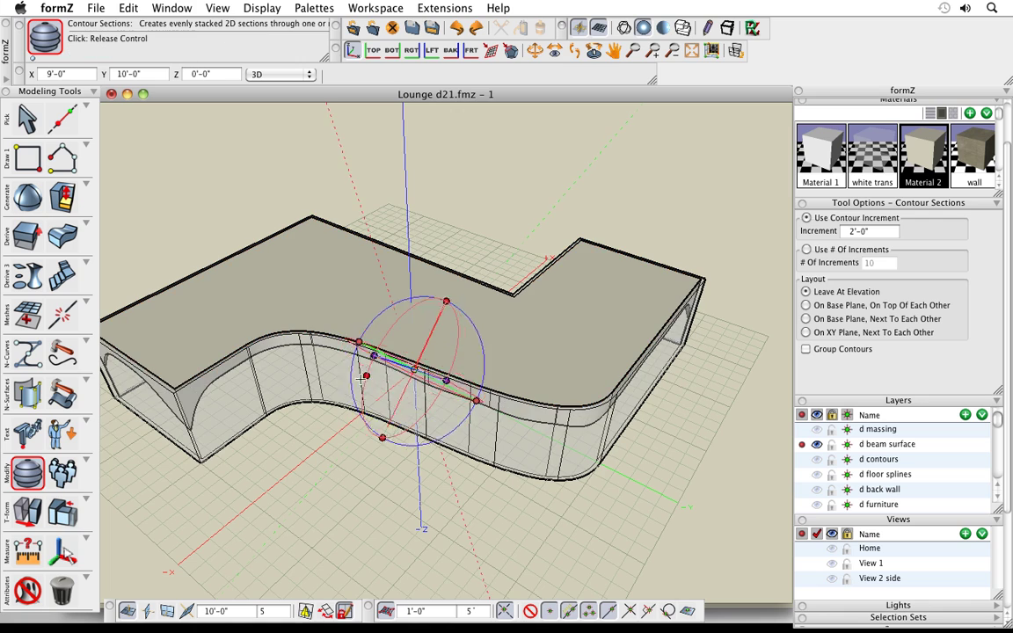
click(641, 476)
mouse_move(703, 475)
middle_down()
mouse_move(701, 534)
mouse_move(473, 542)
mouse_move(535, 512)
mouse_move(582, 425)
mouse_move(581, 385)
mouse_move(561, 478)
mouse_move(503, 471)
mouse_move(602, 507)
mouse_move(430, 476)
mouse_move(418, 499)
mouse_move(352, 374)
middle_up()
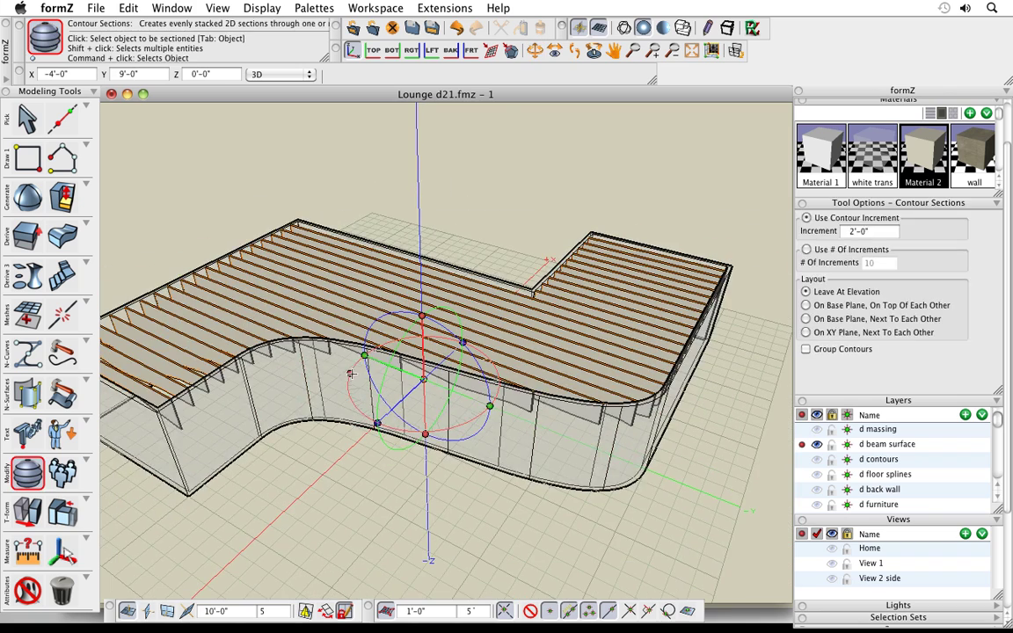
click(412, 475)
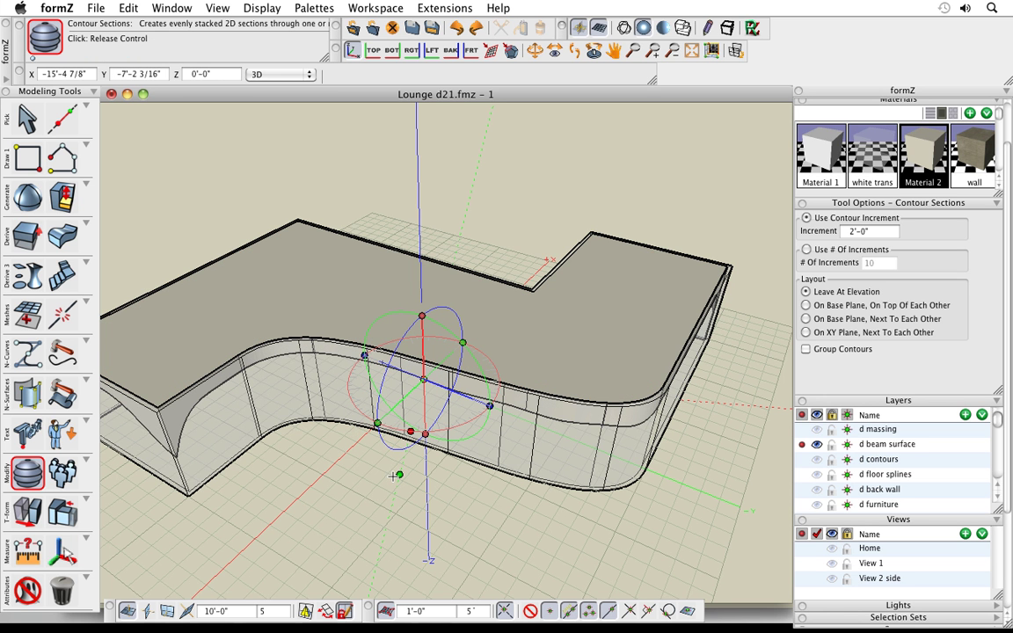
click(321, 531)
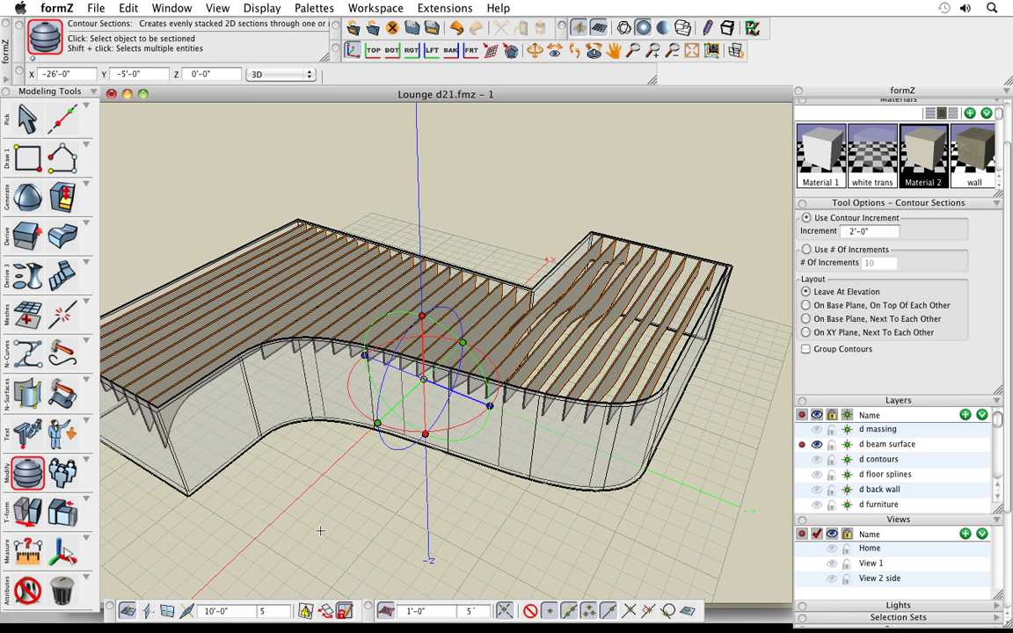
Examine the vertical beam sections from above, from eye level and close up along the curved wall.
middle_drag(633, 475, 658, 501)
scroll(512, 163, down, 1)
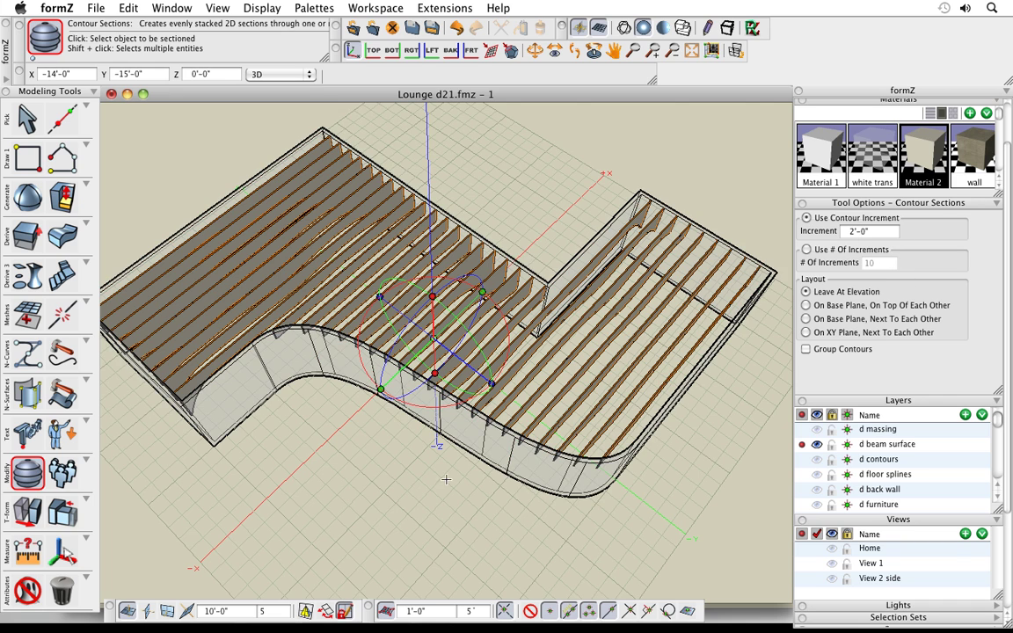
mouse_move(446, 480)
middle_down()
mouse_move(443, 423)
mouse_move(461, 479)
middle_up()
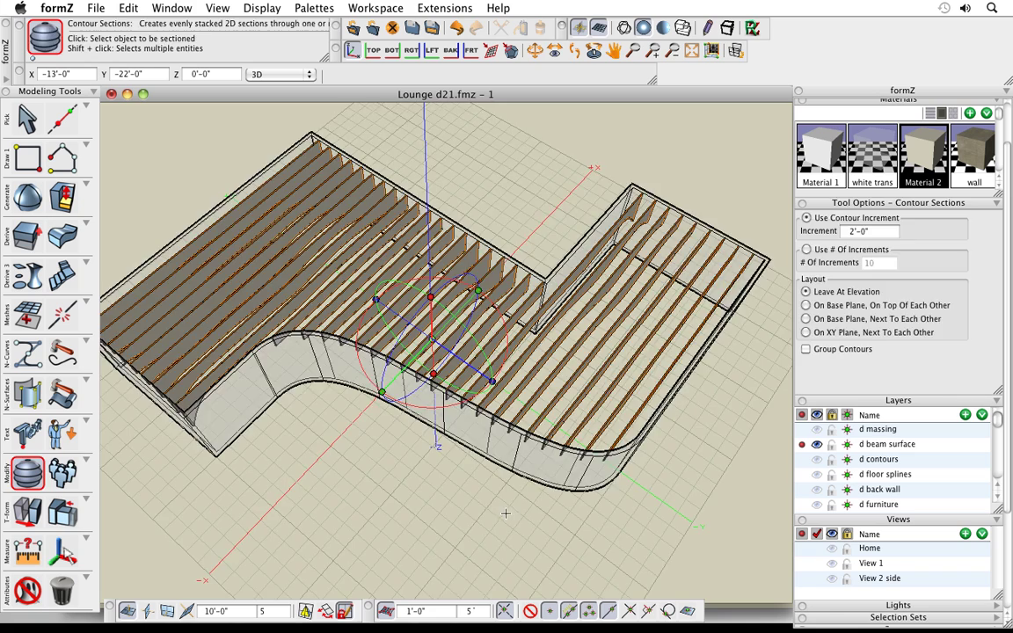
middle_drag(504, 514, 458, 339)
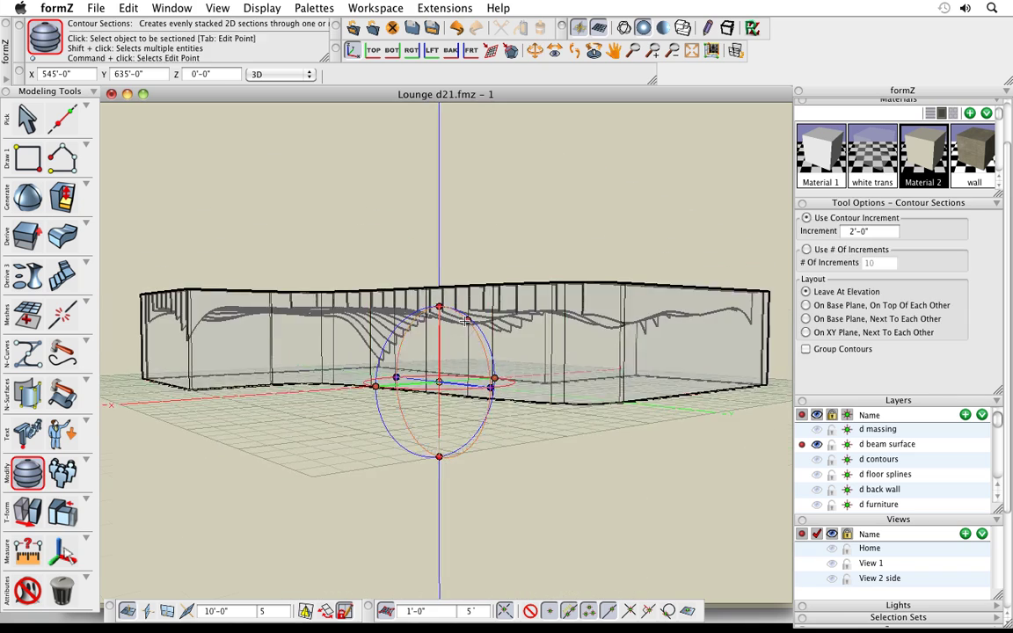
scroll(458, 340, up, 3)
middle_drag(464, 509, 384, 478)
drag(384, 478, 482, 581)
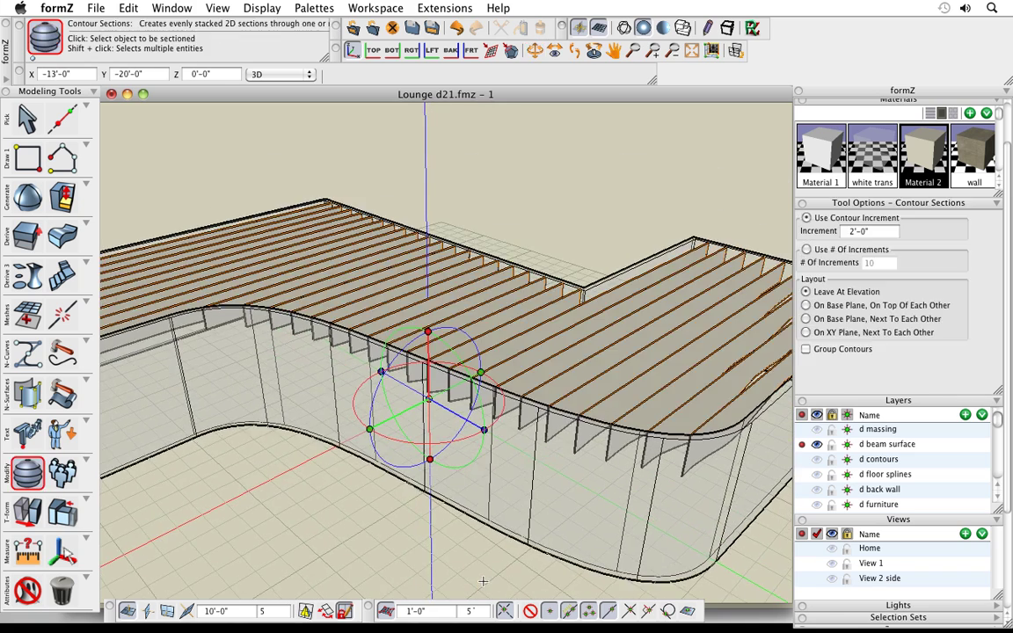
scroll(425, 227, down, 3)
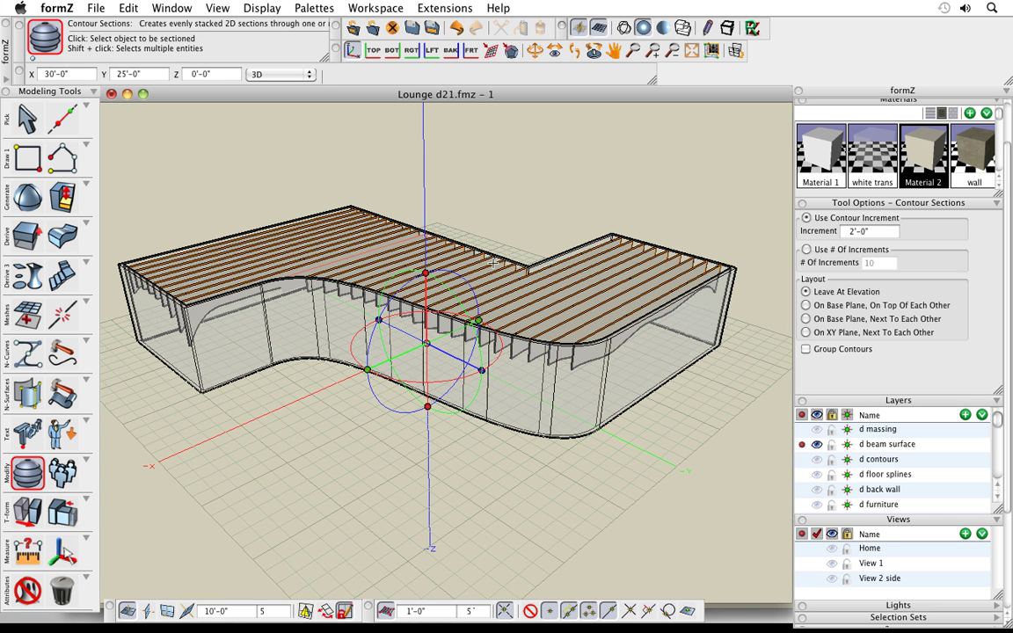
Lay the contour sections out with the On XY Plane, Next To Each Other option.
click(807, 333)
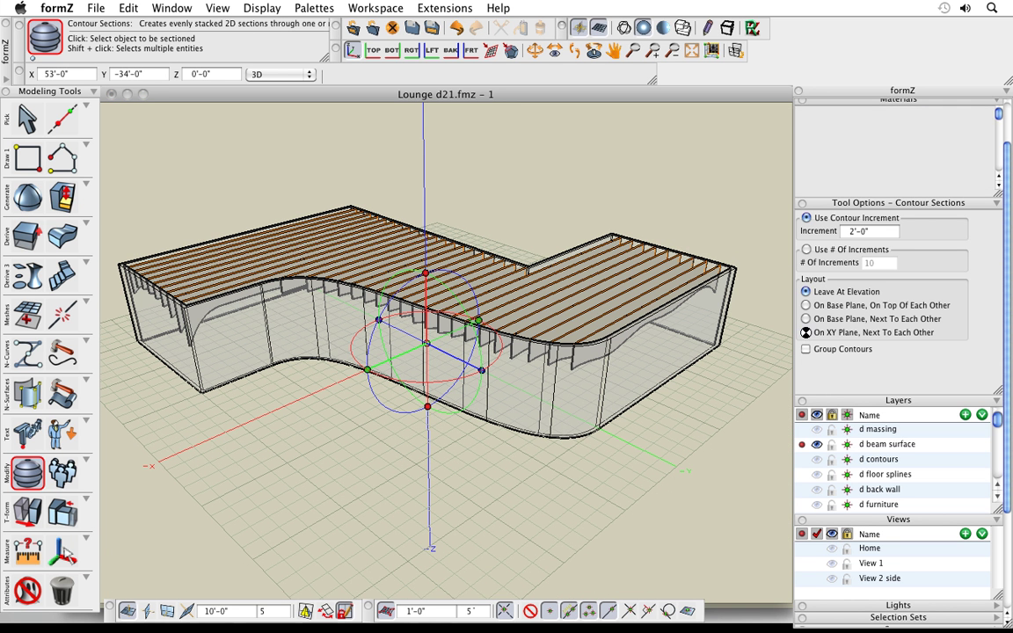
click(249, 201)
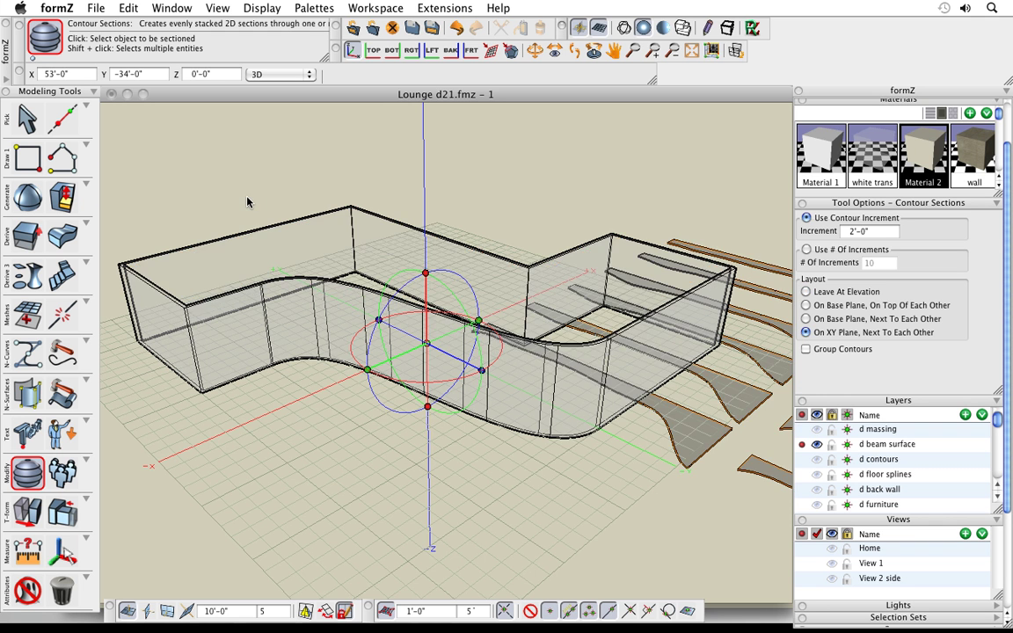
scroll(416, 363, down, 3)
middle_drag(417, 364, 423, 432)
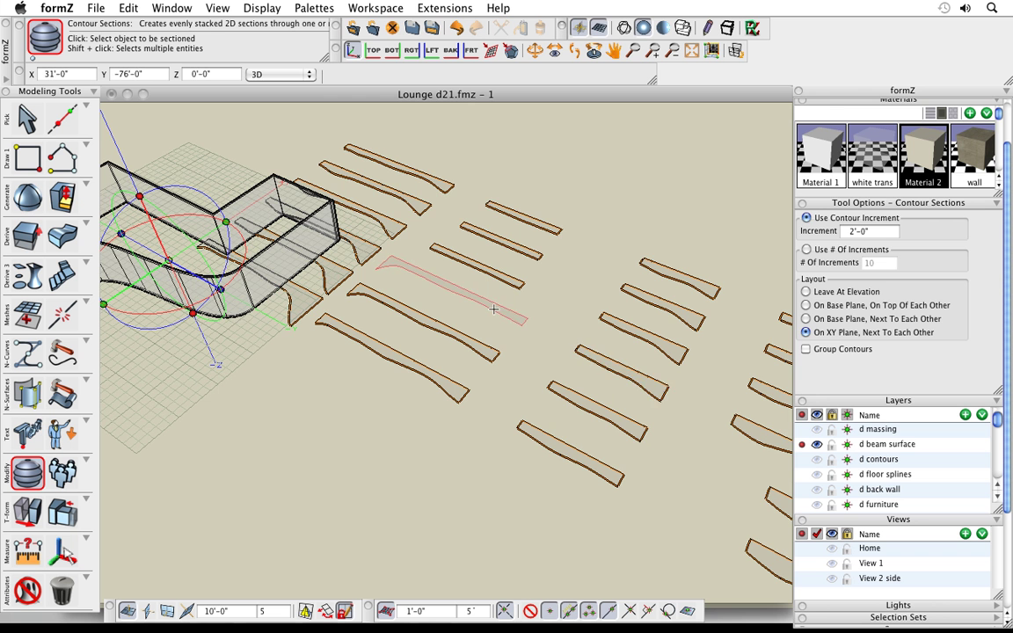
Examine the contour sections laid out next to each other on the XY plane, then the whole model.
shift+middle_drag(645, 383, 517, 342)
scroll(609, 388, up, 4)
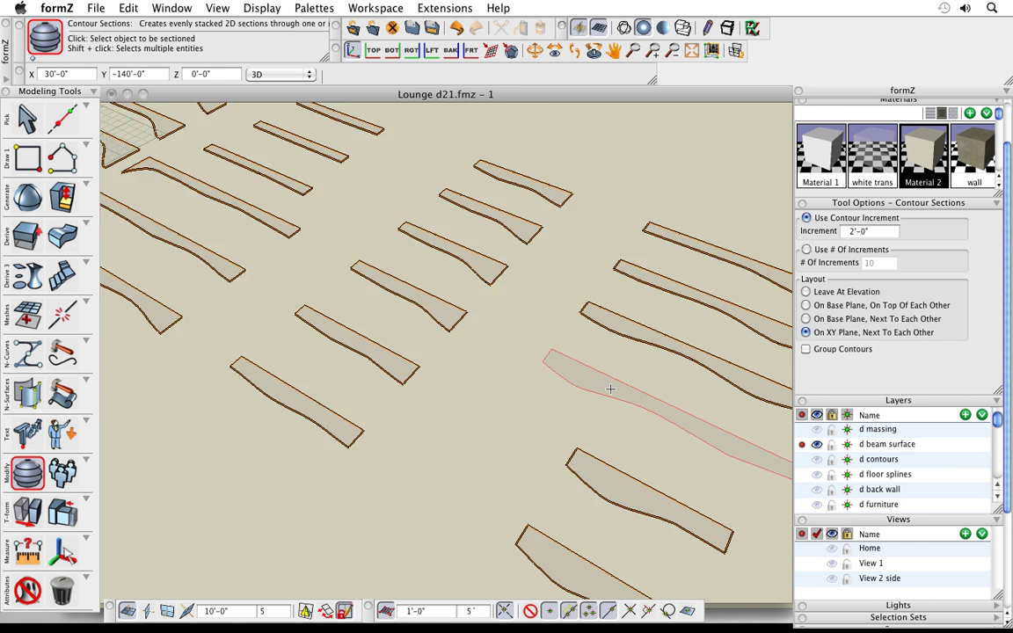
shift+middle_drag(688, 451, 610, 413)
scroll(457, 337, down, 4)
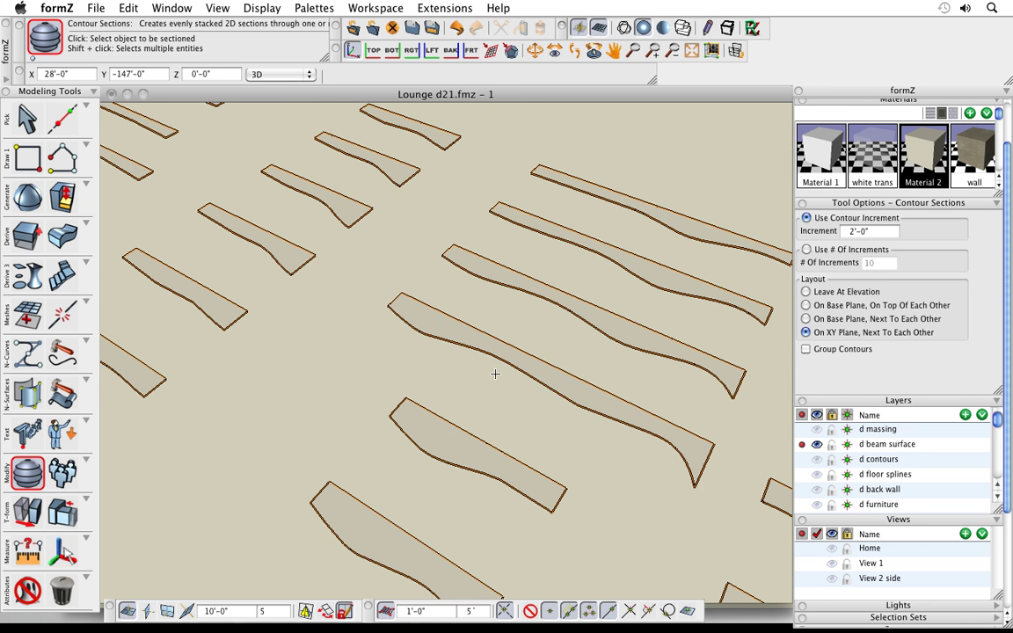
mouse_move(515, 404)
mouse_down()
mouse_move(527, 359)
mouse_move(520, 384)
mouse_up()
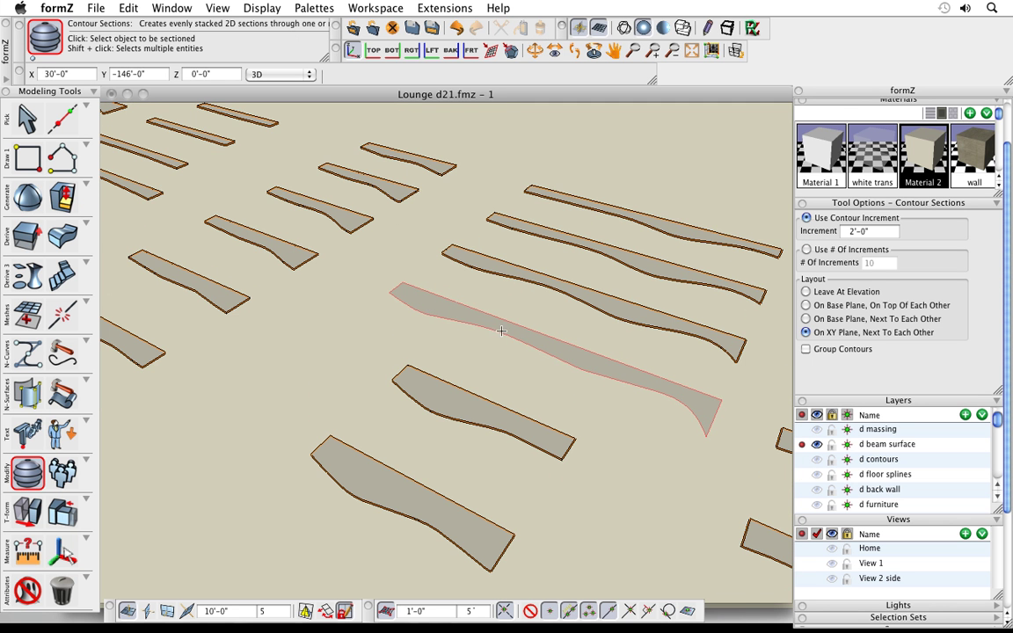
scroll(583, 398, down, 2)
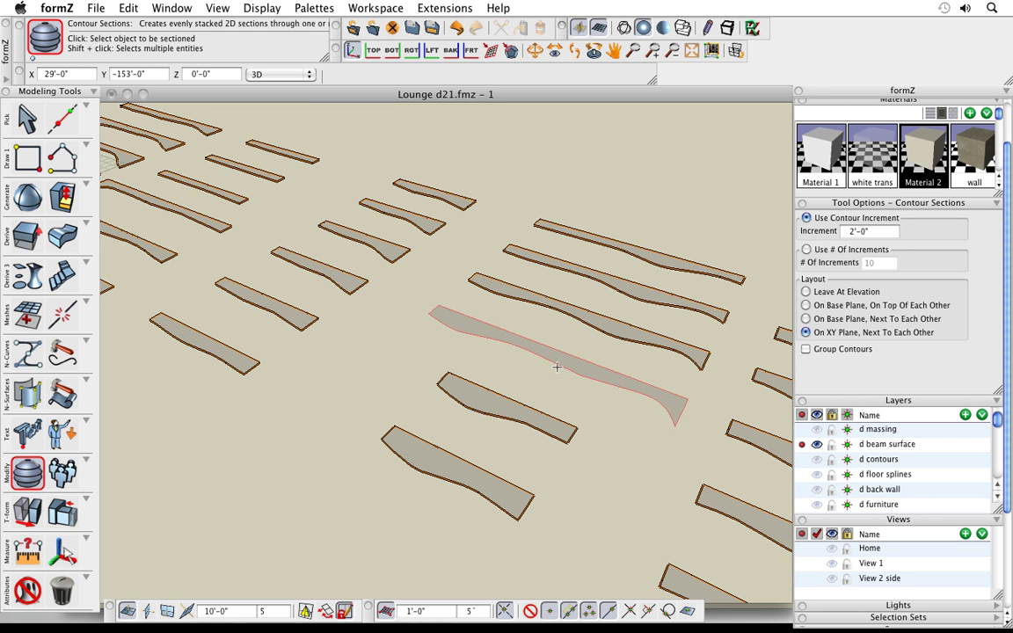
scroll(580, 383, down, 2)
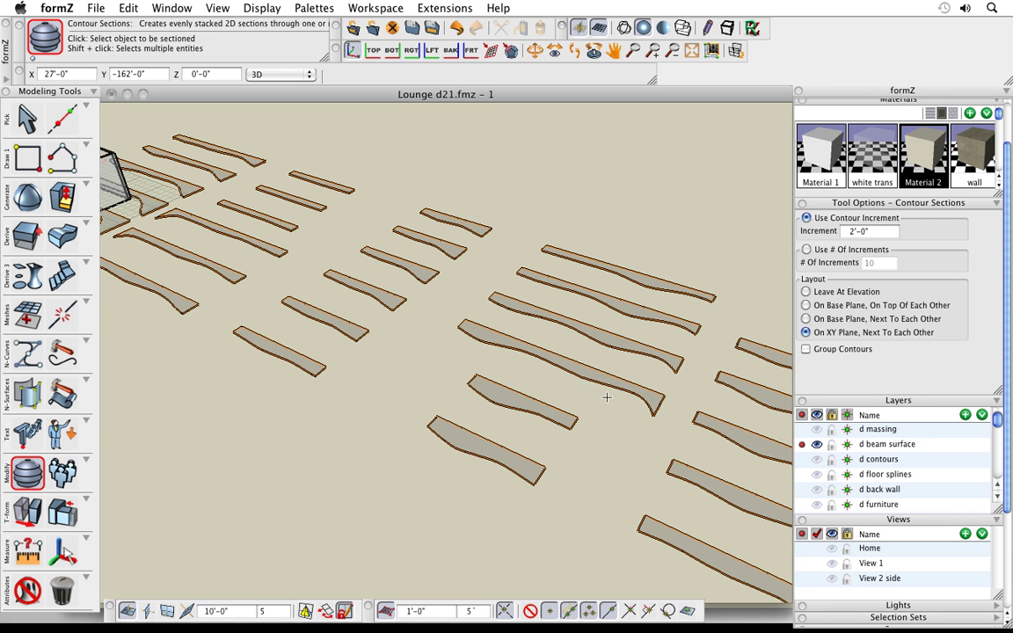
scroll(607, 399, down, 4)
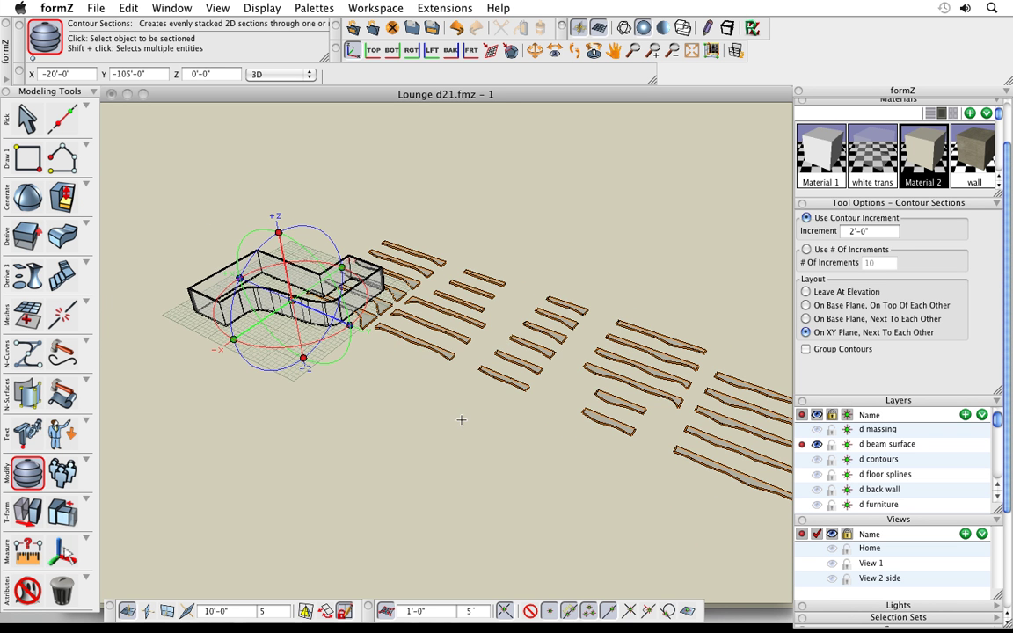
middle_drag(461, 419, 444, 423)
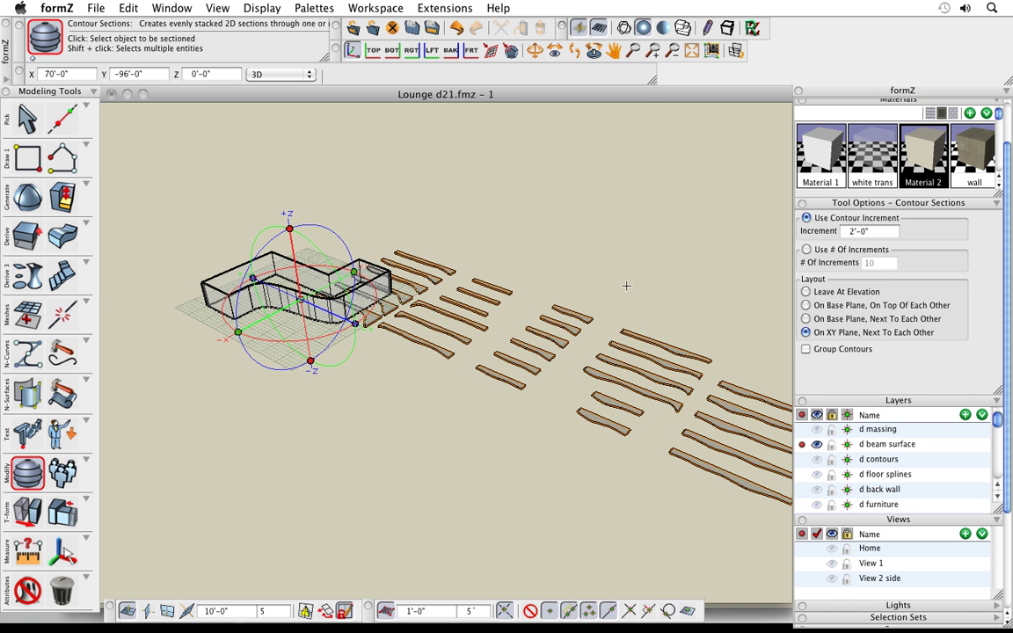
Change the contour sections' layout to Leave At Elevation and check the sections in place along the building's roof.
click(807, 293)
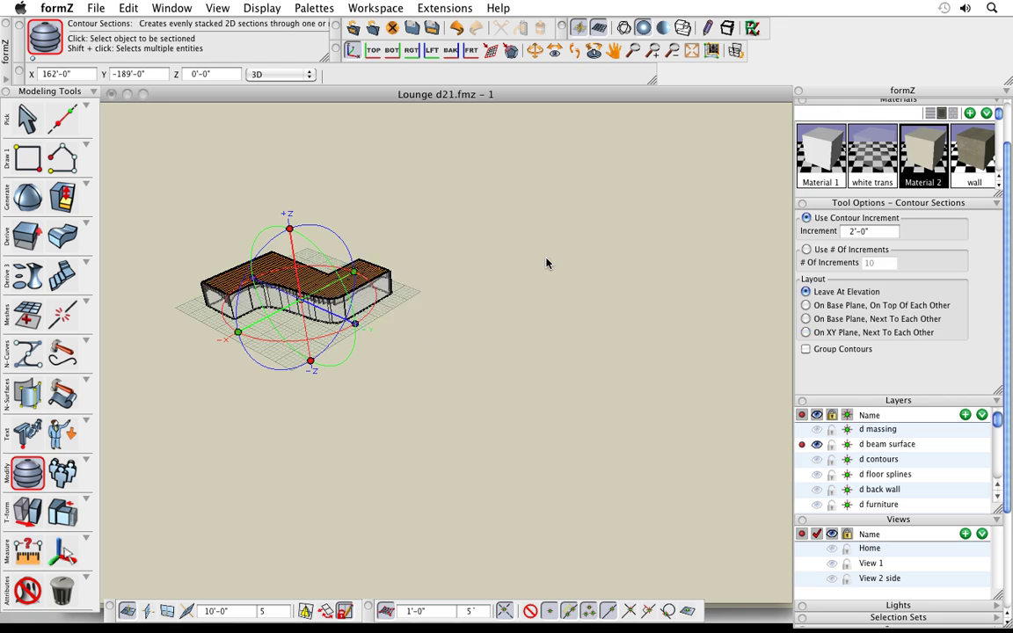
middle_drag(405, 337, 507, 387)
scroll(386, 322, up, 5)
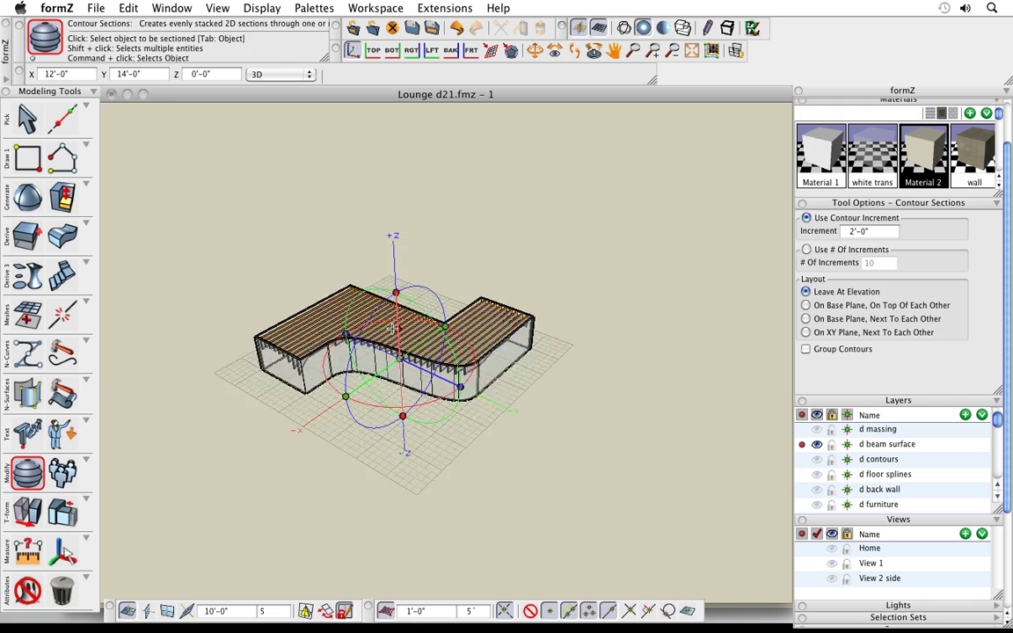
shift+middle_drag(528, 453, 496, 463)
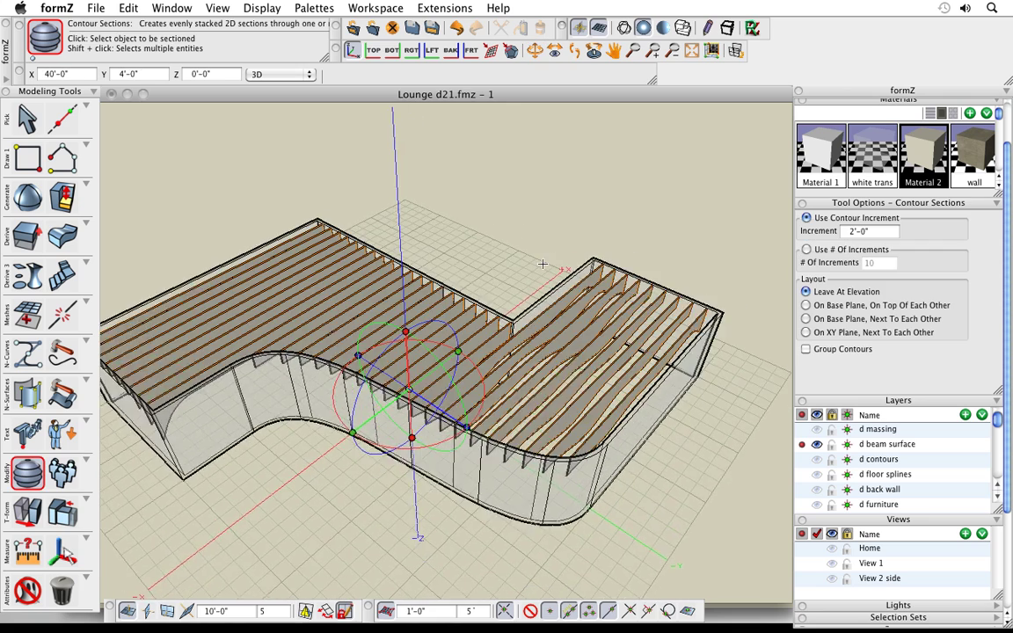
scroll(550, 325, down, 2)
scroll(482, 397, up, 5)
scroll(481, 397, down, 4)
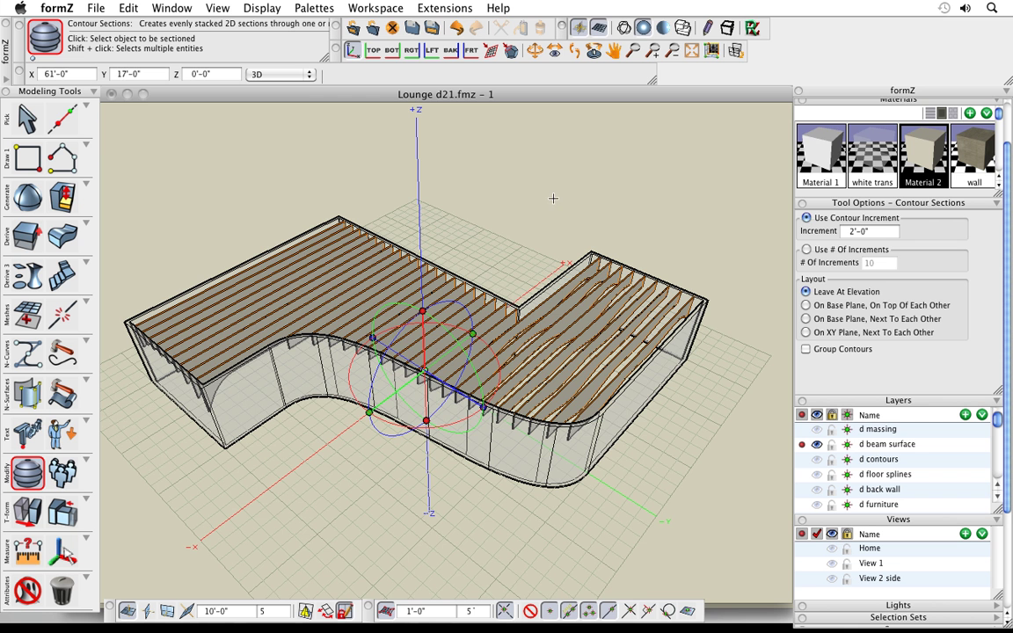
Select all the contour sections and thicken them into beams with Center justification and a thickness of 0'-4".
click(26, 117)
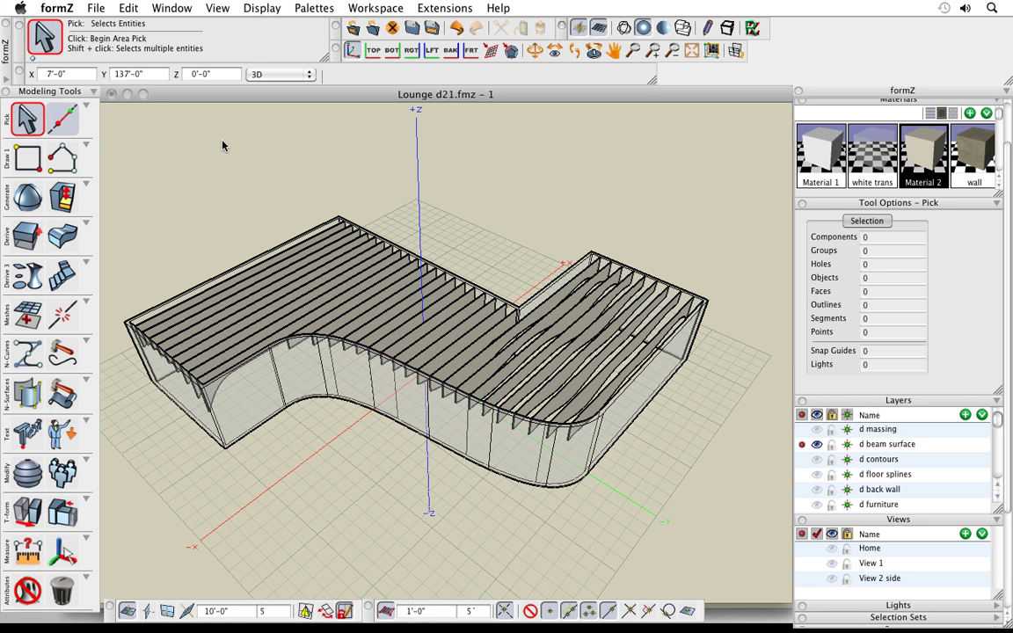
scroll(223, 146, down, 3)
drag(183, 138, 631, 420)
right_click(519, 159)
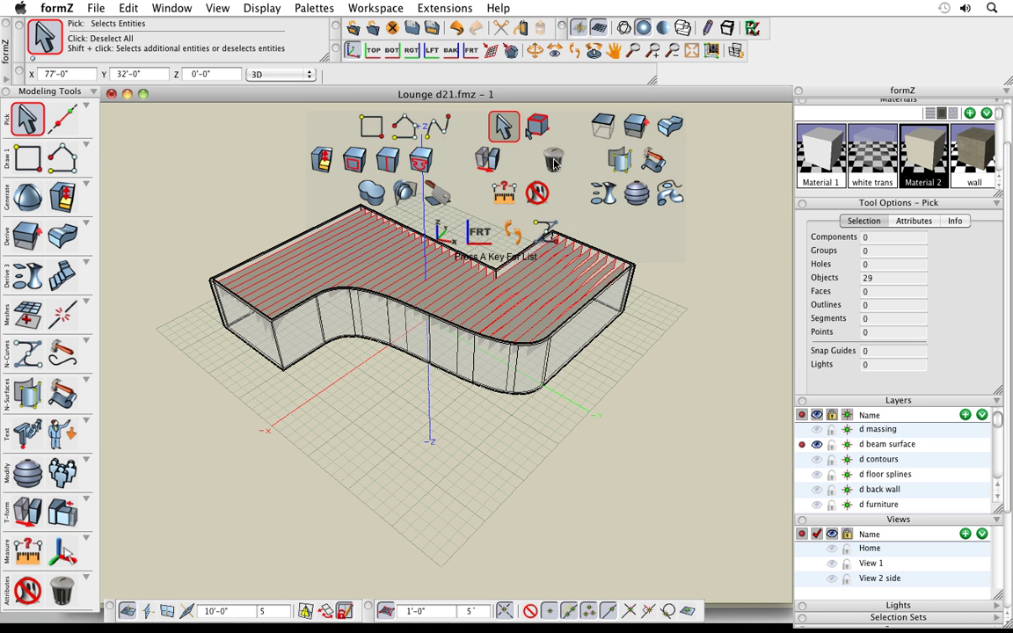
click(603, 123)
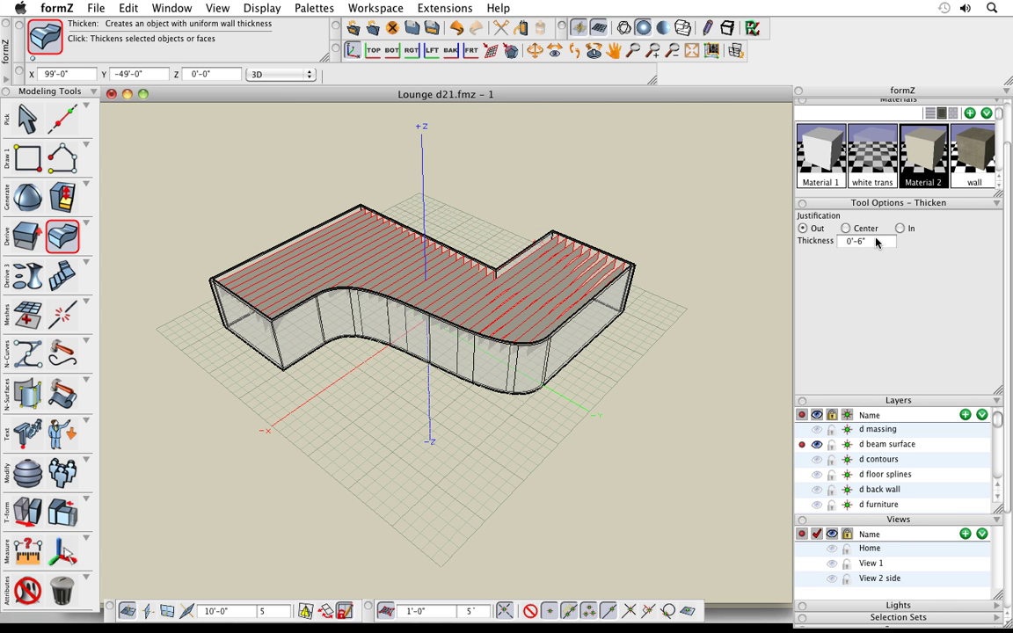
drag(876, 242, 827, 249)
text(4)
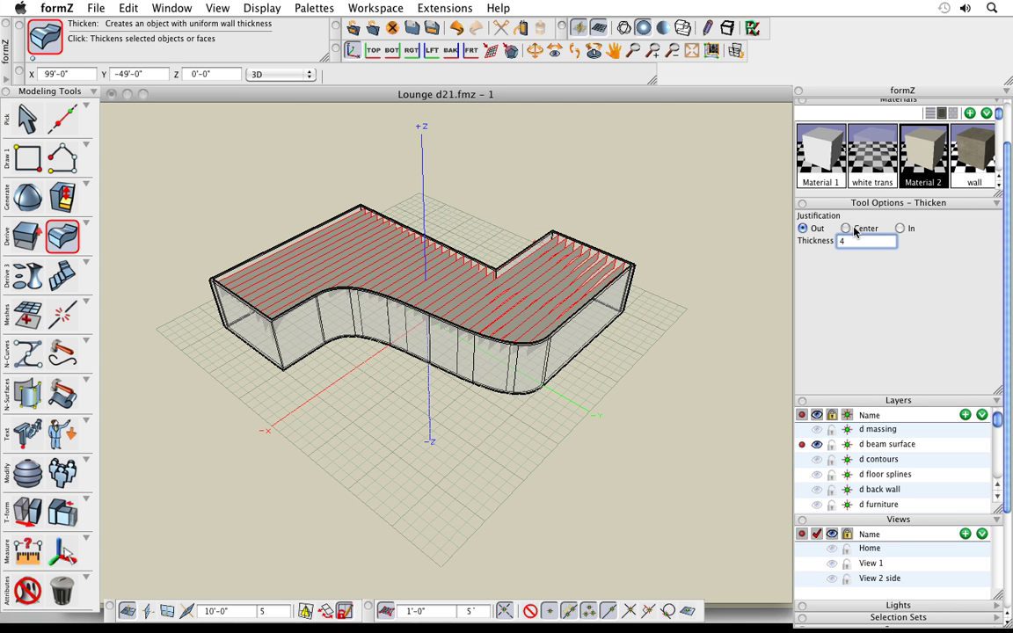
click(845, 228)
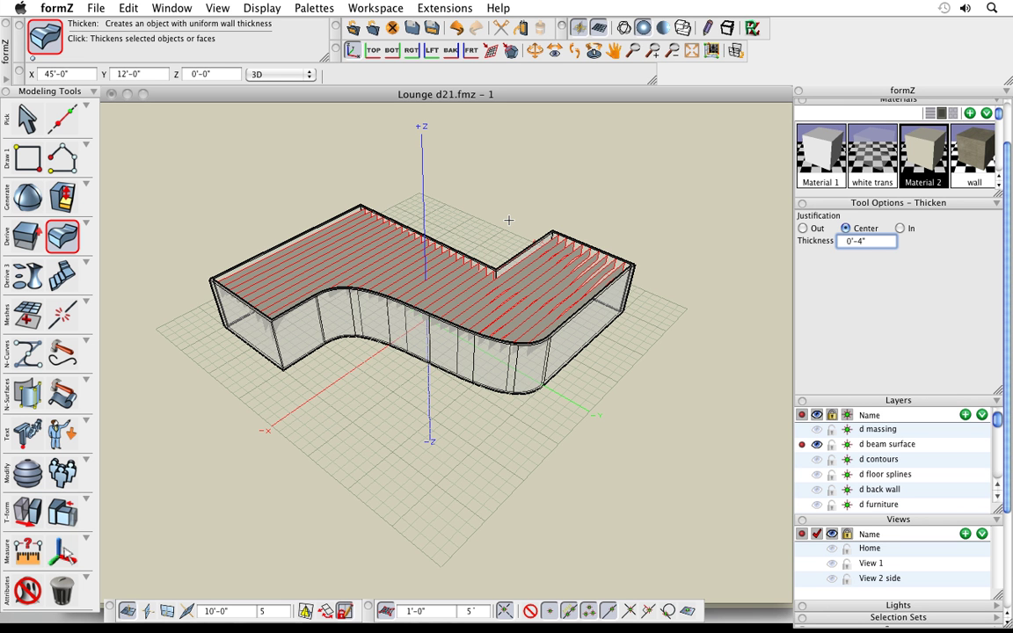
click(508, 220)
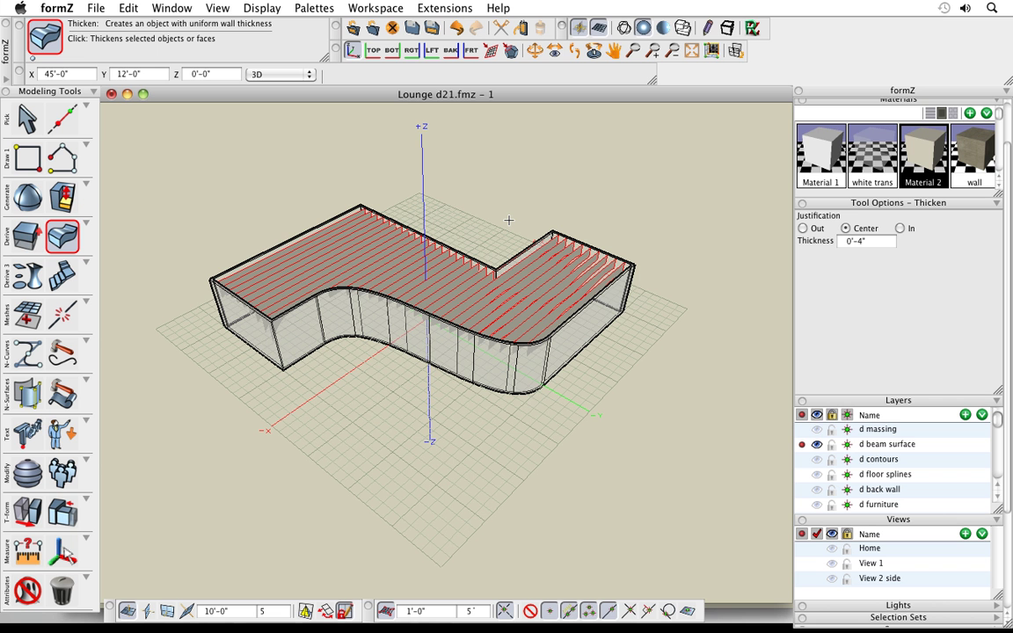
click(509, 220)
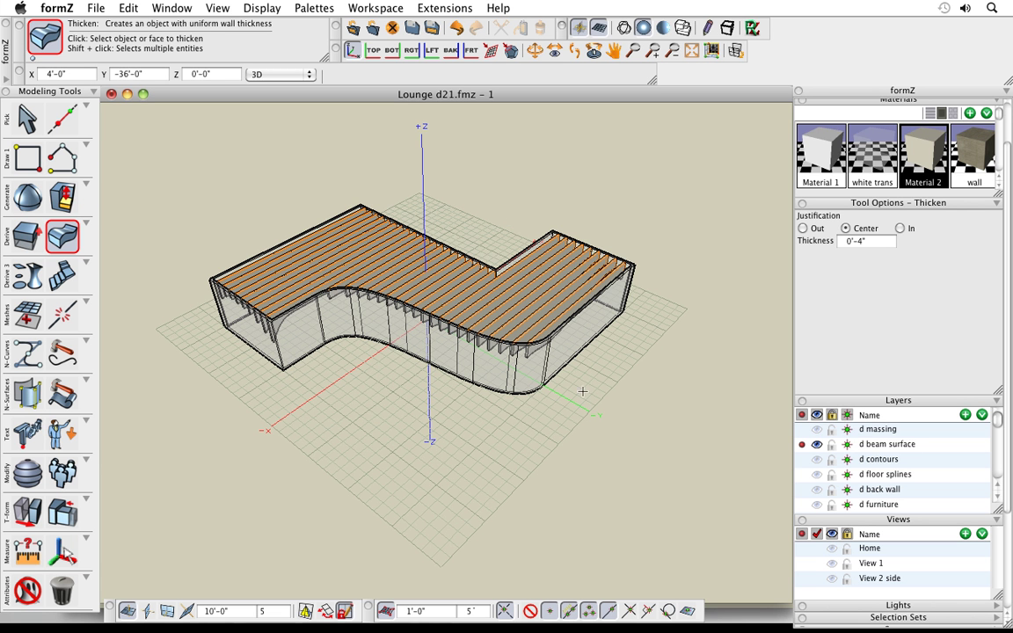
Inspect the thickened beams from above, from eye level and from the saved View 1.
middle_drag(521, 373, 571, 384)
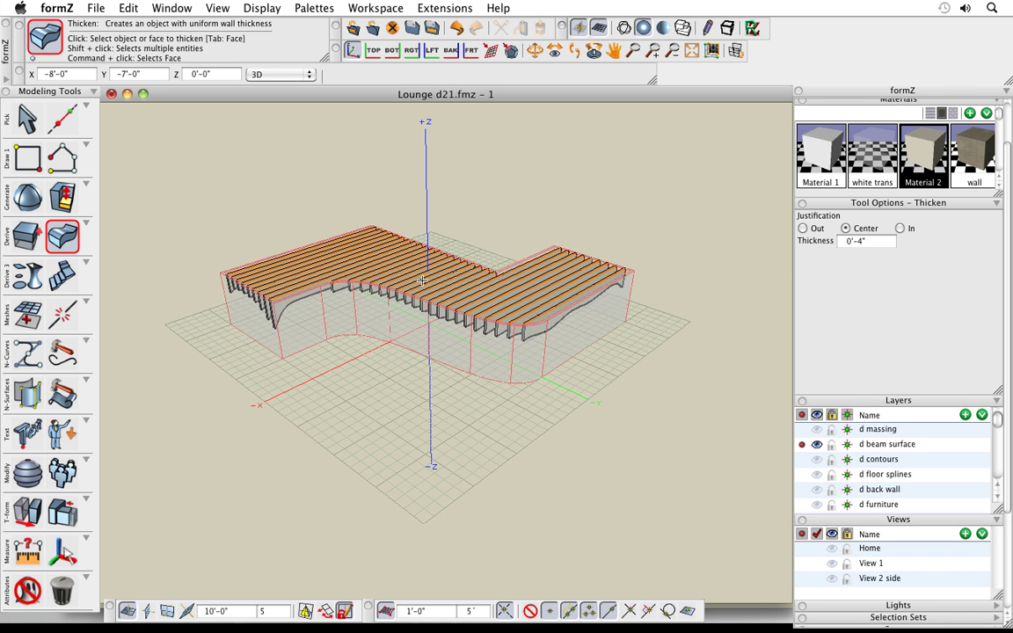
scroll(464, 293, up, 3)
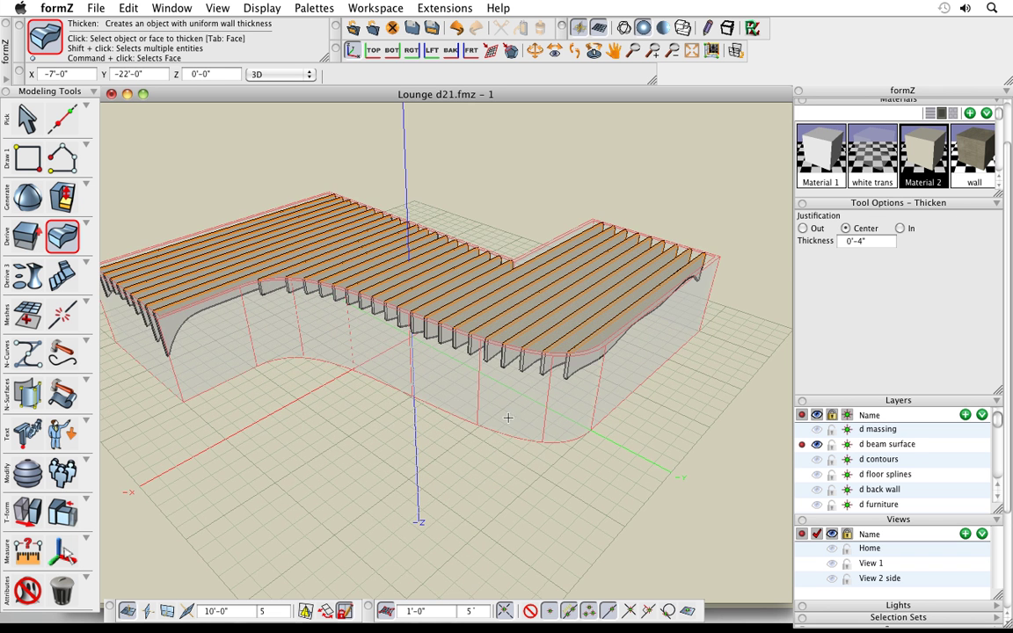
middle_drag(490, 154, 585, 173)
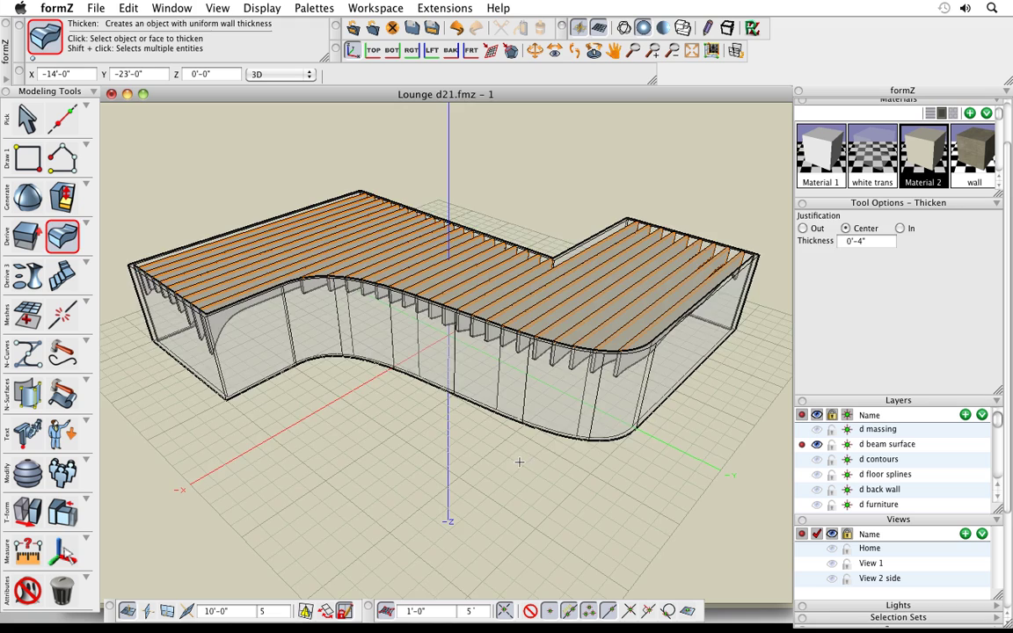
middle_drag(520, 462, 491, 430)
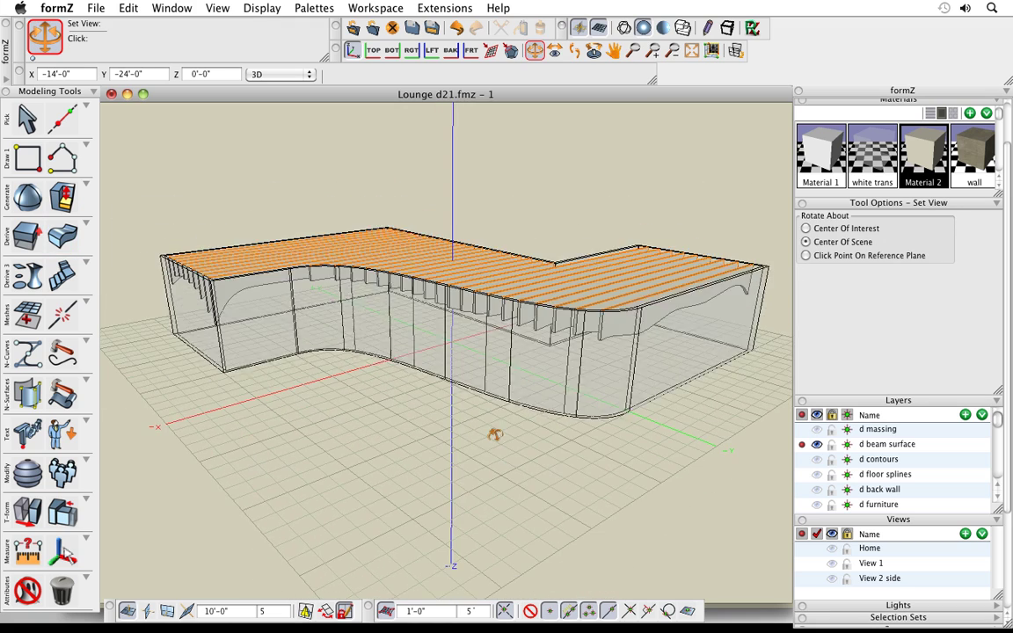
middle_drag(563, 340, 566, 367)
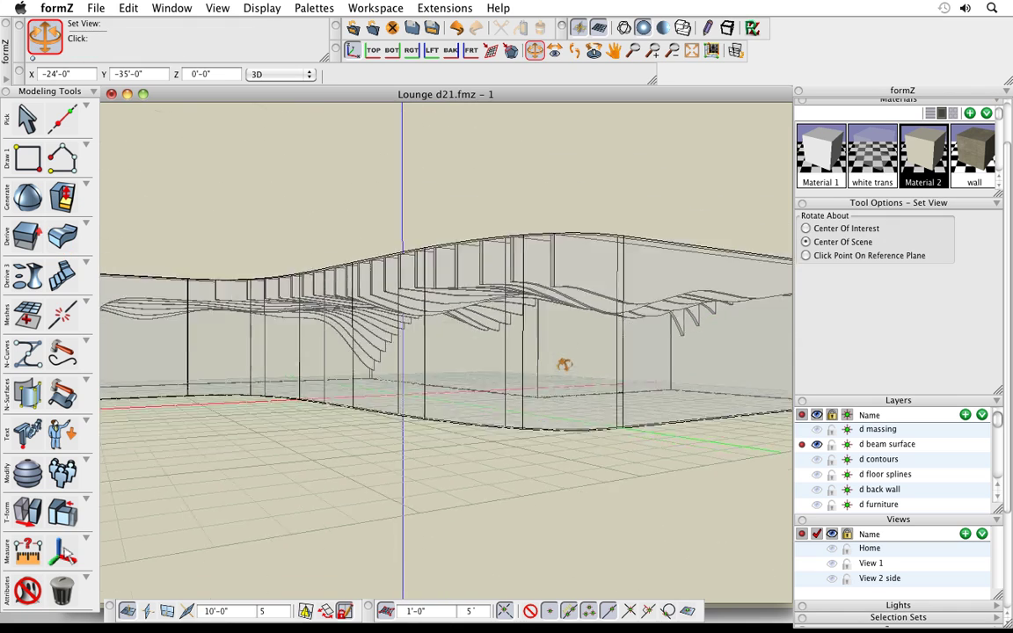
click(802, 563)
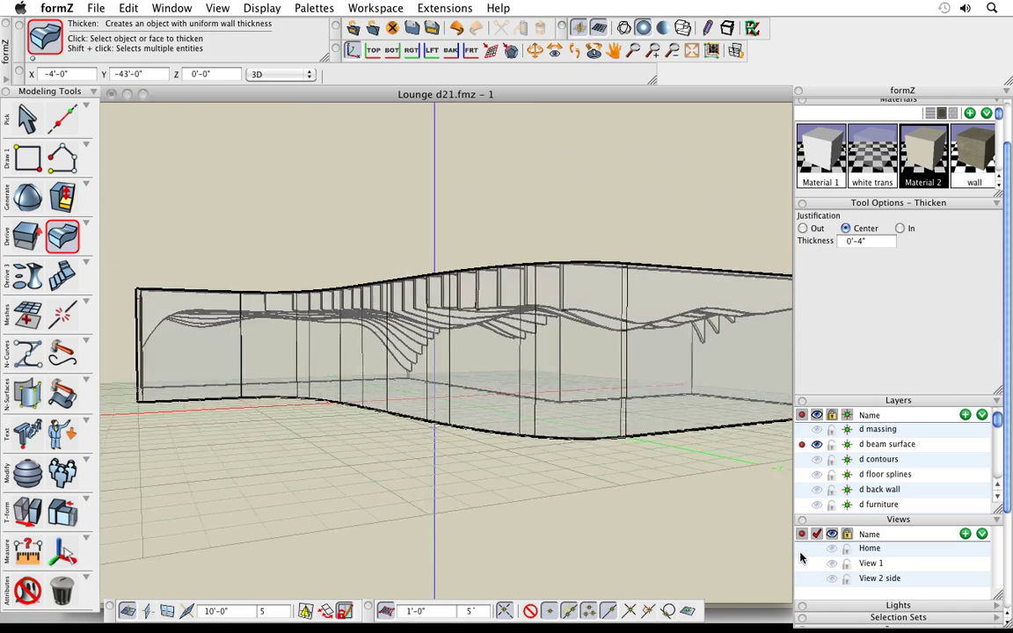
click(802, 548)
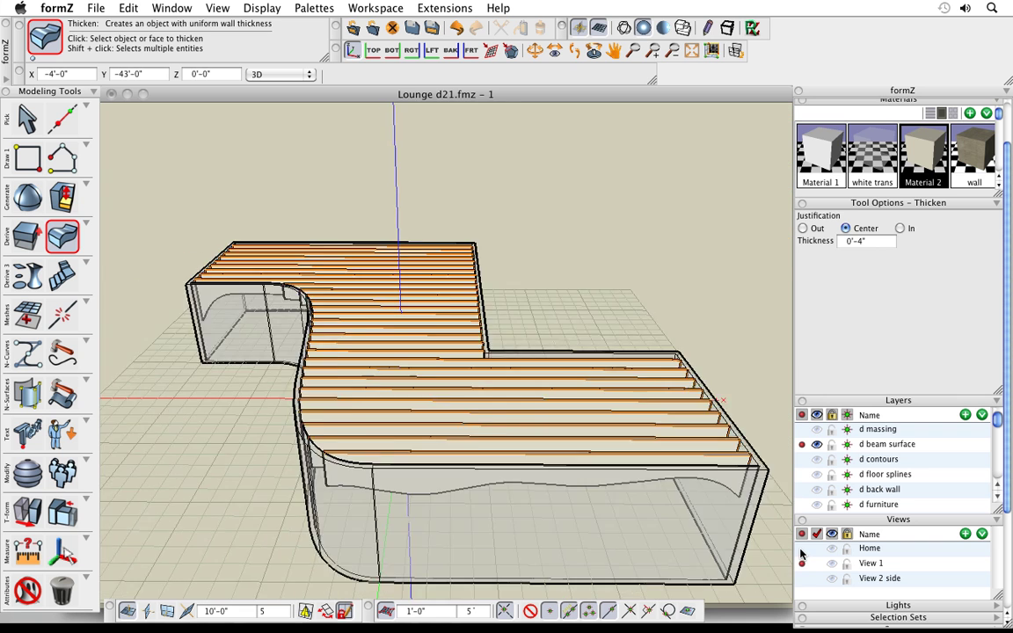
mouse_move(721, 500)
middle_down()
mouse_move(419, 536)
mouse_move(583, 476)
mouse_move(579, 468)
middle_up()
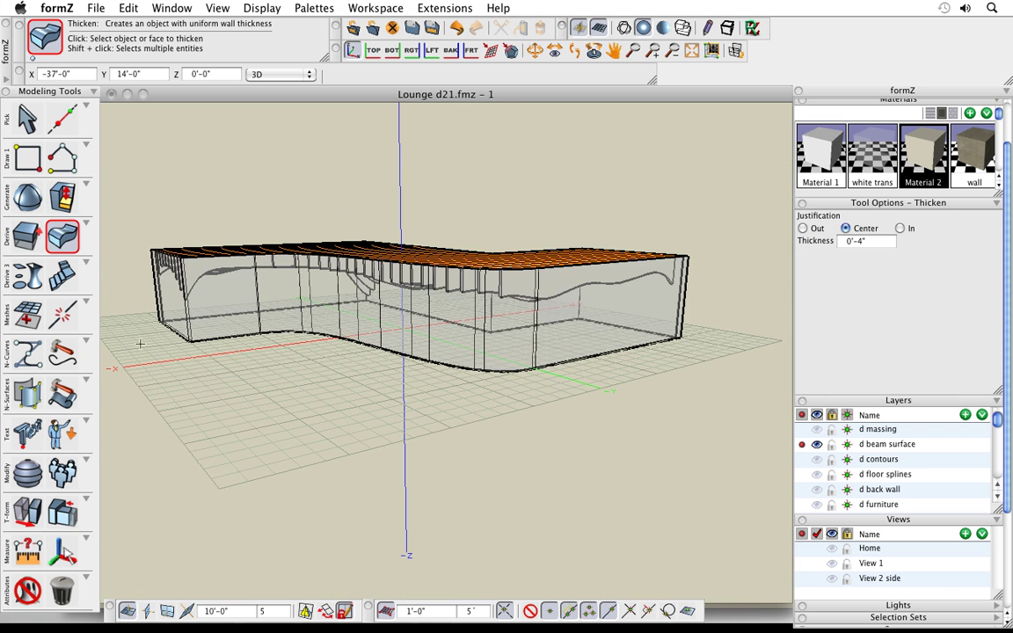
mouse_move(533, 420)
middle_down()
mouse_move(499, 439)
mouse_move(530, 424)
middle_up()
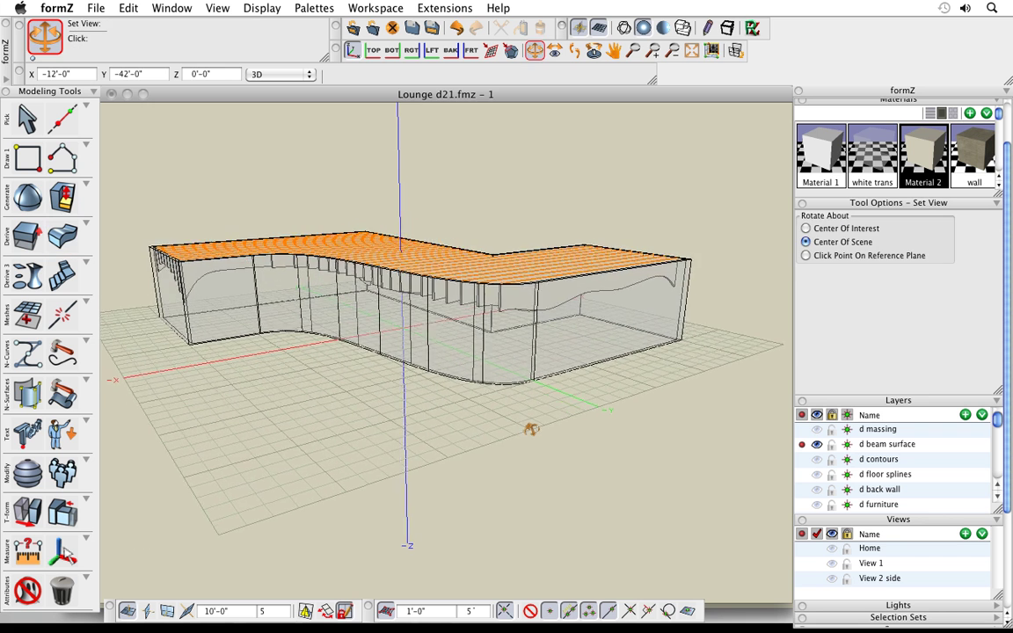
Deselect the thickened beams and check them inside the enclosure from slightly above.
click(27, 118)
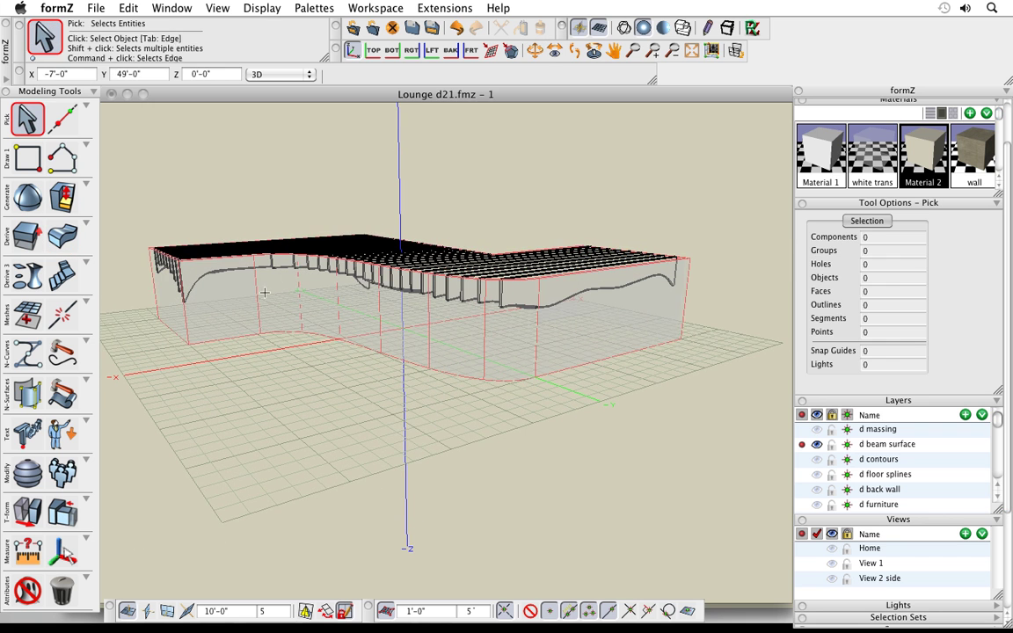
middle_drag(482, 446, 481, 458)
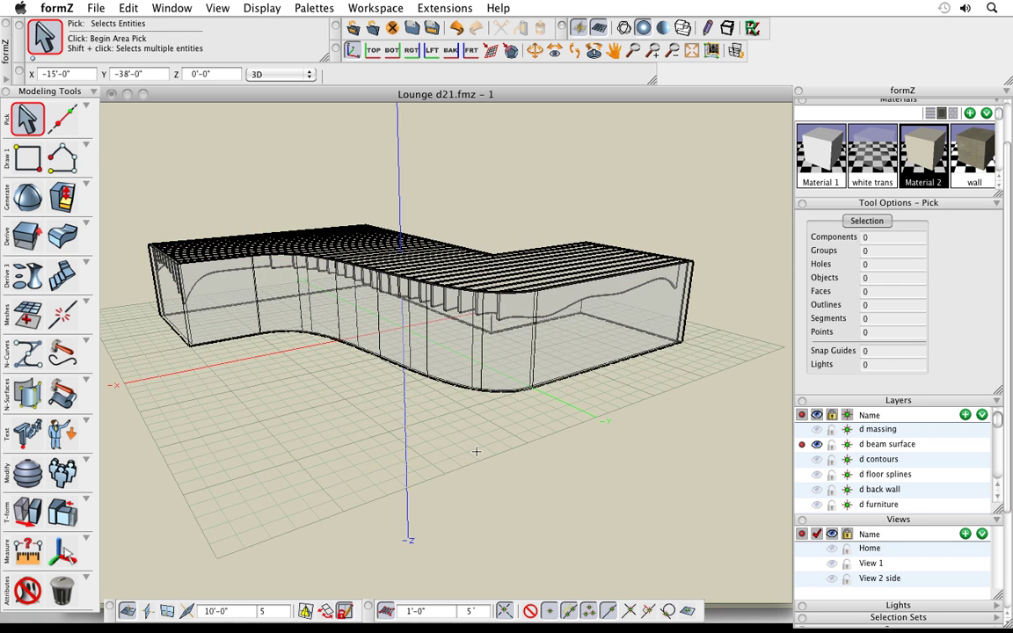
middle_drag(627, 184, 616, 197)
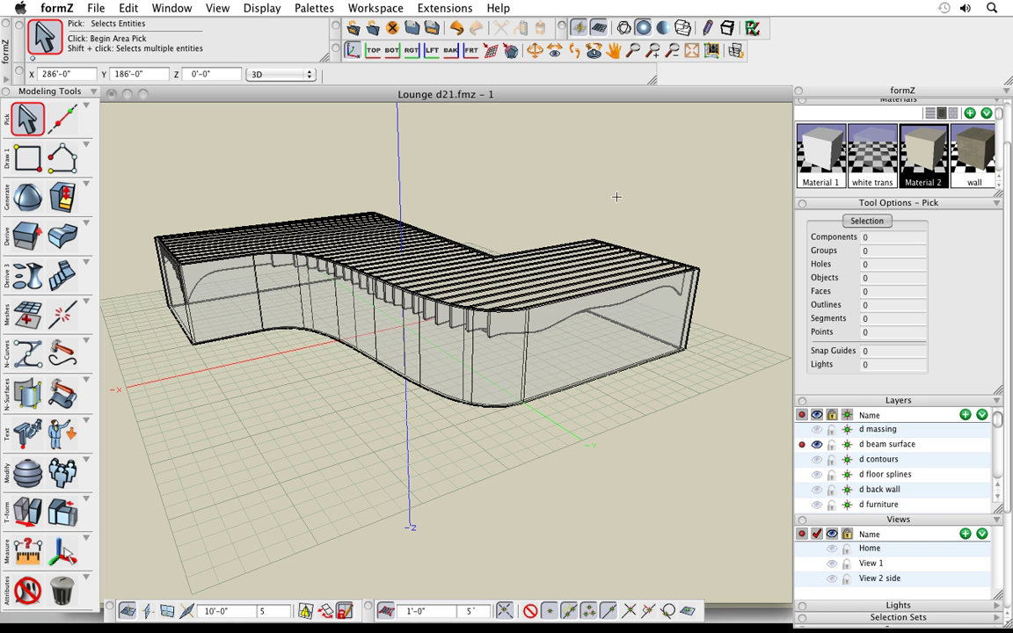
Derive a new floor surface from the outer outline of the enclosure's bottom face using Derive Faces with Join Selected Faces.
right_click(576, 166)
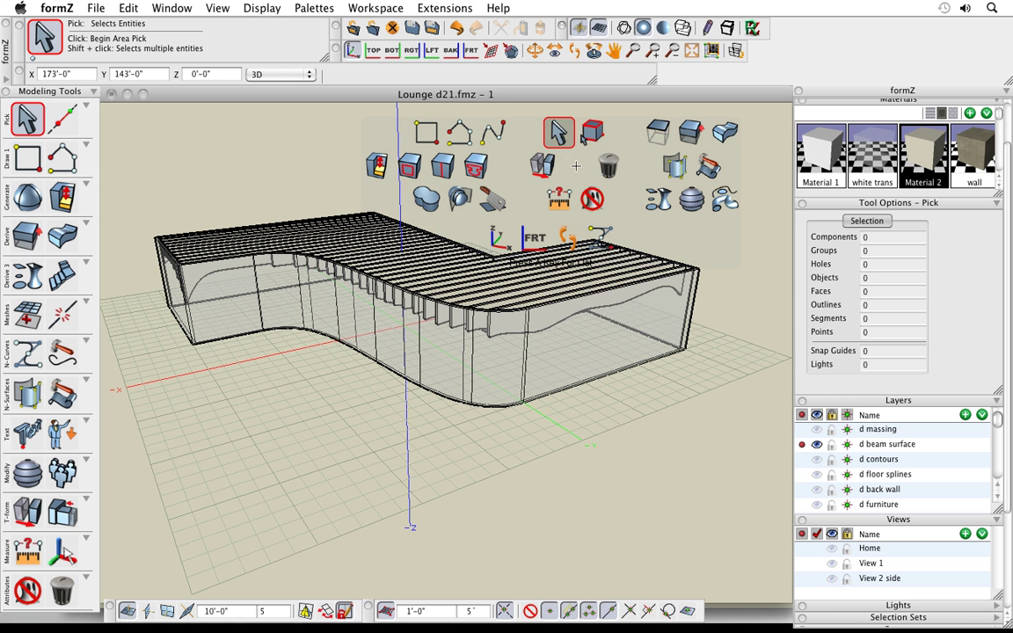
click(659, 132)
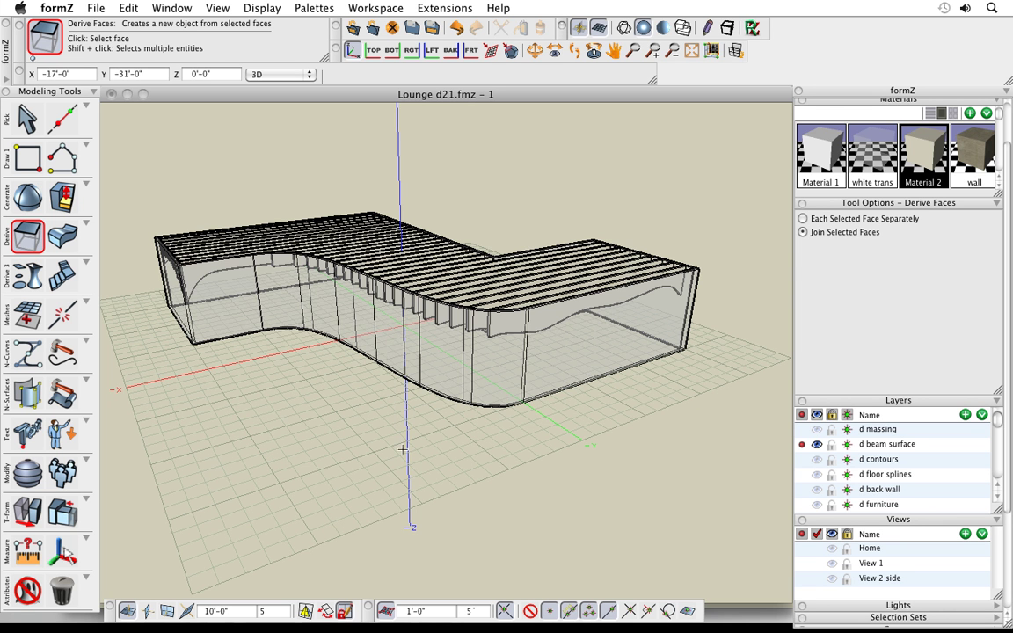
middle_drag(664, 451, 605, 476)
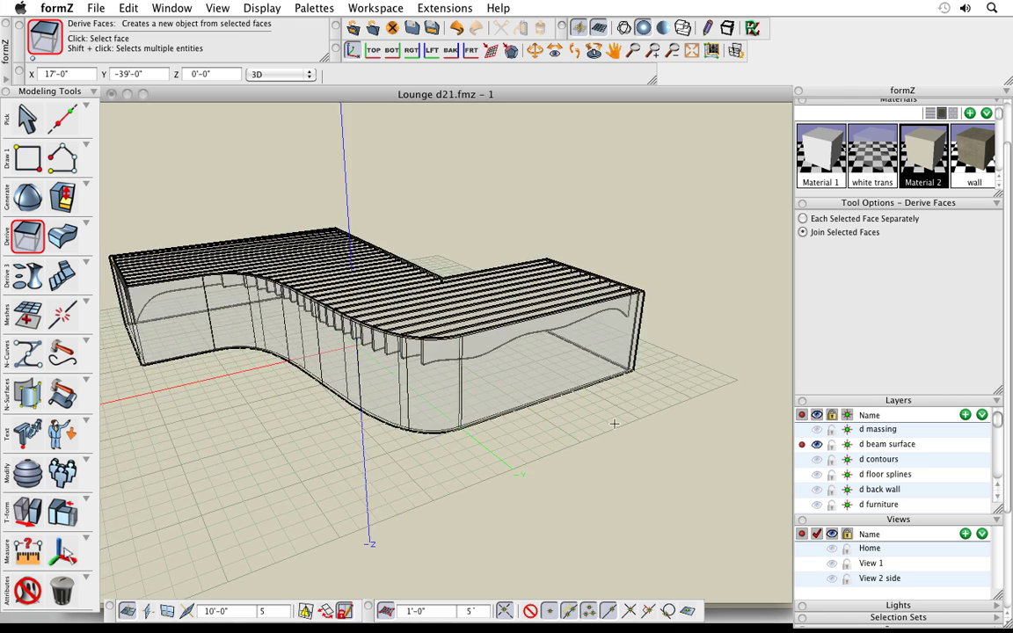
middle_drag(614, 423, 609, 278)
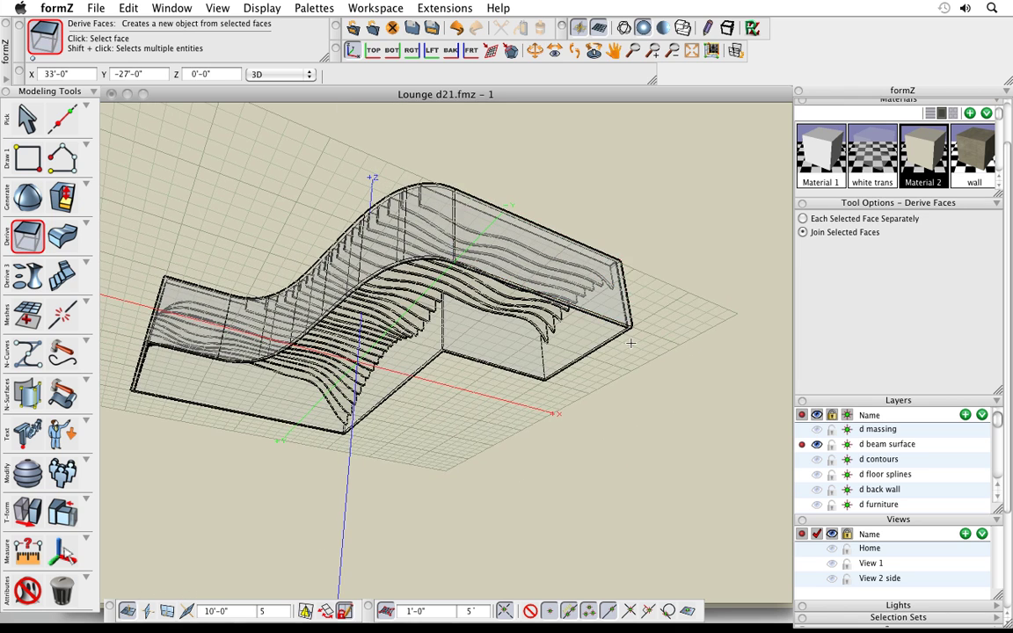
scroll(630, 327, up, 5)
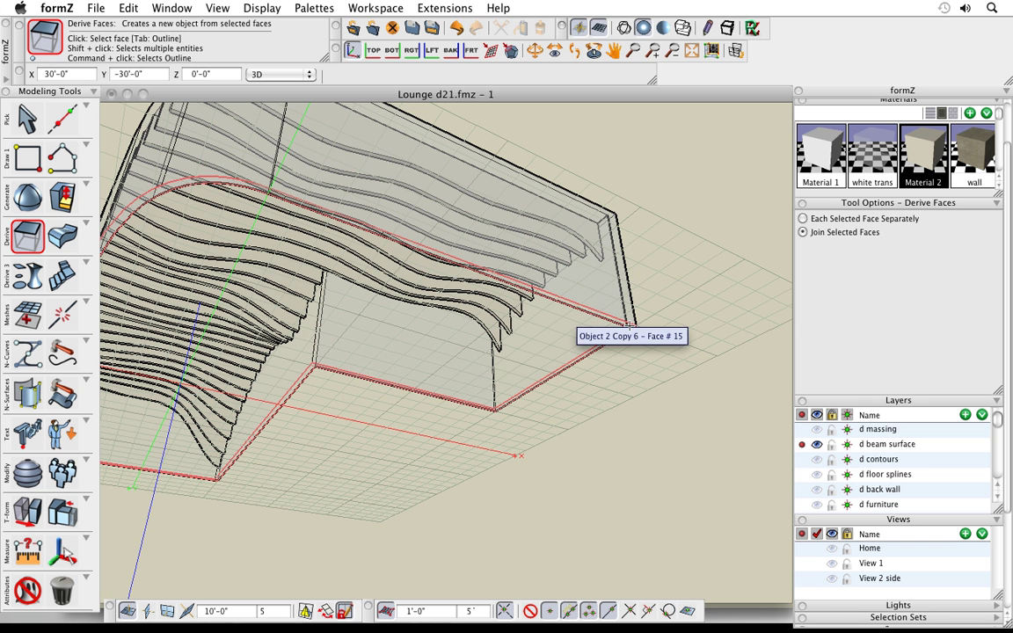
key(Tab)
key(Tab)
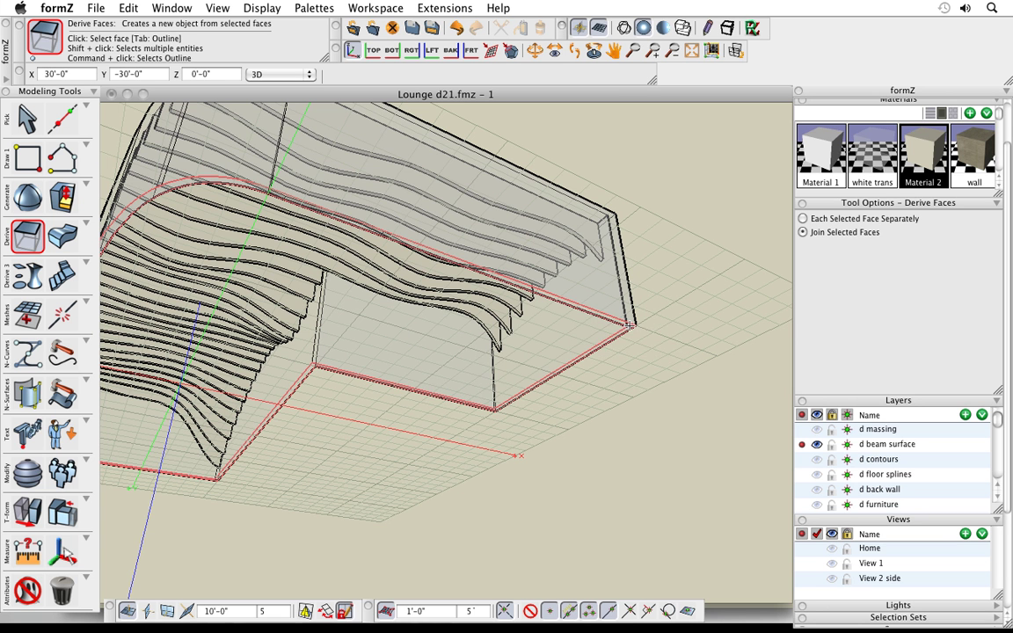
key(Tab)
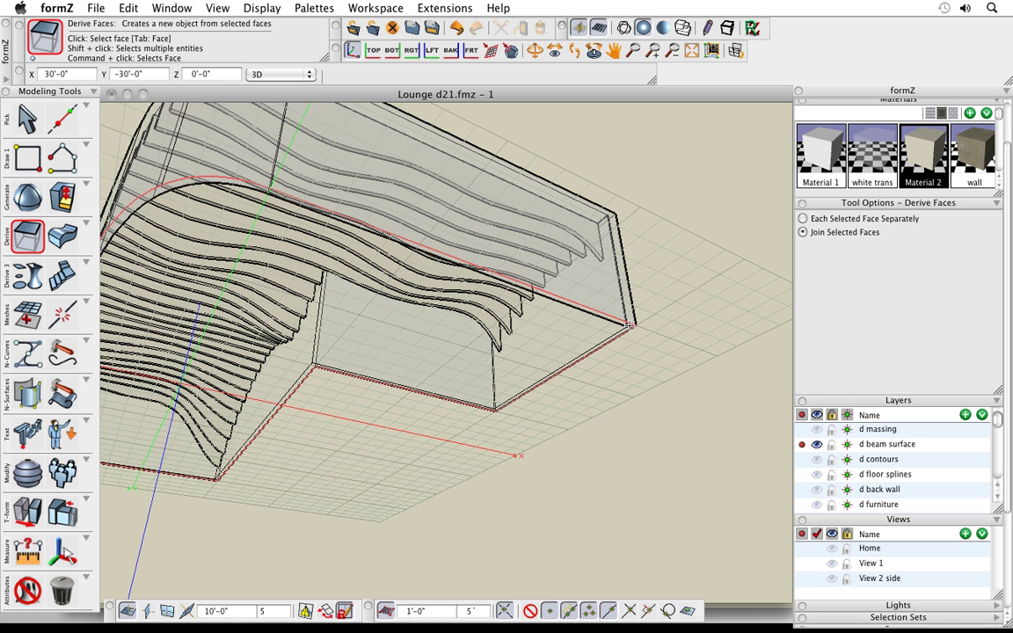
key(Tab)
key(Tab)
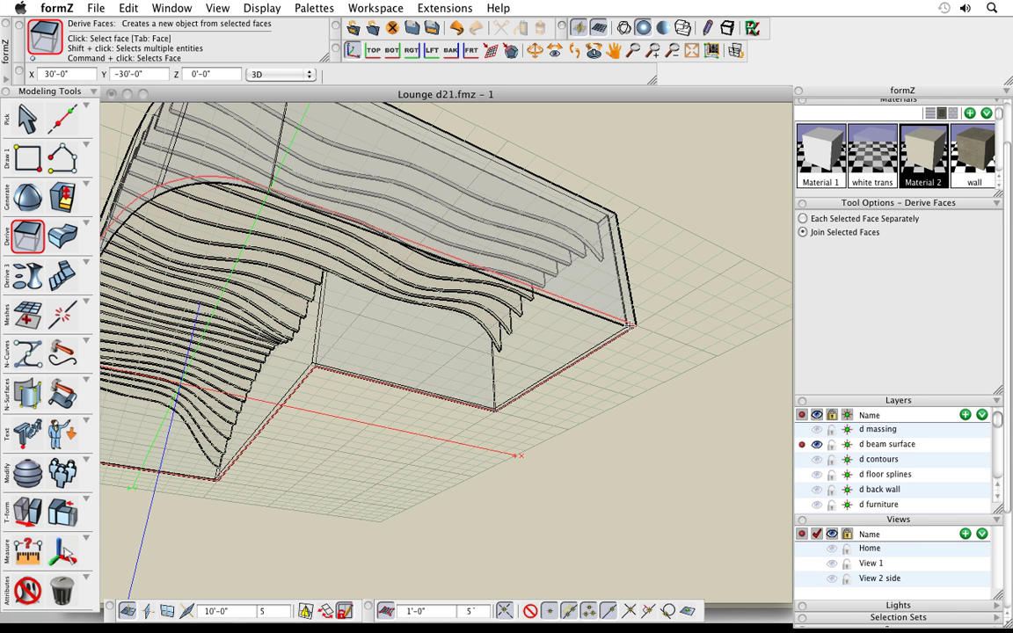
click(630, 325)
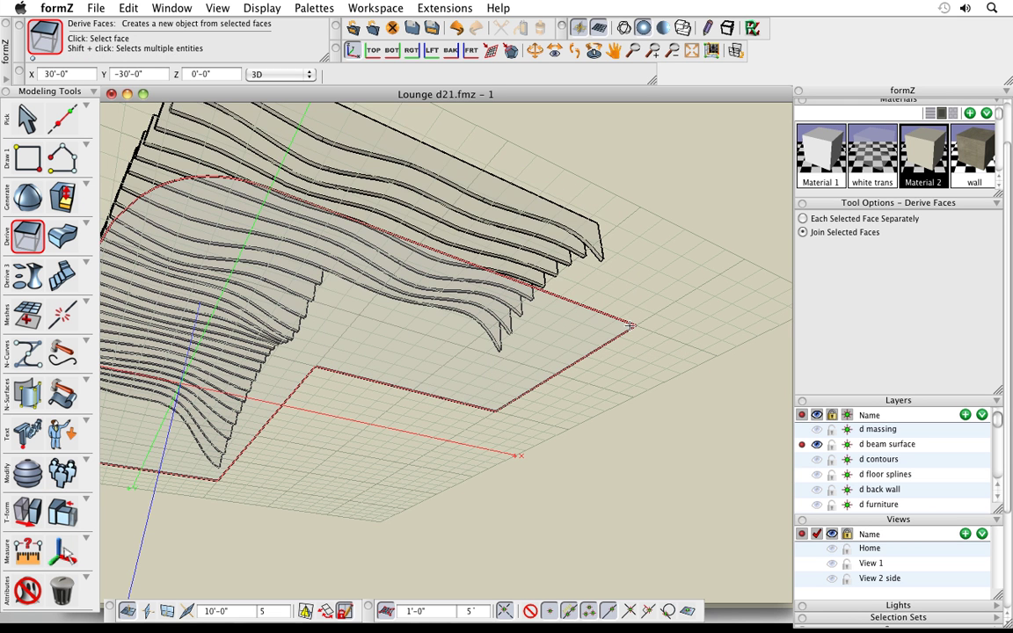
Apply Material 1 to the derived floor surface below the beams.
scroll(635, 324, down, 3)
middle_drag(676, 278, 693, 428)
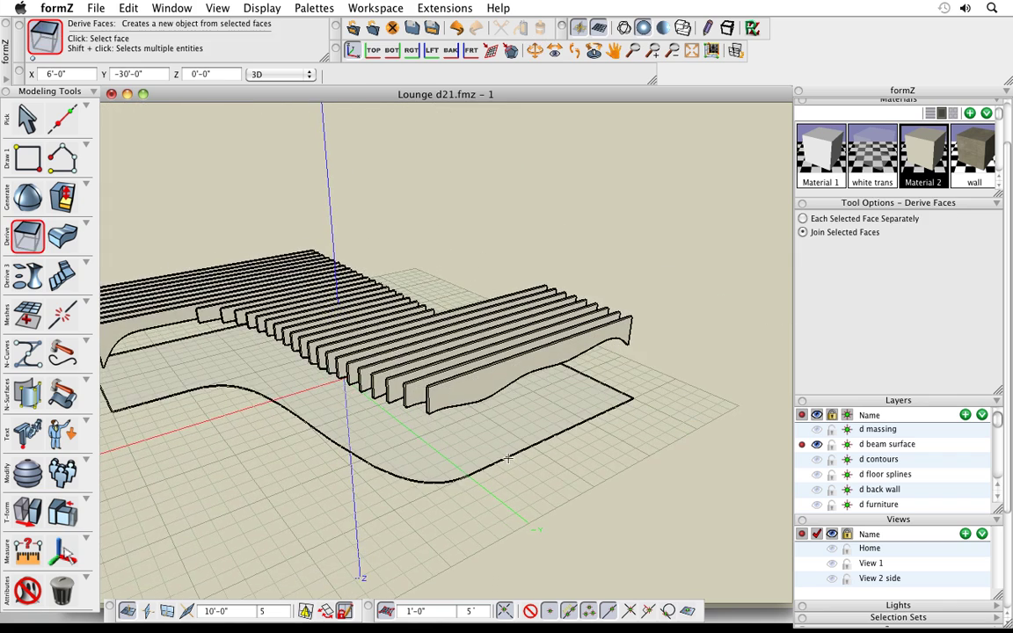
middle_drag(514, 460, 587, 412)
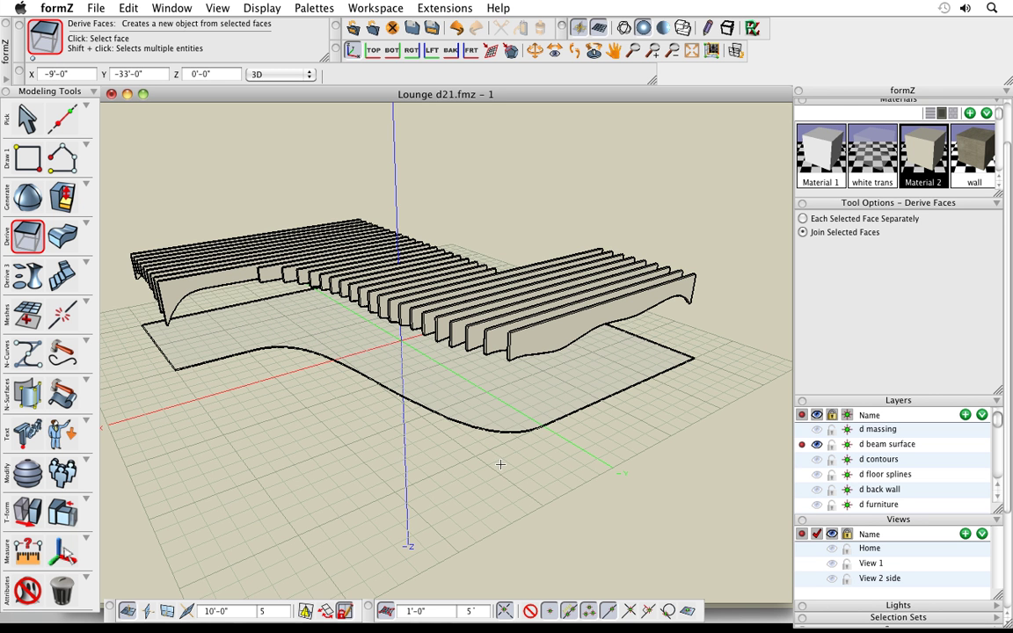
middle_drag(484, 471, 491, 475)
drag(821, 159, 658, 351)
middle_drag(427, 537, 424, 513)
drag(423, 513, 413, 527)
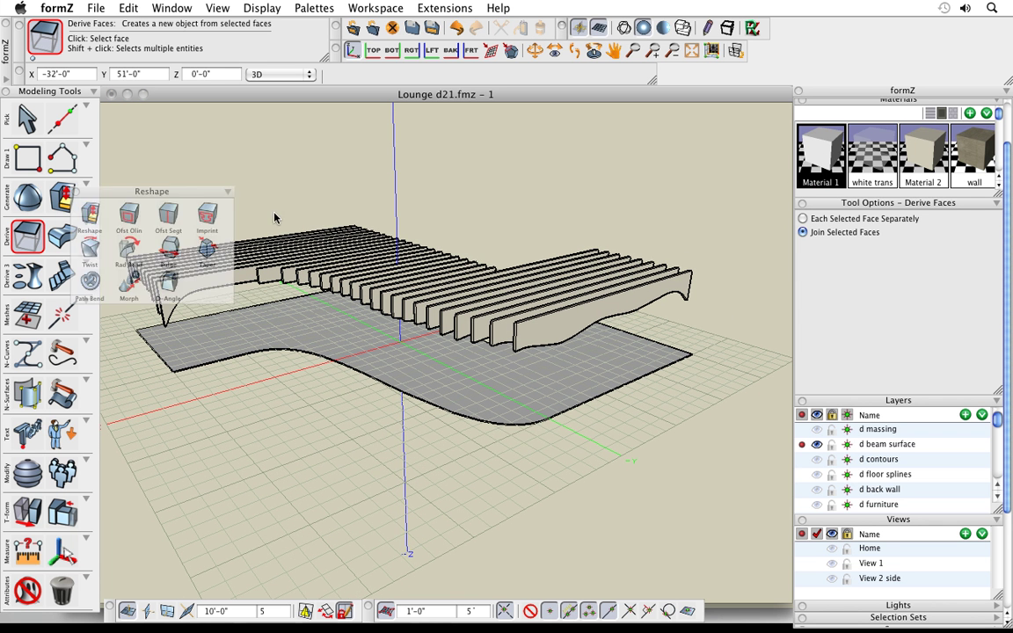
Reshape the floor surface downward 2'-0" perpendicular to the surface to form a solid slab.
key(space)
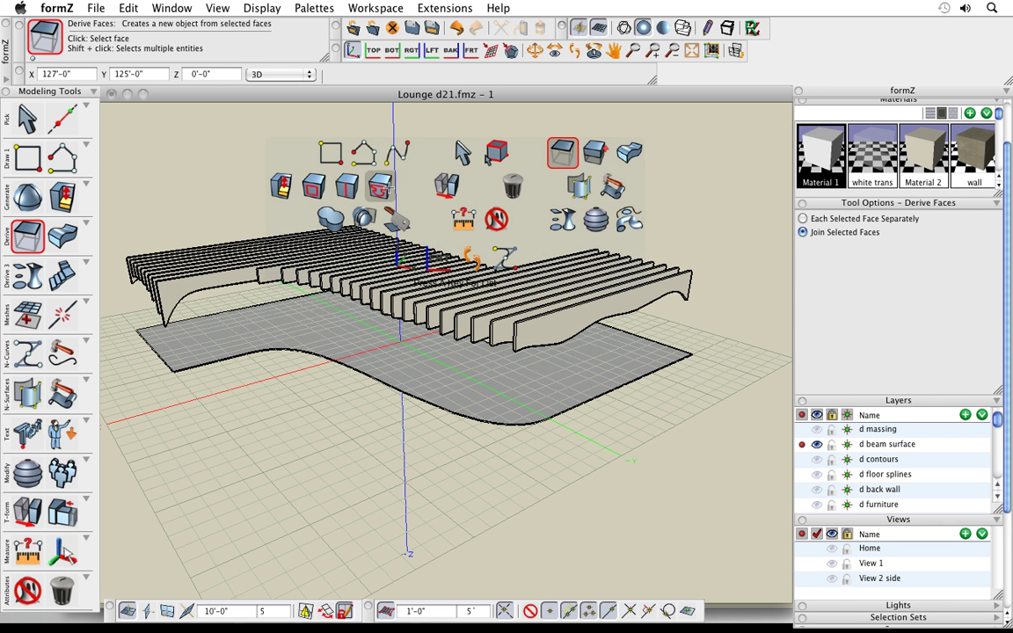
click(282, 186)
click(457, 403)
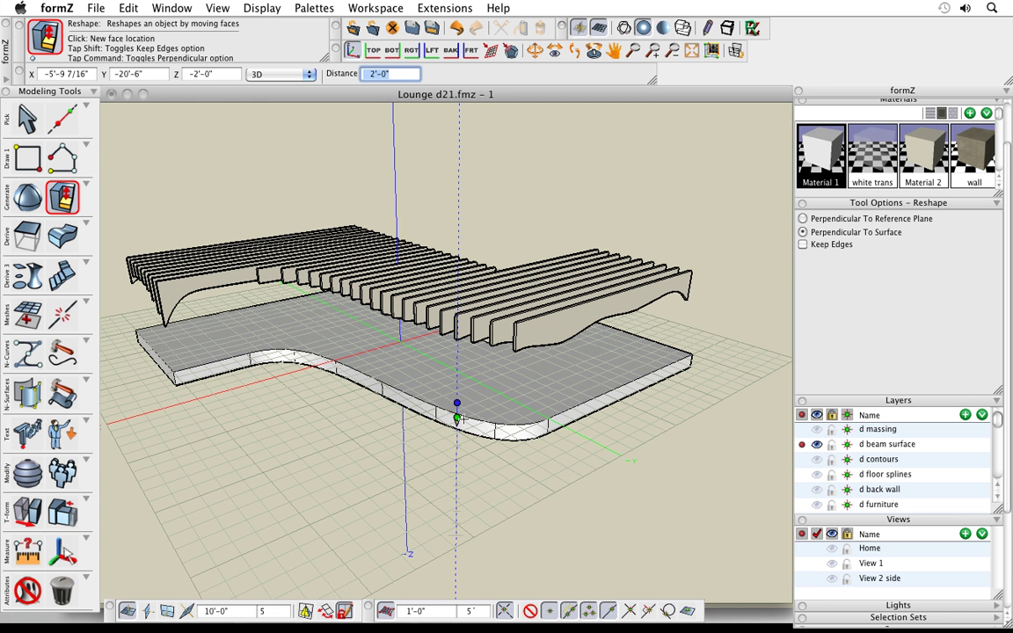
click(456, 419)
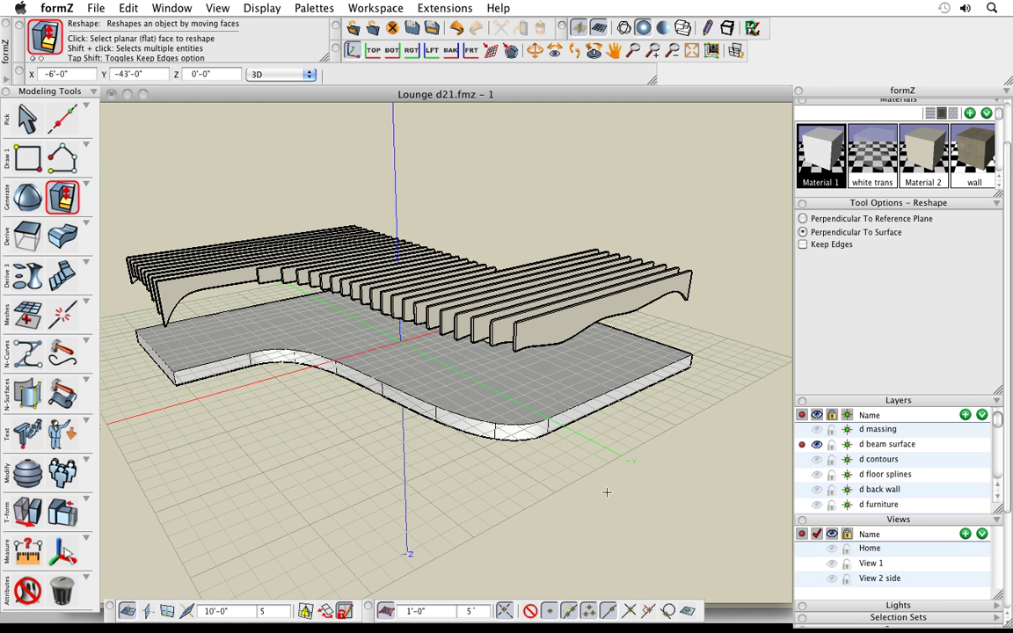
Reshape the slab's underside by -1'-0" to thin the floor from below.
middle_drag(613, 497, 583, 404)
key(v)
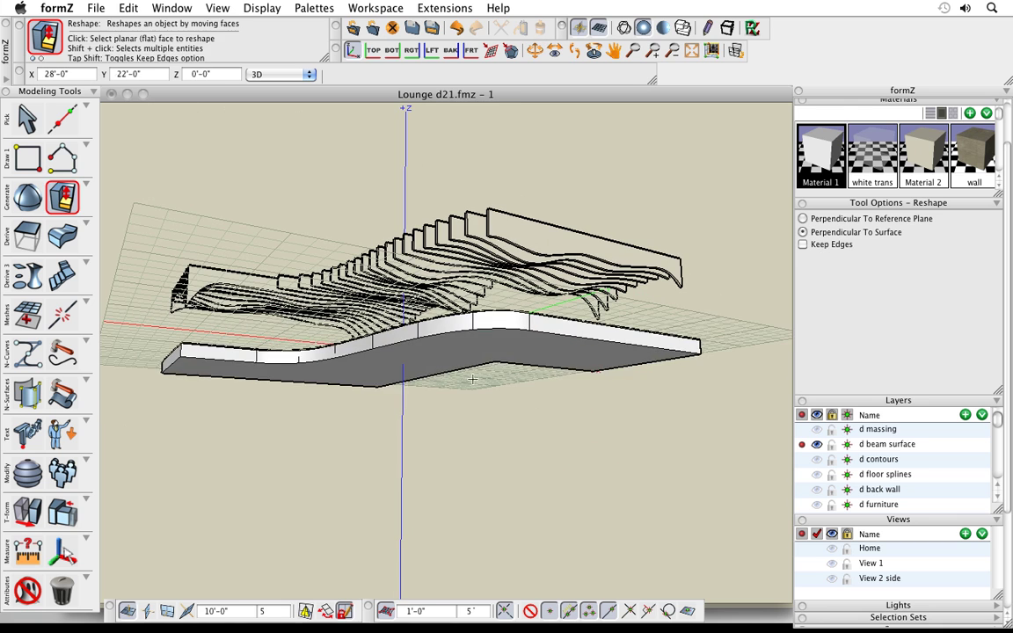
click(431, 348)
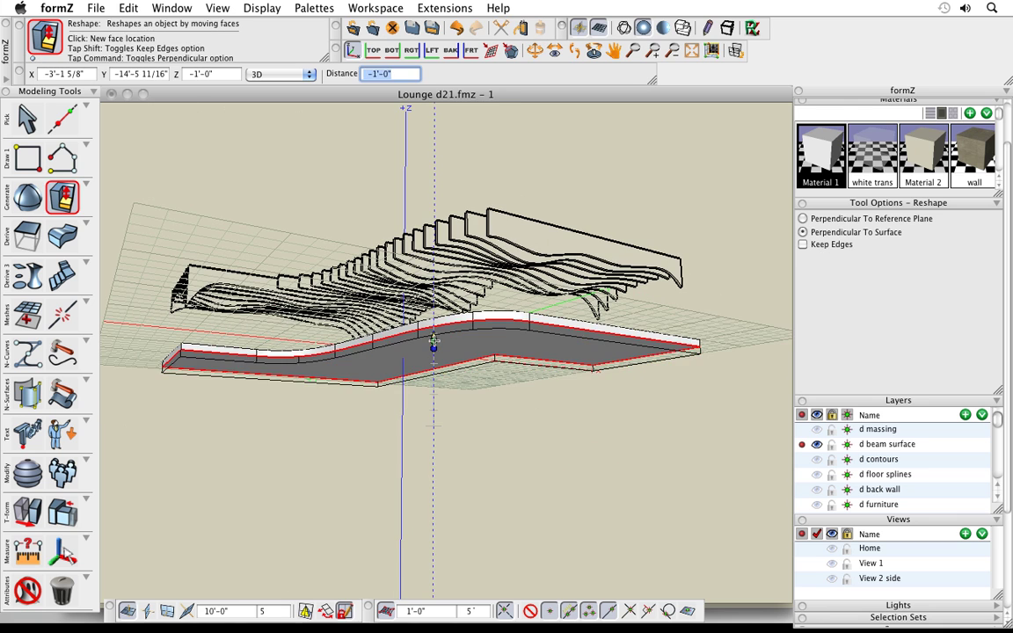
click(433, 348)
middle_drag(693, 330, 701, 400)
drag(701, 401, 669, 419)
middle_drag(668, 420, 689, 416)
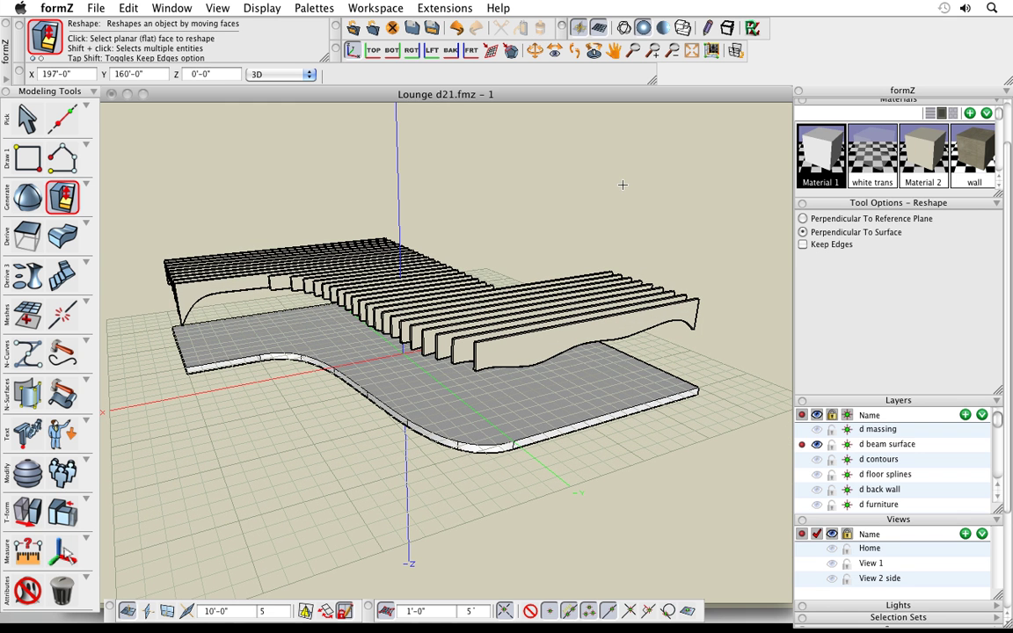
Check the lounge rendering on the presentation slide, return to formZ and make d floor splines the active visible layer in place of d beam surface.
key(super+Tab)
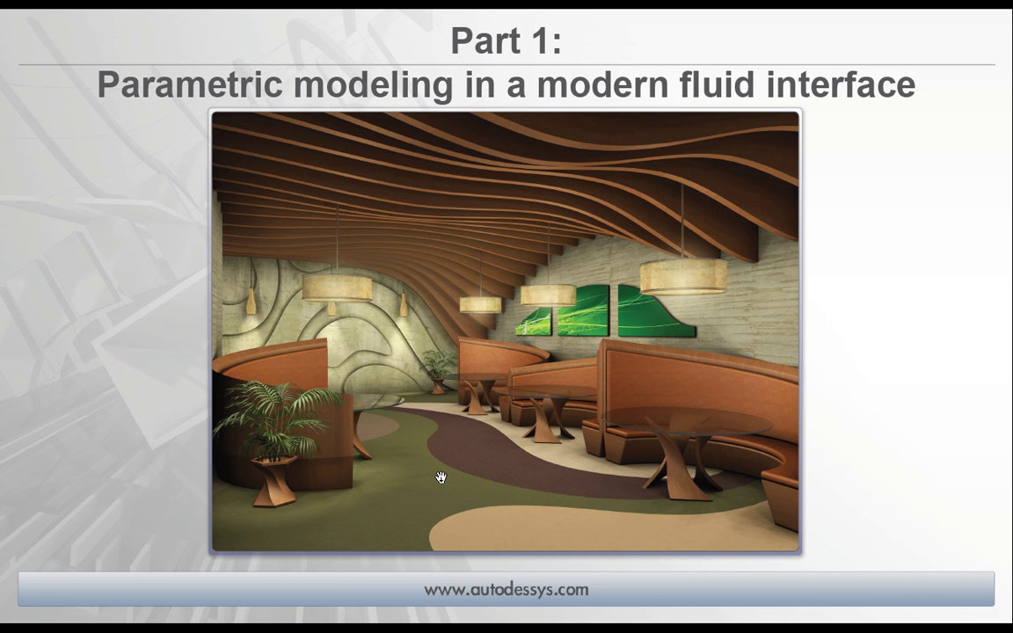
key(super+Tab)
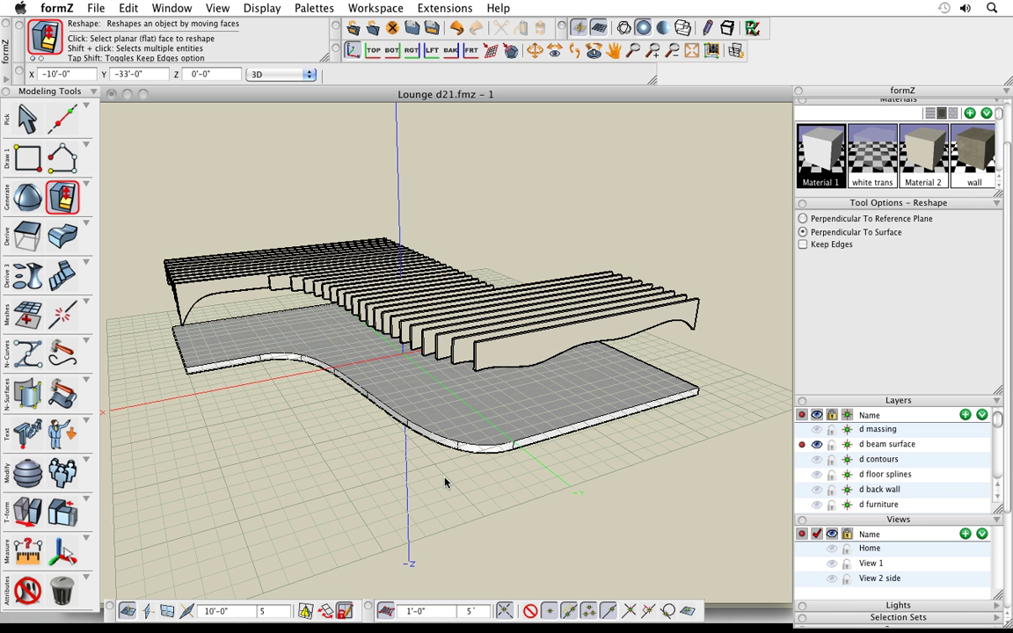
click(801, 475)
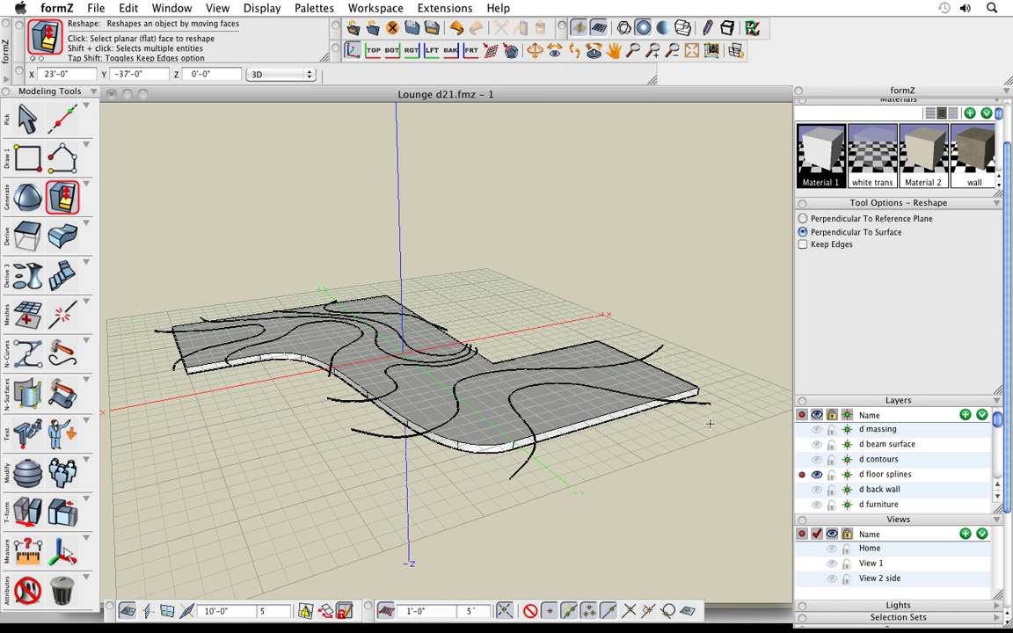
middle_drag(638, 255, 626, 291)
right_click(526, 234)
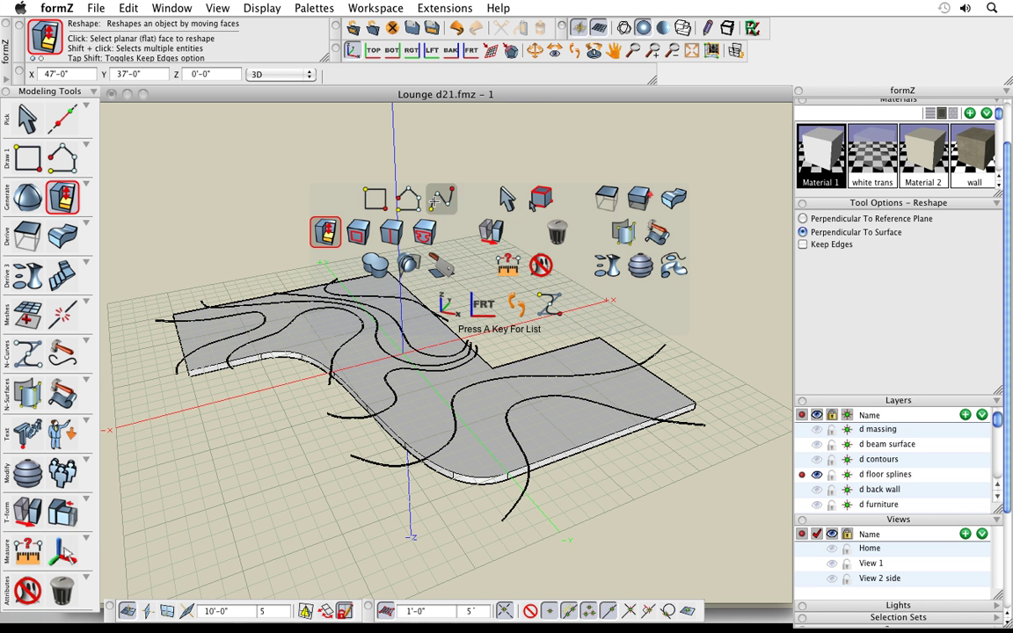
click(463, 204)
middle_drag(607, 503, 637, 507)
Imprint the outermost spline near the slab's -Y end into the floor slab with the Imprint tool.
right_click(440, 179)
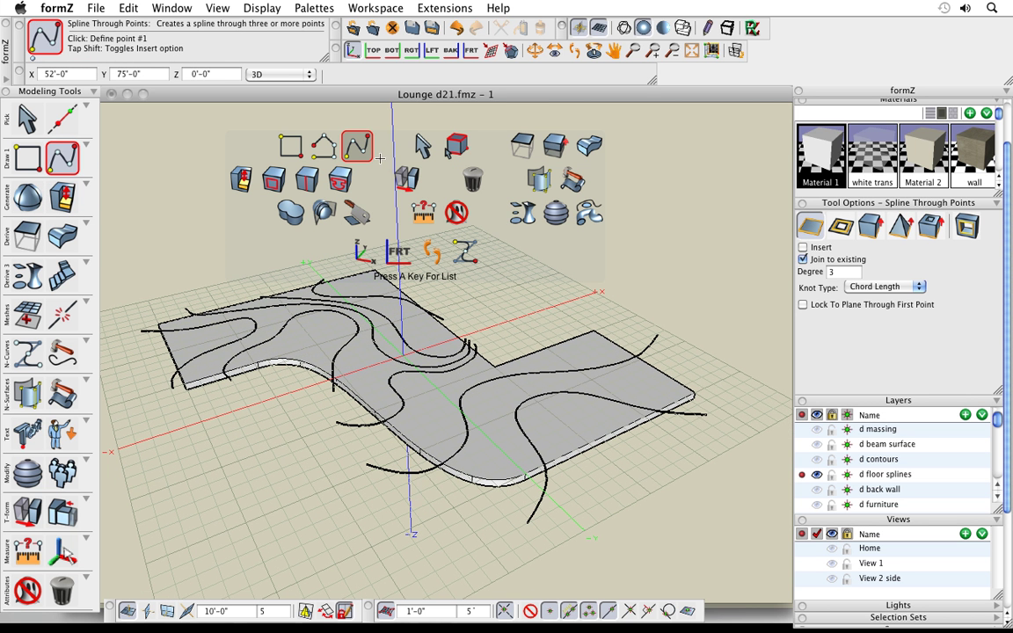
click(341, 180)
click(61, 204)
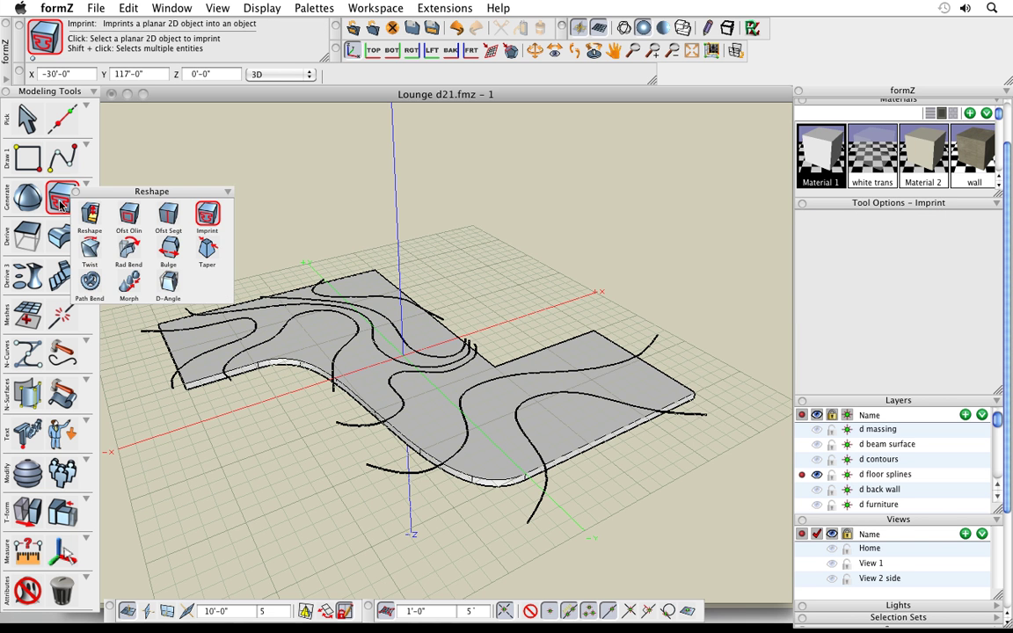
click(689, 415)
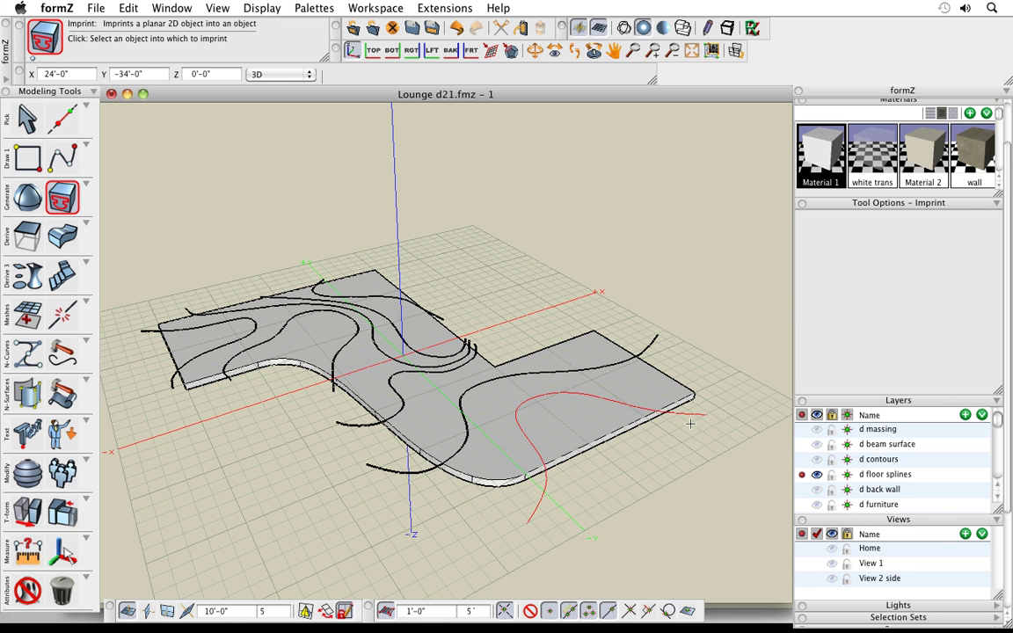
click(651, 393)
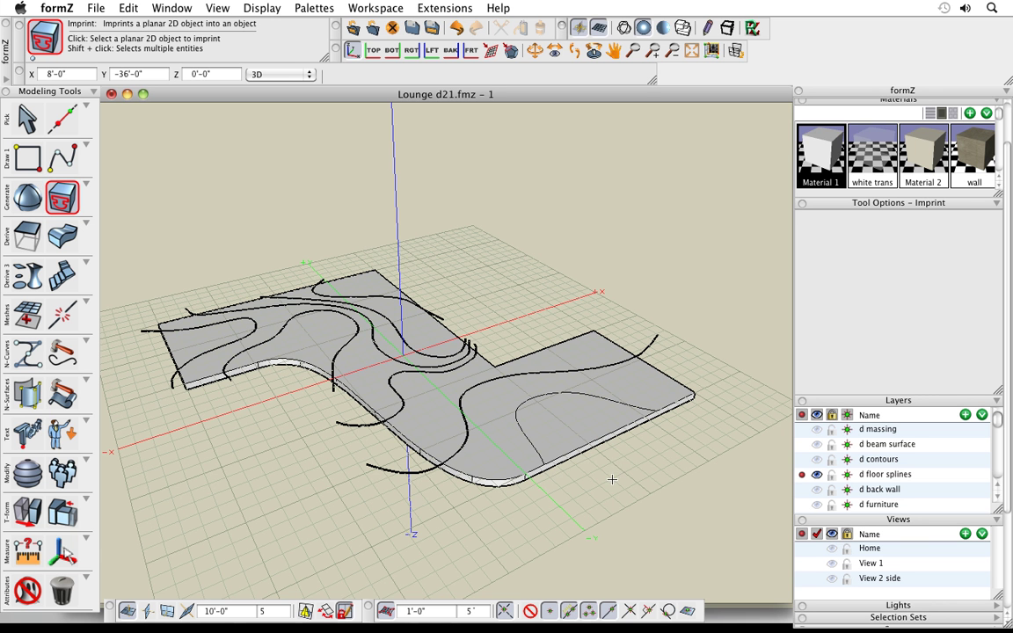
Select all the remaining floor splines together and imprint them into the floor slab.
middle_drag(612, 480, 606, 325)
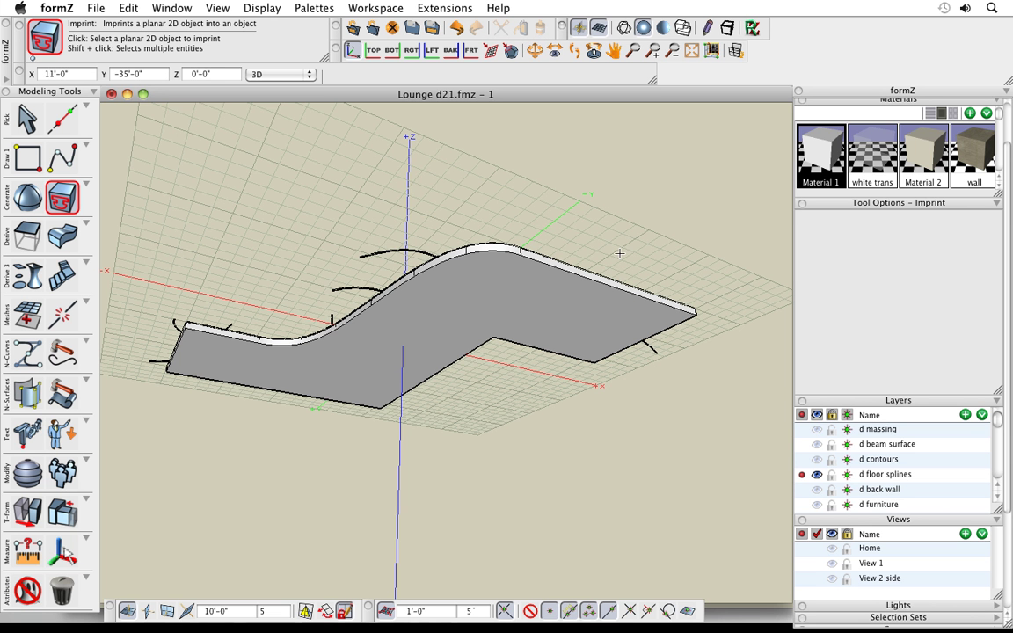
middle_drag(620, 240, 669, 409)
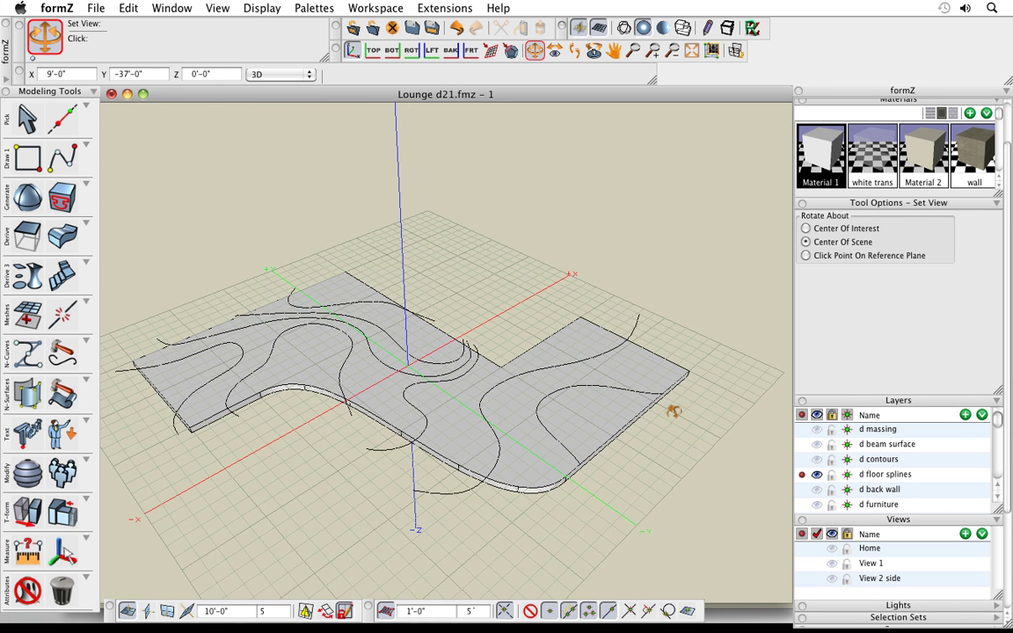
click(28, 117)
drag(153, 189, 640, 540)
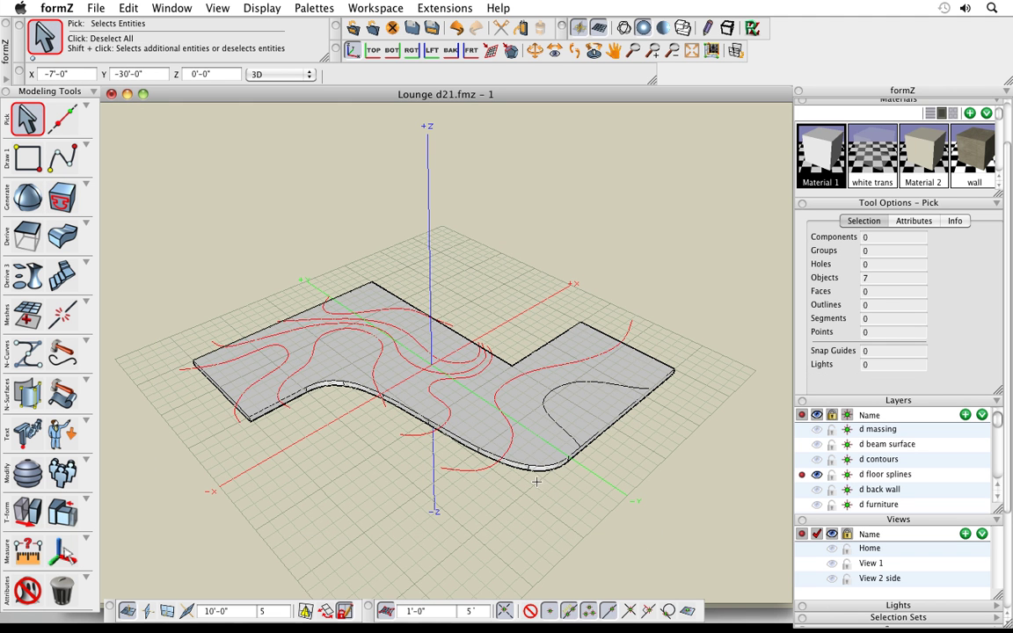
key(space)
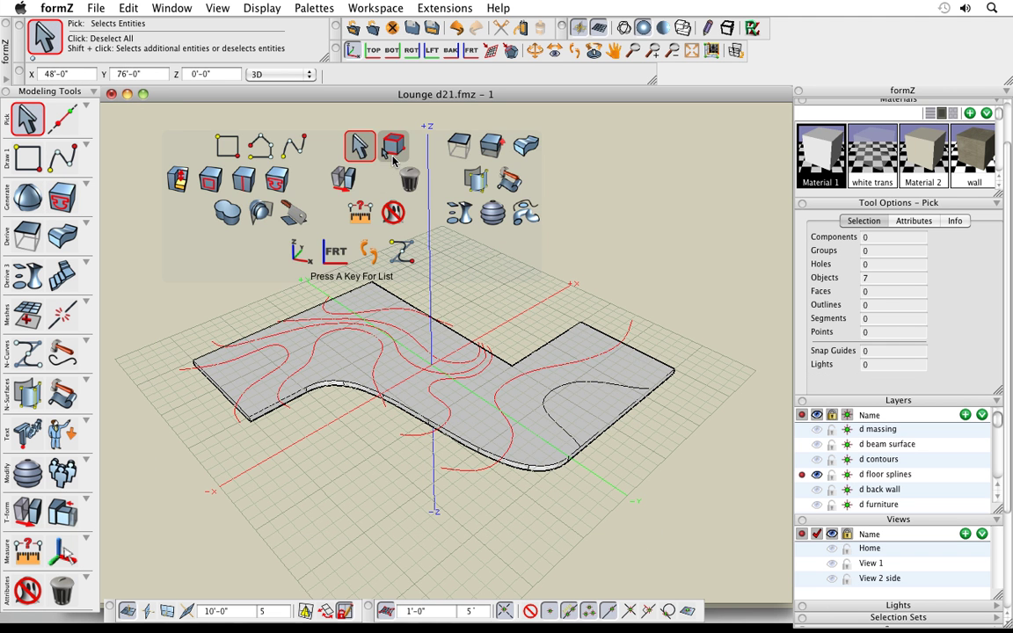
click(274, 183)
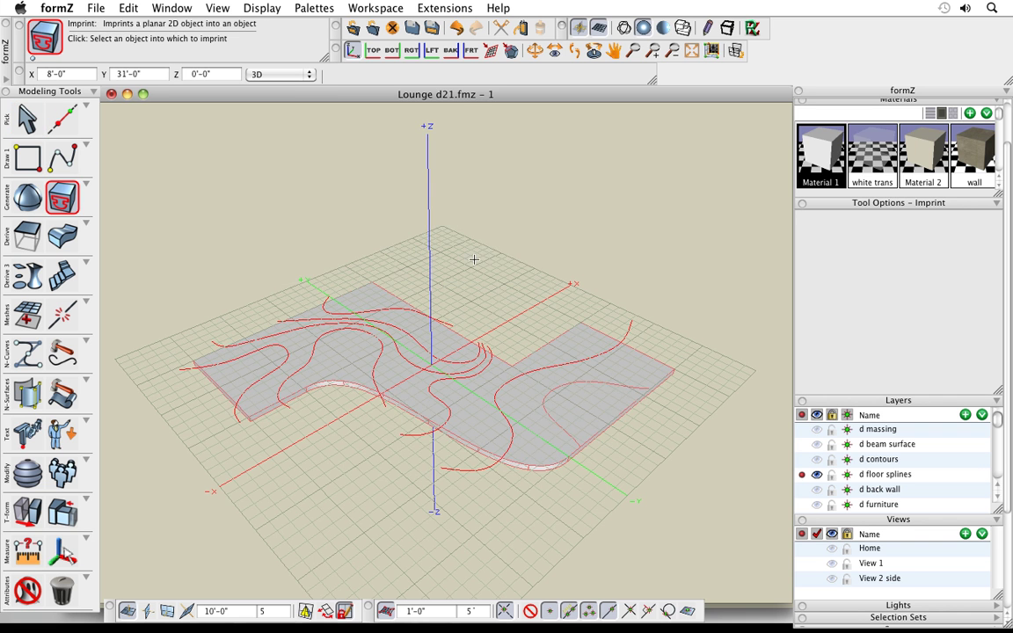
middle_drag(553, 480, 515, 487)
drag(515, 486, 583, 413)
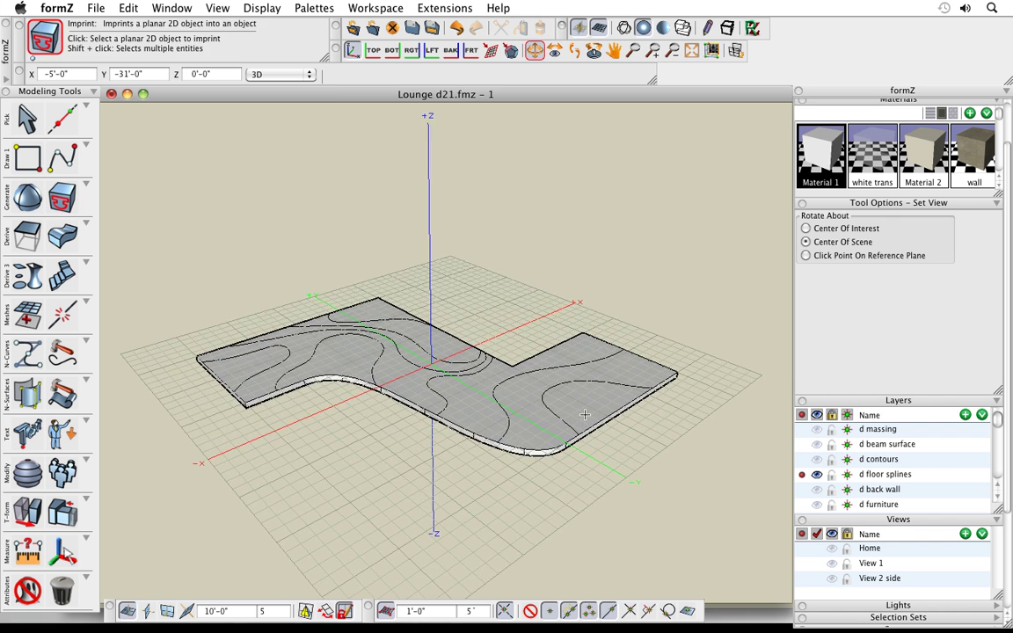
Apply the carpet 01 material to the entire floor slab.
drag(648, 234, 583, 233)
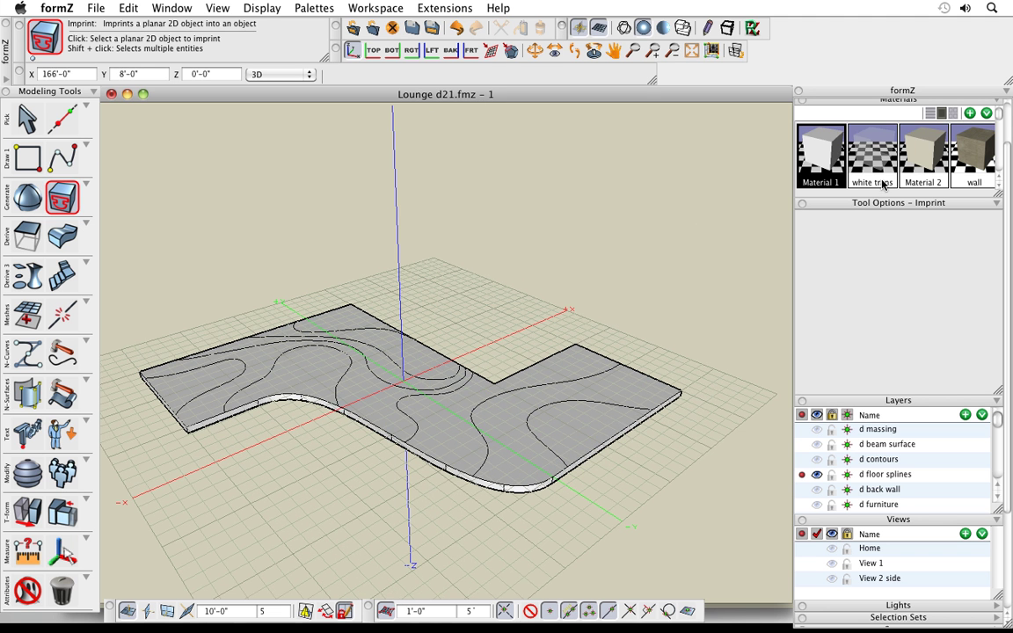
scroll(957, 174, down, 3)
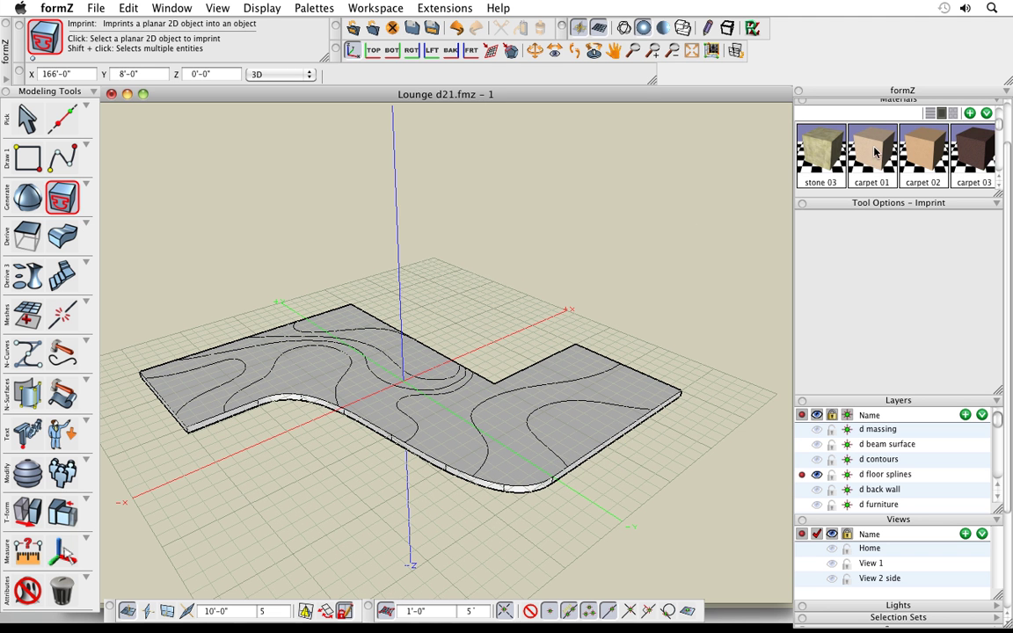
drag(874, 153, 621, 367)
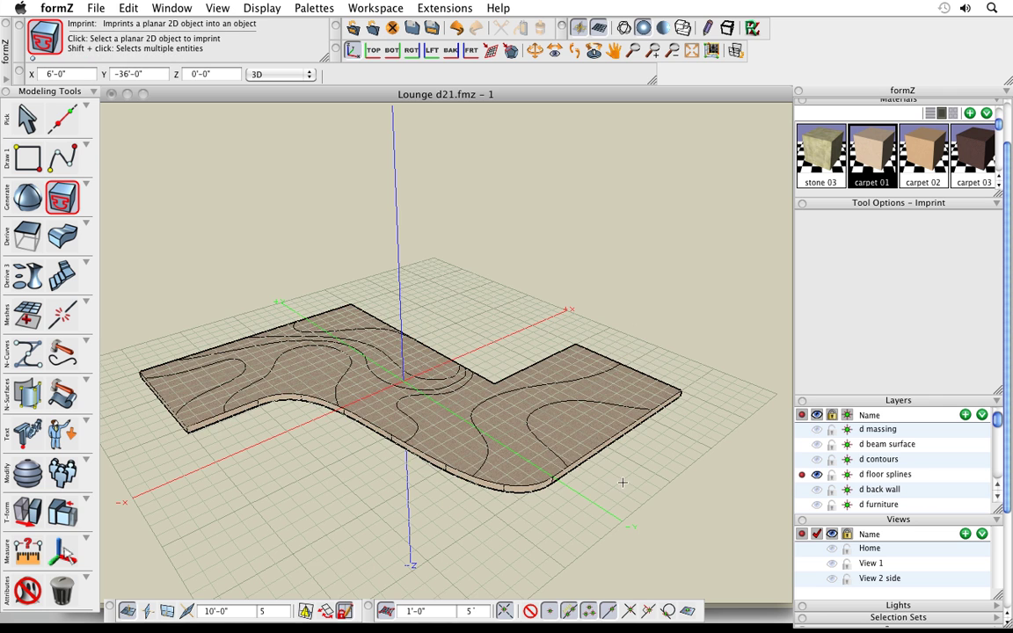
Apply carpet 02 to the two rounded floor patches, and carpet 03 to the central band and the +X corner region.
mouse_move(622, 483)
middle_down()
mouse_move(578, 312)
mouse_move(610, 483)
middle_up()
scroll(554, 304, down, 1)
middle_drag(538, 346, 558, 315)
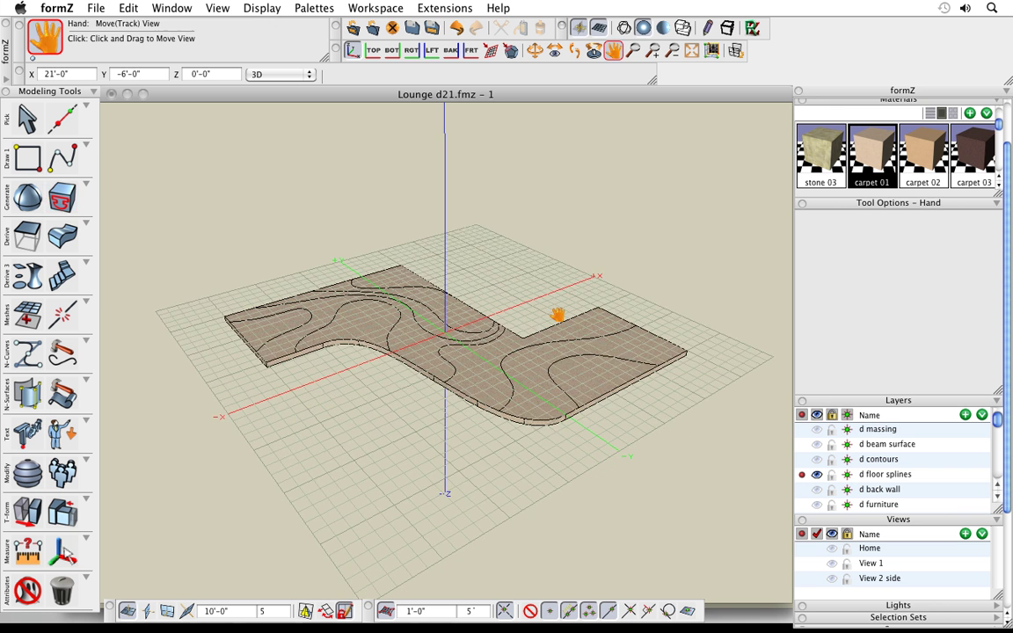
scroll(532, 307, up, 1)
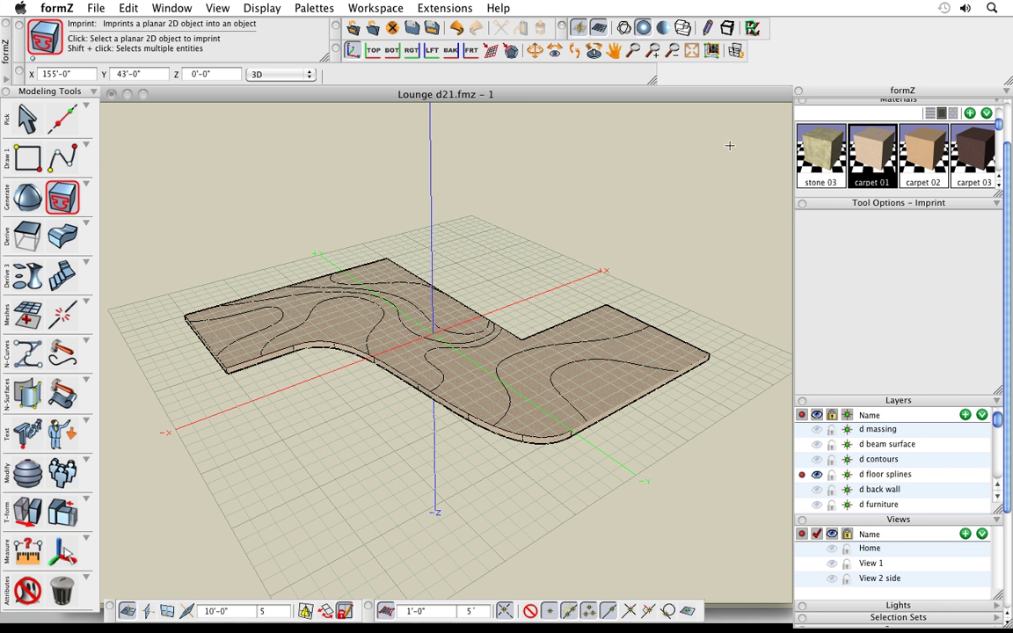
drag(935, 156, 352, 304)
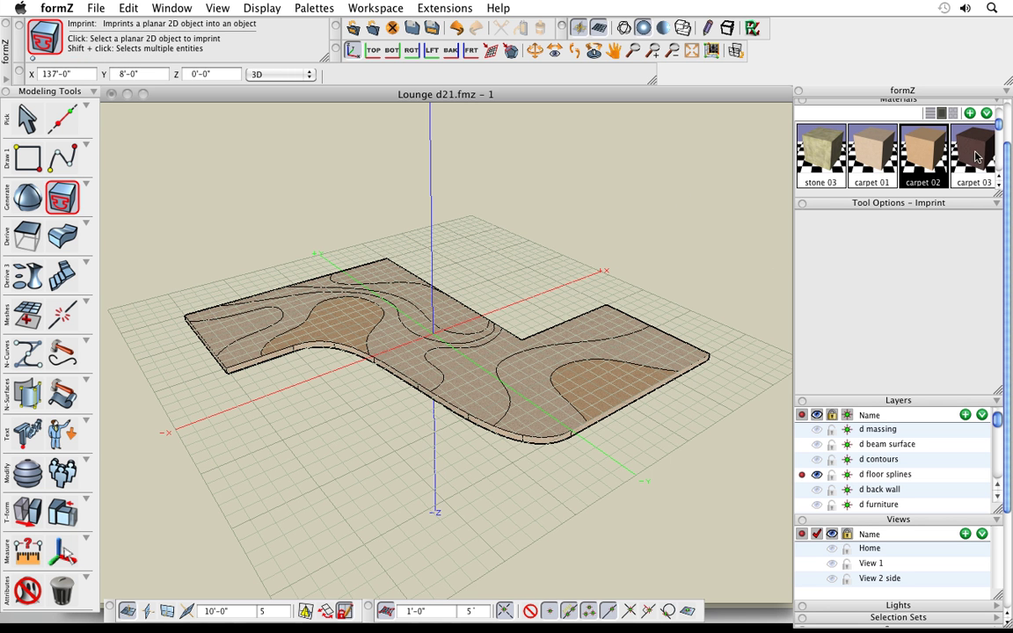
drag(977, 157, 453, 370)
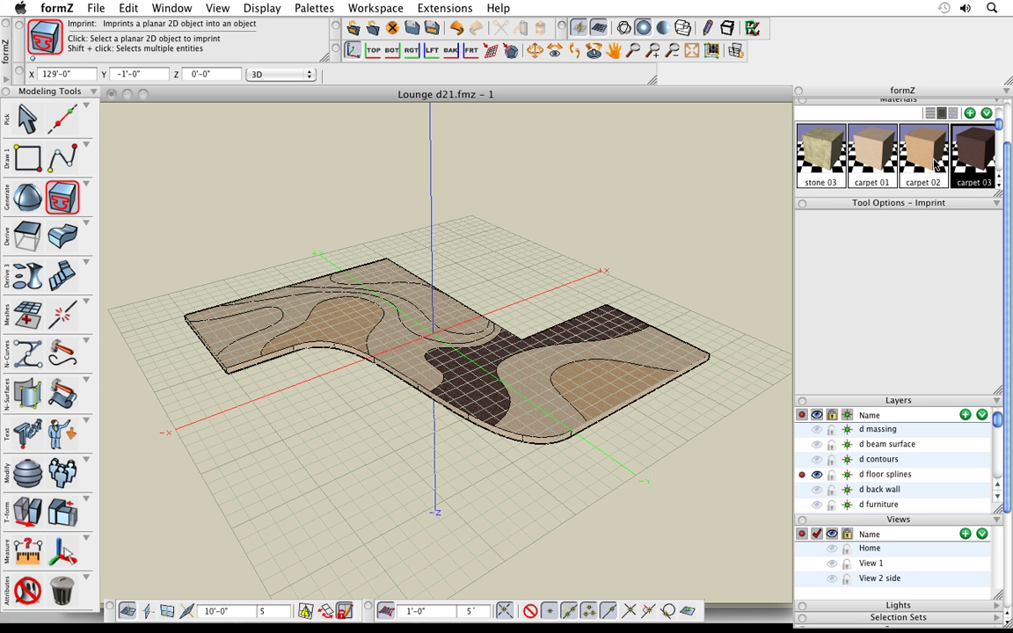
Apply carpet 10 to the curved strip along the +Y side, and carpet 04 to the -X end patch and the large area around it.
scroll(937, 165, down, 1)
drag(840, 156, 293, 304)
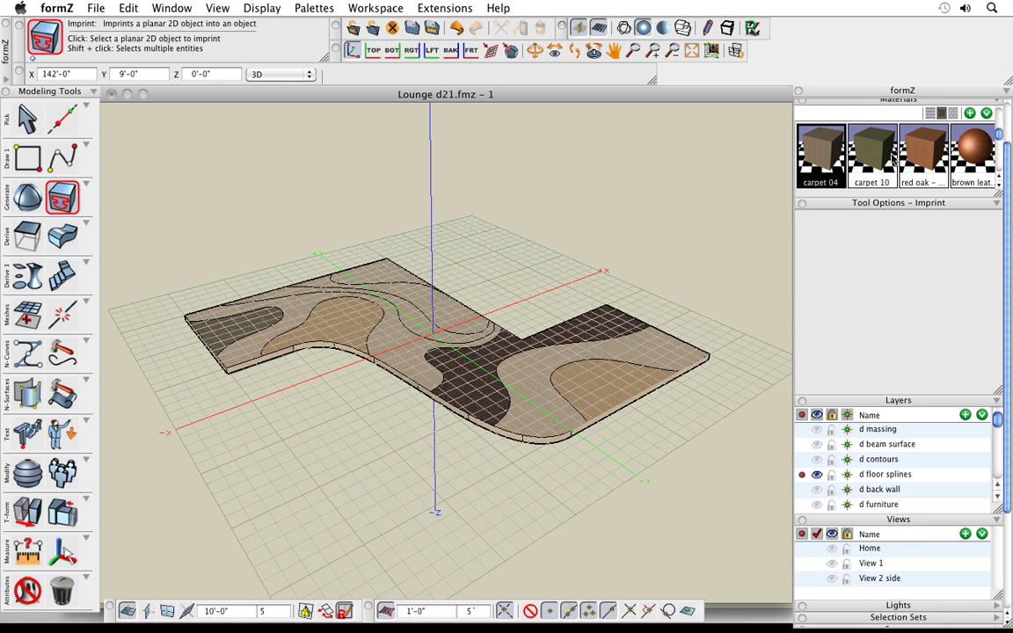
drag(877, 155, 387, 264)
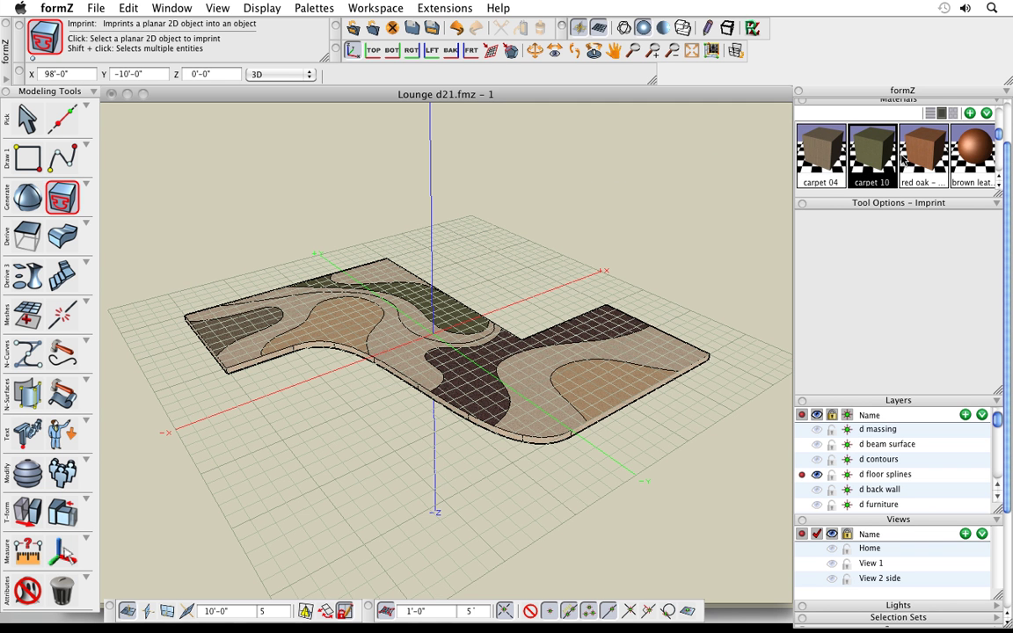
drag(804, 150, 413, 354)
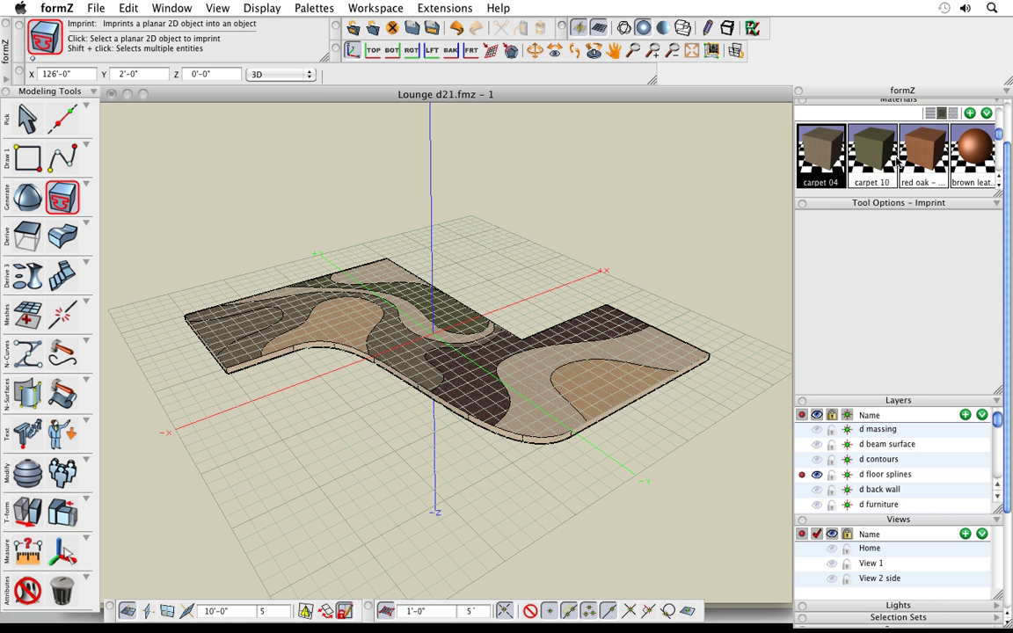
Examine the carpeted floor from above and below, compare it with the lounge rendering on the presentation slide, and return to formZ.
scroll(877, 161, up, 1)
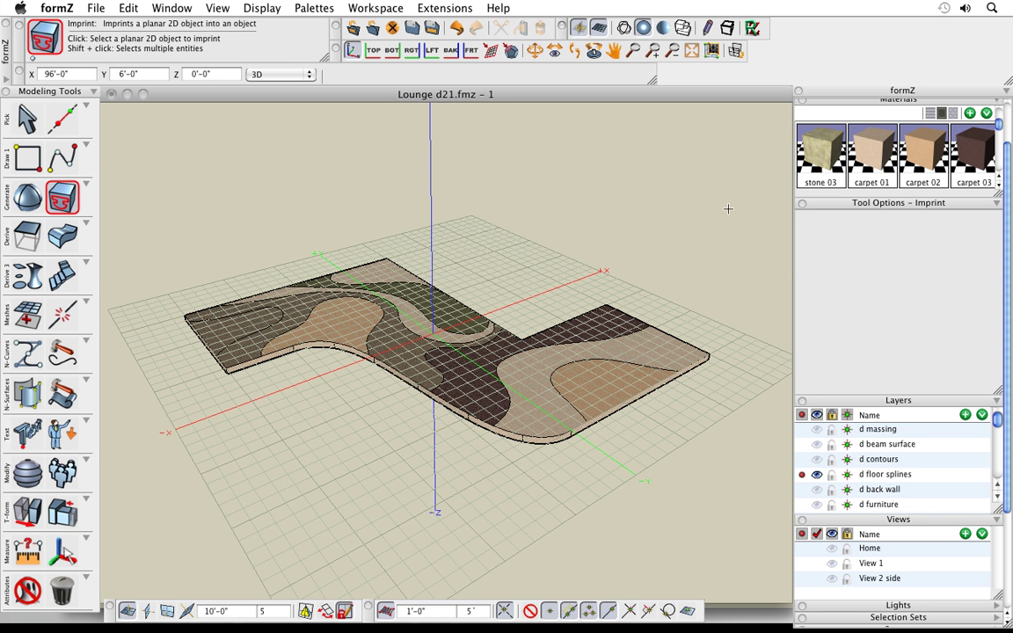
middle_drag(674, 274, 663, 339)
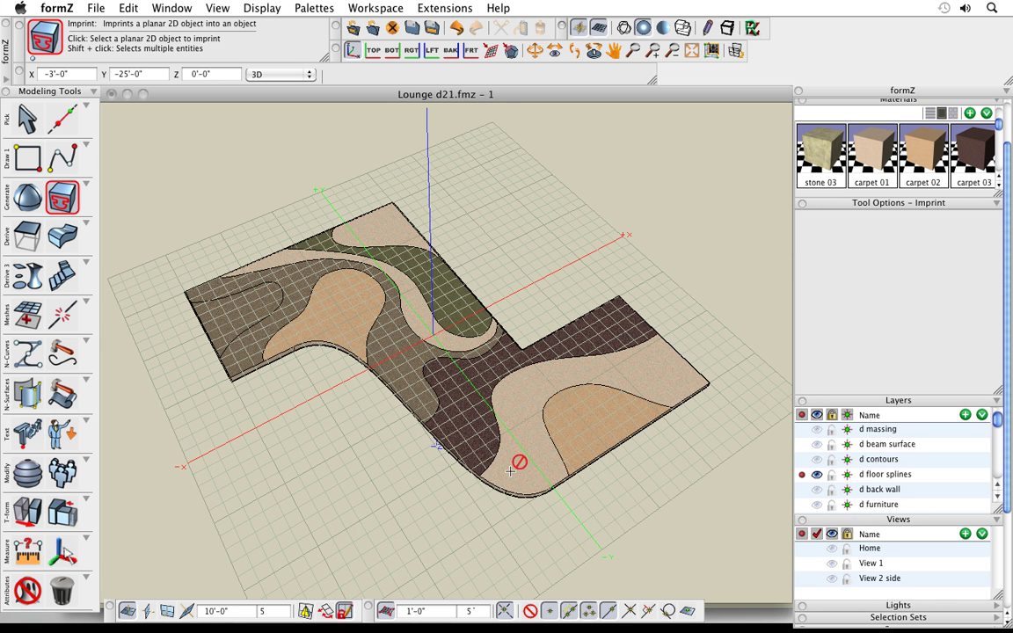
middle_drag(545, 351, 586, 267)
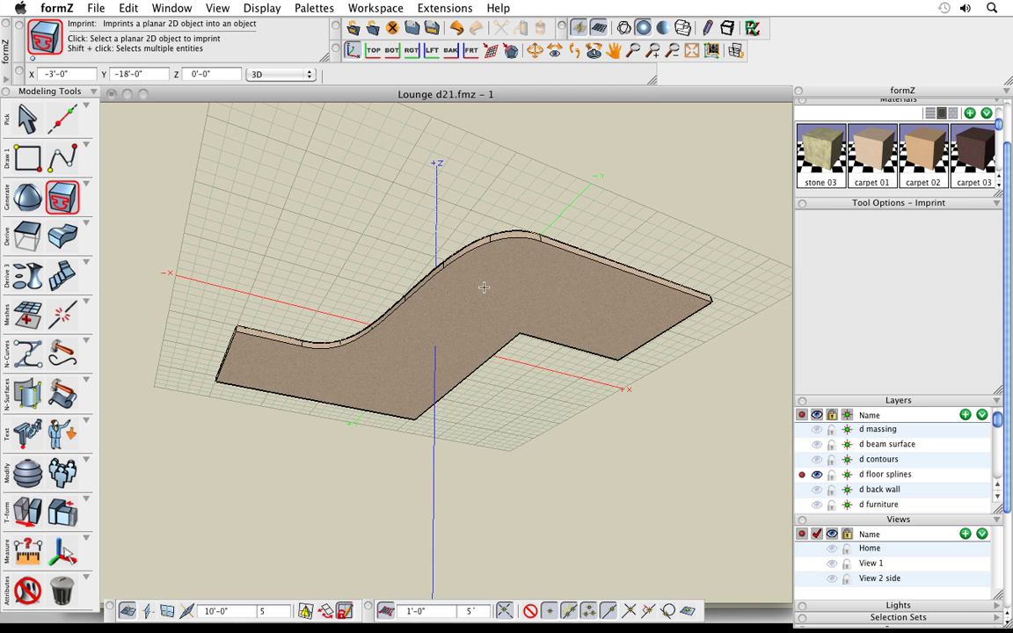
middle_drag(502, 256, 736, 459)
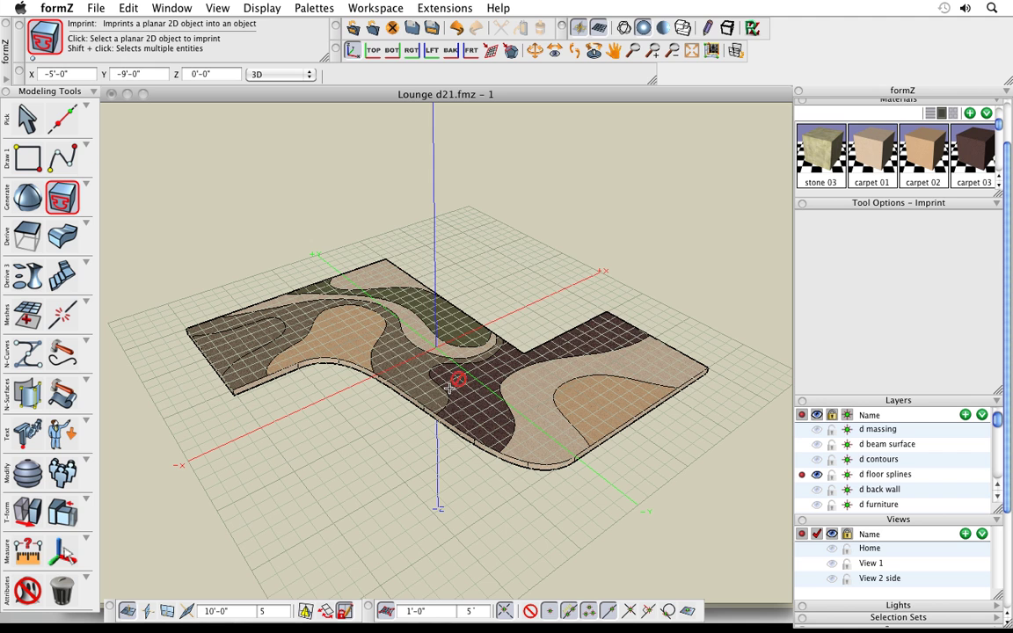
key(super+Tab)
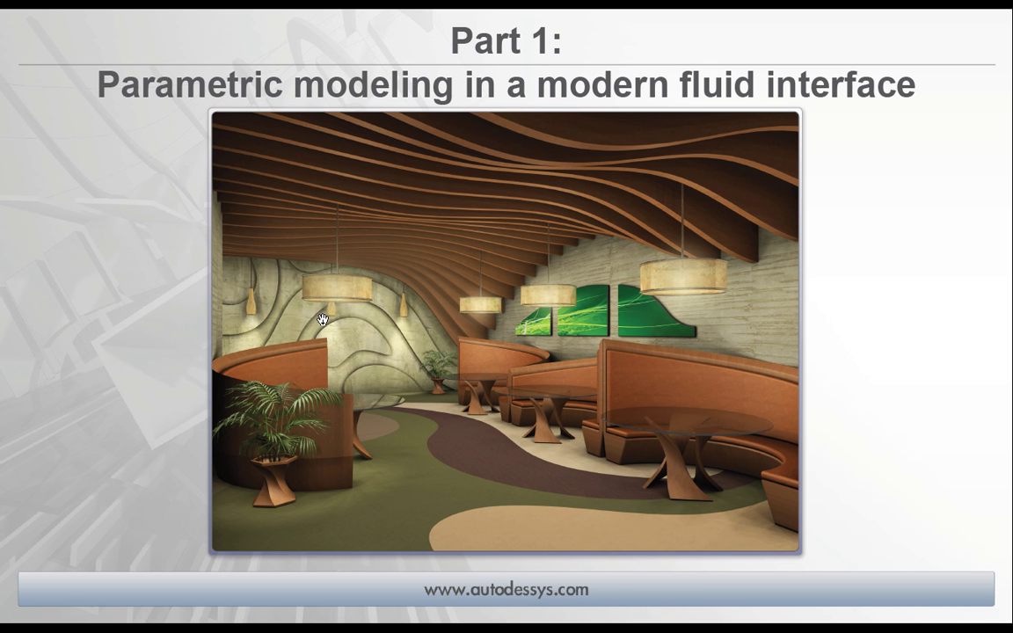
key(super+Tab)
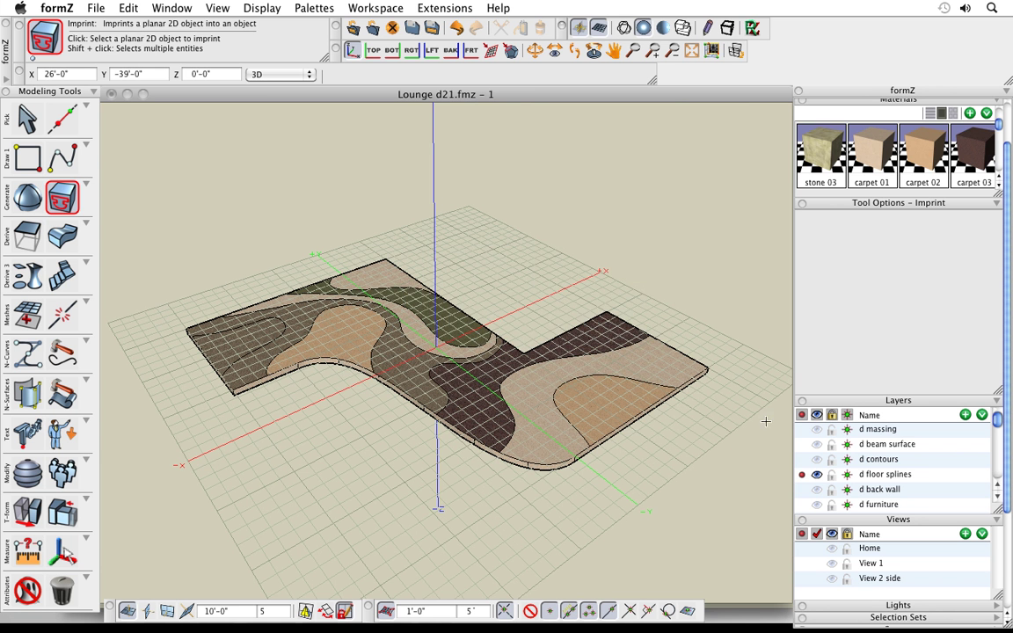
Make d back wall the active visible layer, check the wall splines from View 1, and restore the Home view.
click(803, 489)
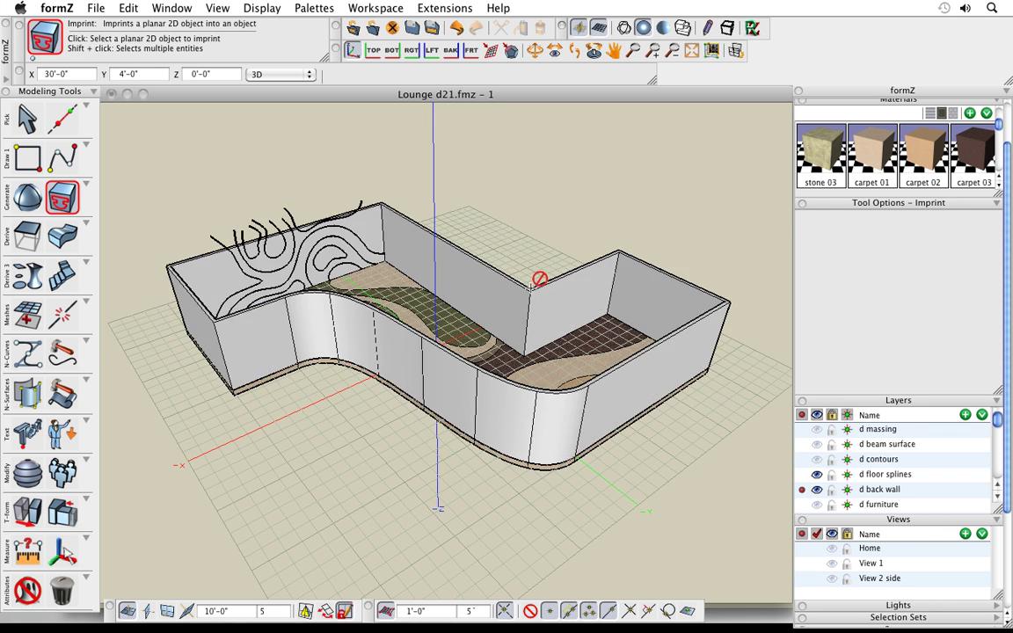
middle_drag(511, 307, 559, 338)
scroll(333, 266, up, 5)
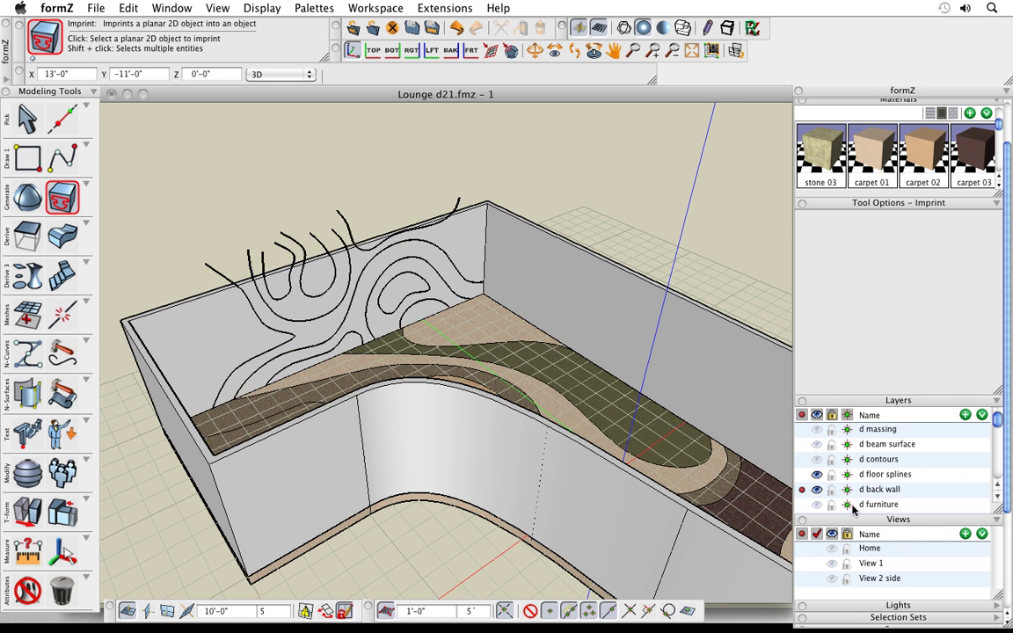
click(803, 564)
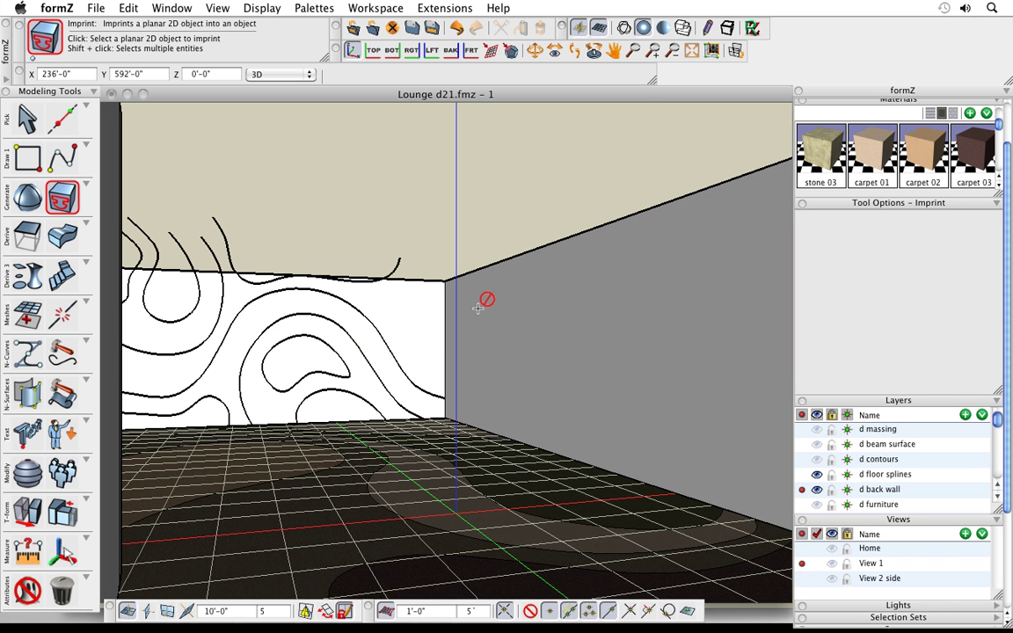
click(802, 550)
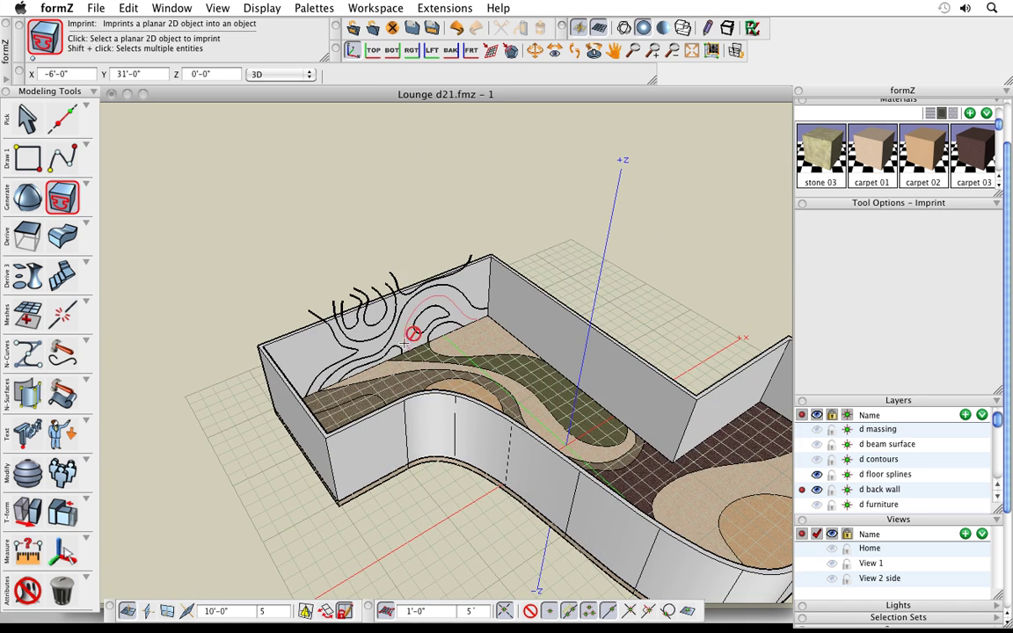
Select all the splines on the back wall together and imprint them into the wall enclosure.
click(26, 121)
drag(522, 195, 273, 430)
right_click(326, 181)
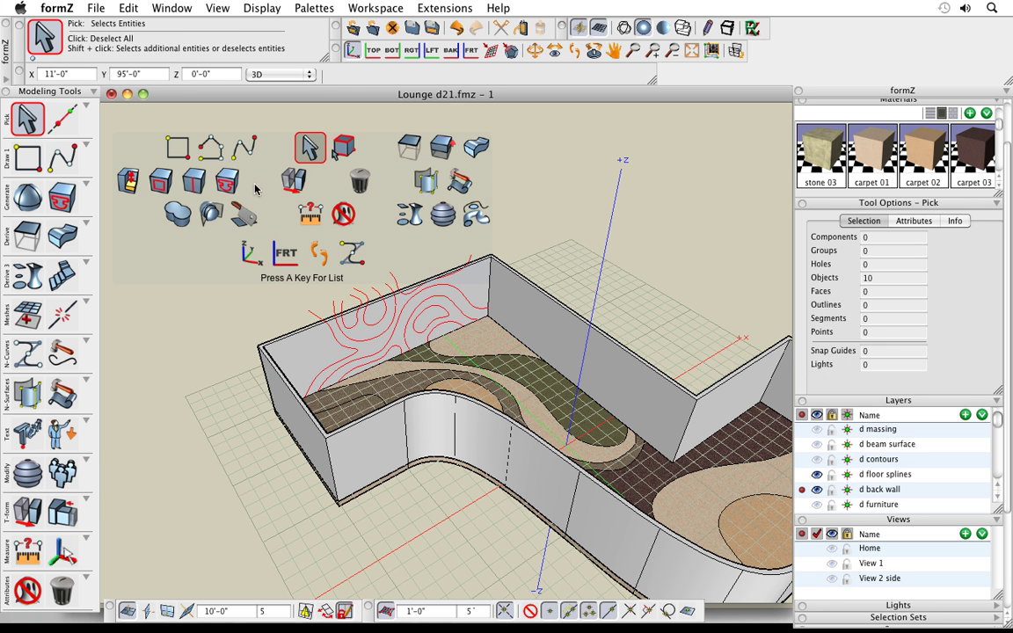
click(227, 180)
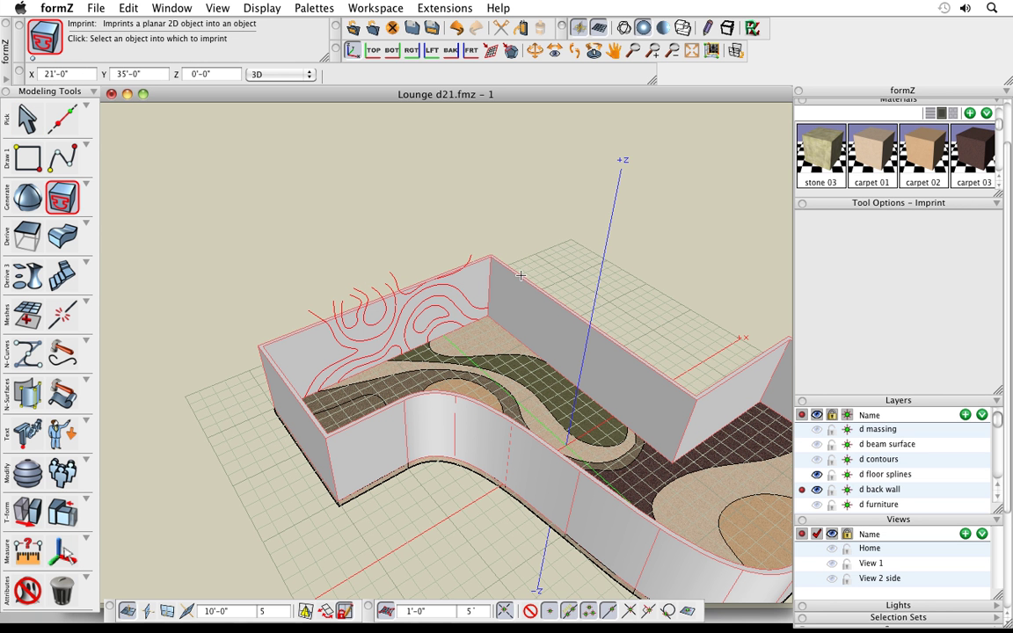
click(424, 325)
click(441, 316)
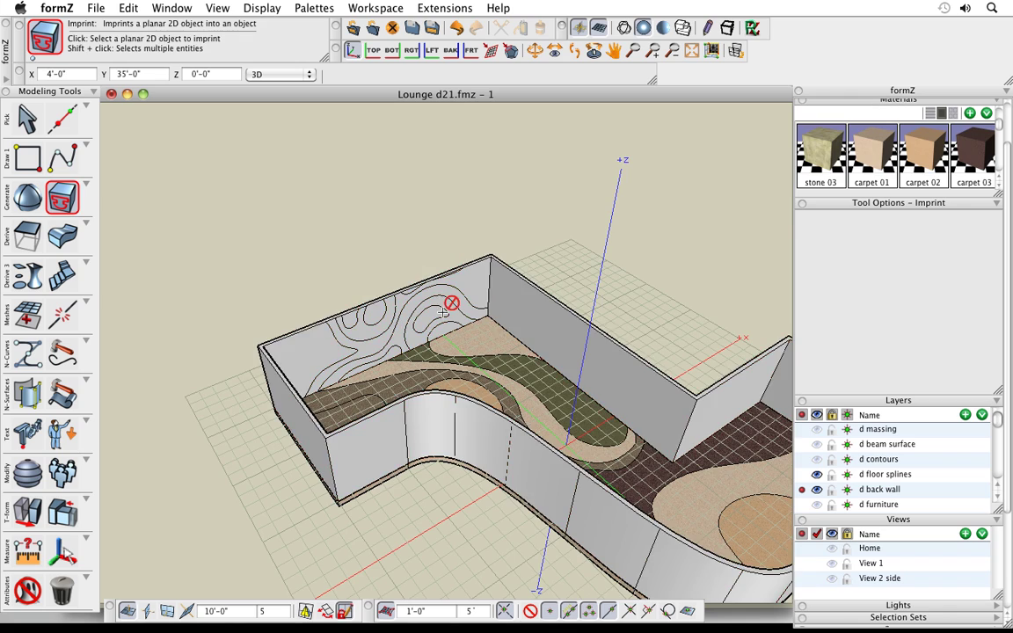
Set the grid snap spacing to 0'-6" with the view turned toward the imprinted back wall.
mouse_move(373, 357)
middle_down()
mouse_move(740, 324)
mouse_move(649, 343)
mouse_move(543, 386)
mouse_move(343, 356)
middle_up()
middle_drag(544, 368, 329, 404)
middle_drag(395, 325, 511, 358)
scroll(443, 289, up, 4)
scroll(459, 388, down, 4)
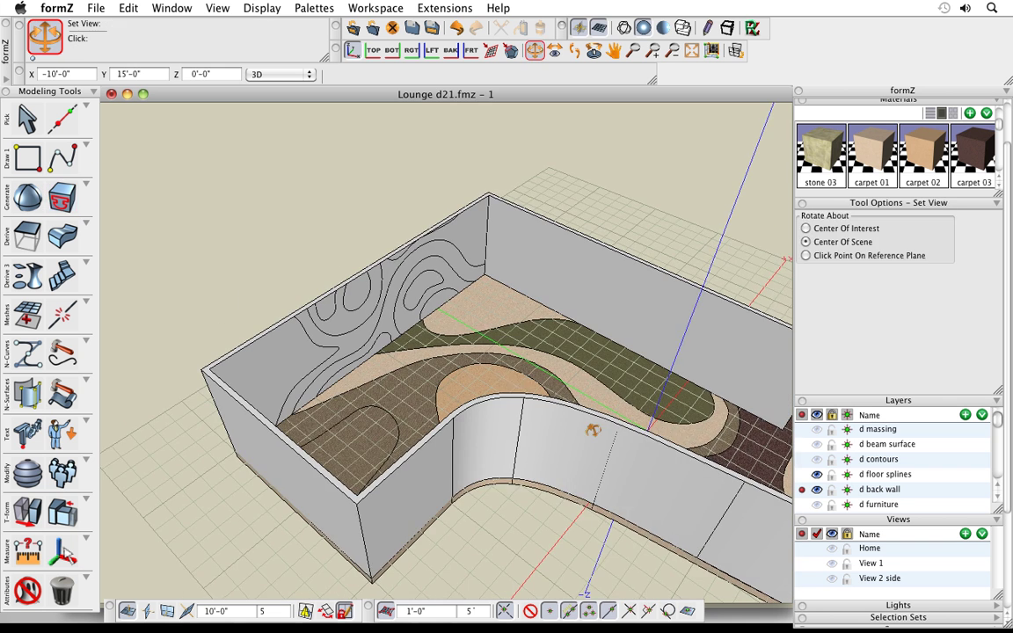
scroll(377, 312, up, 5)
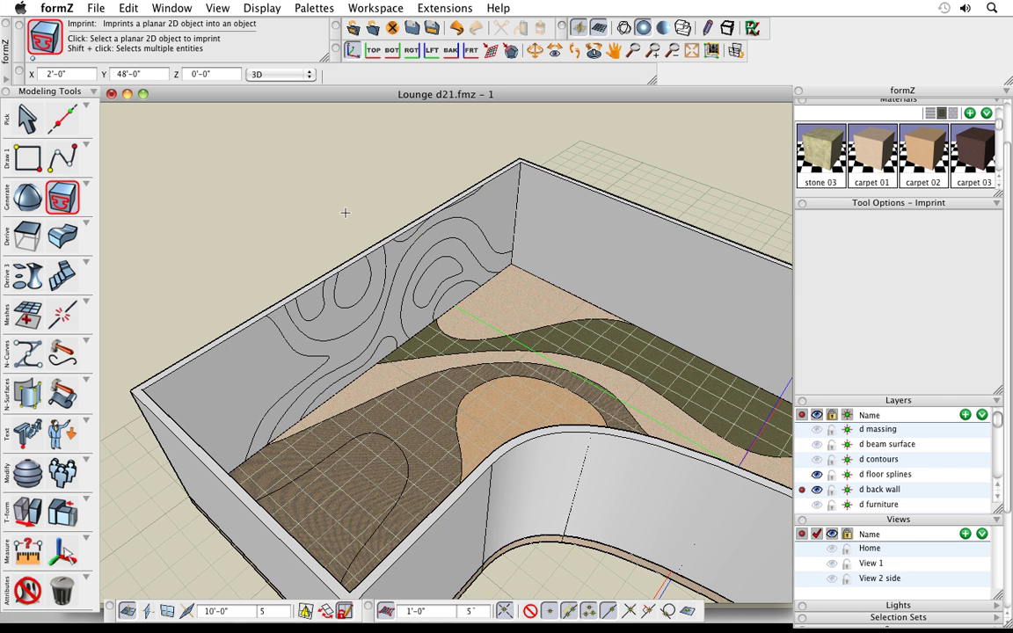
click(437, 611)
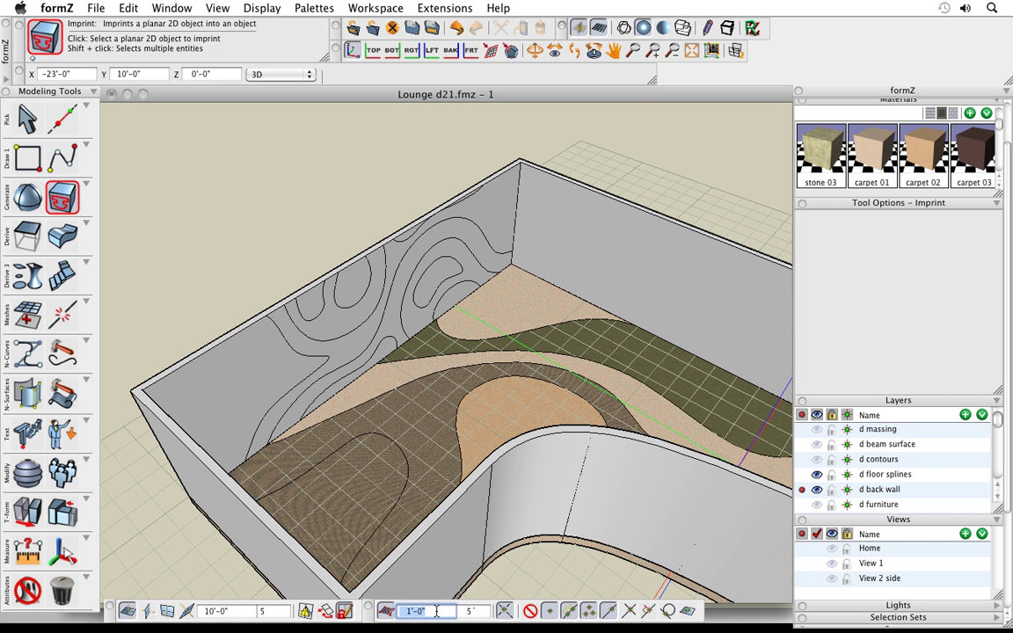
text(6)
key(Return)
Reshape the U-shaped imprinted face at the back wall's upper edge by 0'-6", perpendicular to the surface.
middle_drag(447, 321, 380, 303)
key(space)
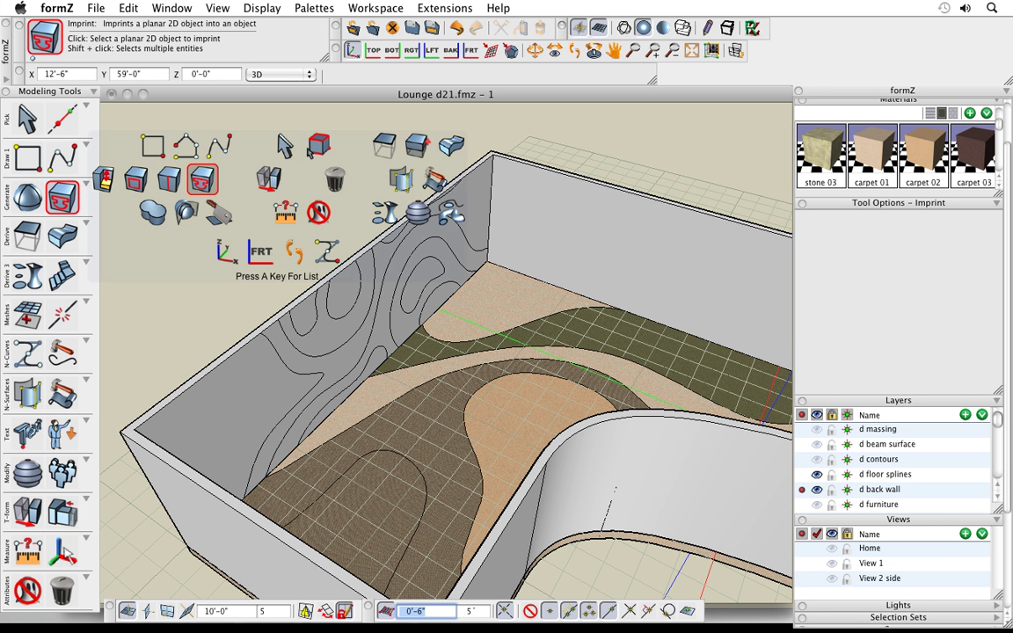
click(100, 180)
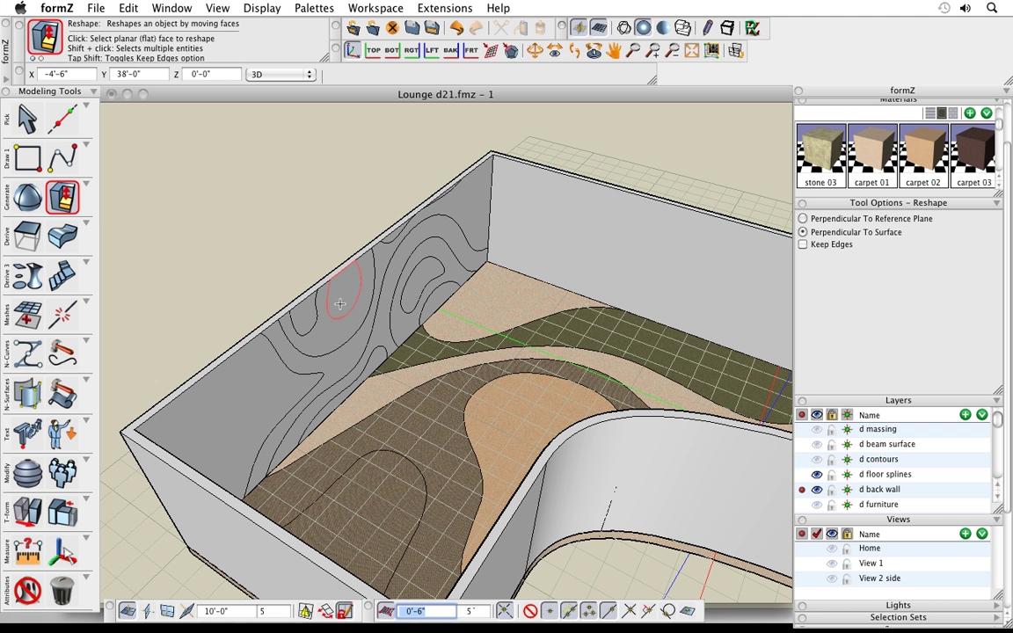
click(340, 335)
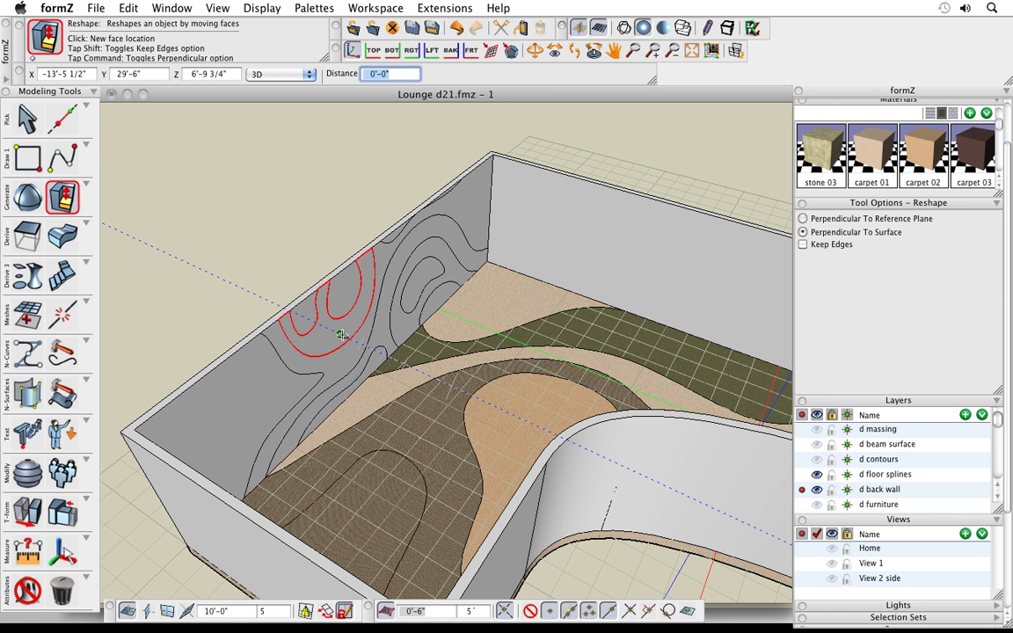
text(6)
key(Return)
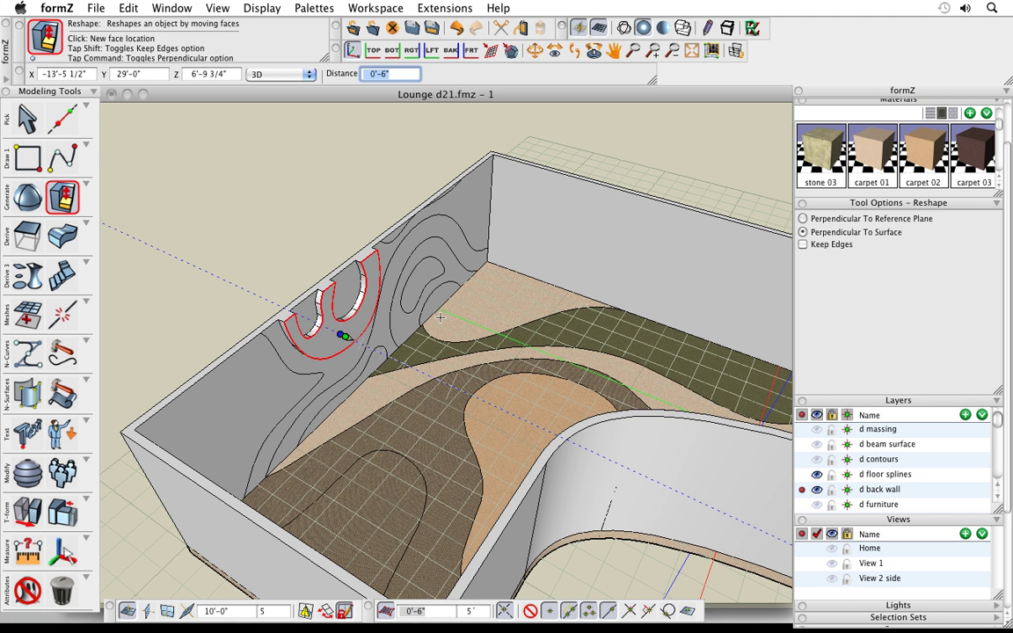
Select several more imprinted faces on the back wall and reshape them together by 0'-6".
middle_drag(472, 334, 418, 308)
scroll(405, 302, up, 2)
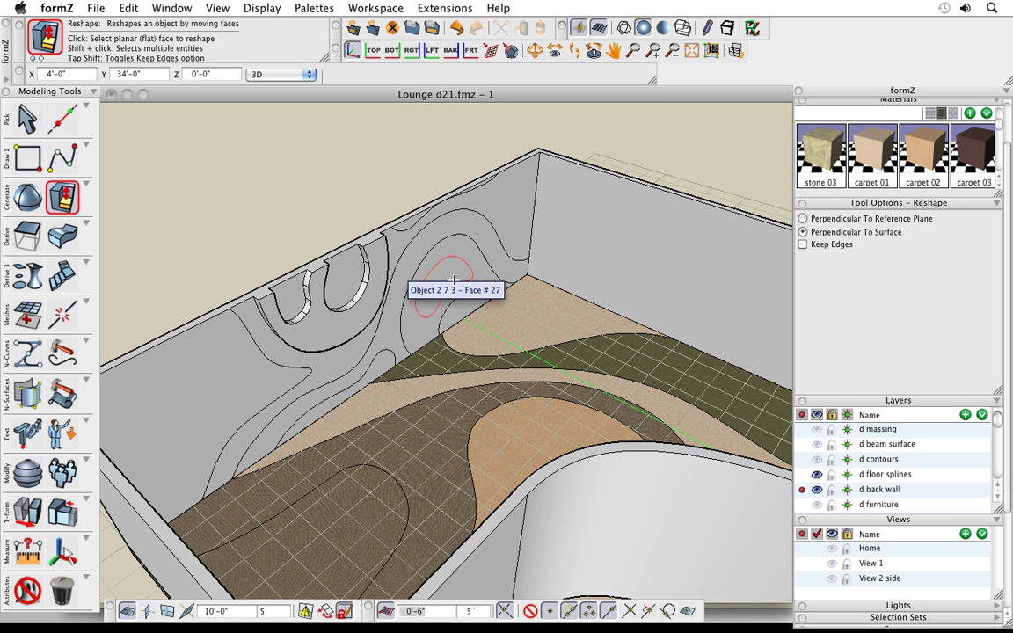
click(451, 280)
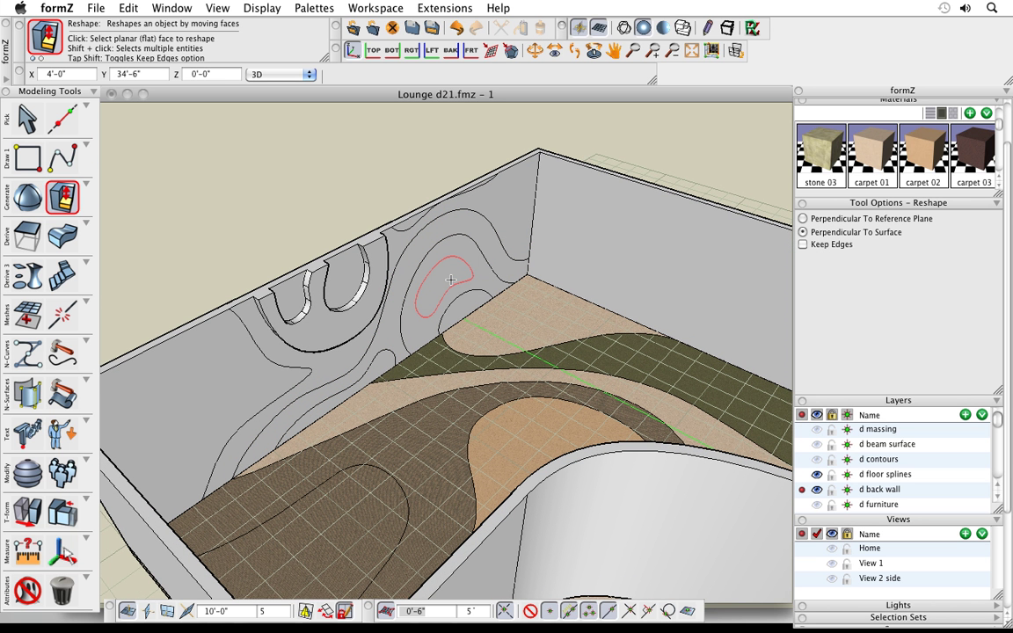
click(450, 280)
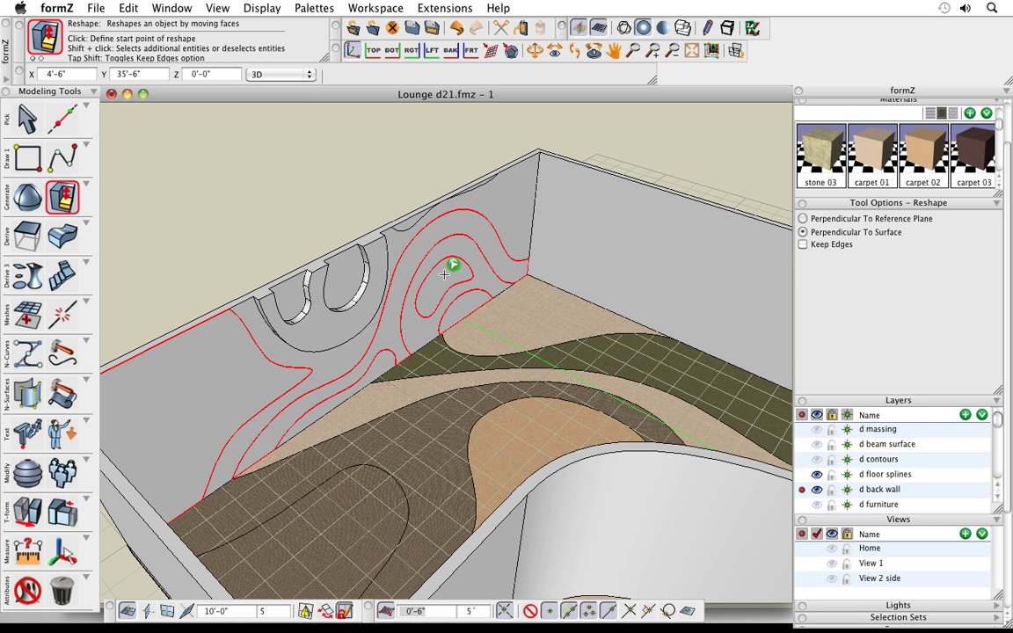
click(444, 275)
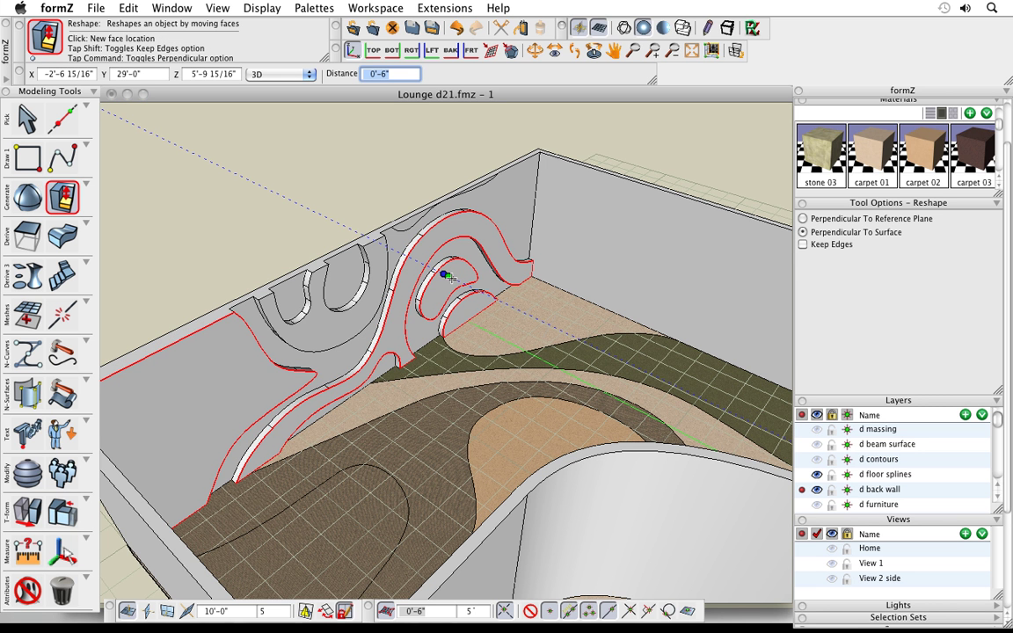
click(495, 208)
Reshape the long S-shaped imprinted band on the back wall by -0'-6", perpendicular to its surface.
middle_drag(498, 332, 550, 337)
click(417, 244)
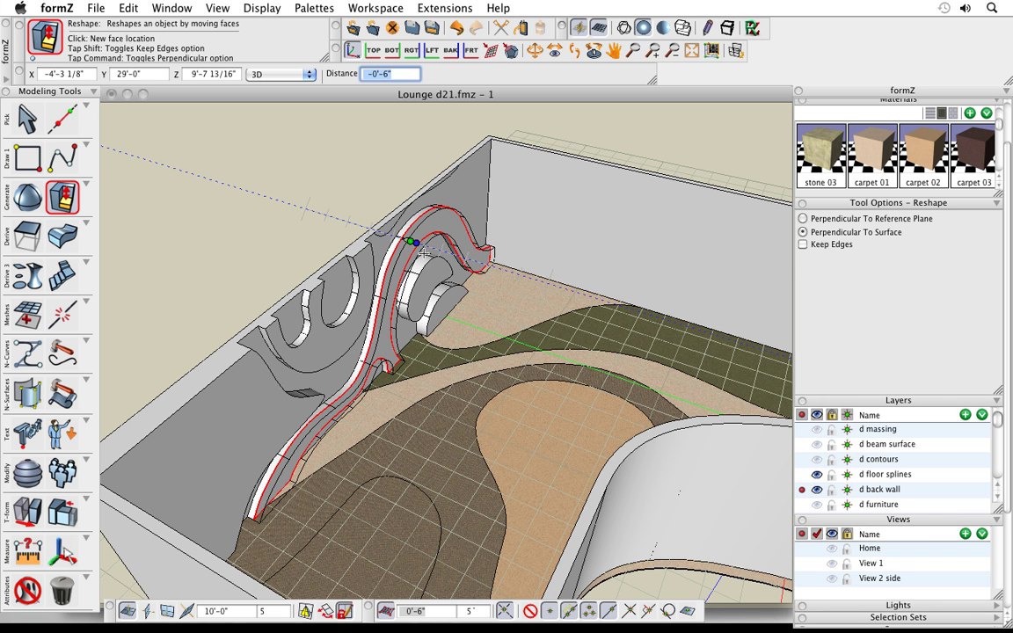
click(449, 300)
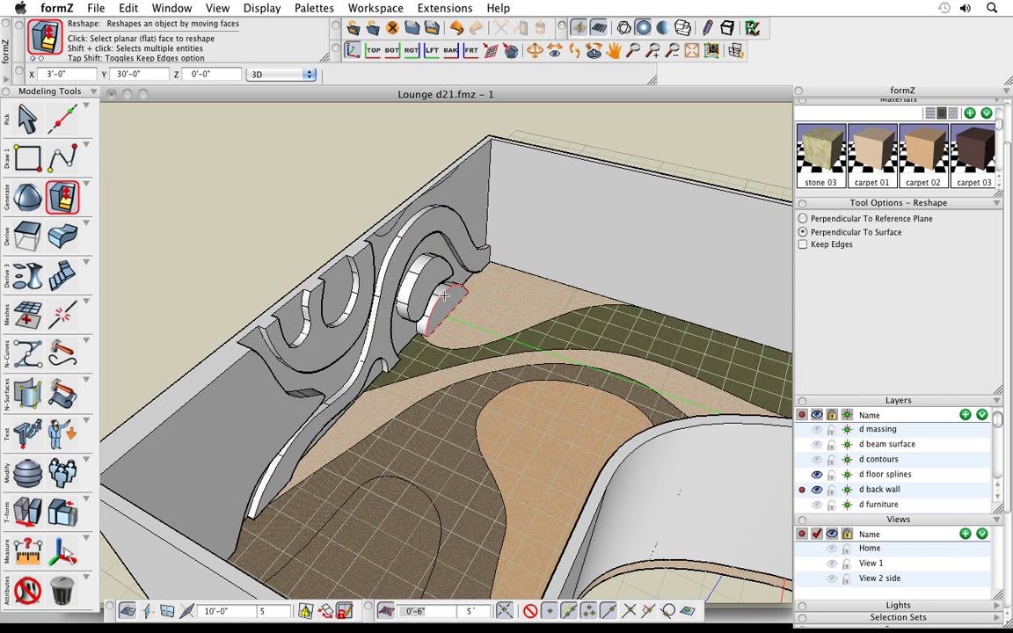
middle_drag(383, 333, 400, 361)
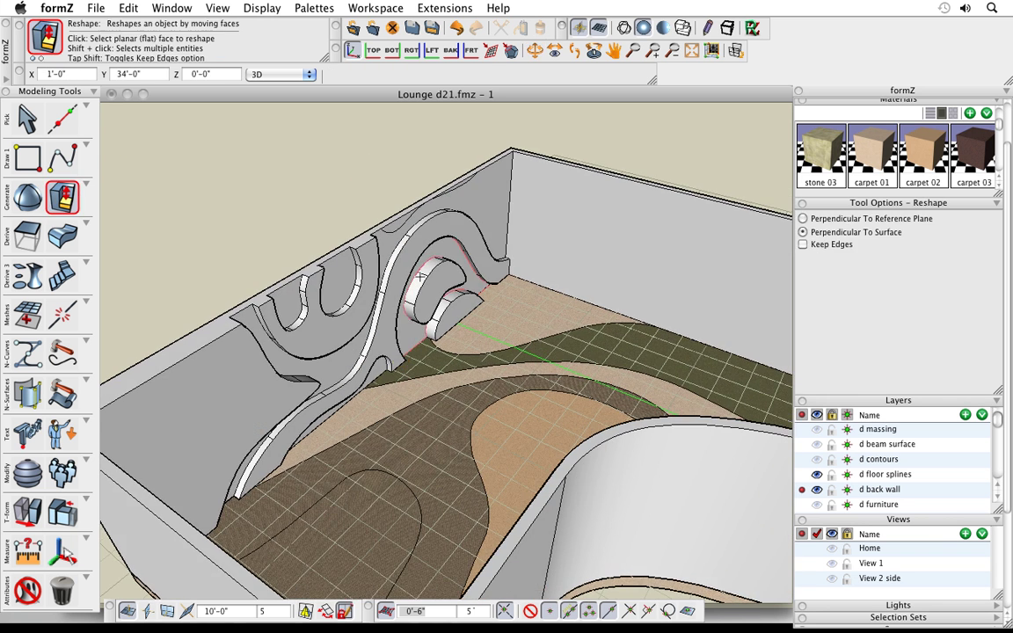
scroll(394, 271, down, 4)
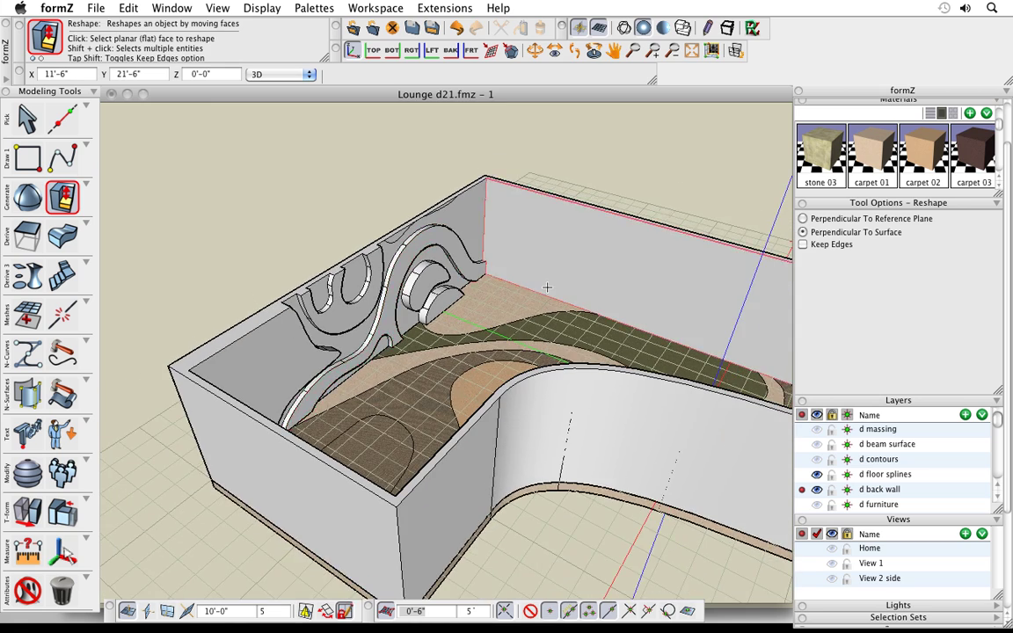
middle_drag(547, 287, 430, 271)
middle_drag(498, 286, 410, 277)
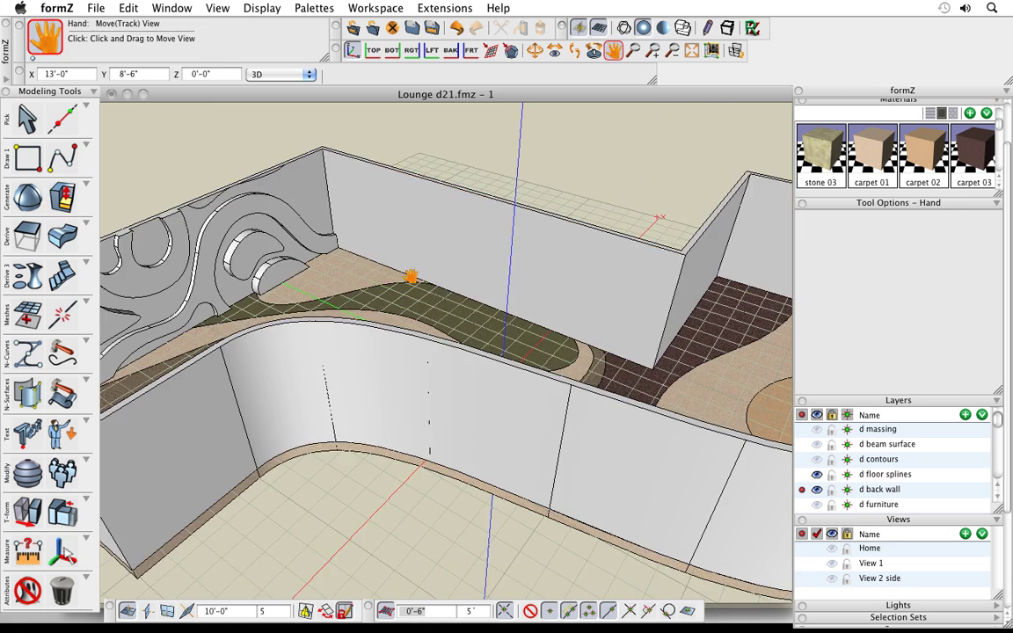
scroll(409, 267, down, 1)
key(super+Tab)
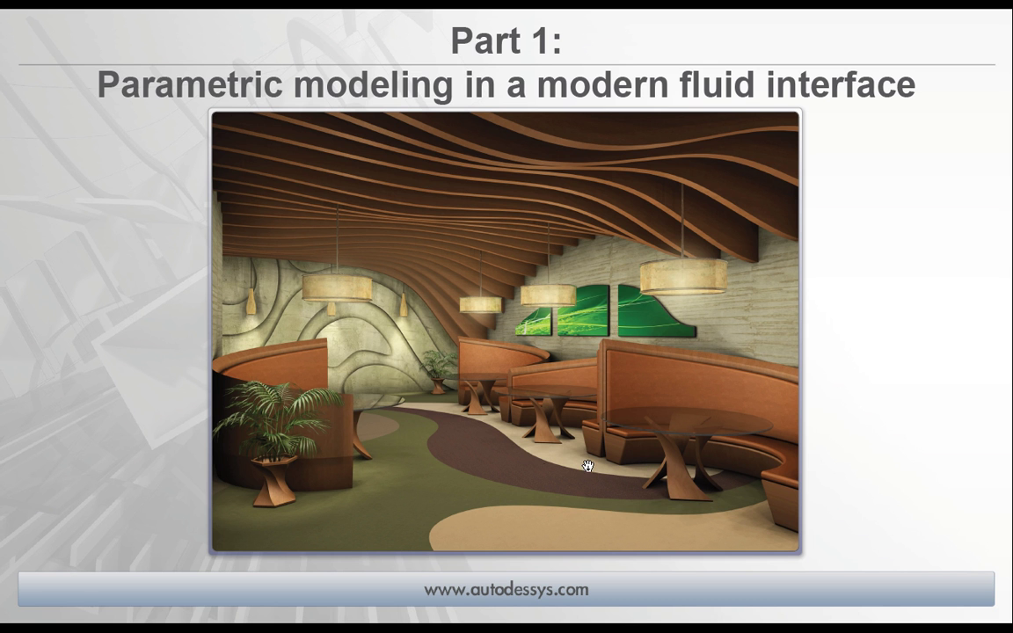
key(super+Tab)
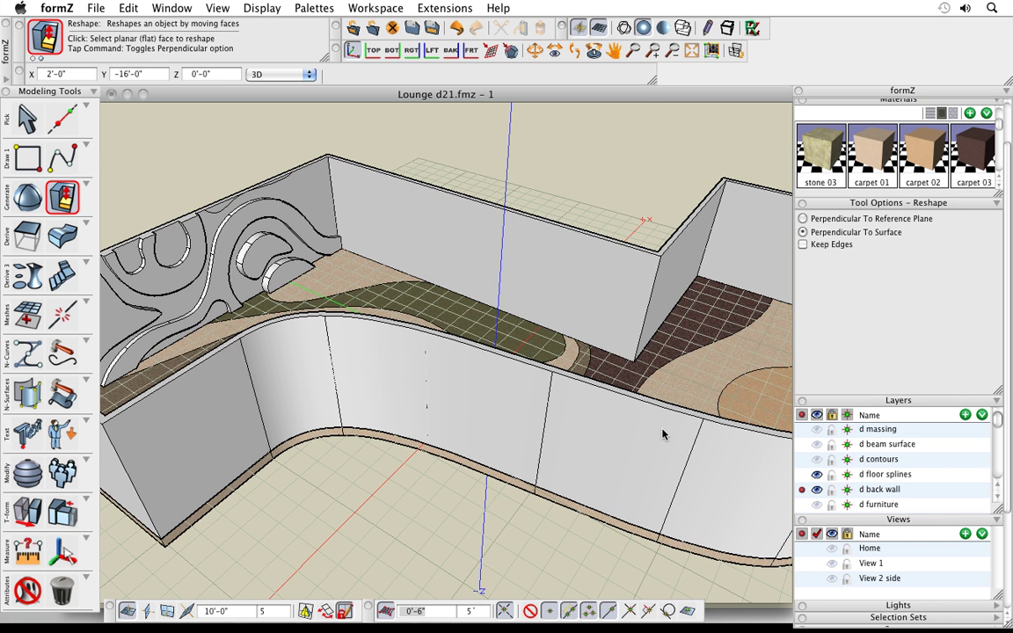
Make the d furniture layer active and hide the d floor splines and d back wall layers.
middle_drag(664, 432, 620, 417)
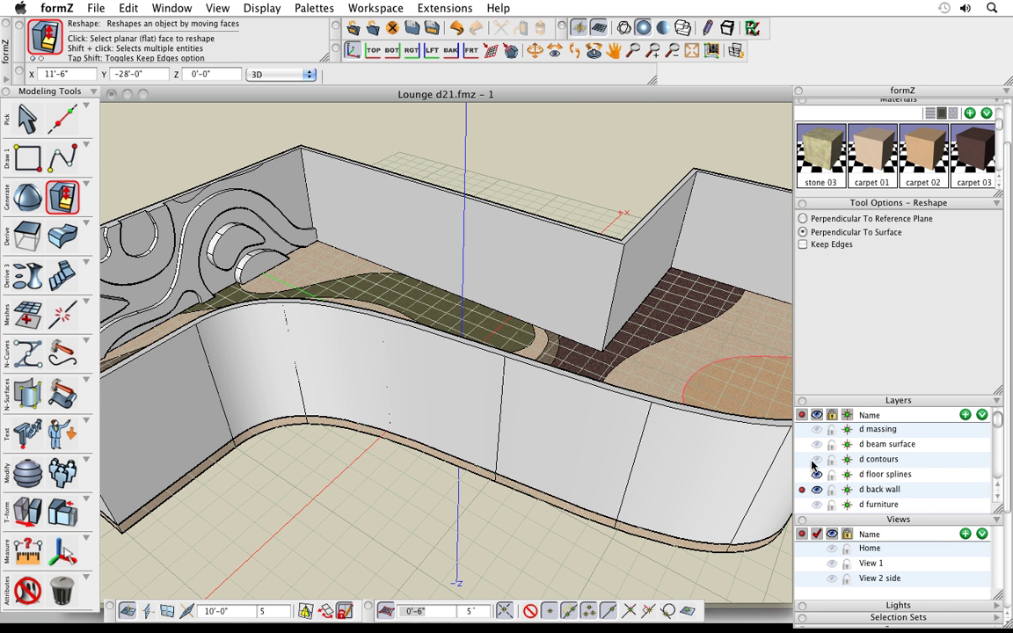
click(801, 504)
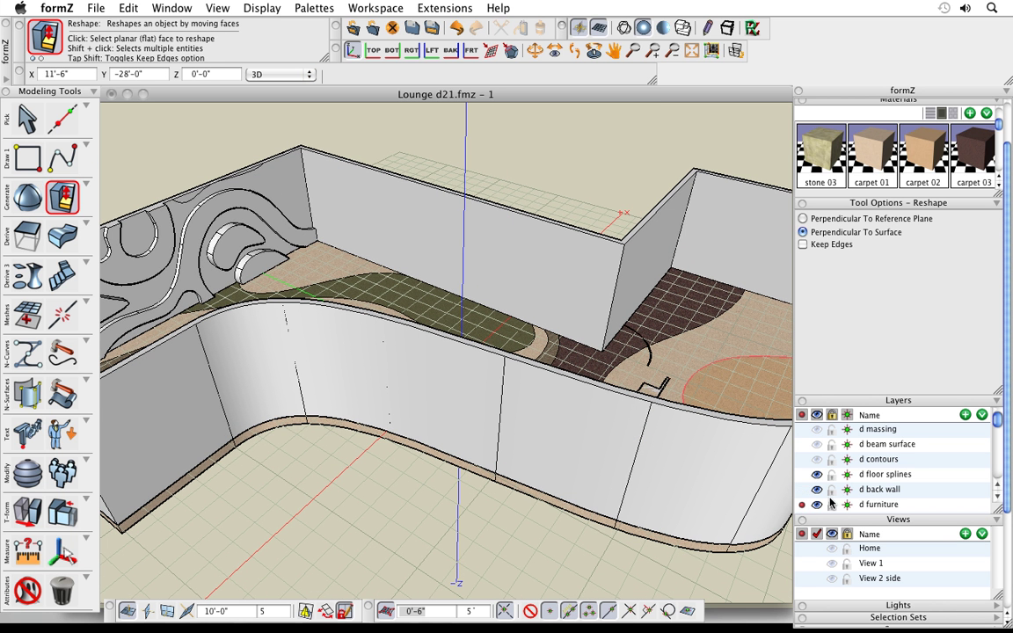
click(817, 489)
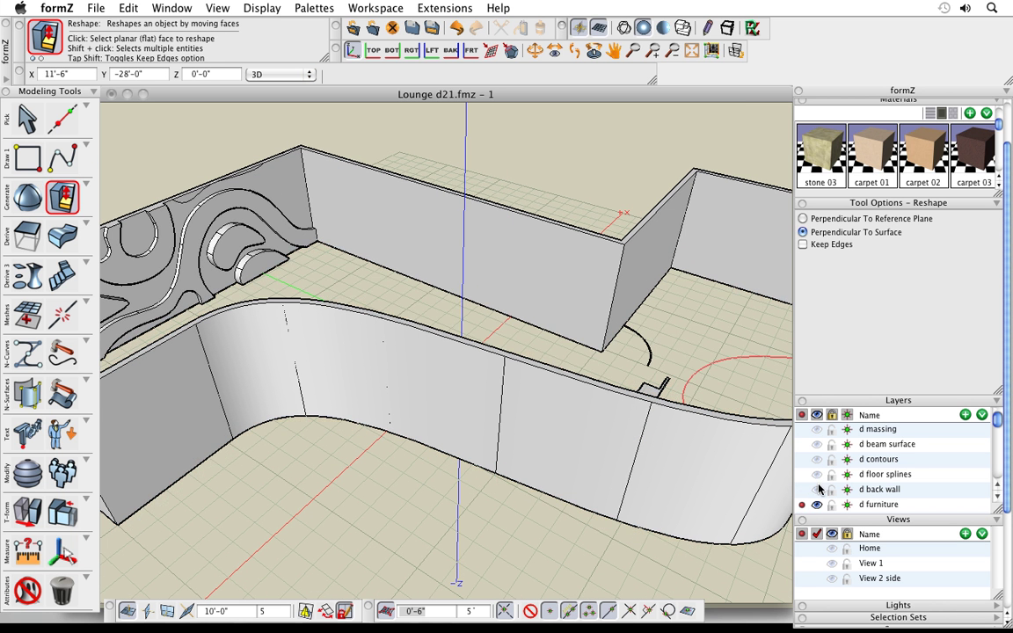
Axial Sweep the L-shaped seat profile along the semicircular arc, with centroid alignment and caps.
middle_drag(645, 439, 407, 419)
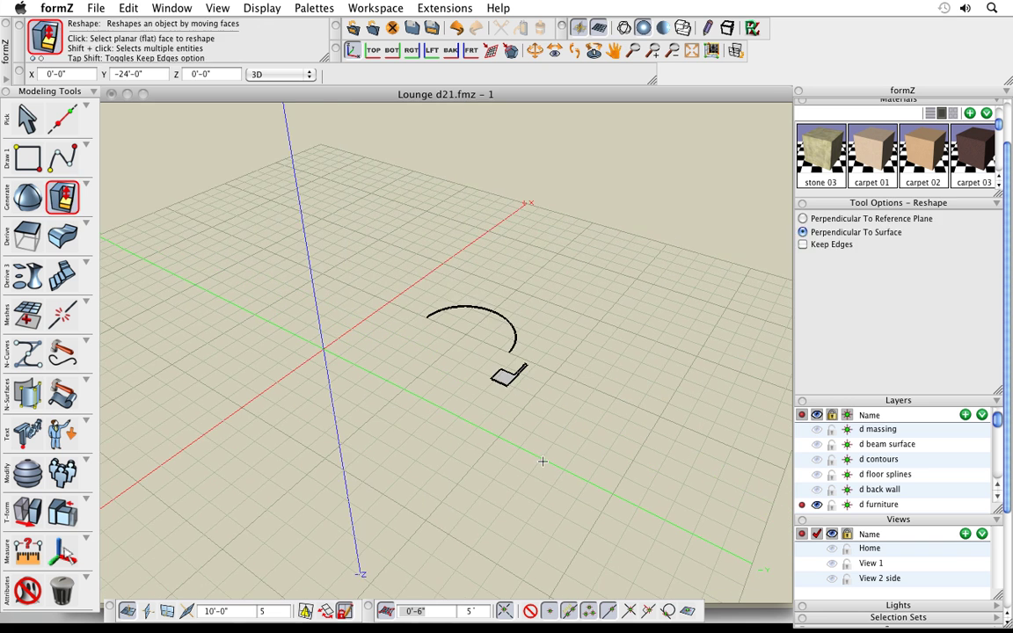
middle_drag(543, 461, 567, 444)
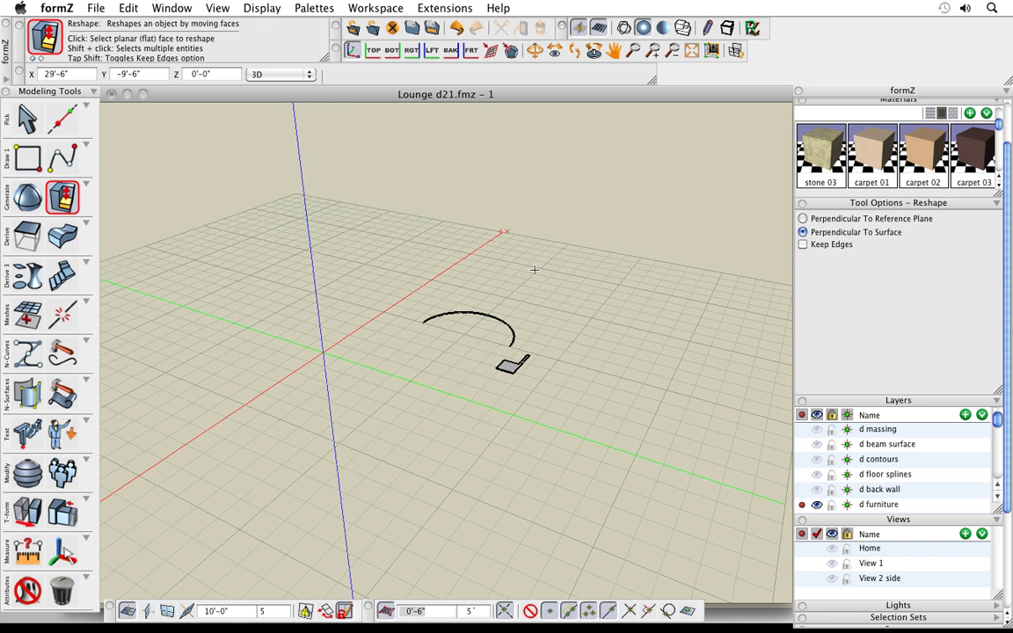
scroll(482, 344, up, 5)
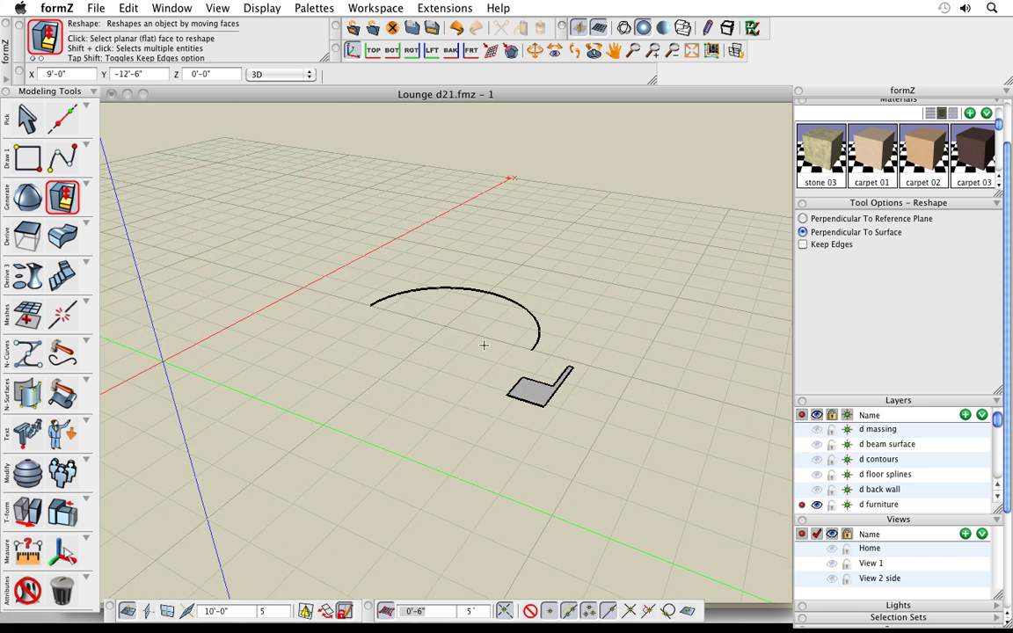
middle_drag(527, 324, 291, 306)
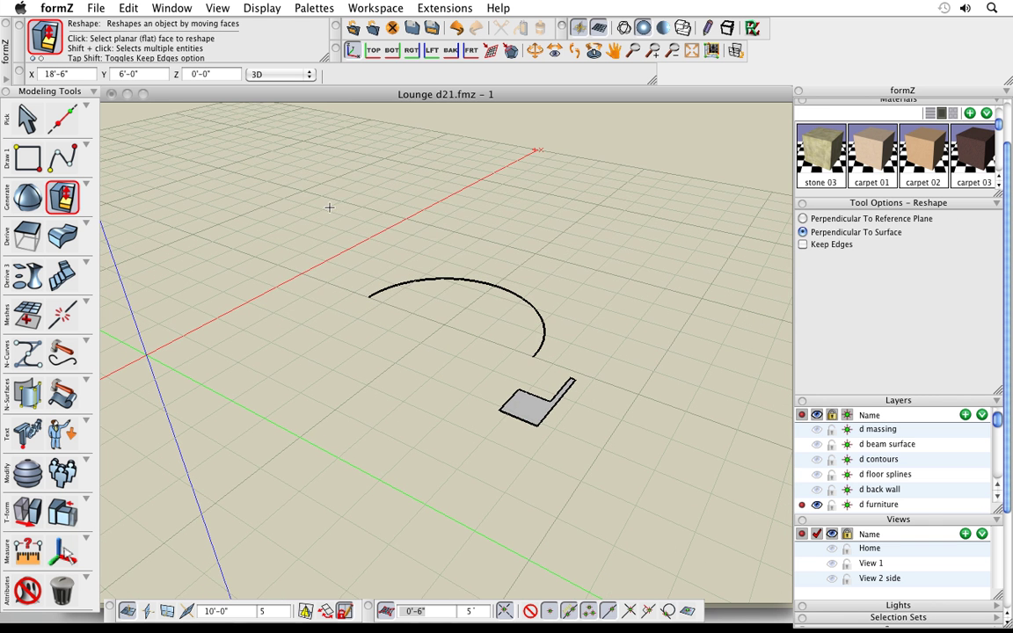
key(space)
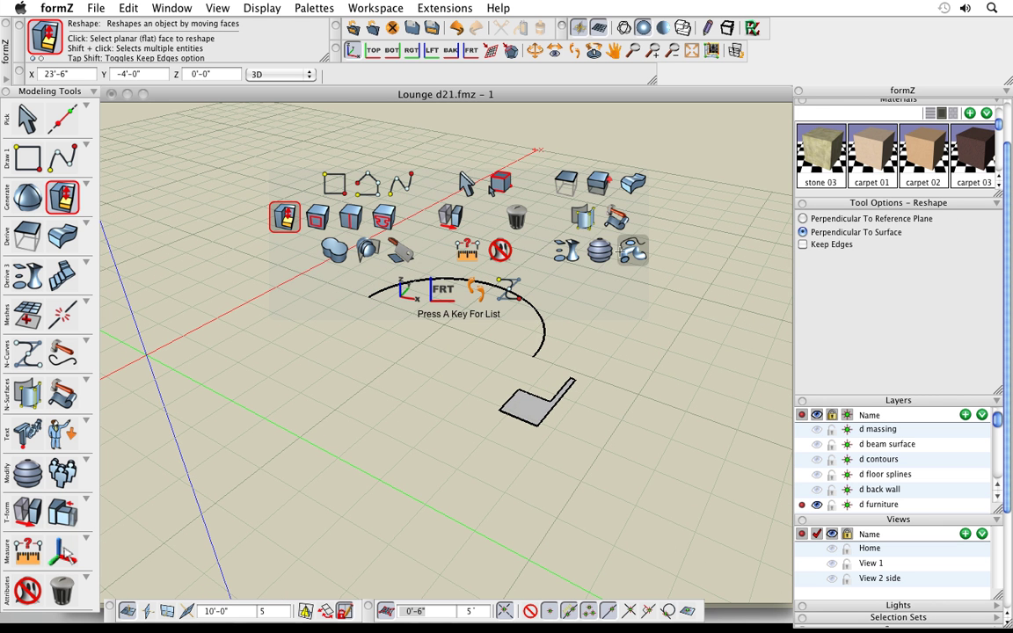
click(632, 251)
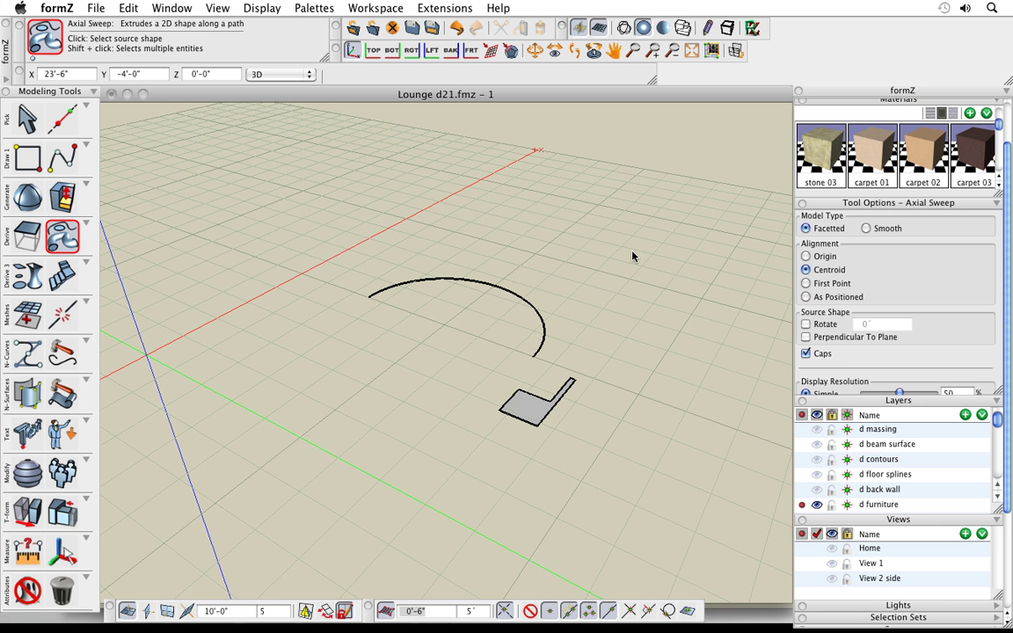
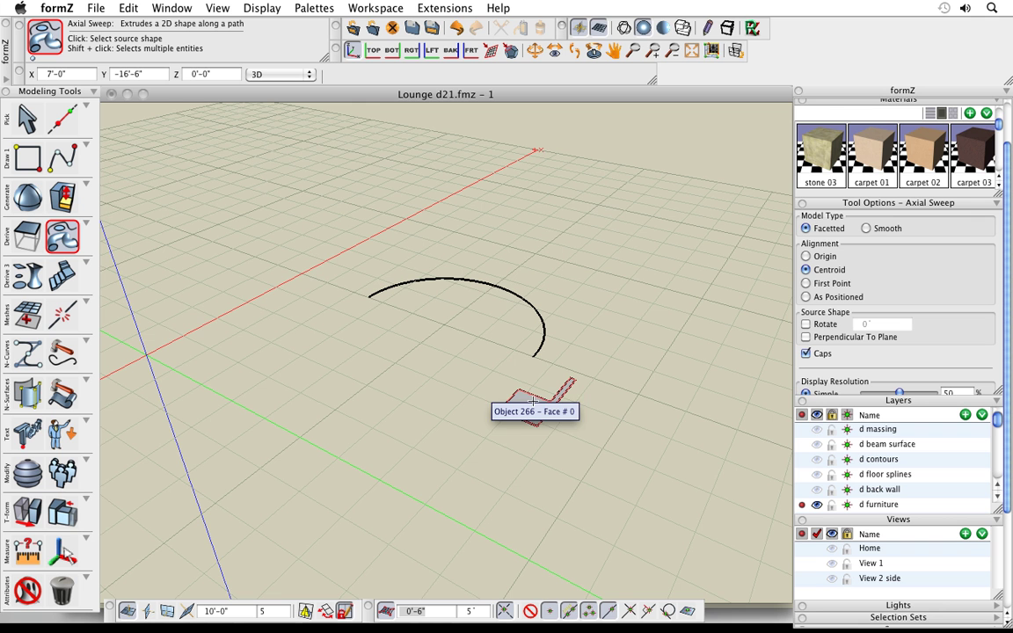
click(531, 402)
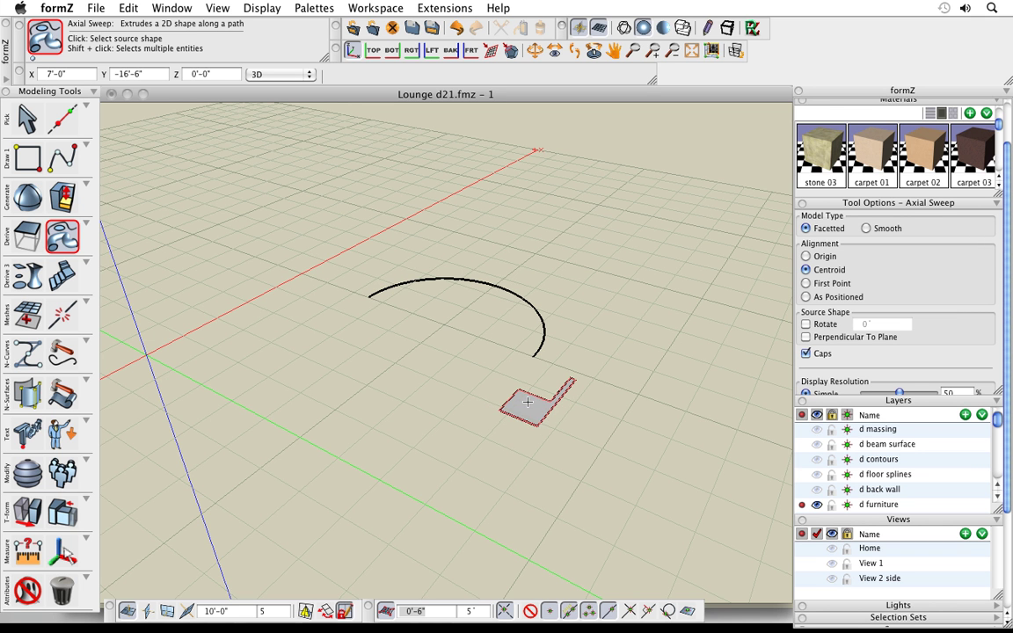
click(528, 402)
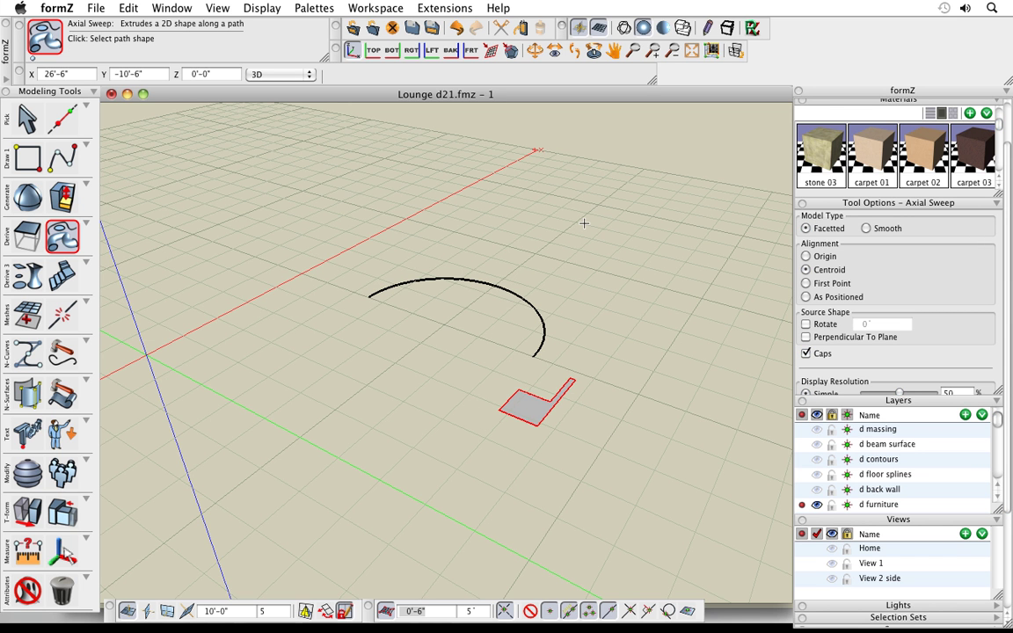
click(449, 278)
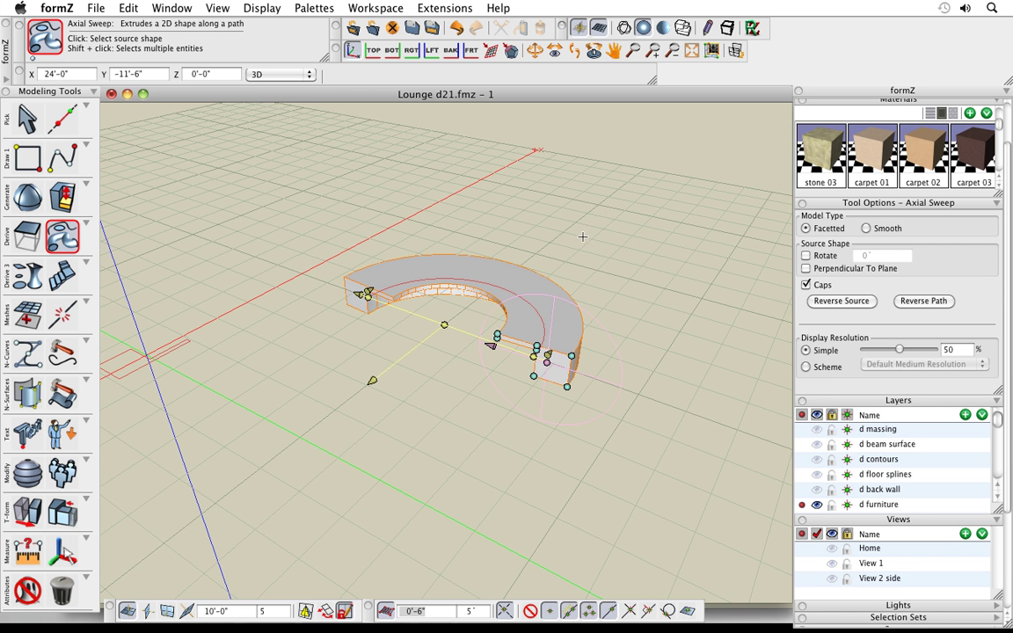
Rotate the sweep's source profile so the curved bench's backrest stands upright along the outer side.
scroll(550, 382, up, 2)
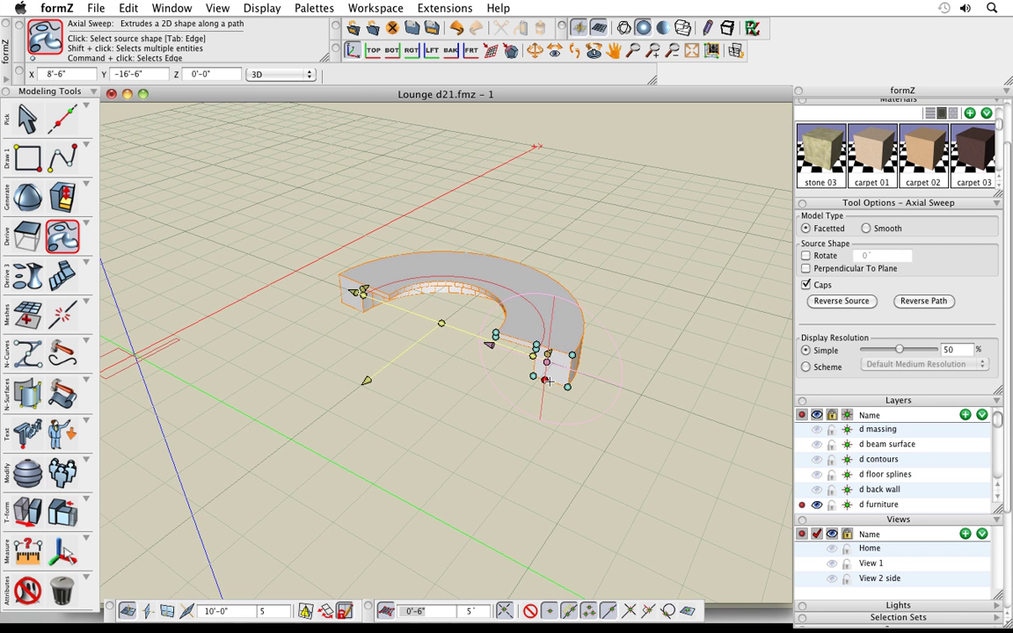
key(space)
scroll(432, 378, up, 5)
scroll(416, 368, down, 3)
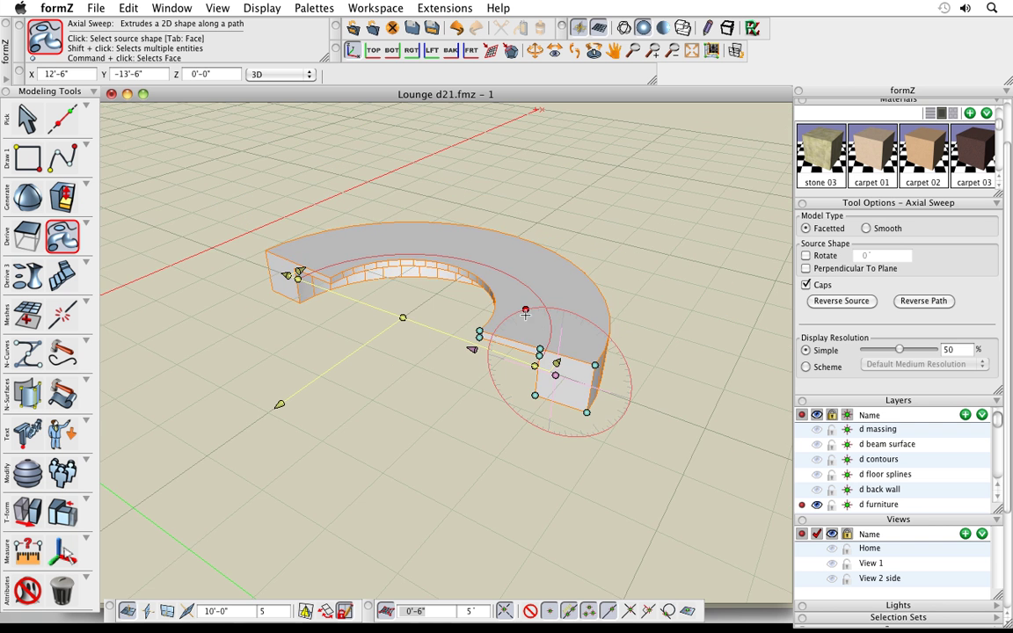
click(520, 312)
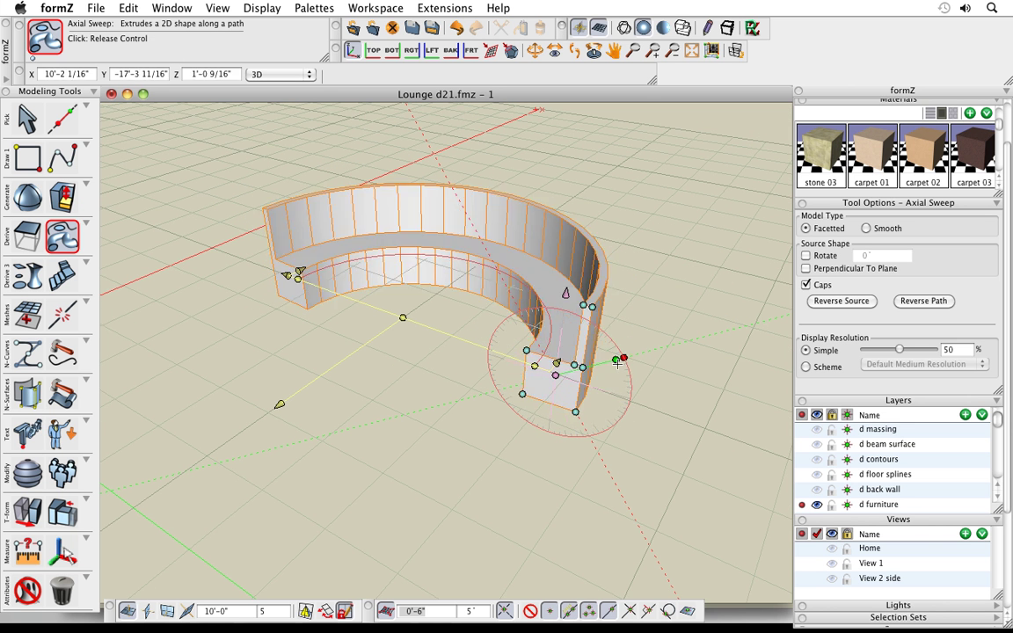
click(624, 354)
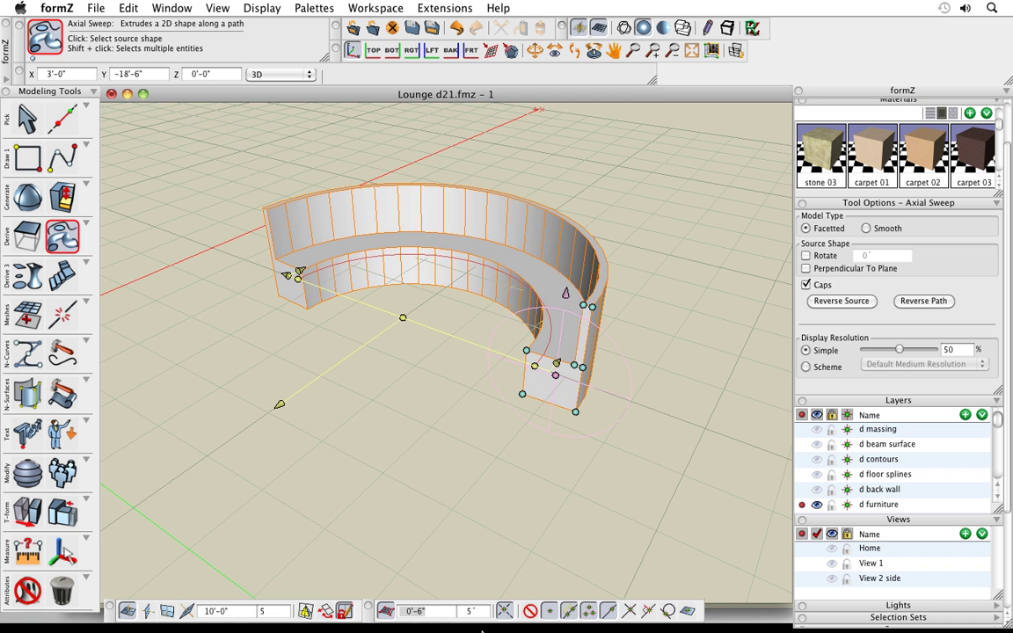
Set the grid snap spacing to 0'-3" and shift the bench profile up to floor level and outward from the path.
click(446, 615)
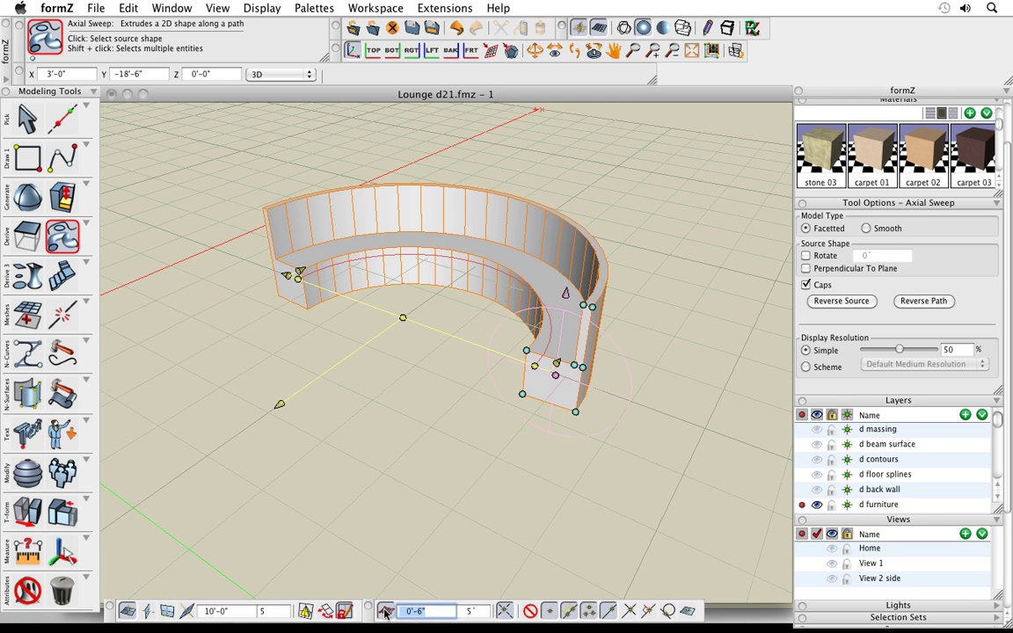
text(3)
key(Return)
scroll(541, 396, up, 3)
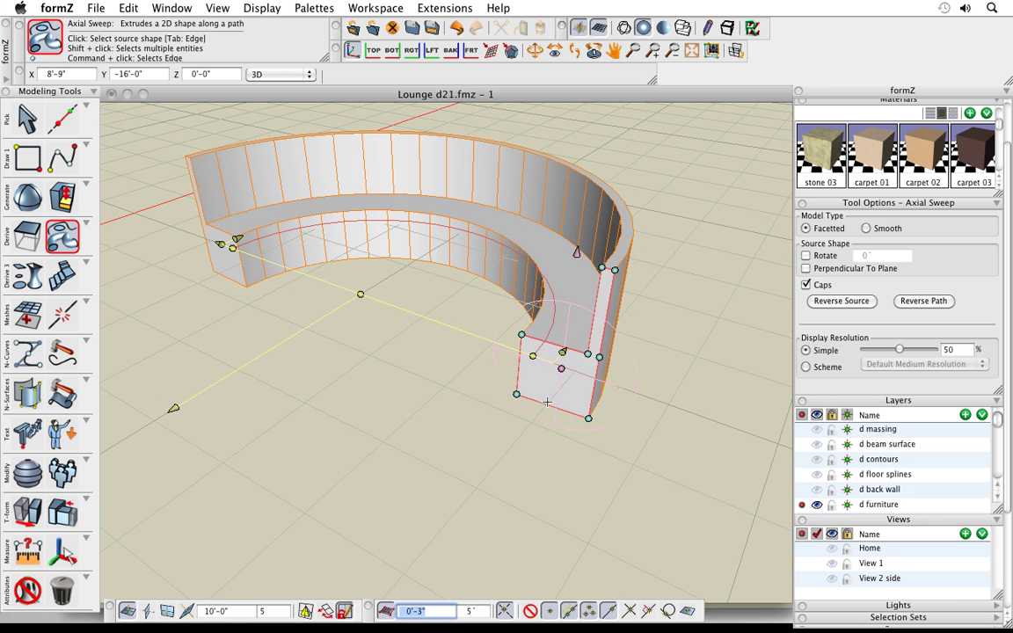
click(548, 402)
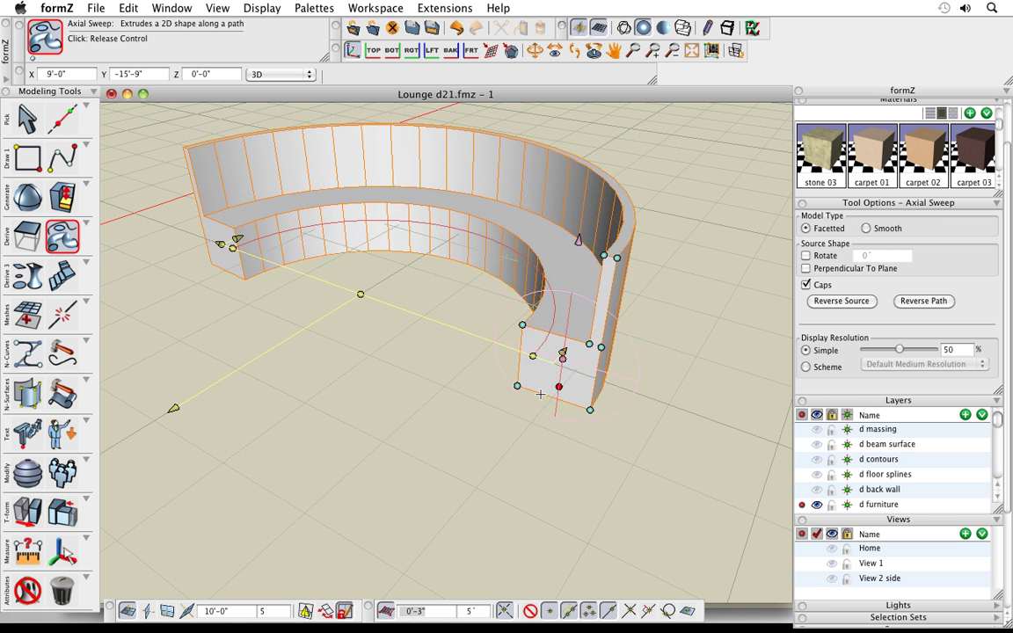
click(539, 304)
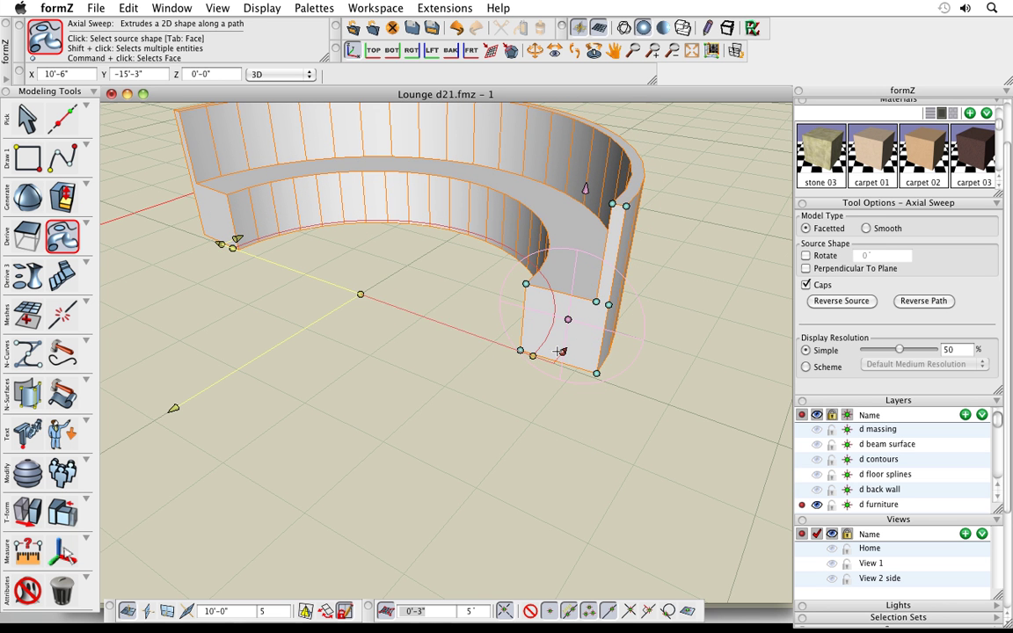
click(539, 305)
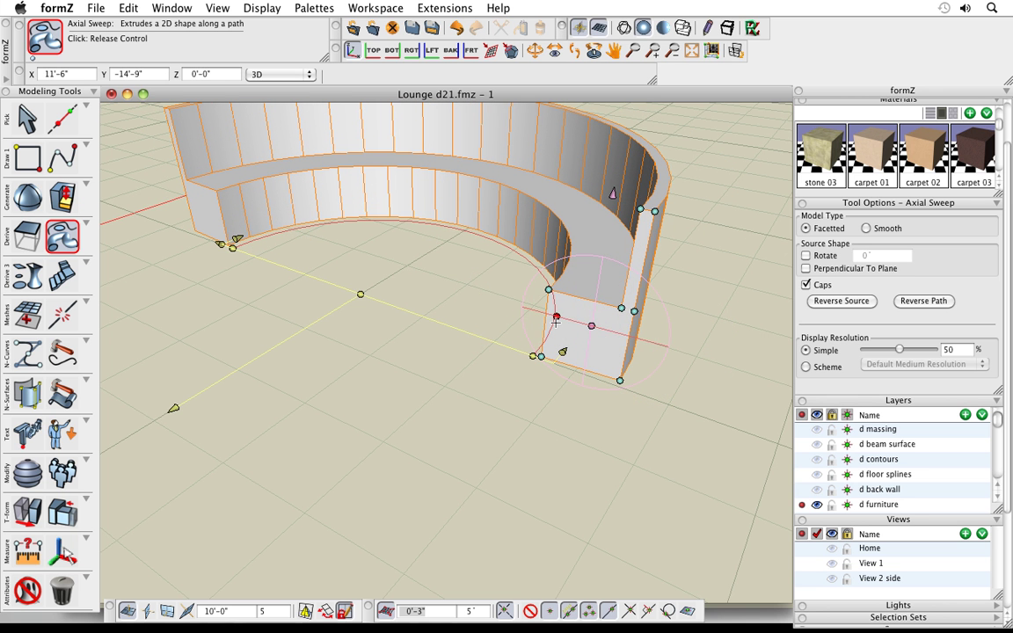
click(550, 322)
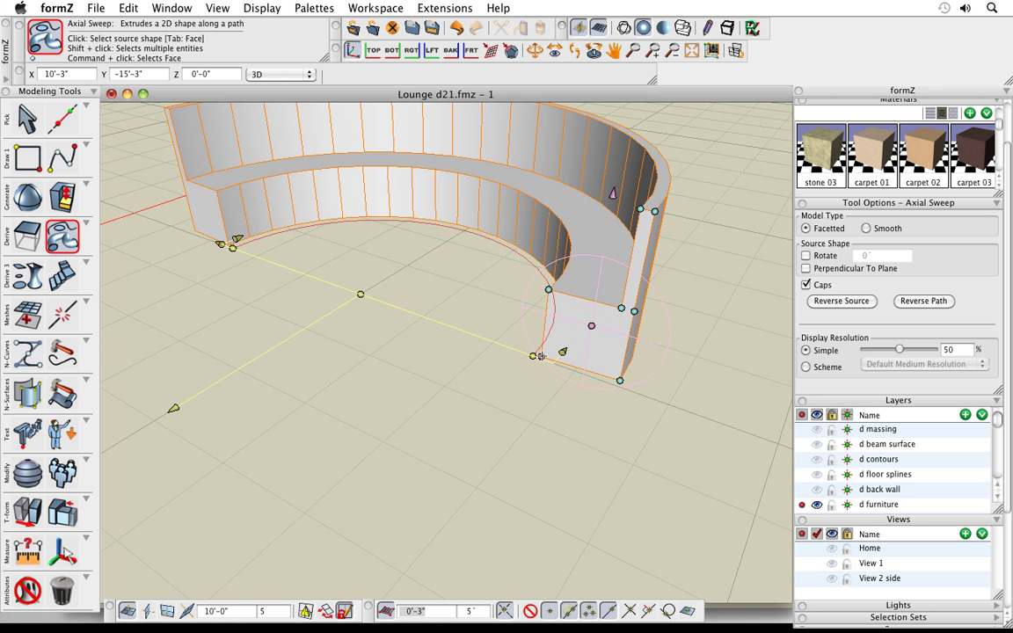
Taper the bench base by moving the profile's two bottom corner points inward toward each other.
click(541, 355)
click(588, 383)
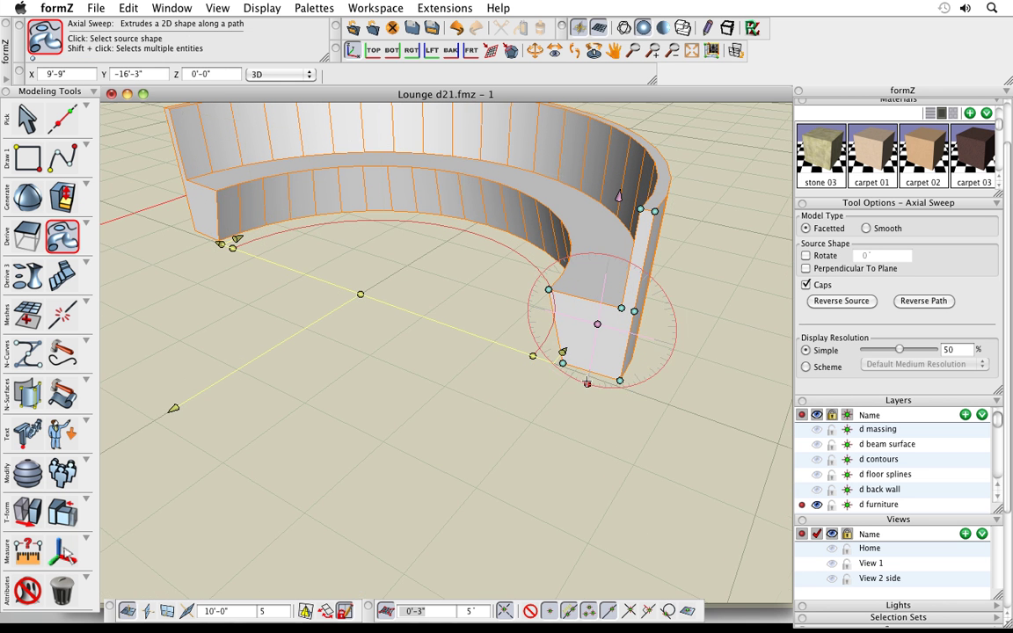
click(614, 379)
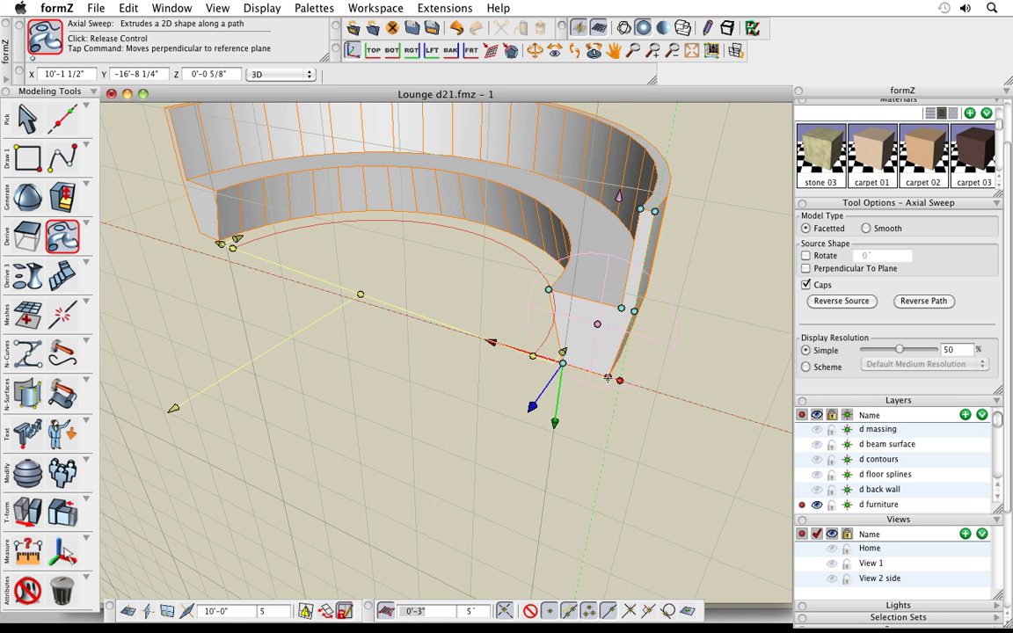
click(594, 387)
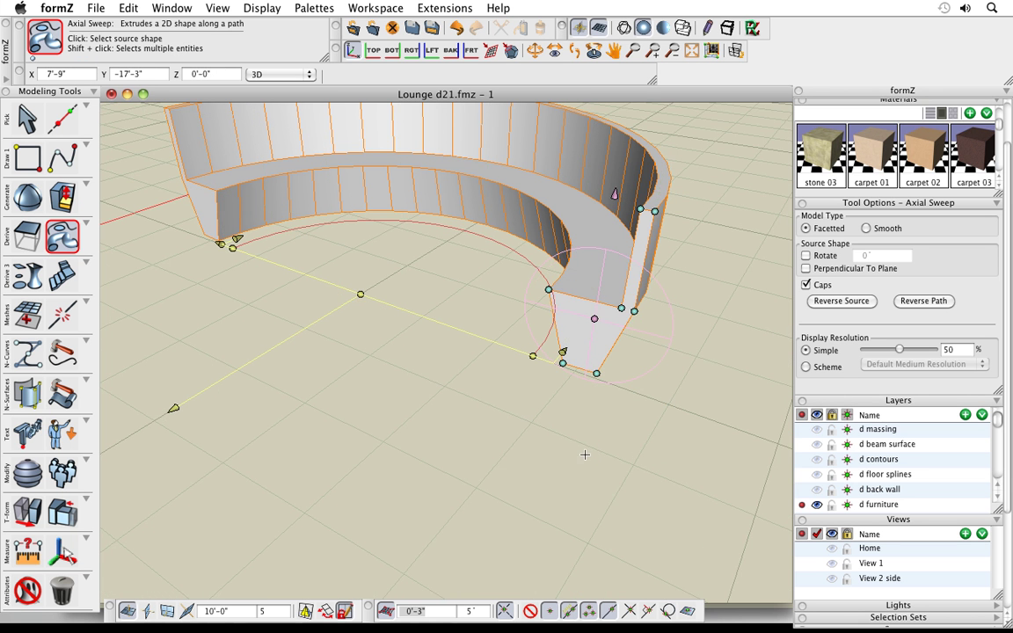
Raise the sweep profile's outer top corner point to Z 3'-11 5/8" so the bench backrest's top surface slopes.
middle_drag(578, 455, 562, 468)
middle_drag(660, 317, 693, 290)
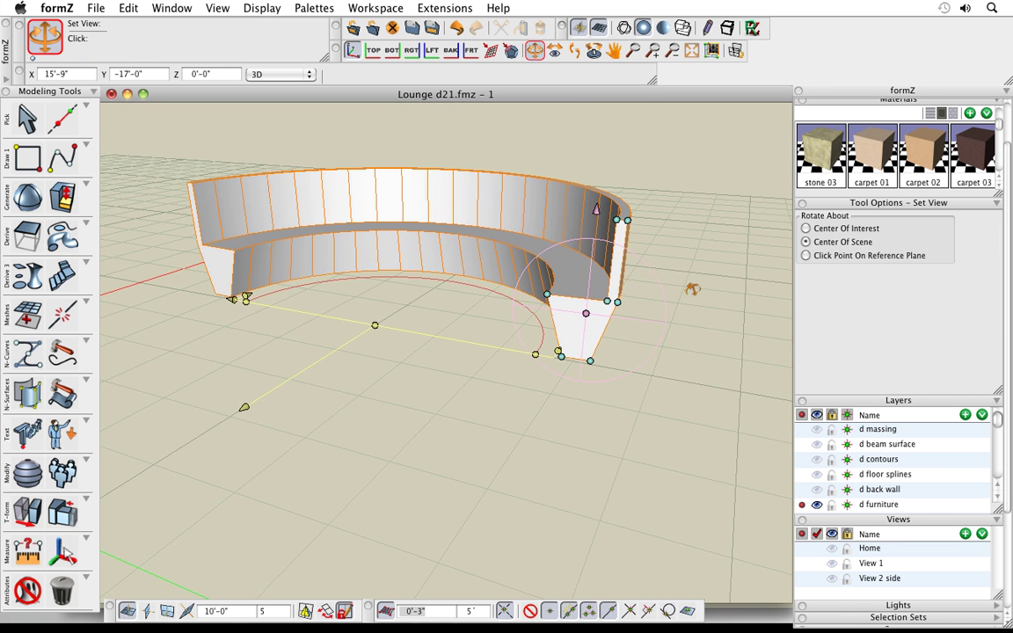
click(628, 220)
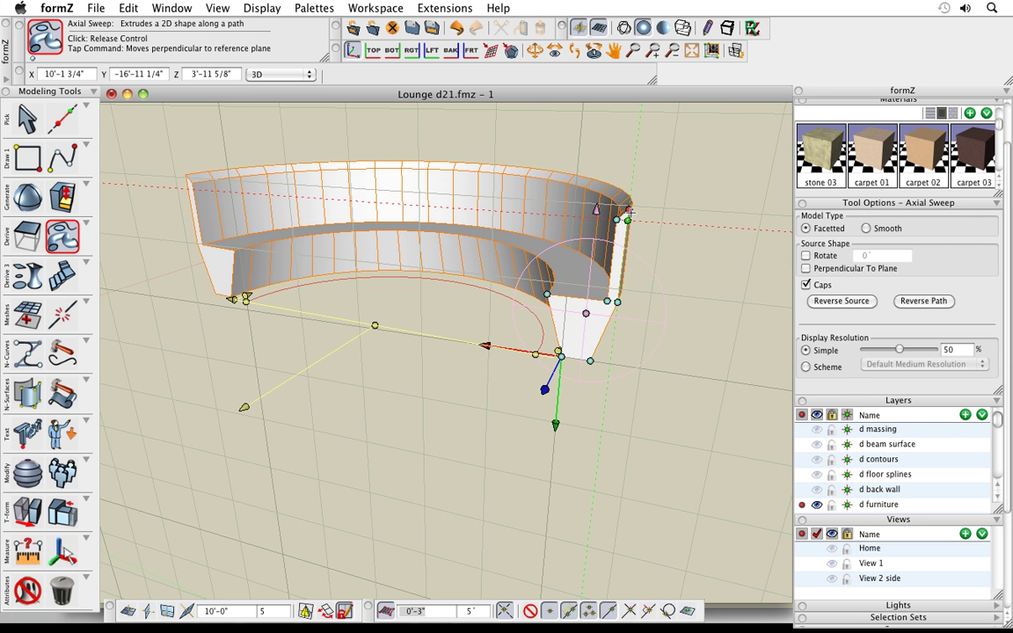
click(630, 213)
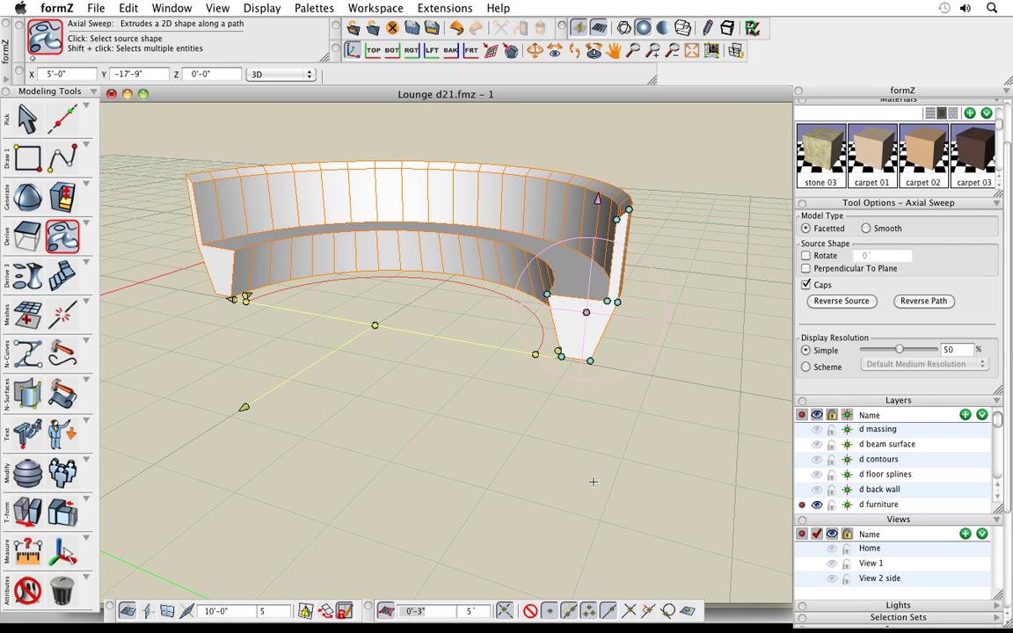
Try raising the outer top corner point of the backrest profile further.
mouse_move(593, 483)
middle_down()
mouse_move(558, 498)
mouse_move(580, 507)
mouse_move(584, 495)
middle_up()
scroll(669, 327, up, 3)
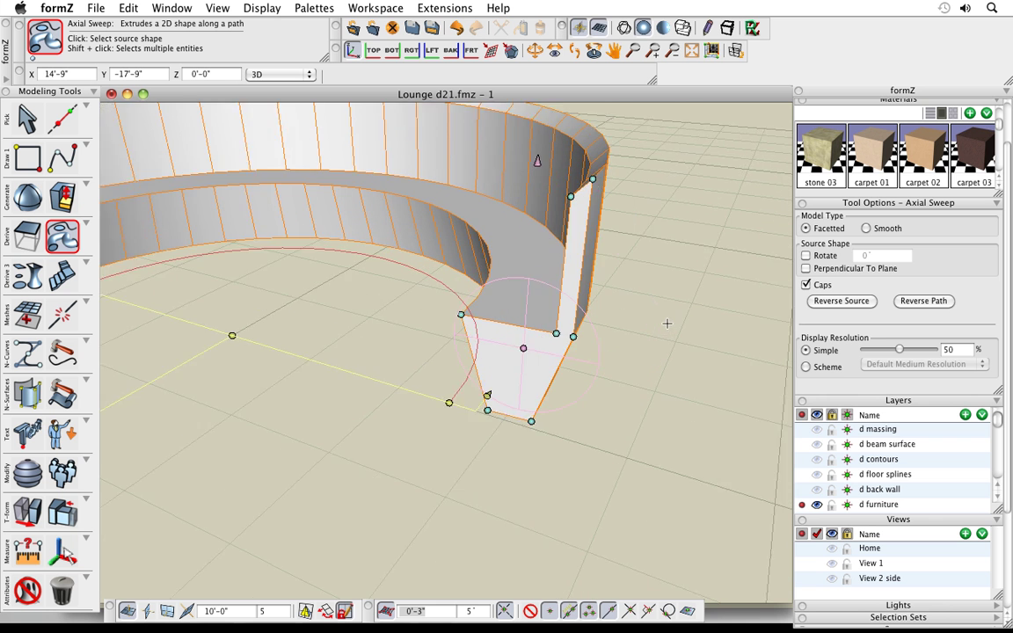
scroll(640, 382, down, 1)
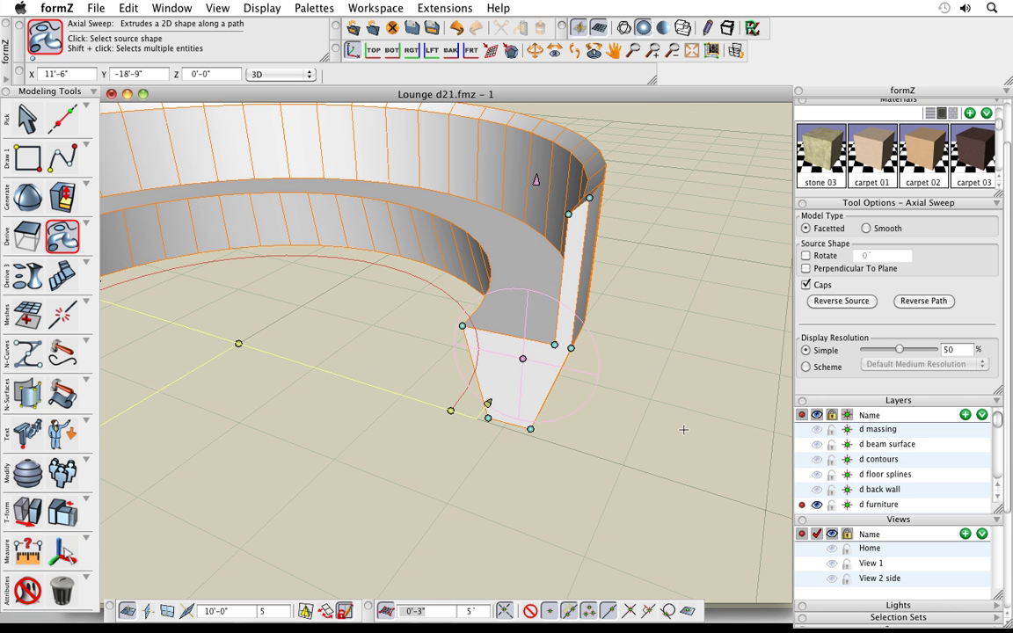
click(590, 197)
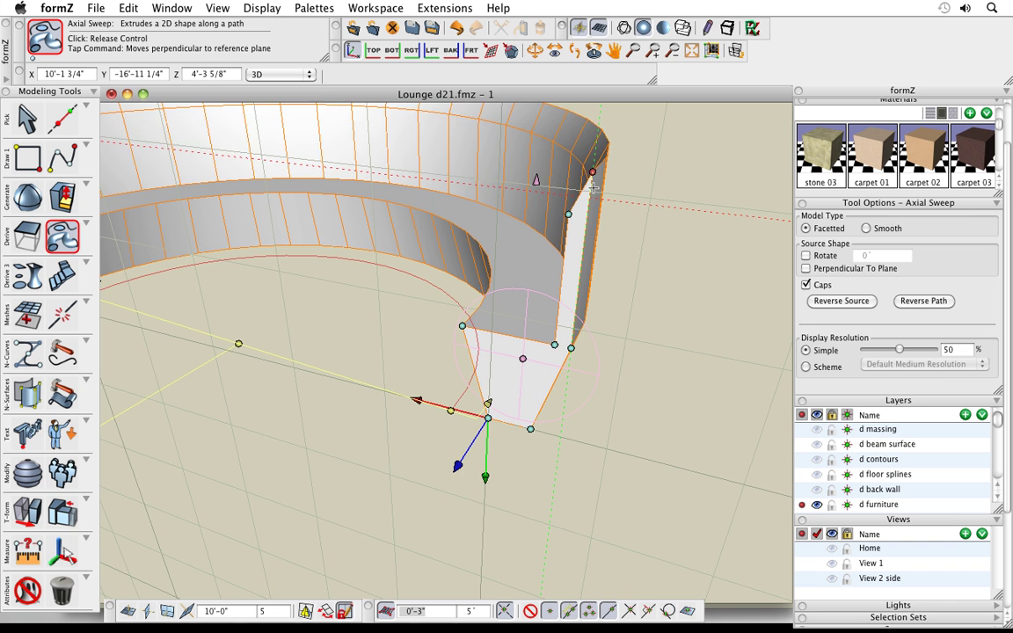
click(593, 193)
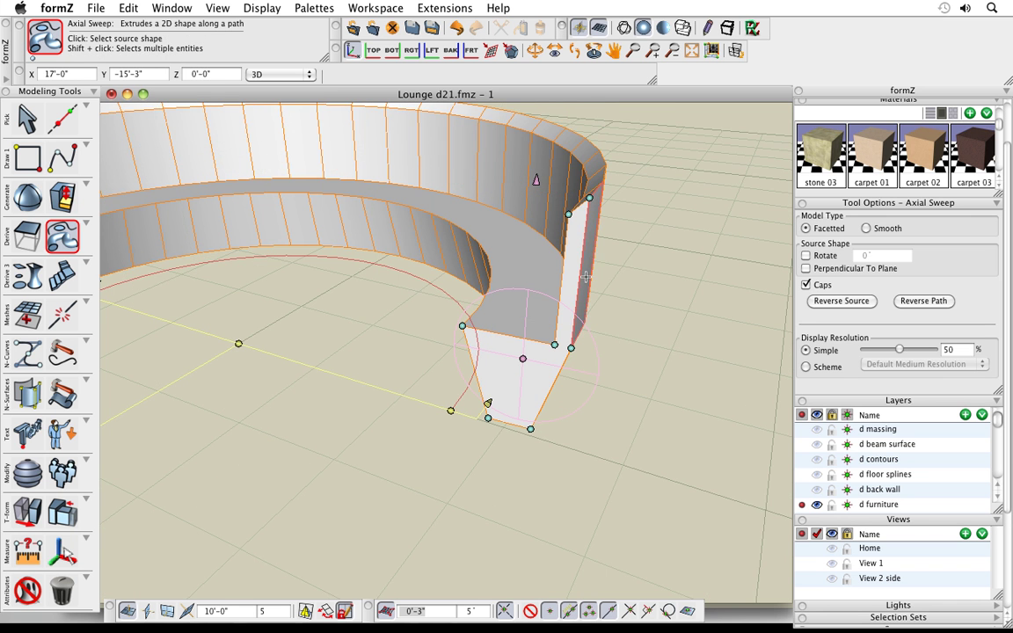
Try adjusting the end angle of the sweep's arc path at the far end of the bench.
mouse_move(691, 382)
middle_down()
mouse_move(528, 384)
mouse_move(704, 377)
mouse_move(705, 389)
middle_up()
scroll(683, 396, down, 3)
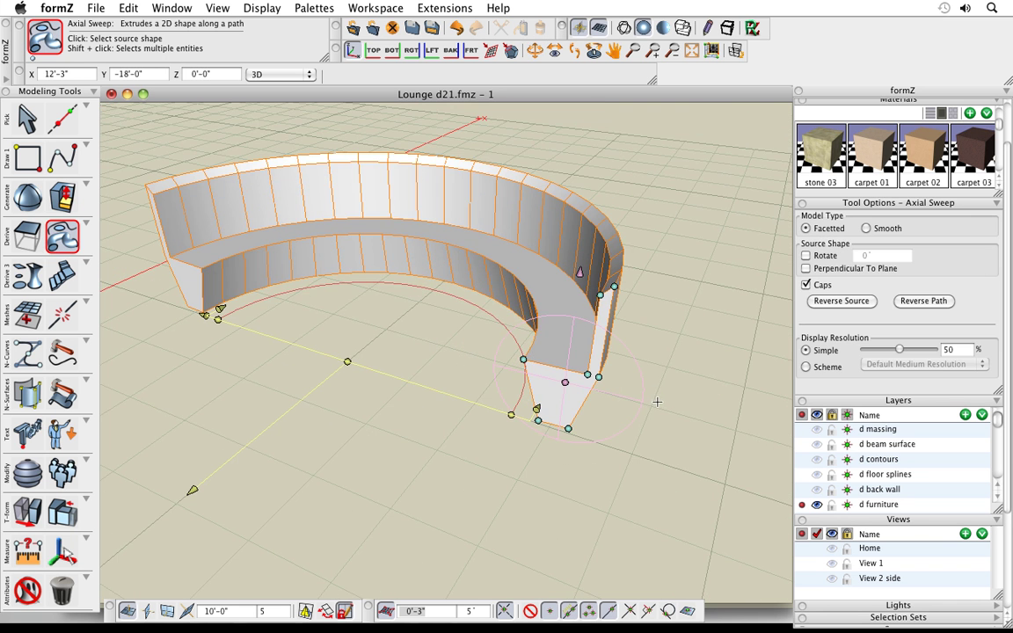
middle_drag(658, 489, 645, 482)
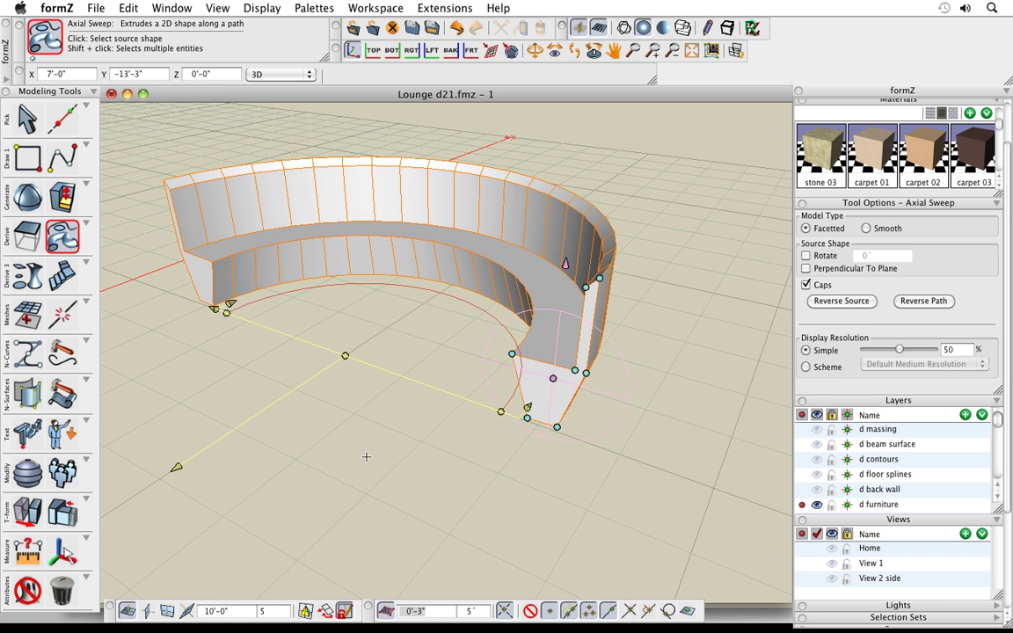
middle_drag(367, 455, 423, 468)
middle_drag(388, 424, 405, 435)
click(261, 322)
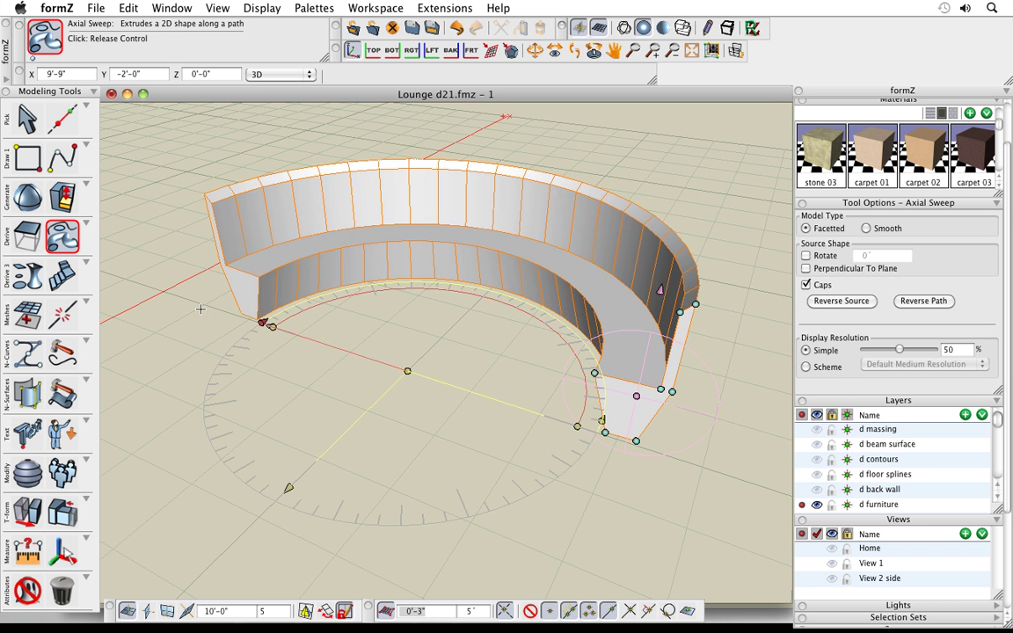
click(264, 322)
Set the bench sweep's model type to Smooth.
scroll(416, 410, down, 3)
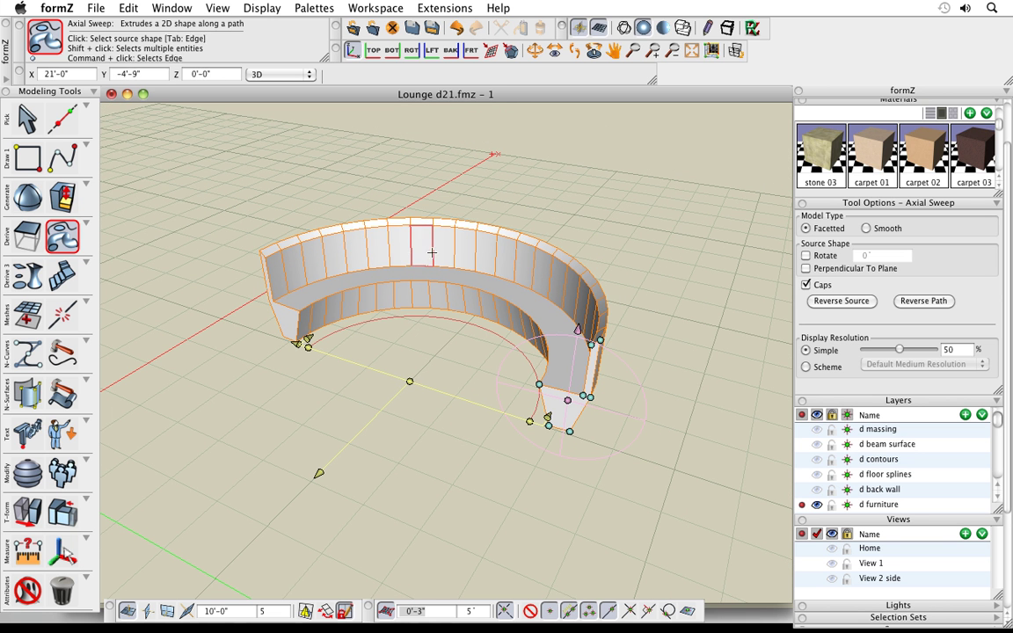
click(872, 229)
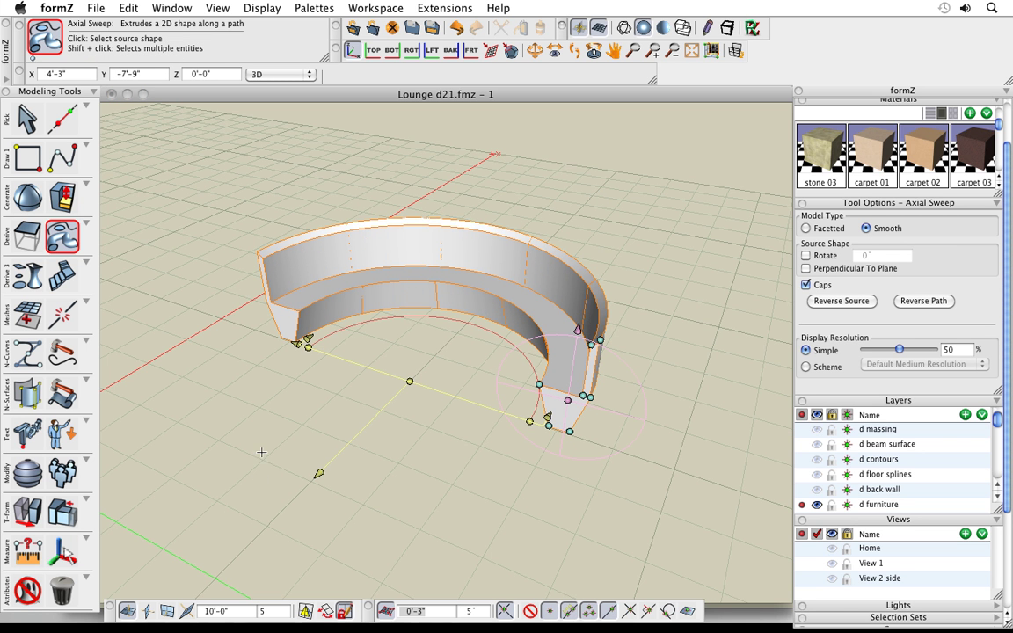
Move the top edge segment of the backrest's far end up 2'-0", perpendicular to the reference plane.
click(28, 512)
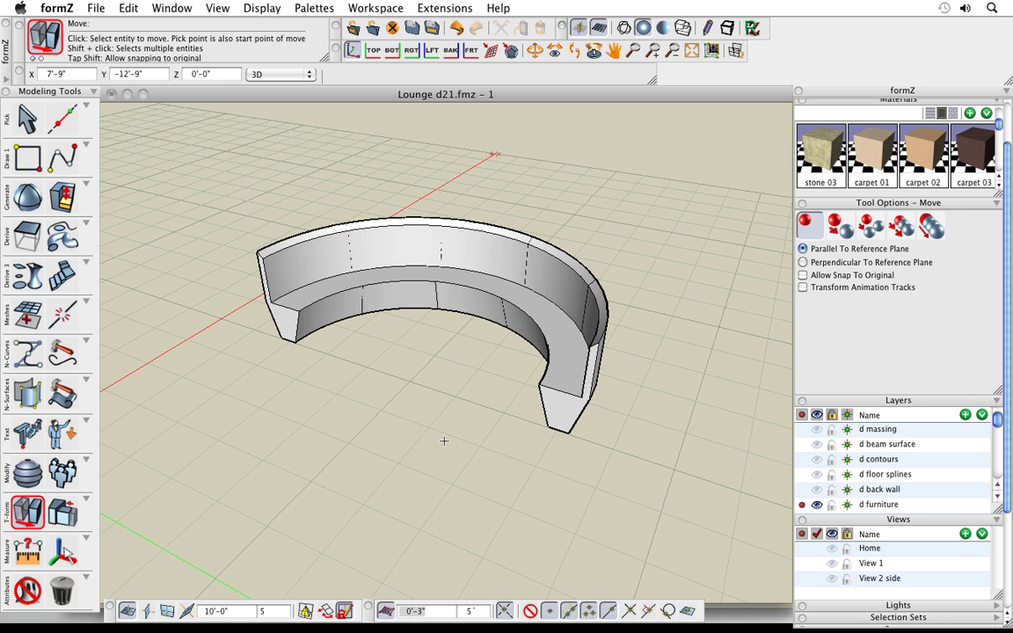
middle_drag(444, 408, 509, 448)
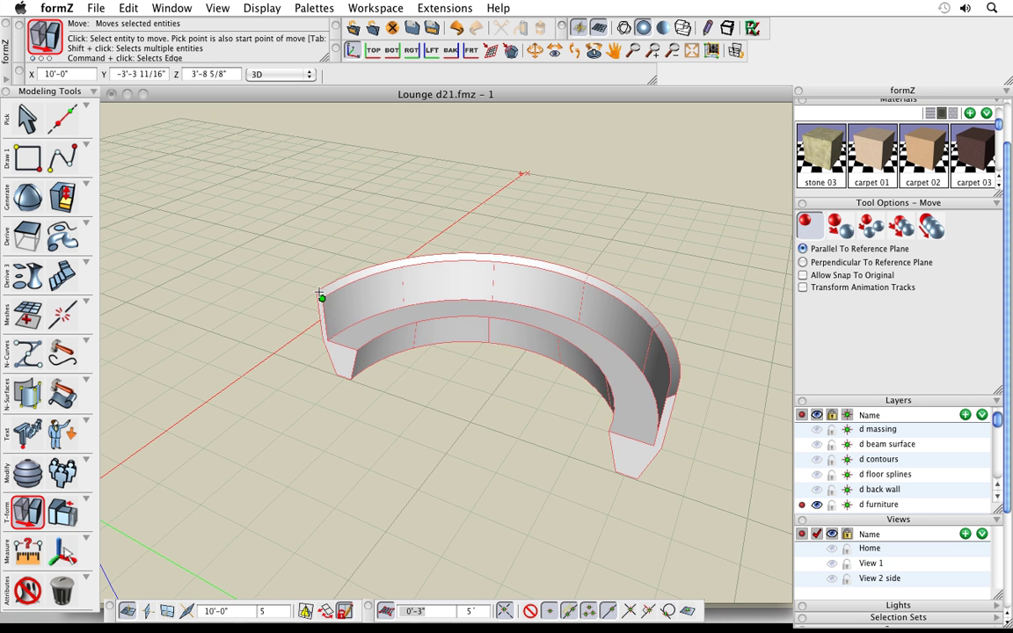
scroll(325, 292, up, 3)
scroll(326, 289, up, 2)
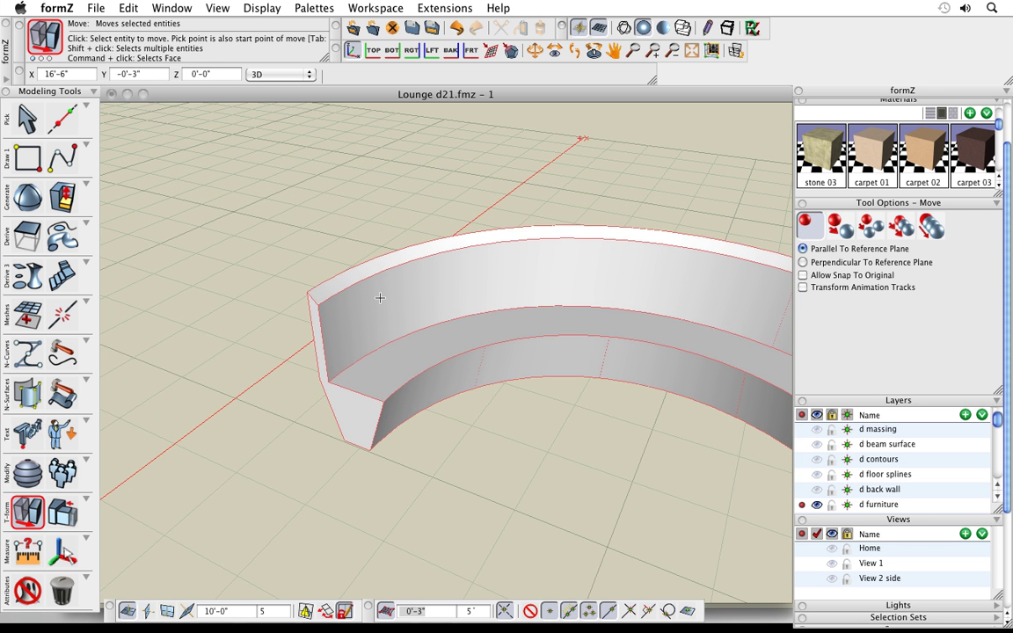
key(space)
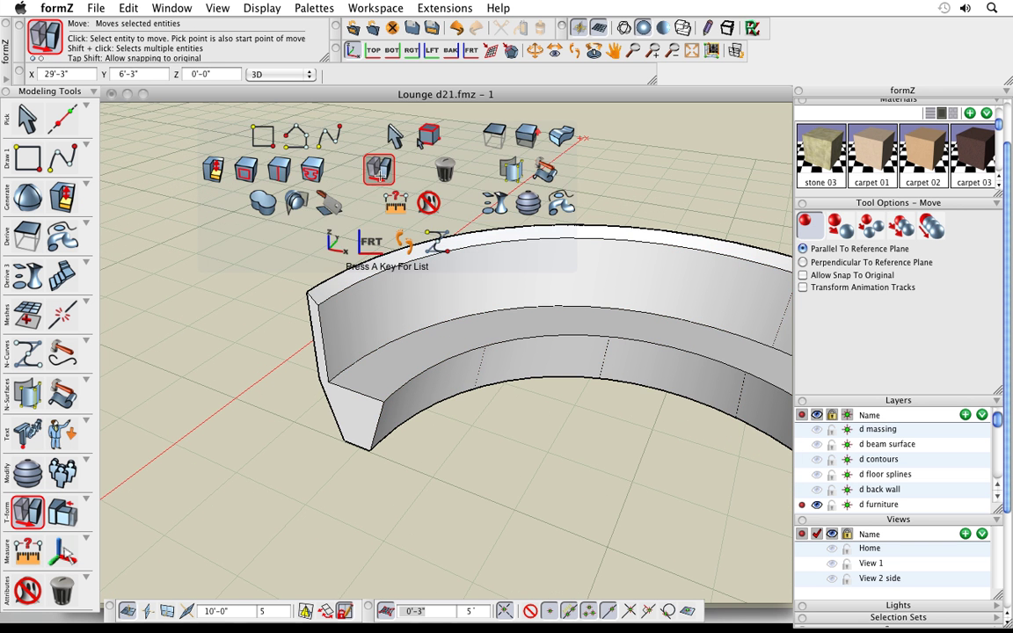
click(380, 176)
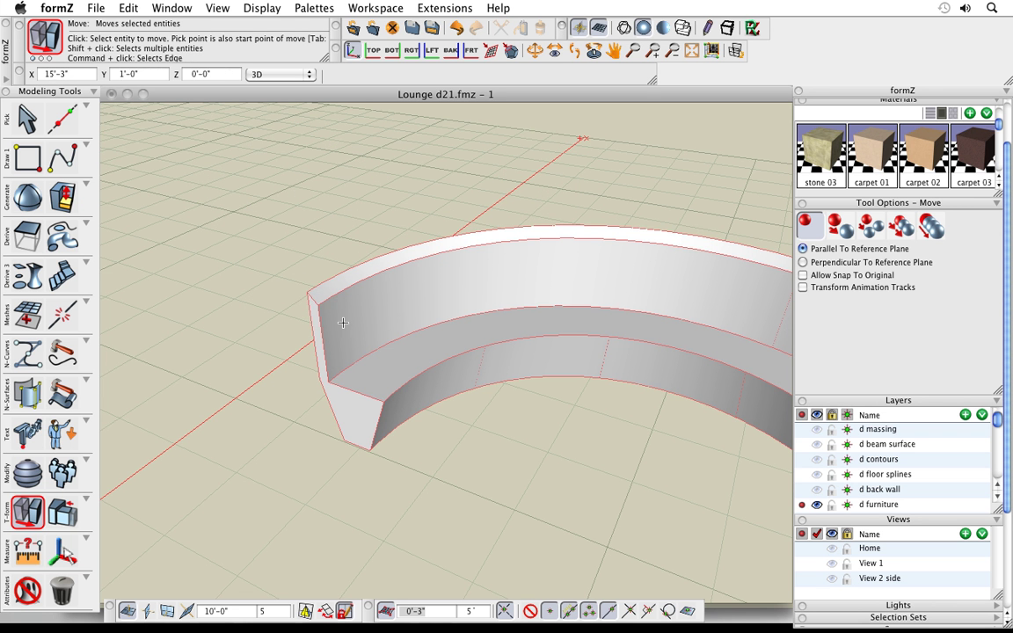
key(h)
drag(344, 328, 214, 322)
middle_drag(215, 322, 245, 311)
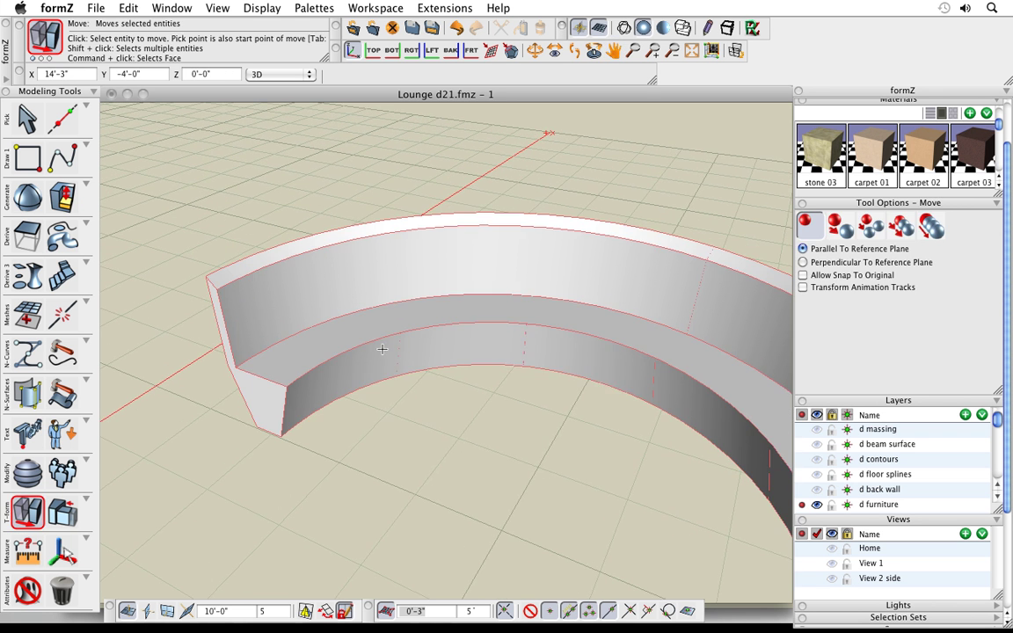
right_click(387, 347)
click(371, 327)
click(213, 288)
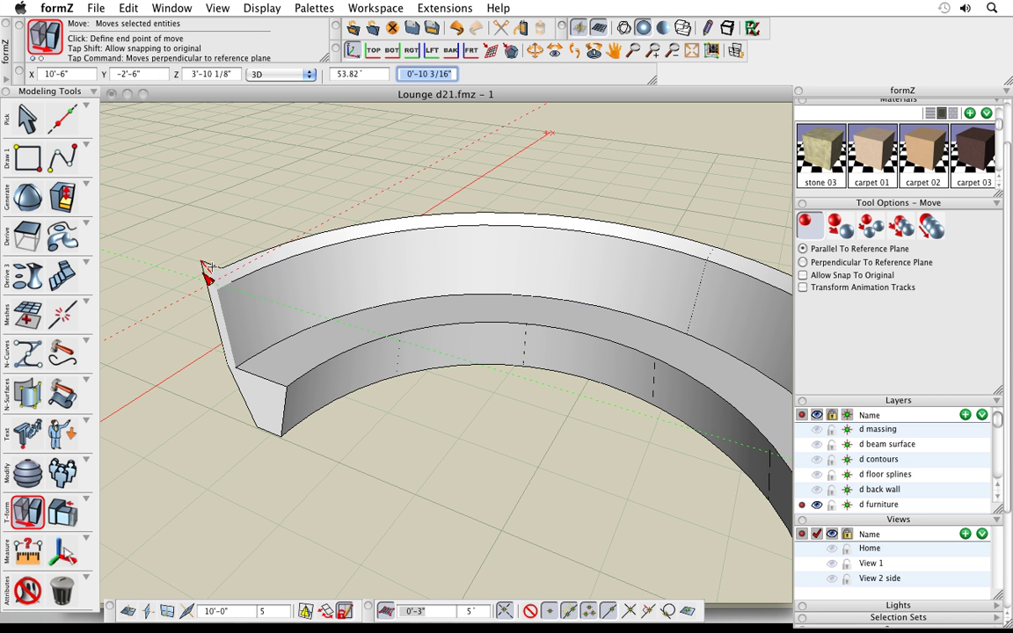
key(super)
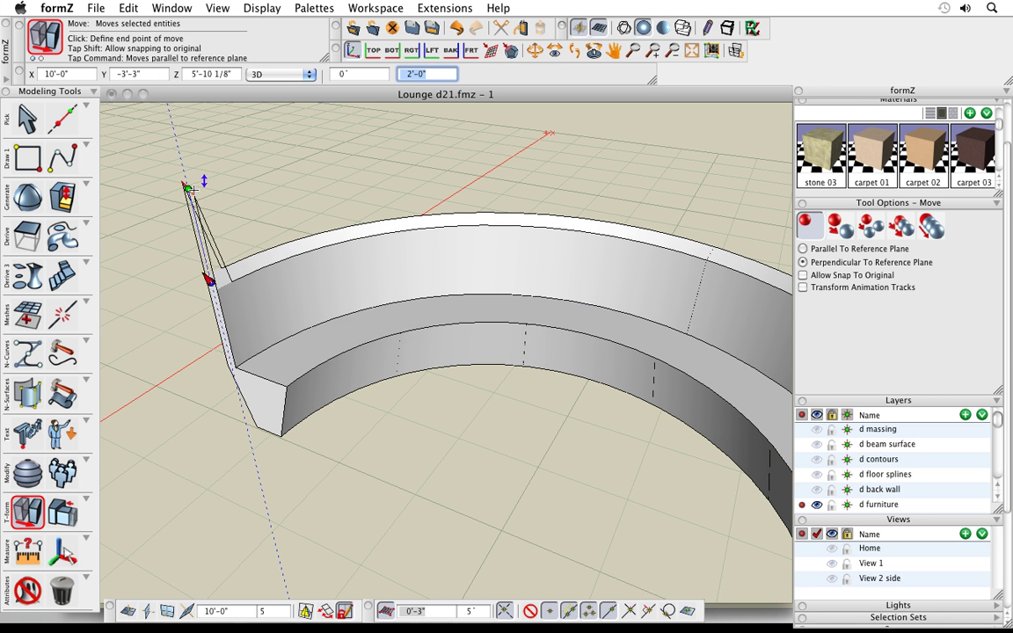
click(194, 192)
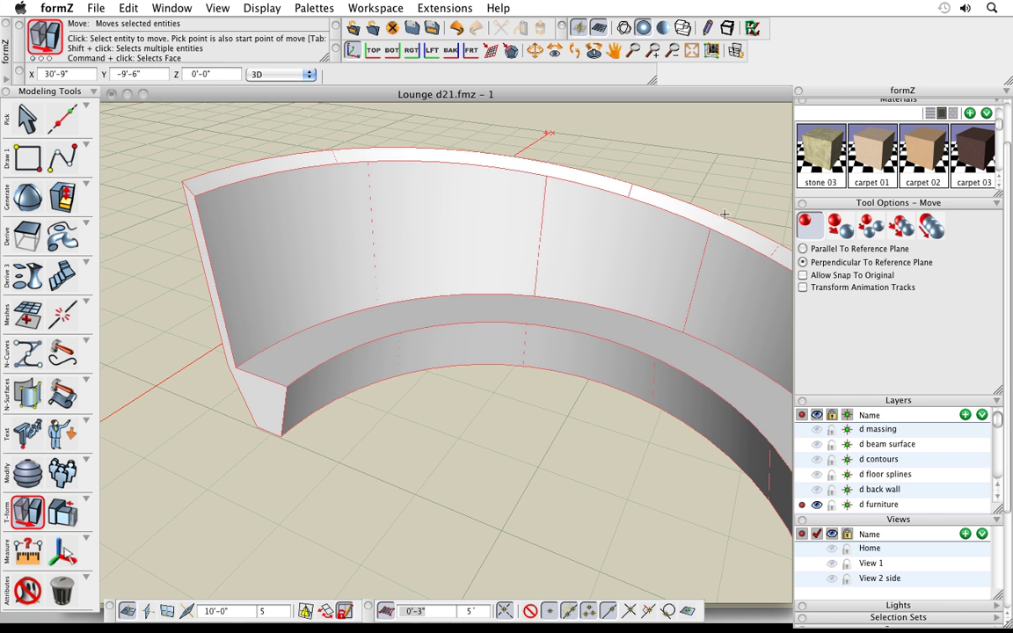
Examine the bench's sloping backrest and preview picking the whole bench and its individual faces with the Pick tool.
scroll(183, 327, down, 3)
middle_drag(276, 432, 480, 457)
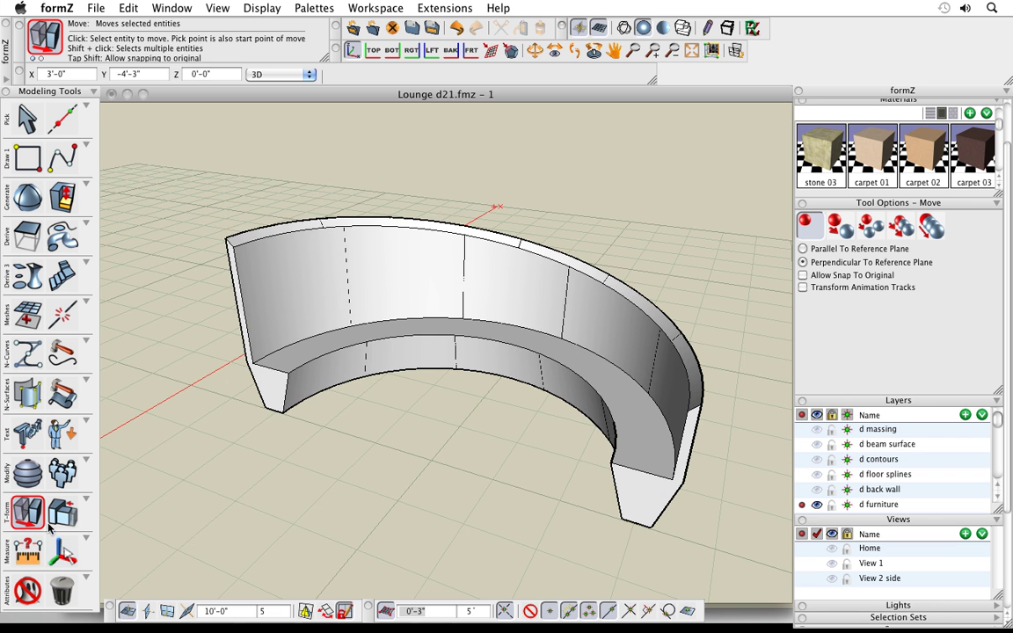
scroll(235, 241, up, 3)
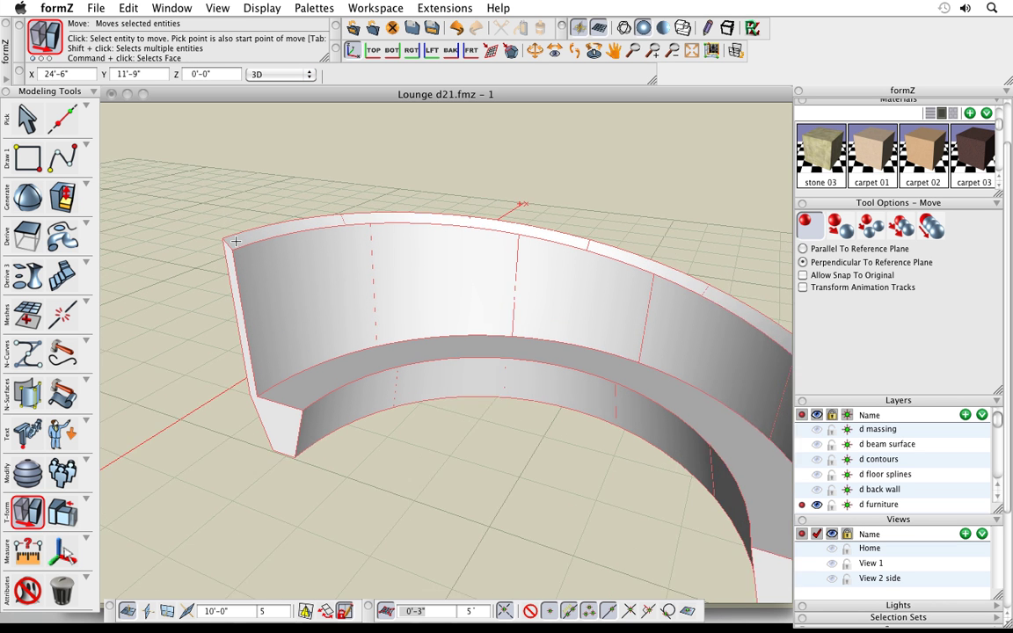
scroll(230, 239, up, 2)
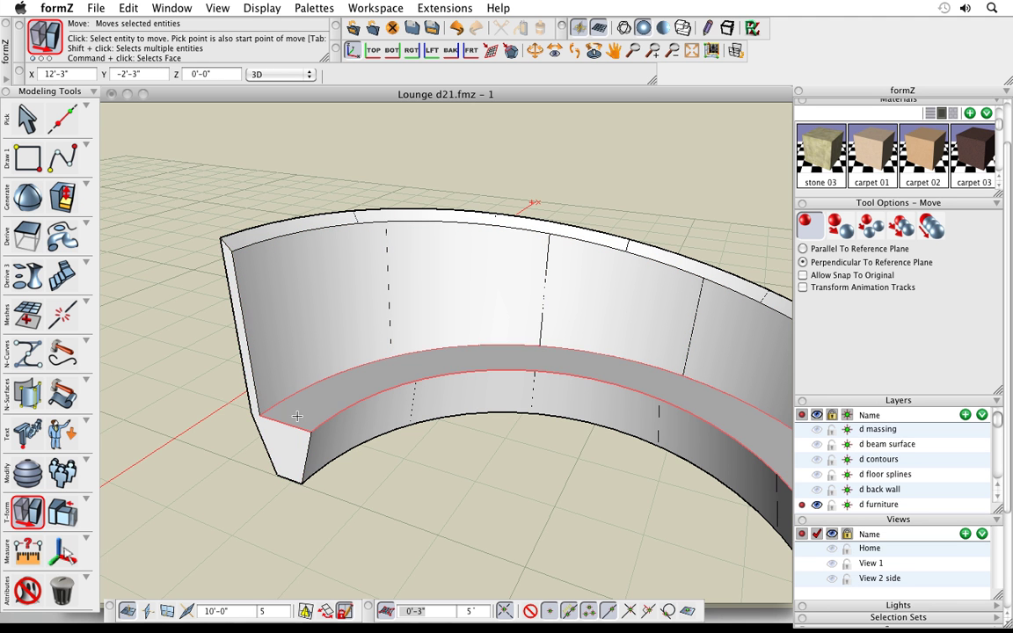
middle_drag(463, 290, 358, 262)
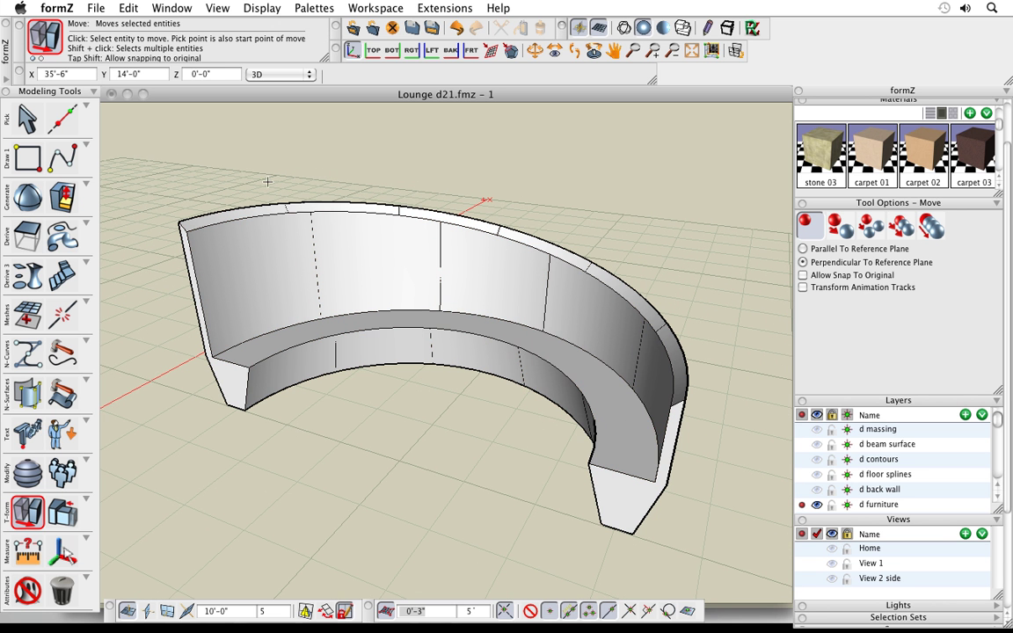
drag(30, 120, 92, 132)
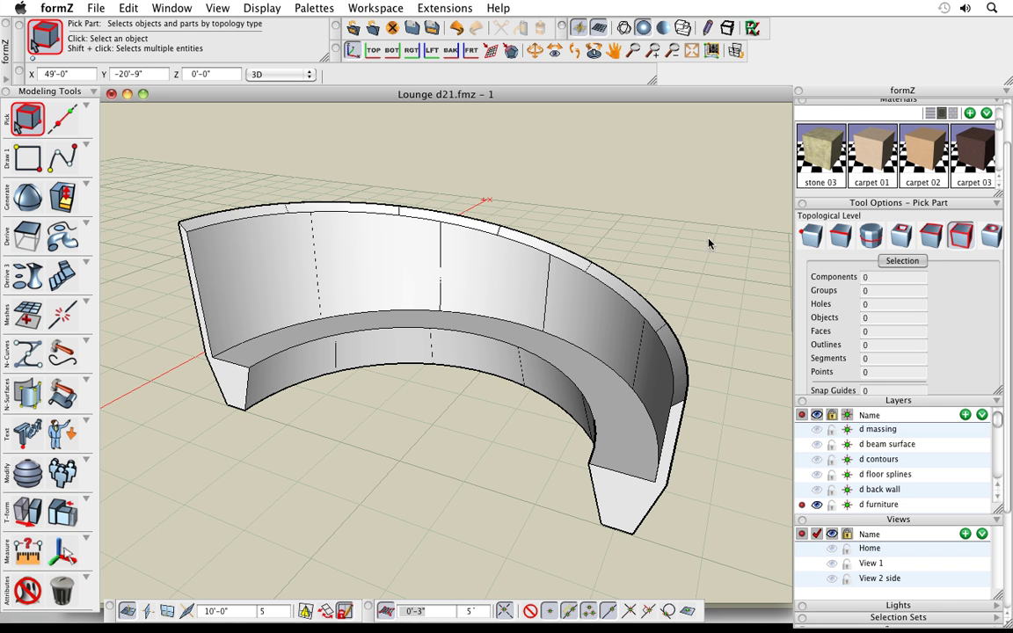
drag(30, 121, 92, 128)
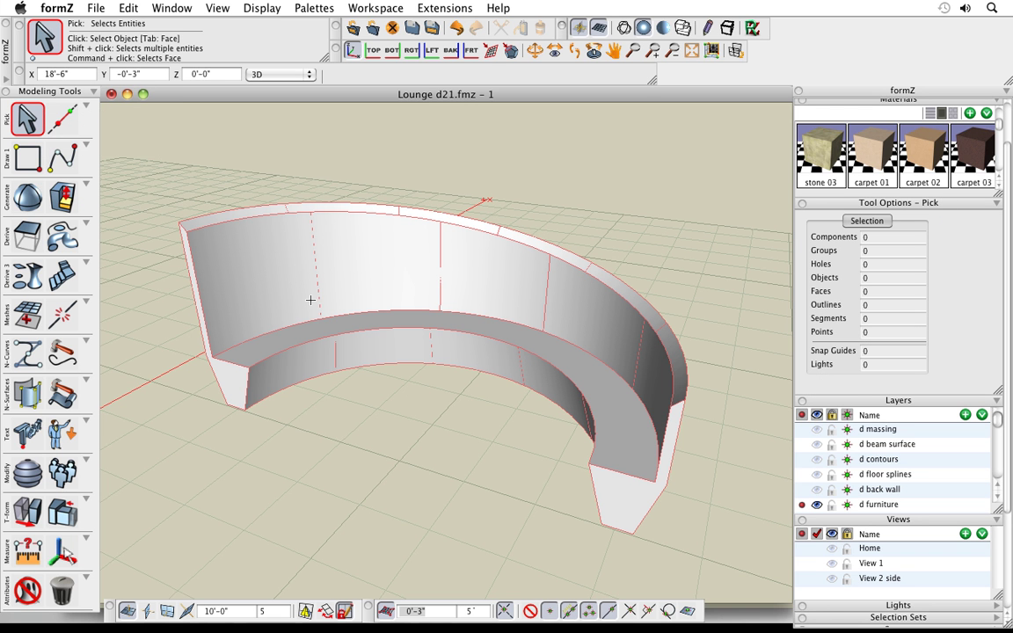
key(Tab)
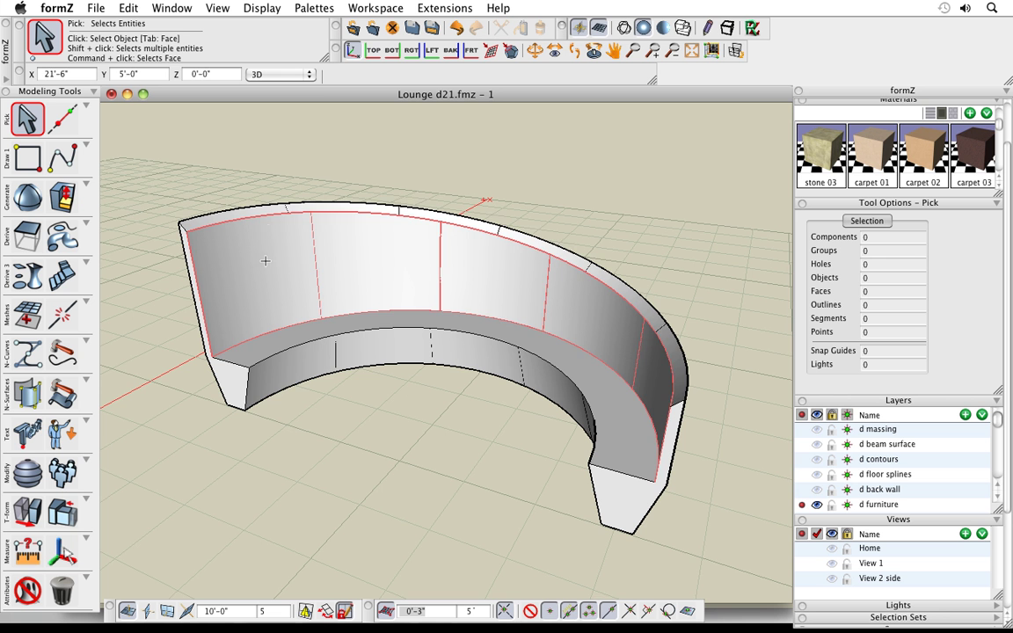
key(Tab)
Make the brown leather material the active one.
middle_drag(519, 444, 549, 419)
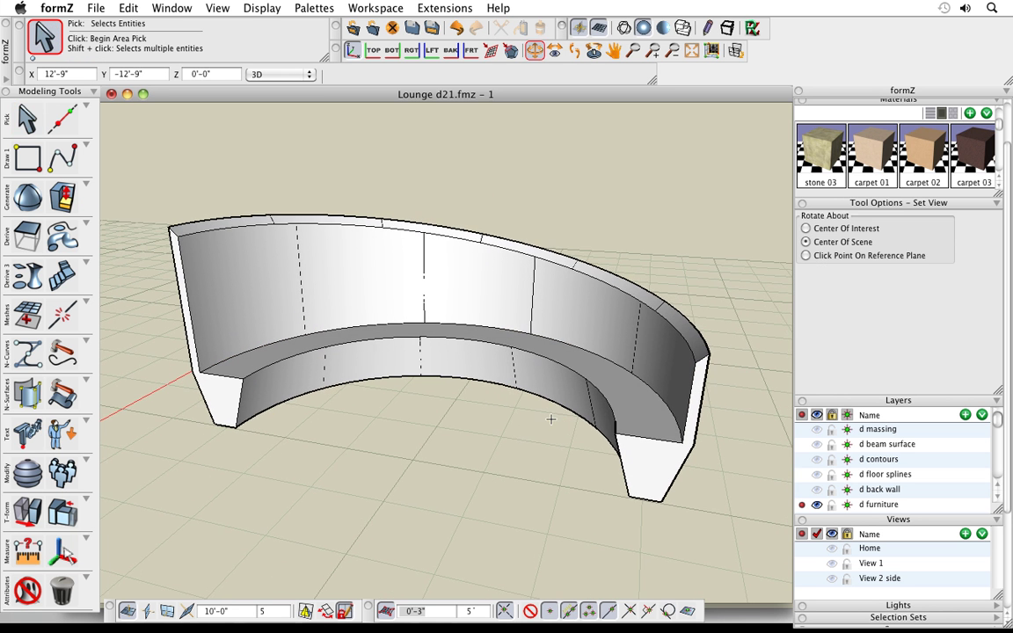
middle_drag(457, 420, 493, 466)
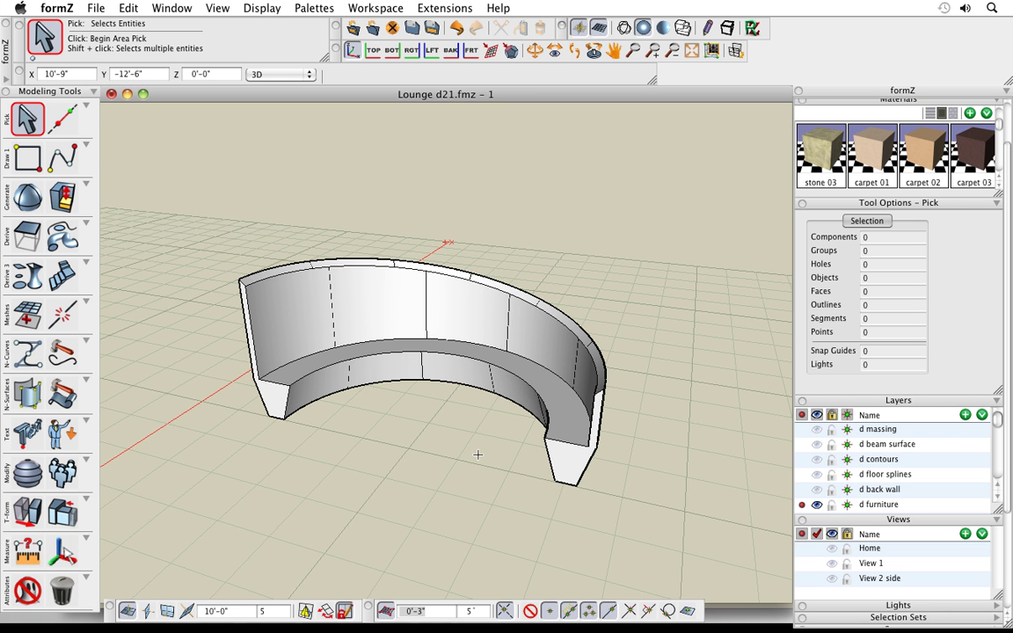
scroll(562, 437, up, 3)
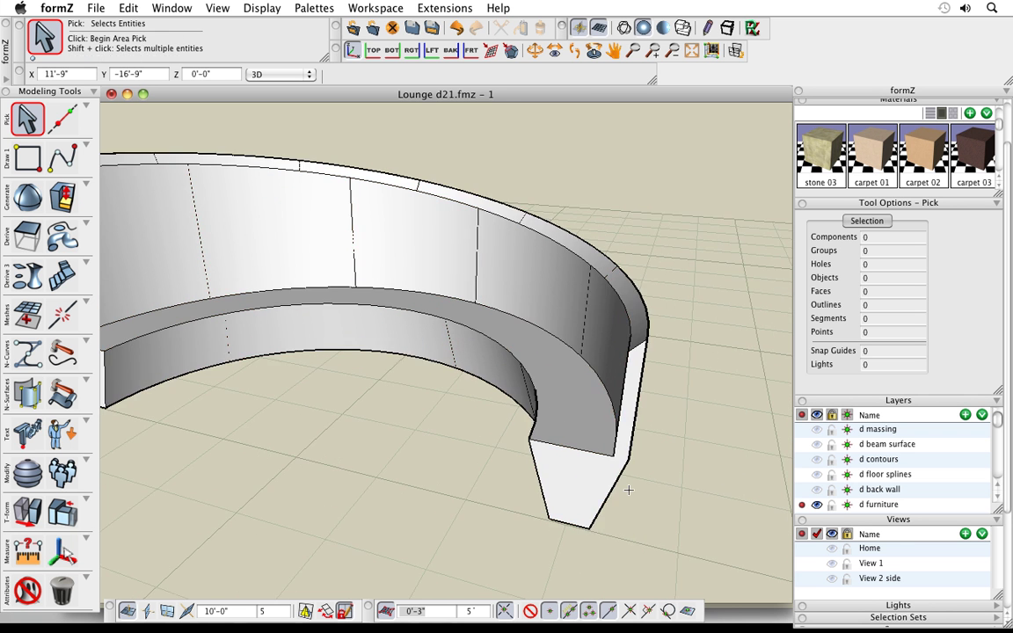
middle_drag(629, 489, 614, 488)
scroll(385, 421, down, 2)
middle_drag(384, 420, 408, 411)
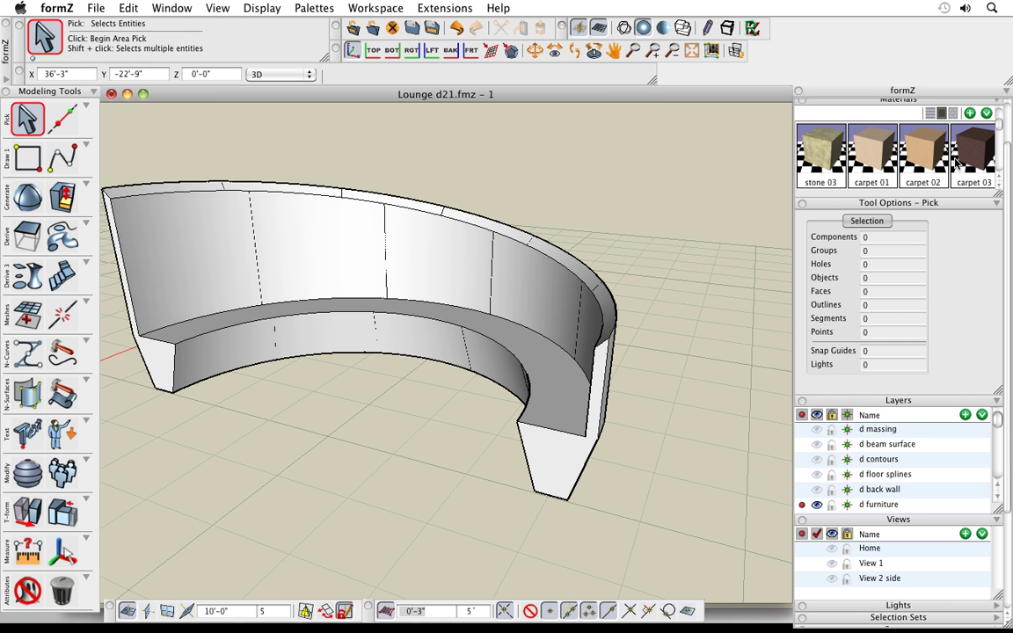
scroll(957, 163, down, 2)
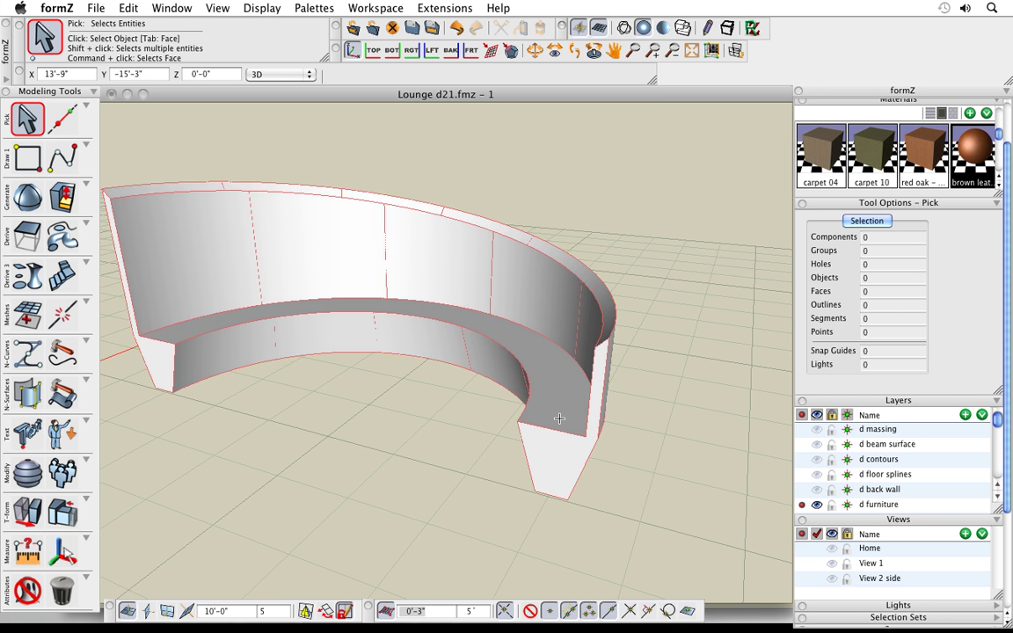
Draw two cushion profile rectangles on the bench's near end face, 0'-3" by 1'-6" along the seat and 1'-6" by 0'-3" along the backrest.
scroll(560, 419, up, 3)
middle_drag(593, 457, 597, 448)
key(space)
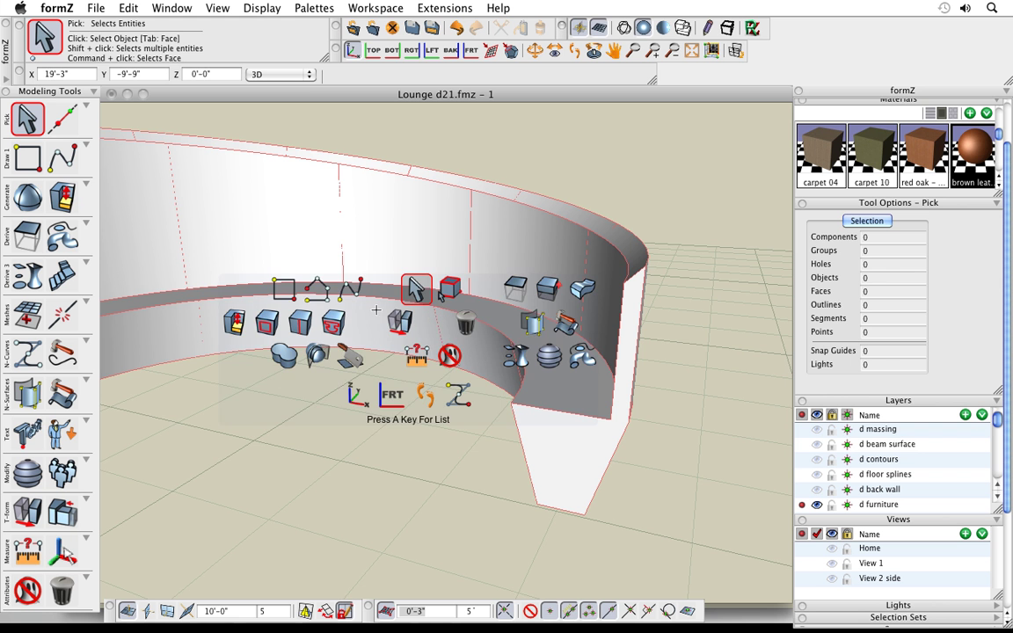
click(286, 287)
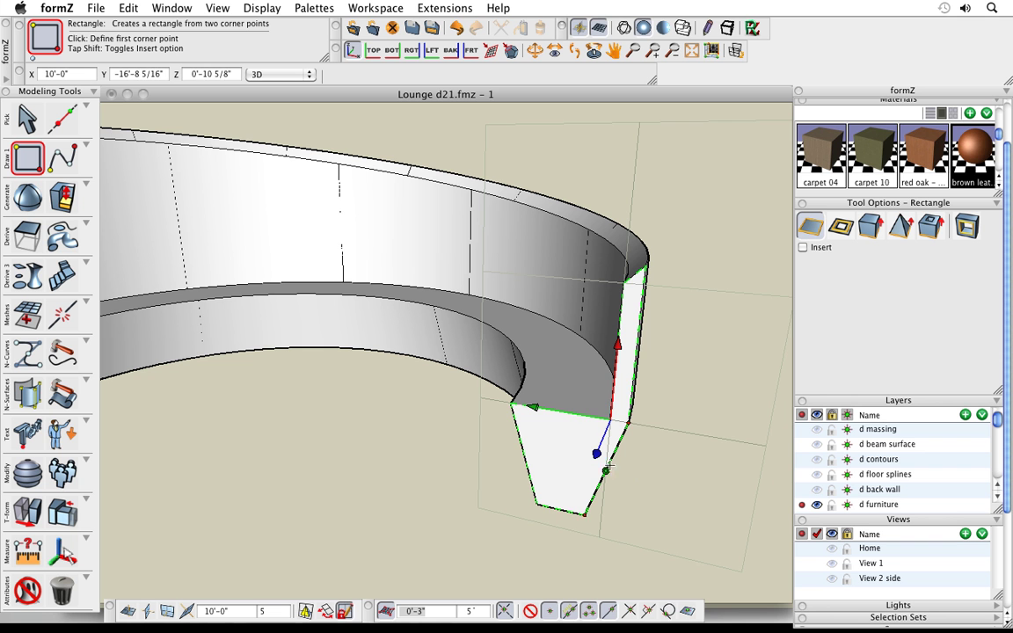
click(613, 417)
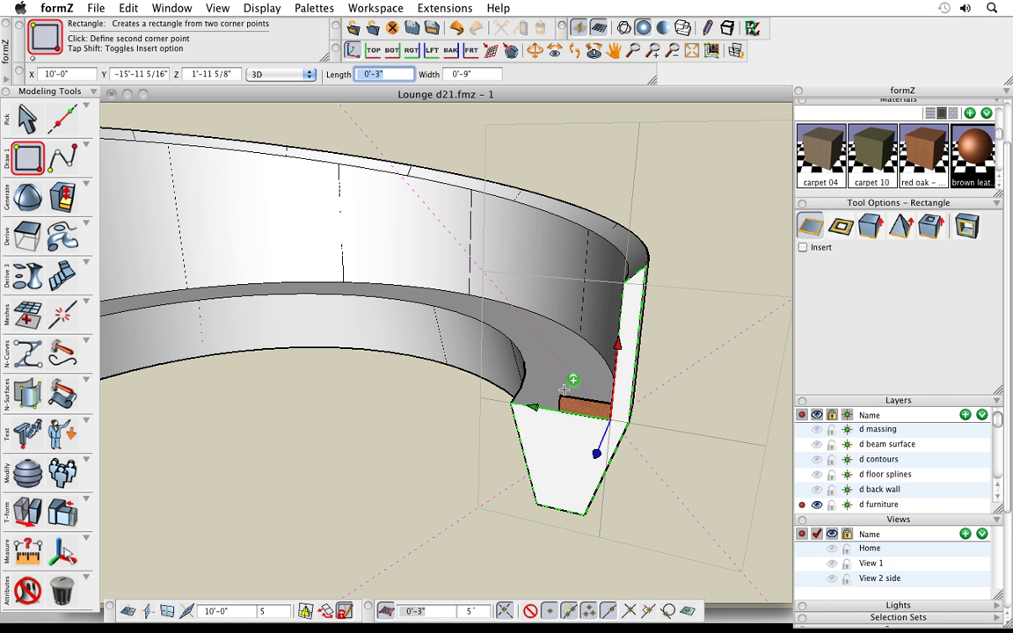
click(511, 380)
click(609, 402)
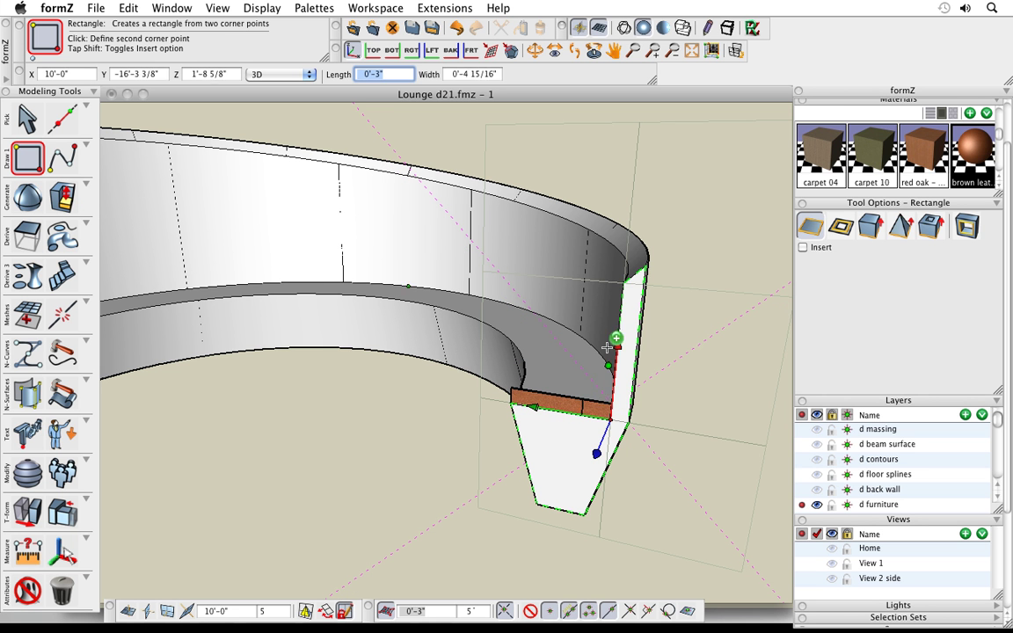
click(610, 293)
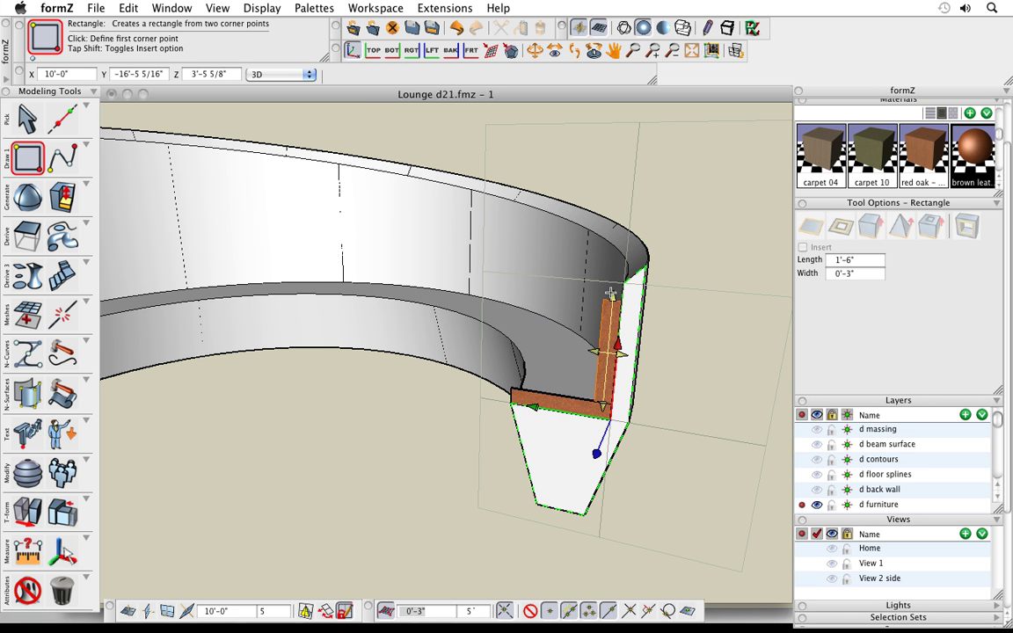
Sweep the seat cushion profile along the bench seat's inner front edge with Axial Sweep, using As Positioned alignment and the Smooth model type.
middle_drag(387, 420, 509, 468)
scroll(371, 430, down, 3)
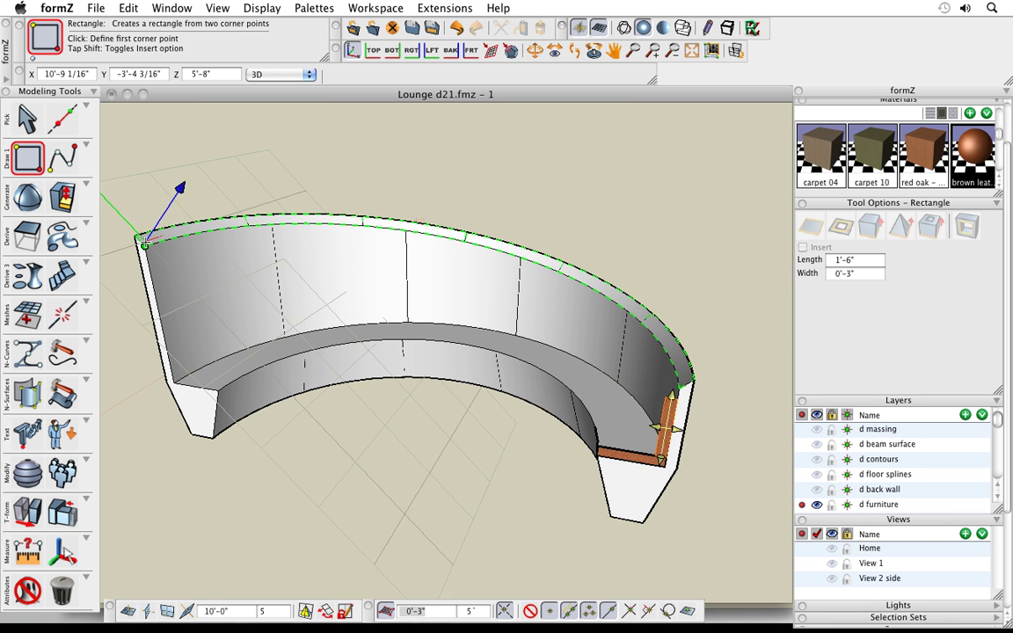
key(space)
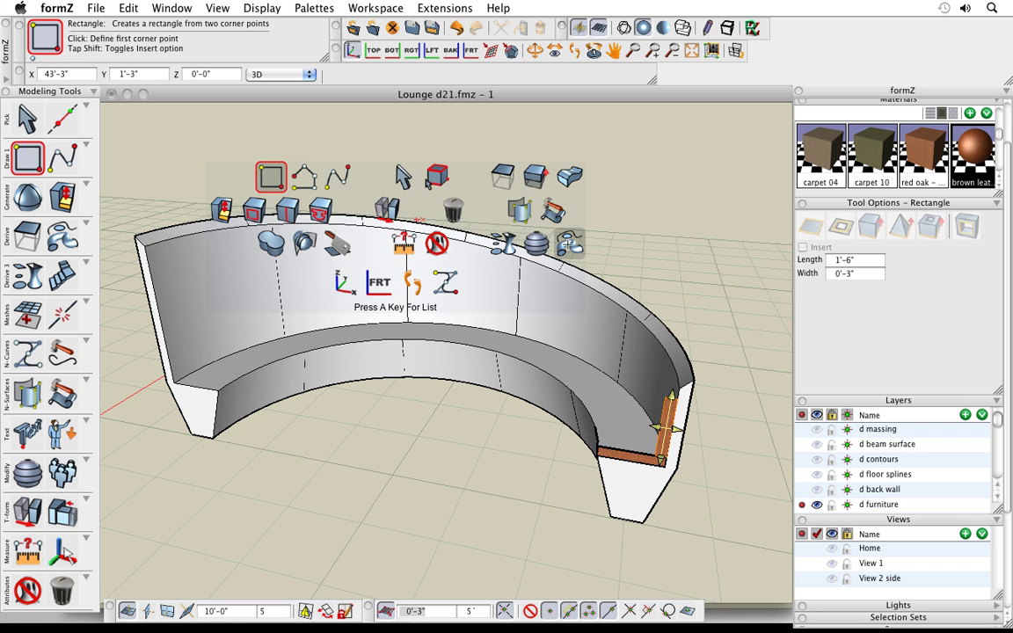
click(570, 243)
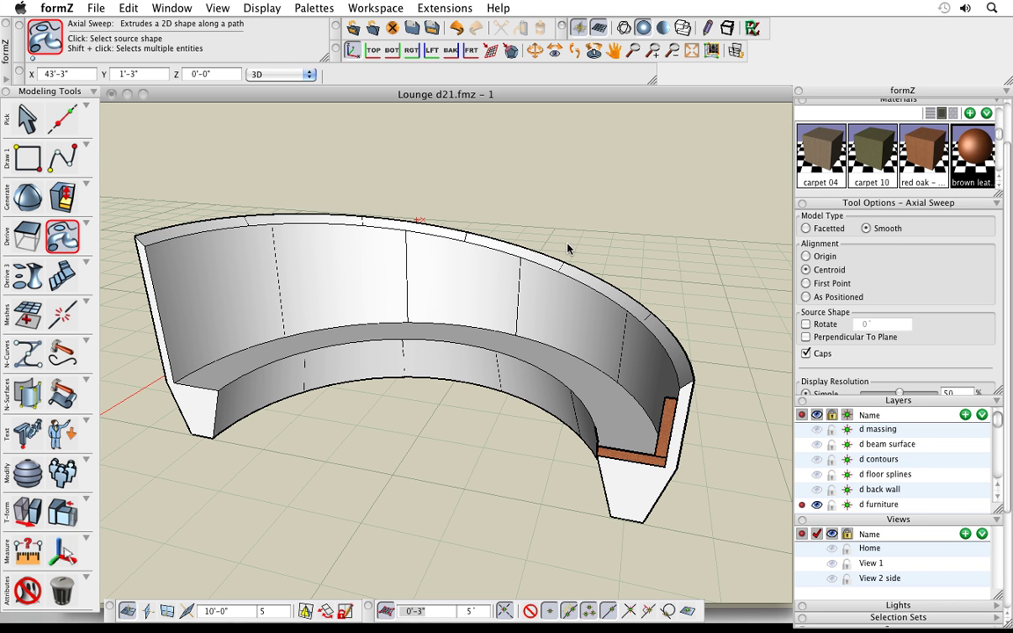
click(836, 298)
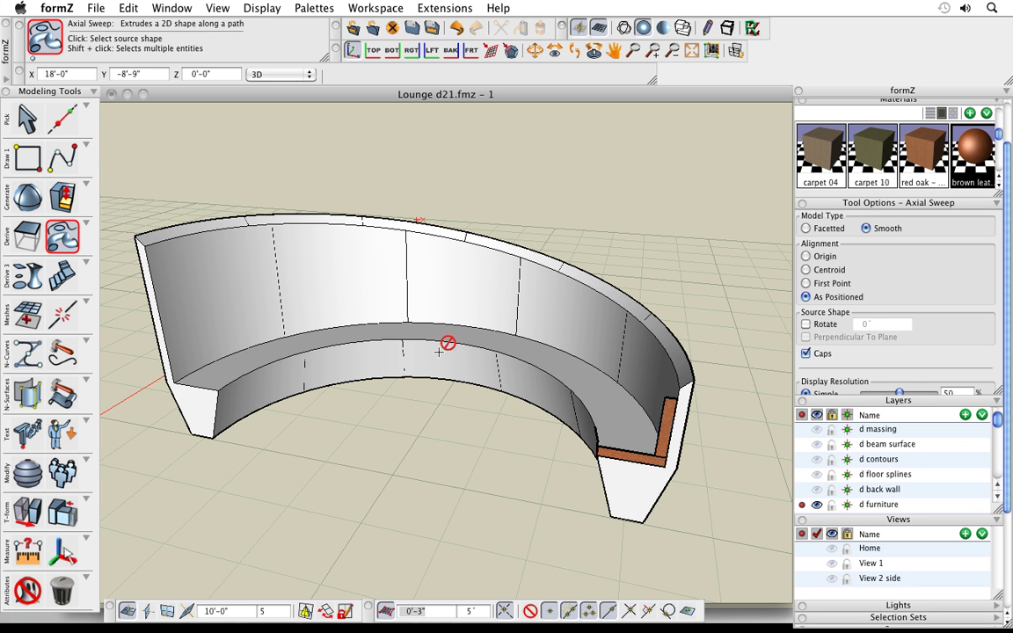
click(631, 456)
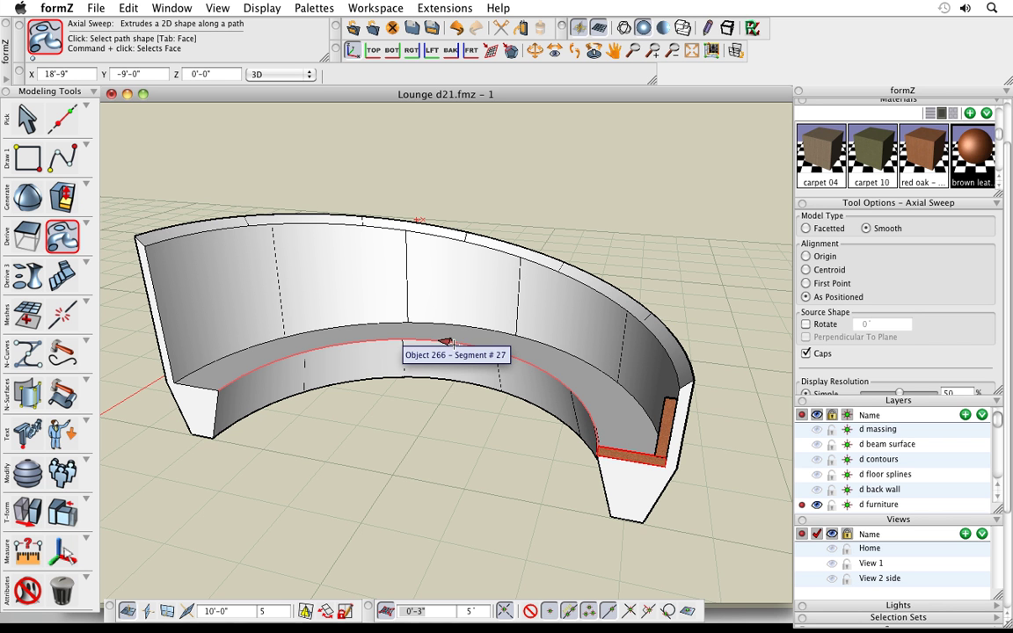
click(446, 342)
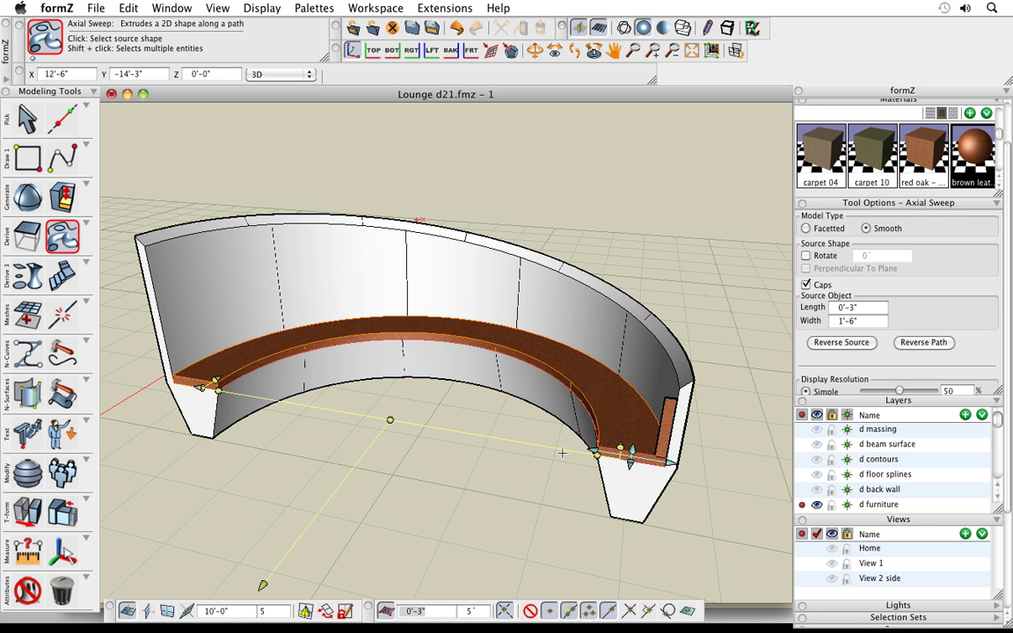
Sweep the backrest cushion profile along the same curved front edge of the seat.
click(666, 429)
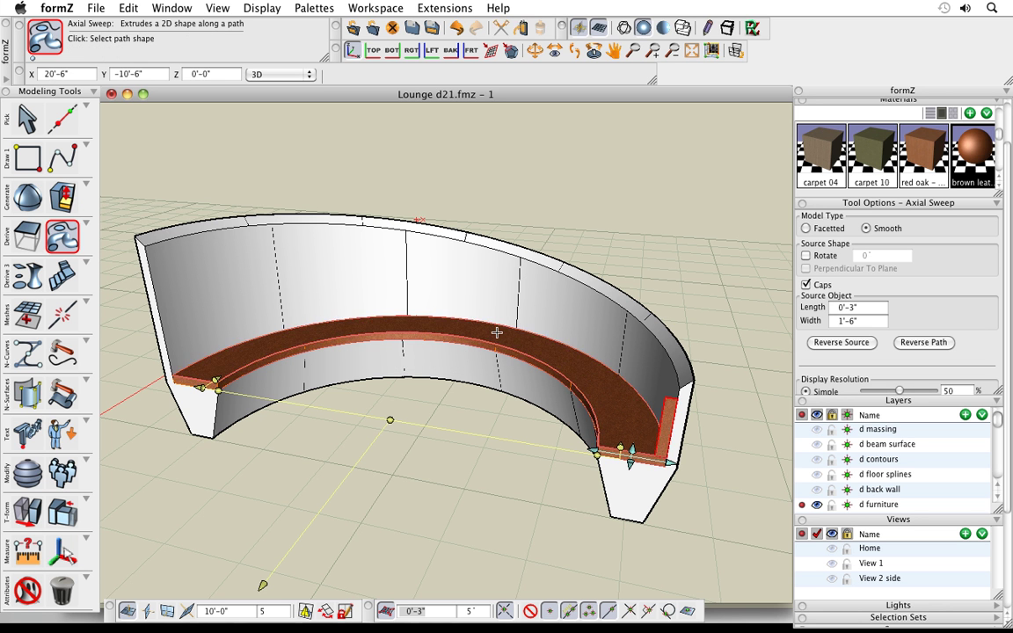
click(434, 334)
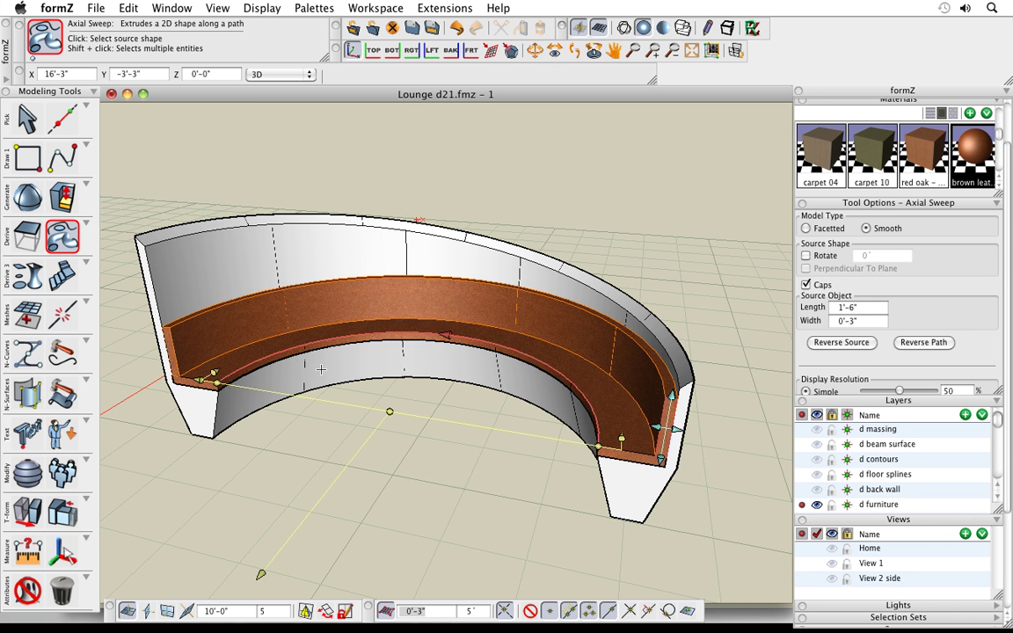
scroll(412, 427, down, 2)
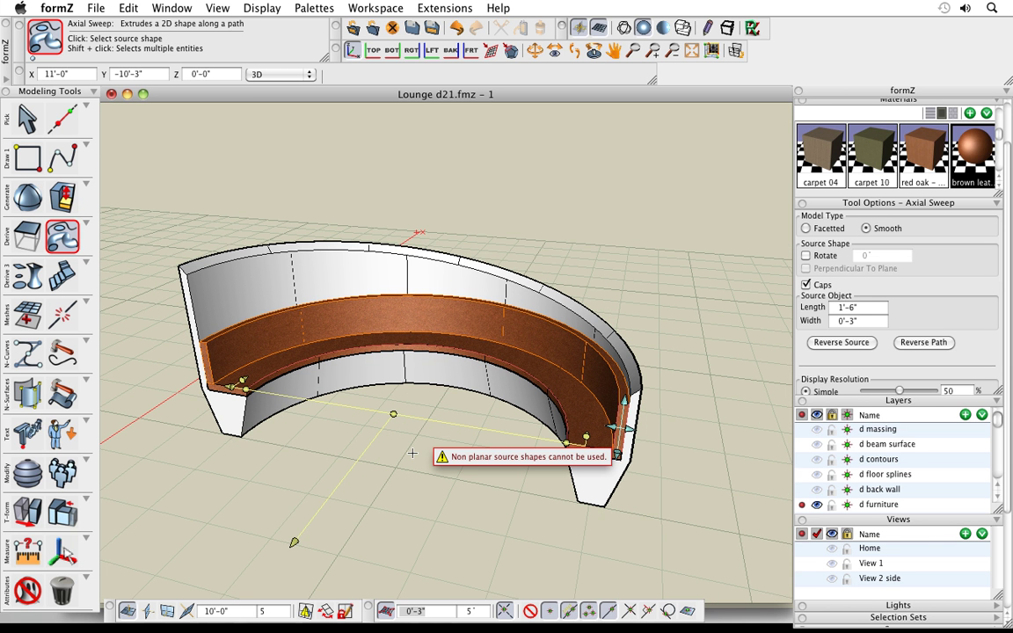
Move the top edge segment of the backrest cushion's far end up 2'-0", perpendicular to the reference plane.
key(m)
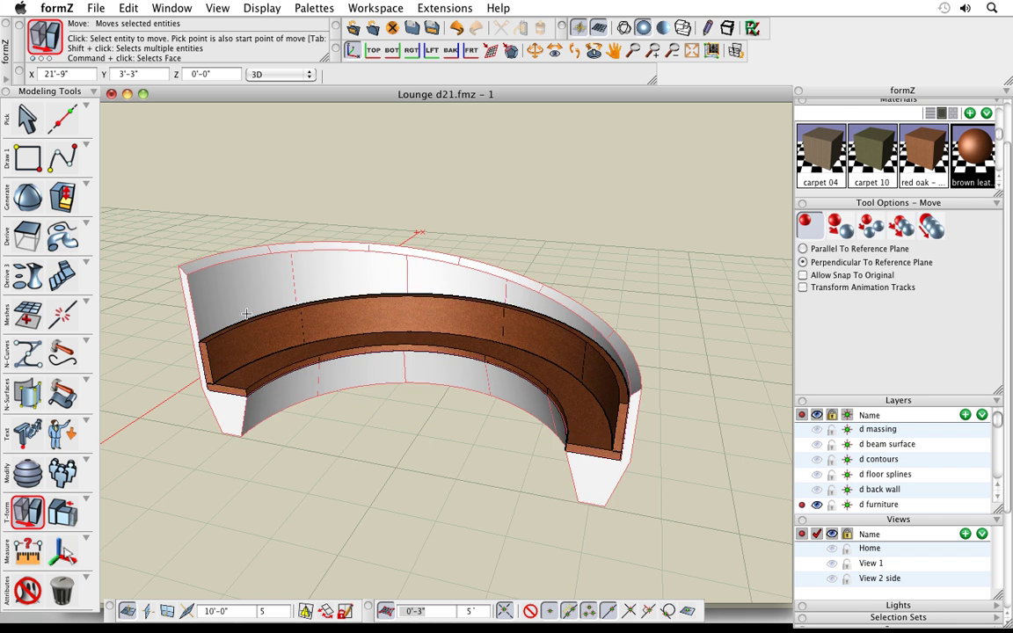
middle_drag(244, 342, 290, 351)
scroll(247, 354, up, 3)
scroll(249, 354, up, 2)
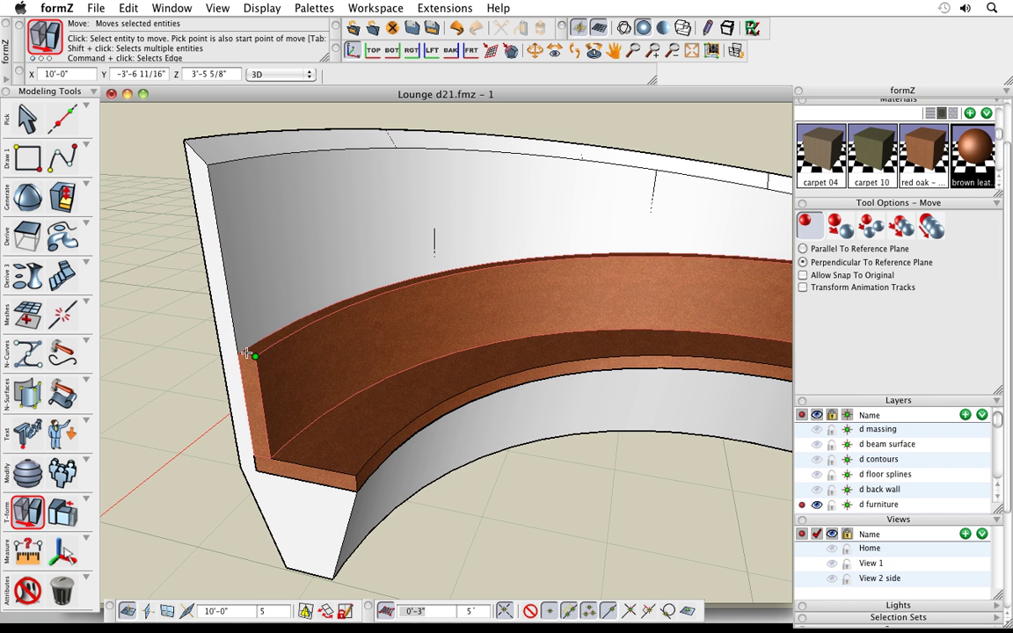
click(249, 354)
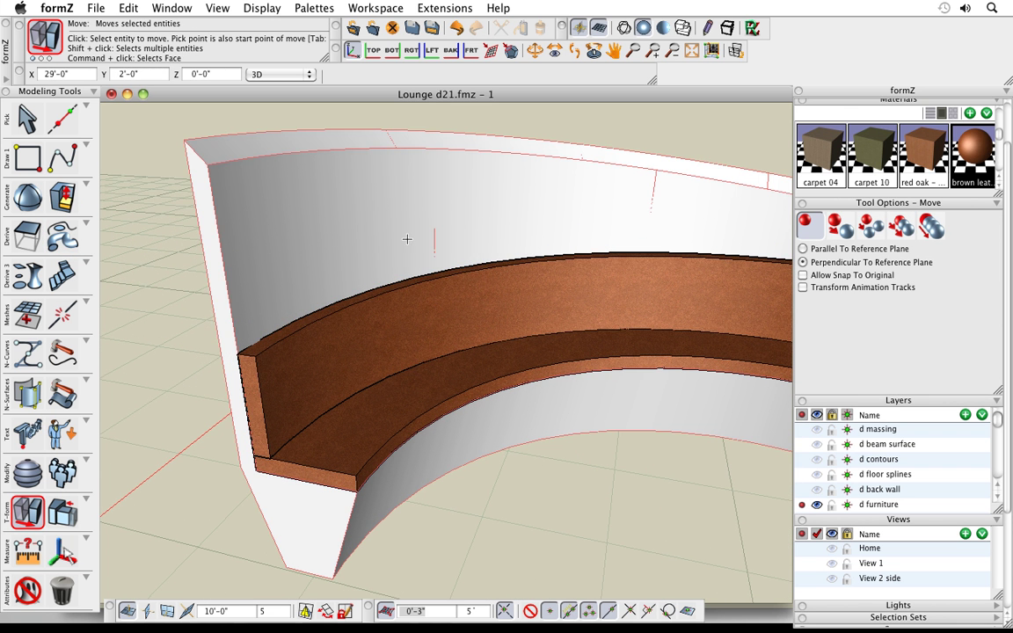
key(space)
click(376, 240)
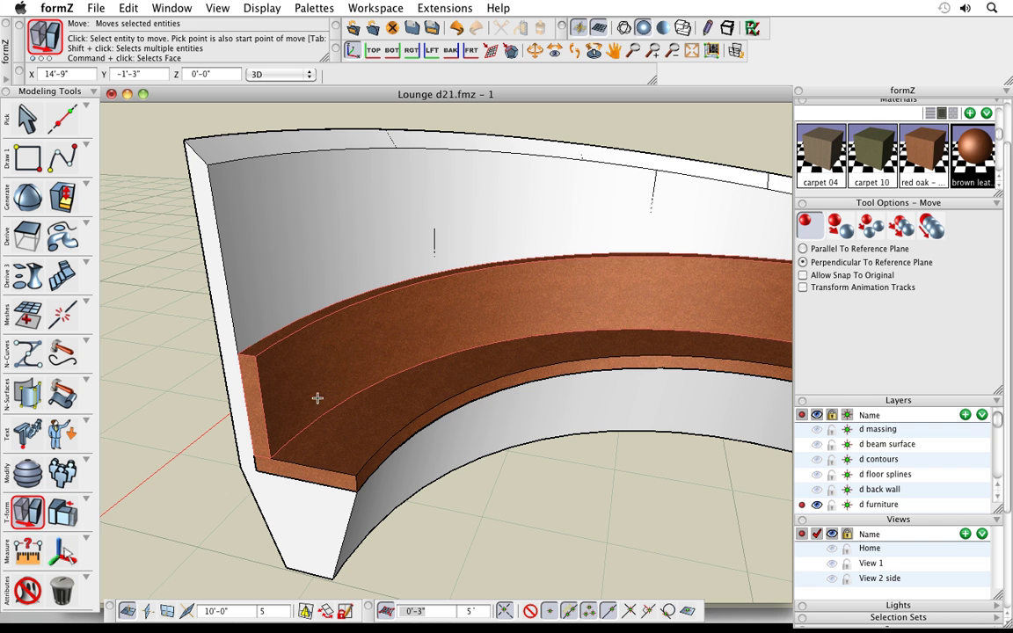
click(249, 355)
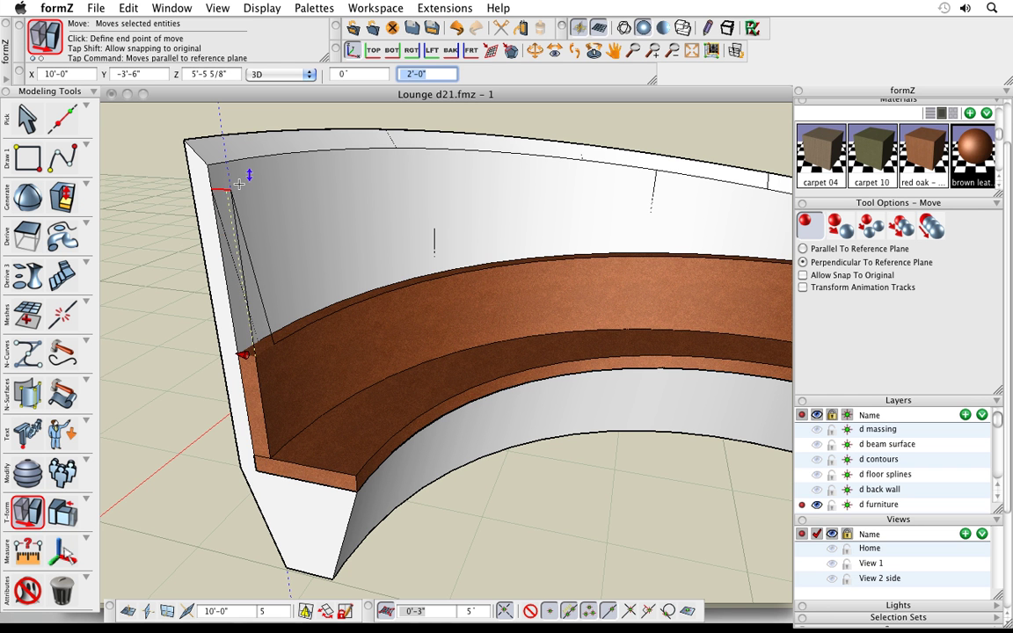
key(super)
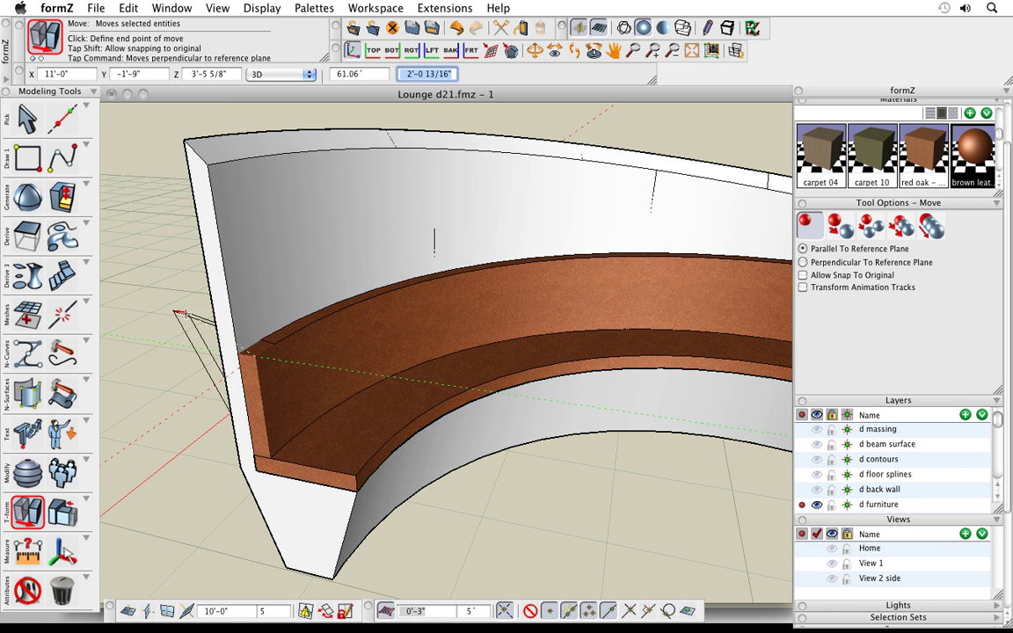
key(super)
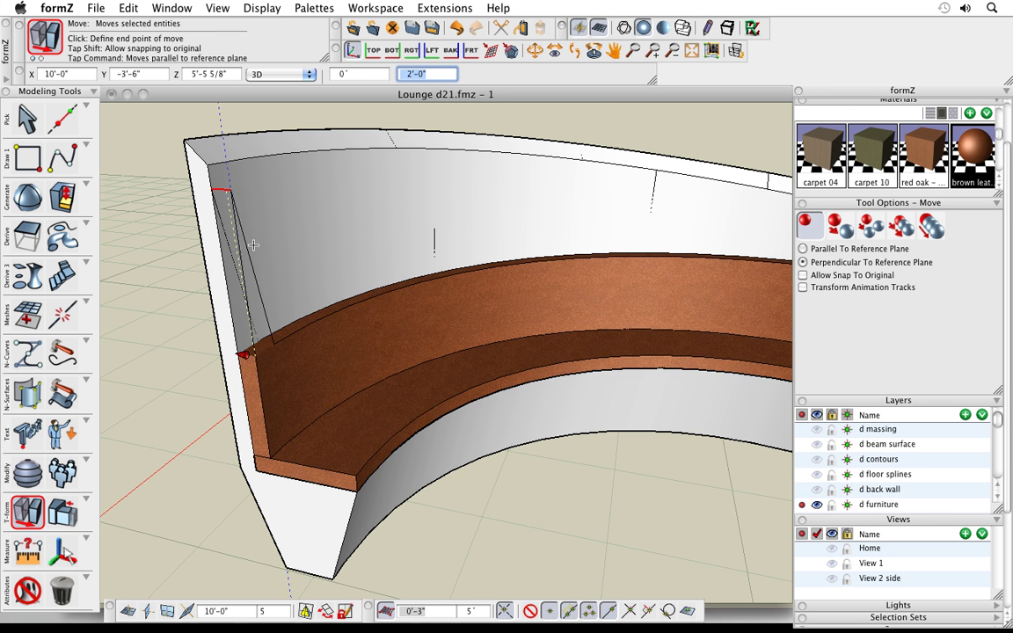
click(253, 245)
Apply the red oak material to the bench body beneath the leather cushions.
scroll(262, 359, down, 3)
middle_drag(593, 476, 474, 431)
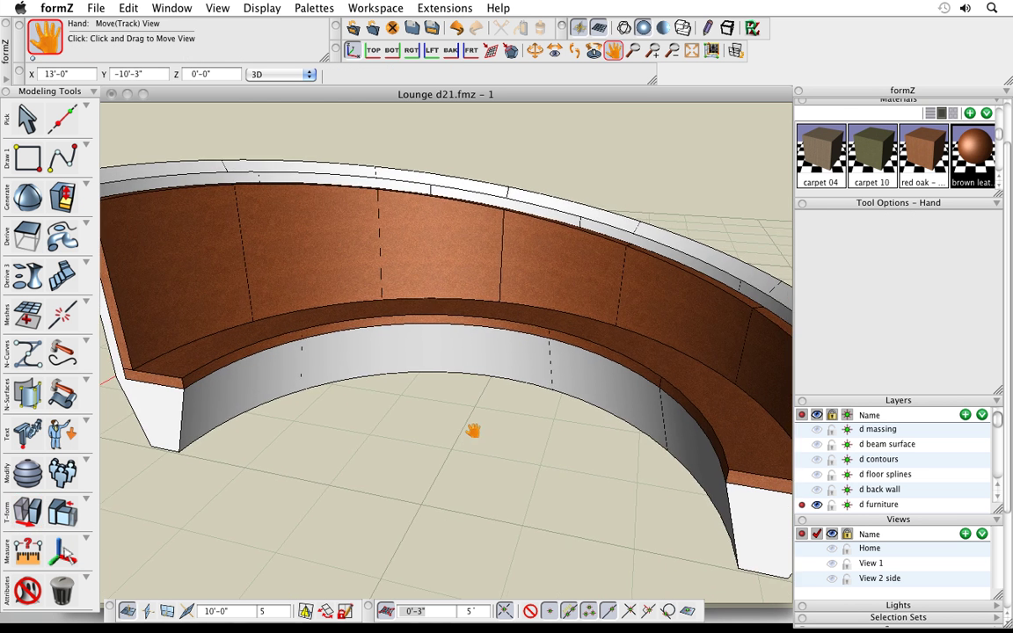
scroll(444, 428, down, 2)
super+middle_drag(565, 482, 519, 478)
scroll(390, 416, down, 2)
super+middle_drag(455, 468, 457, 497)
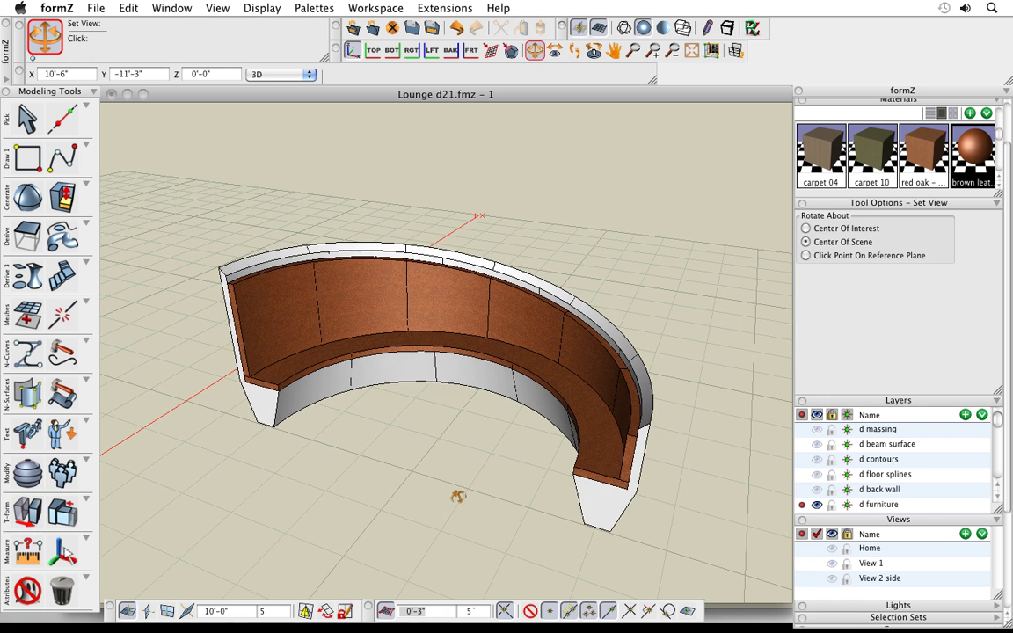
drag(924, 154, 563, 458)
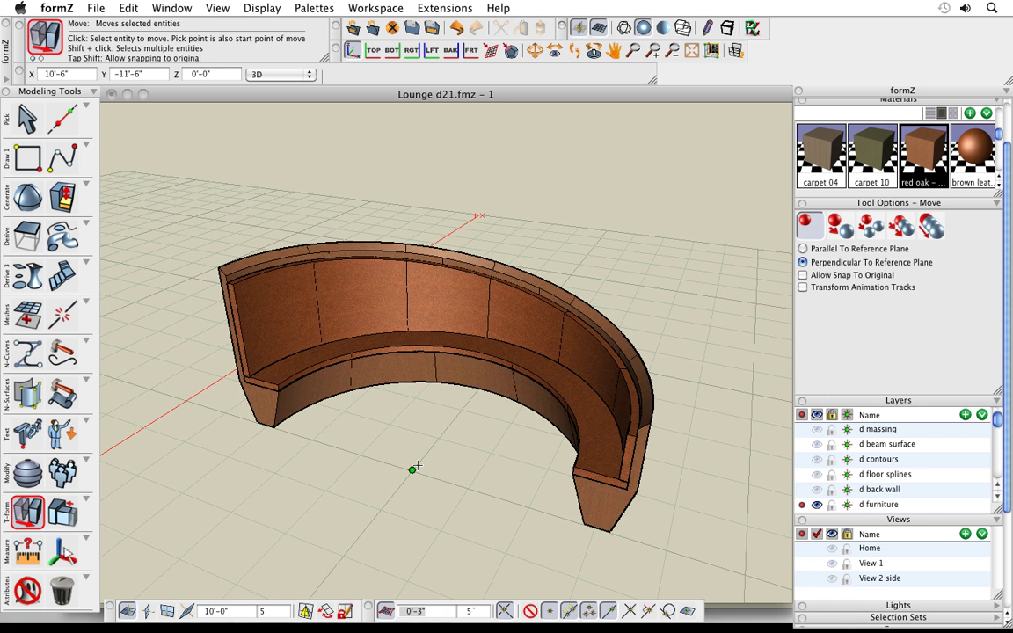
super+middle_drag(573, 547, 582, 526)
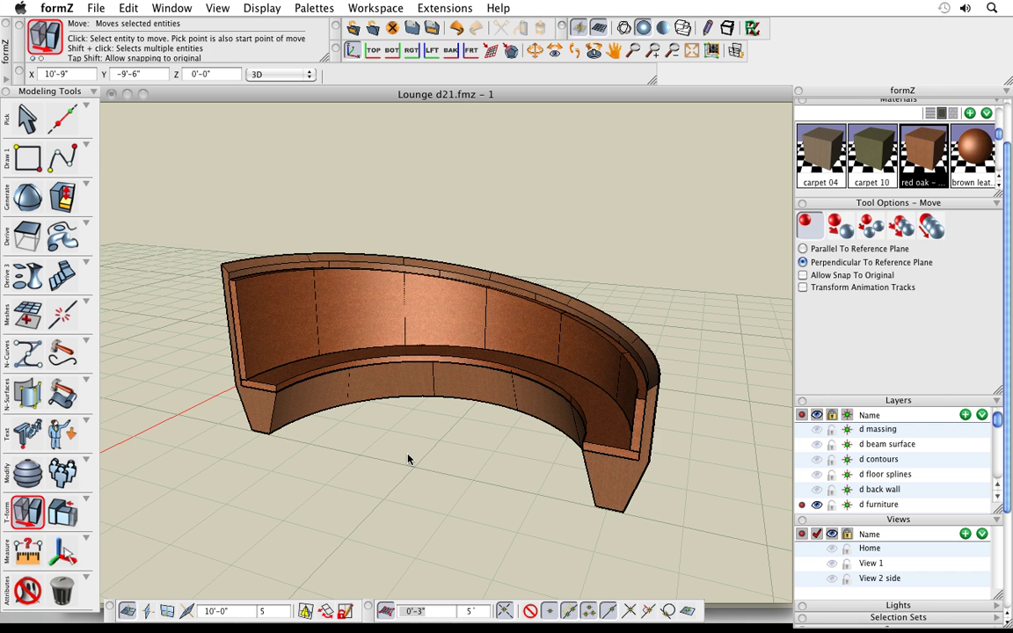
Switch to the presentation slide to view the rendered lounge, and return to formZ.
key(super+Tab)
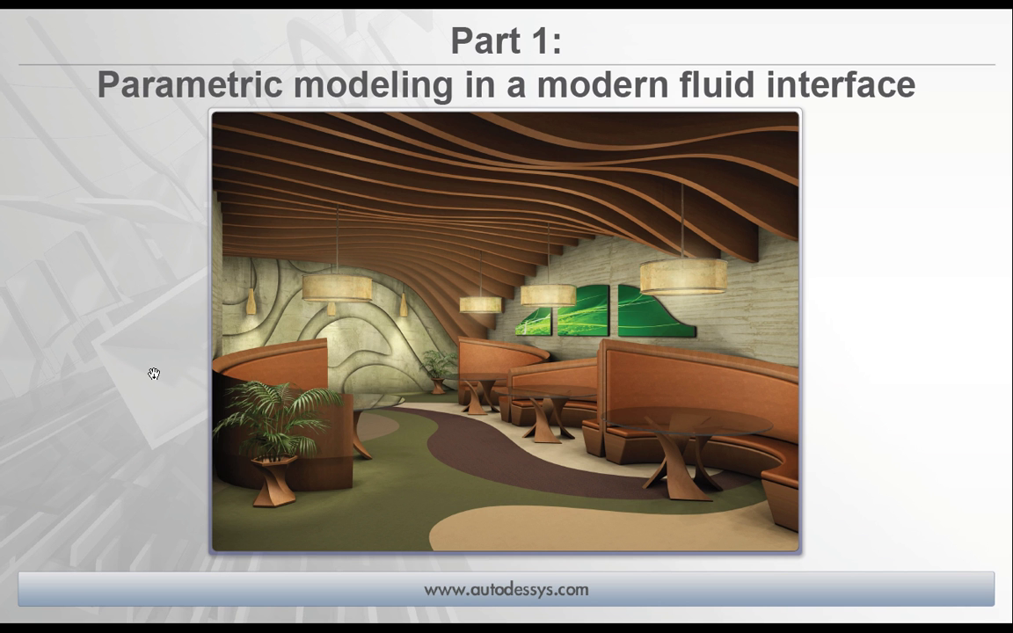
key(super+Tab)
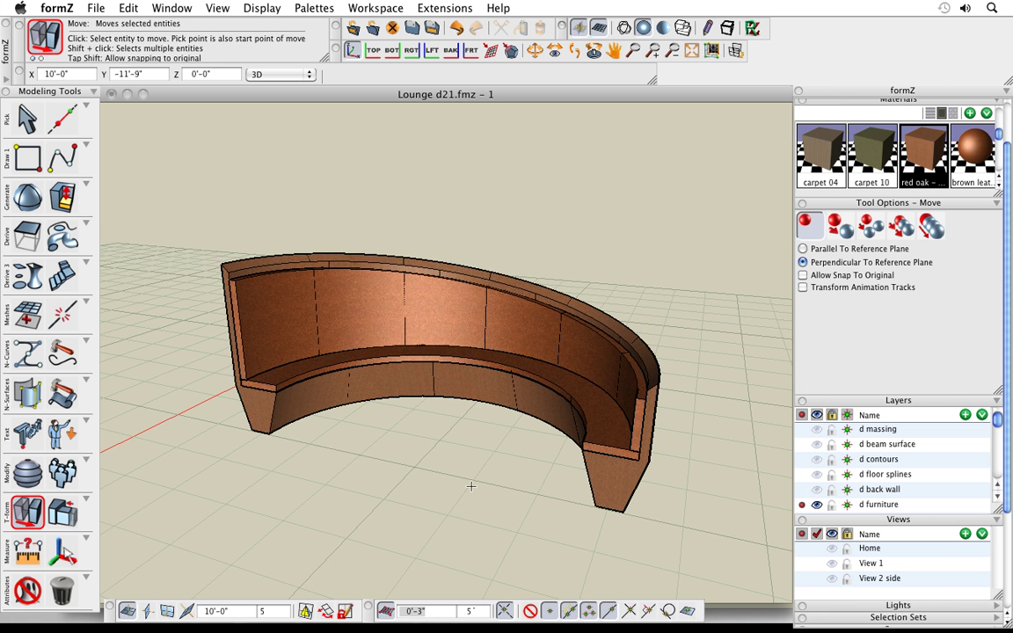
Draw a six-sided polygon on the floor within the bench's open curve.
middle_drag(471, 483, 469, 501)
key(m)
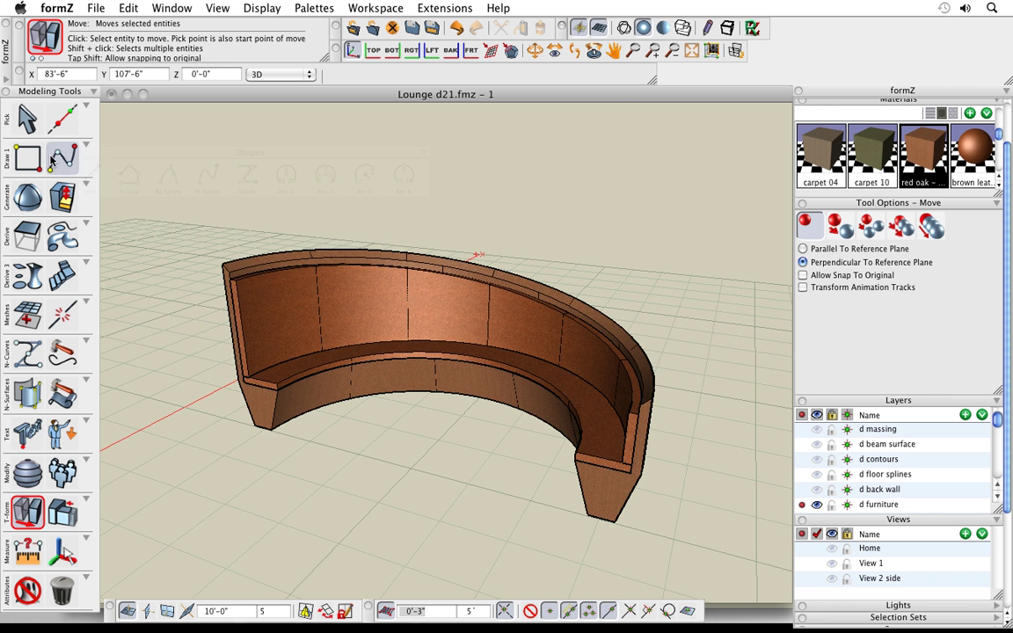
mouse_move(36, 156)
click(133, 173)
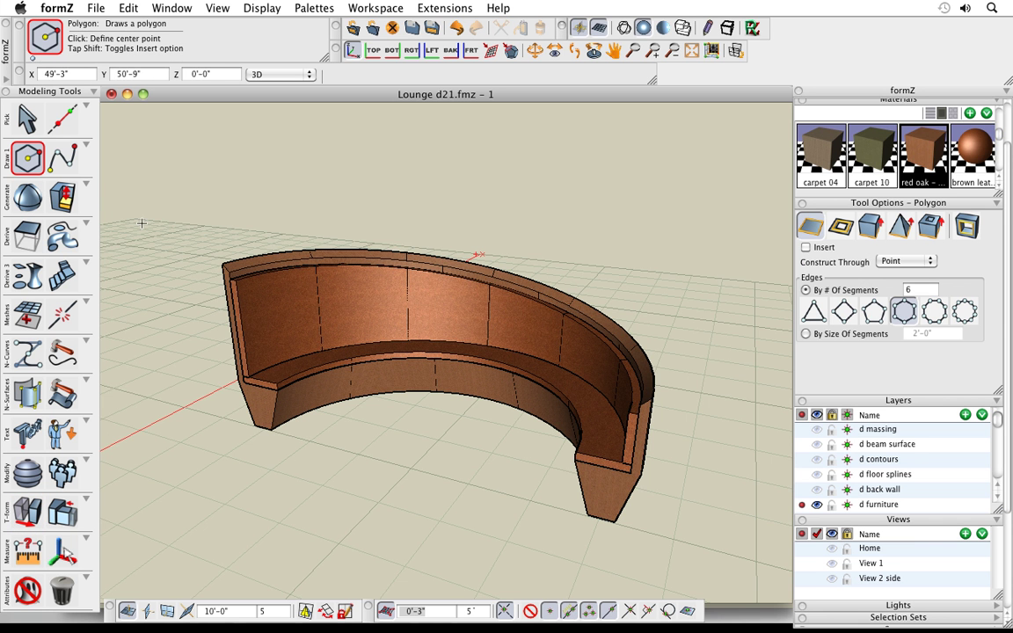
scroll(410, 517, up, 2)
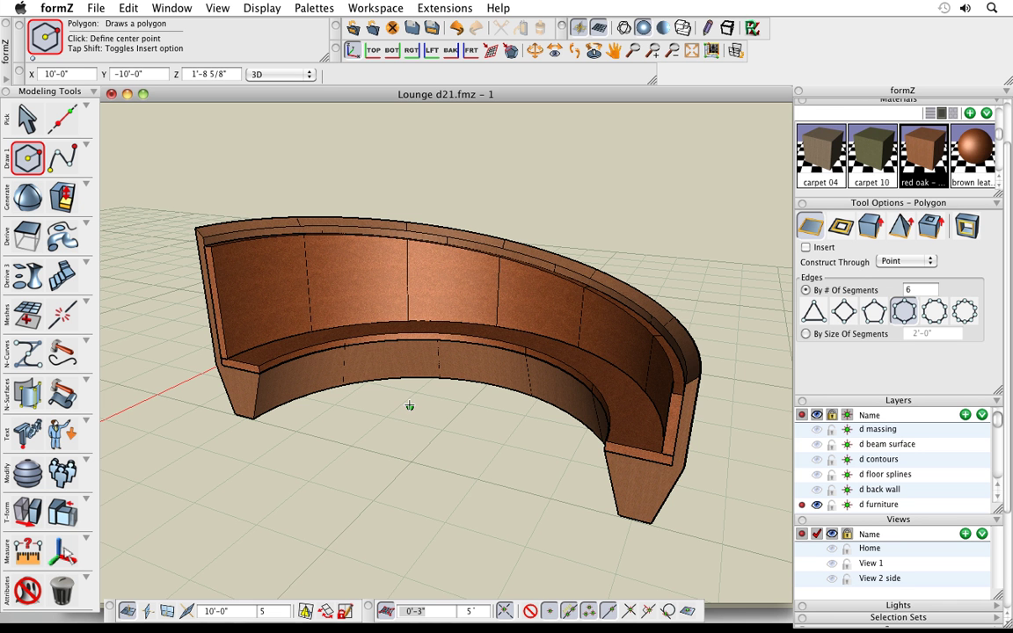
click(412, 461)
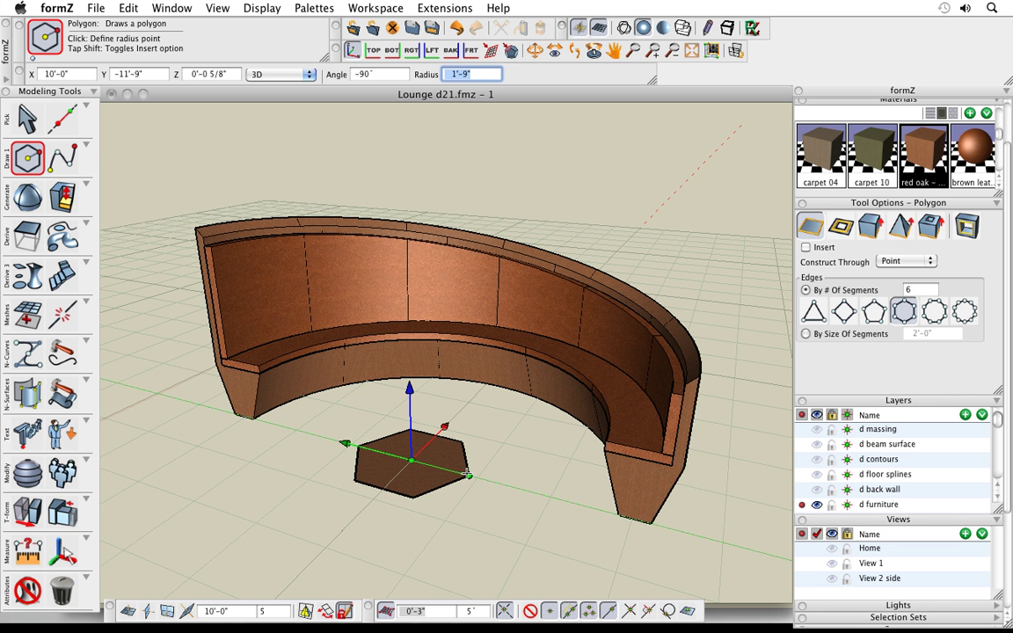
click(457, 474)
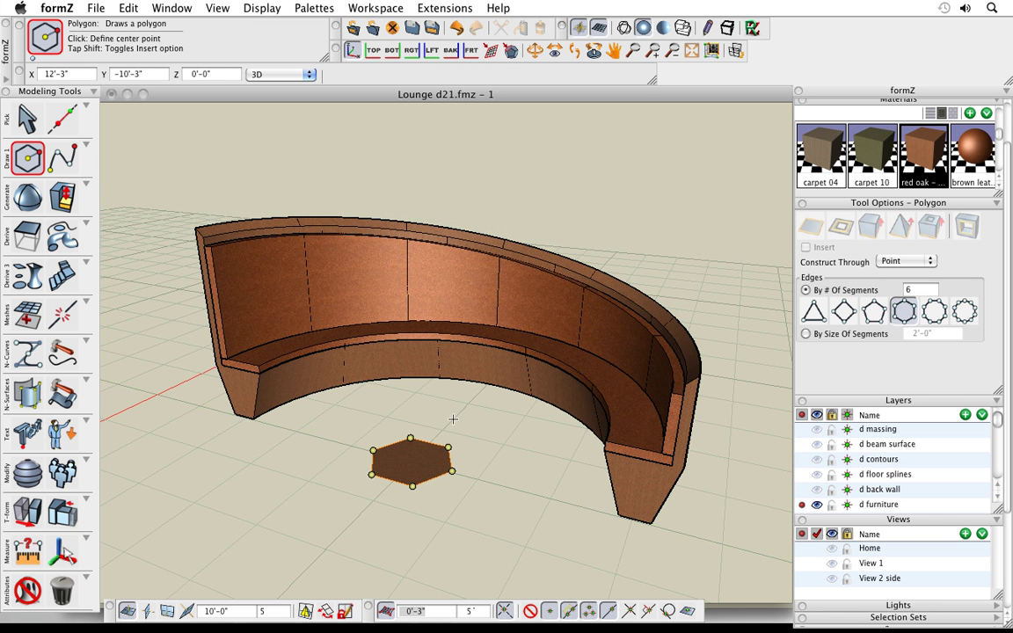
Reshape the hexagon on the floor upward by 2'-0", perpendicular to its surface, into a solid block.
mouse_move(74, 157)
key(space)
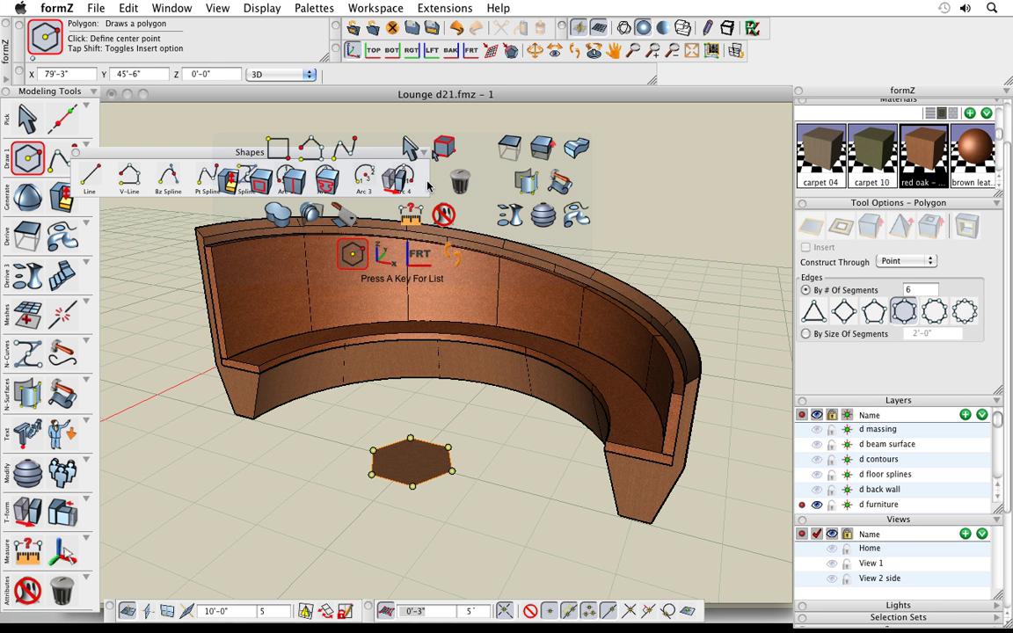
drag(235, 176, 235, 178)
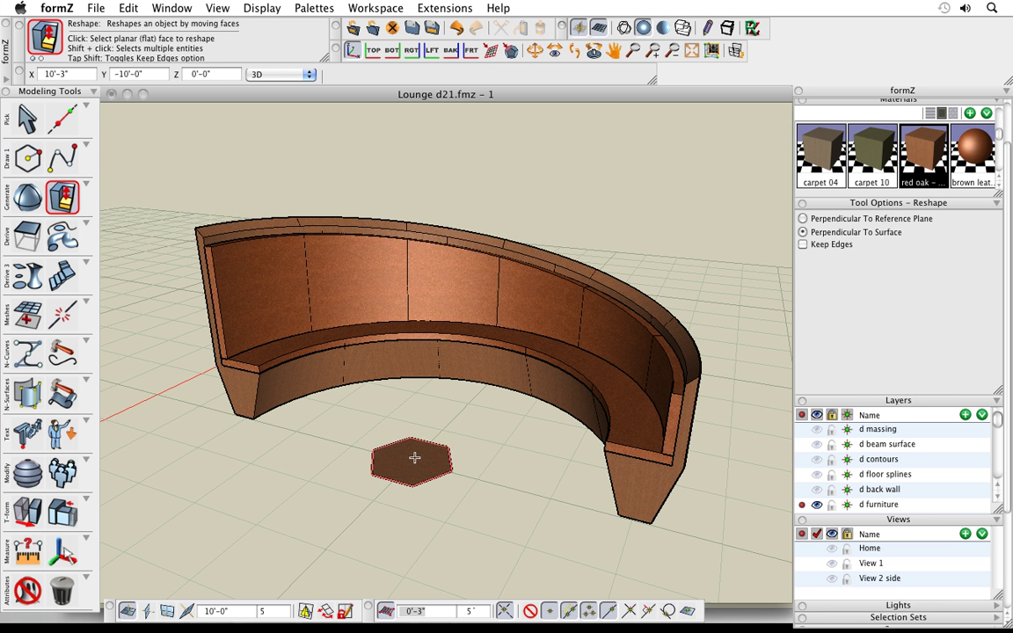
click(414, 459)
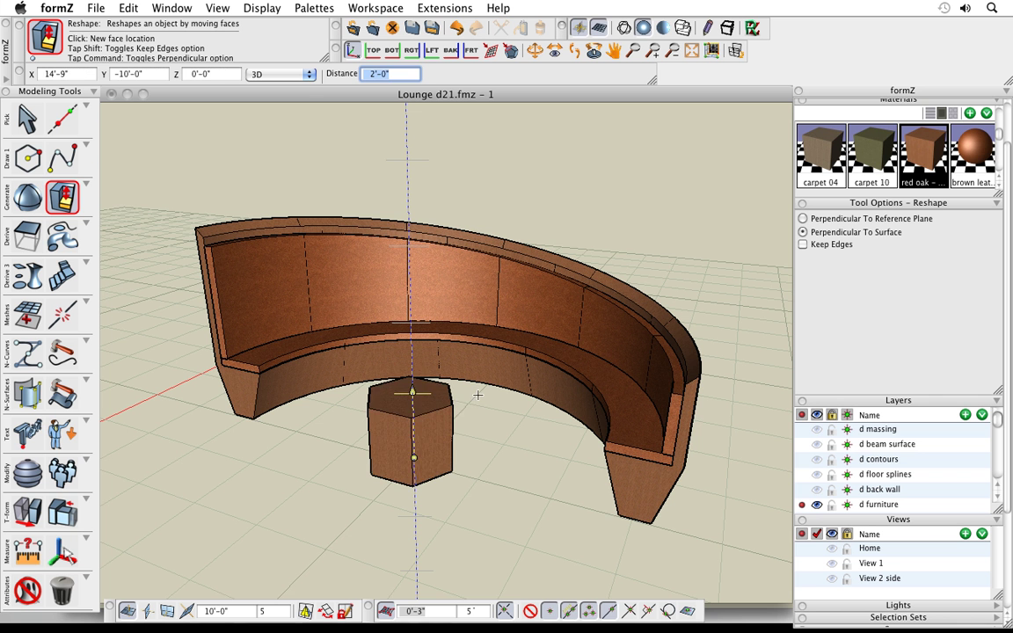
click(747, 403)
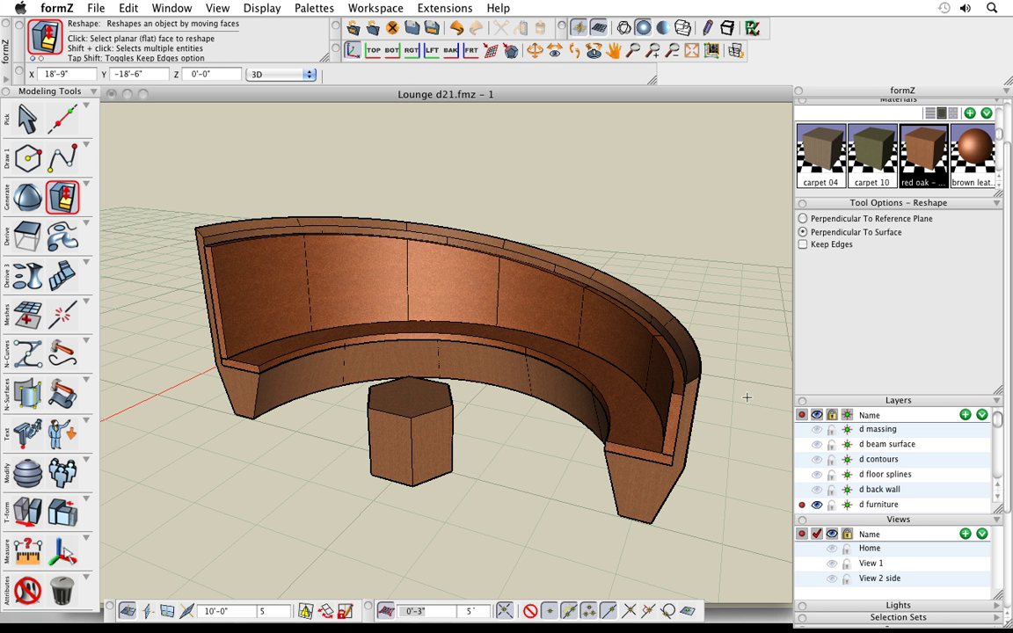
Measure the distance between the inner seat corners at the bench's two open ends.
middle_drag(581, 525, 616, 529)
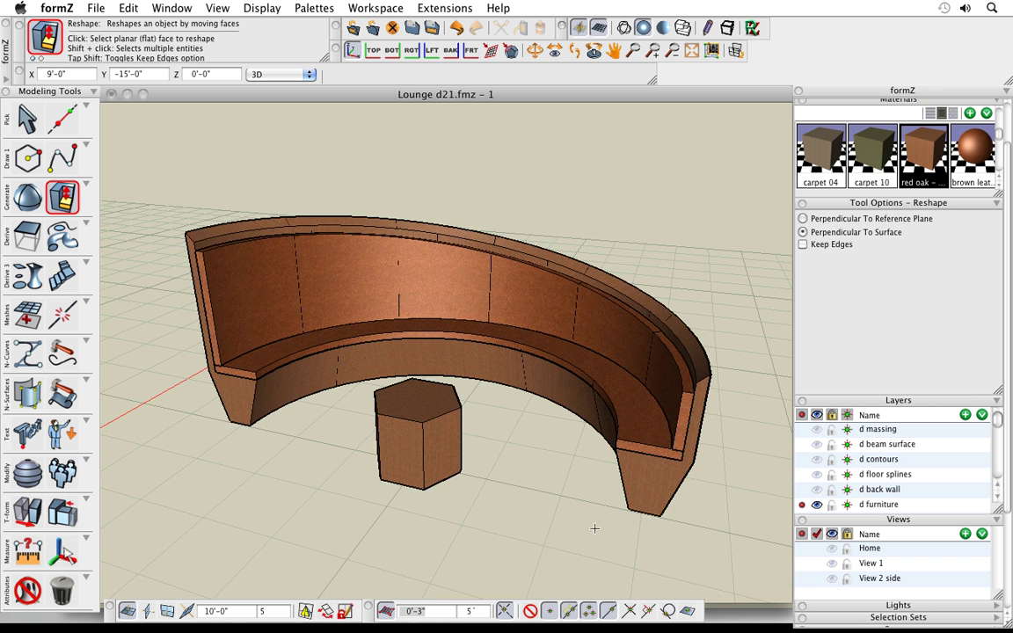
scroll(548, 489, down, 2)
click(26, 550)
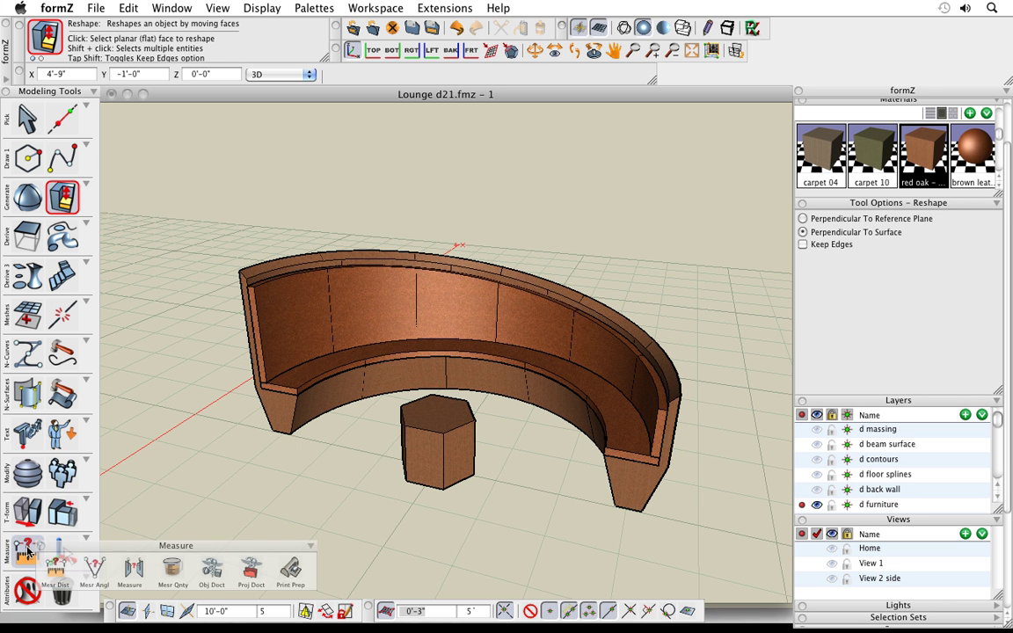
click(285, 385)
click(626, 454)
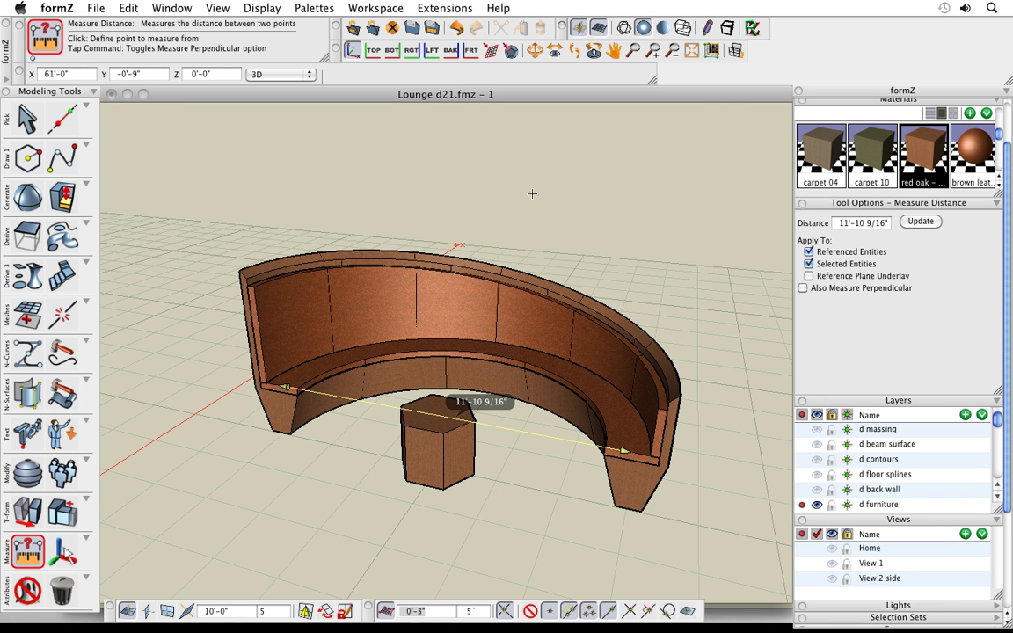
Rescale the bench body and both cushions together by setting the measured distance between the seat's open ends to 10'-0", and deselect them.
click(27, 120)
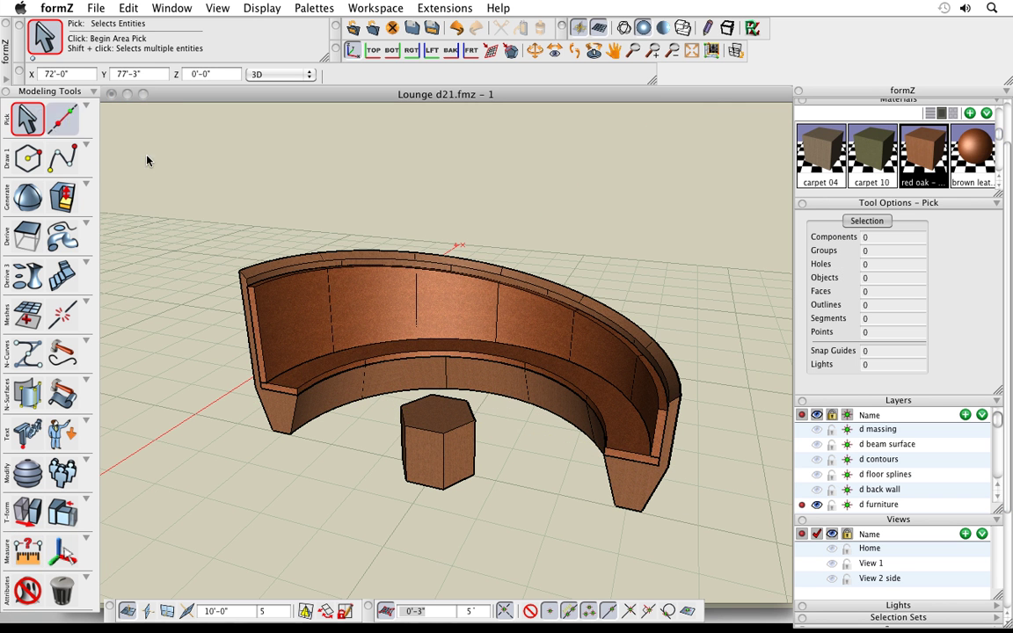
click(332, 316)
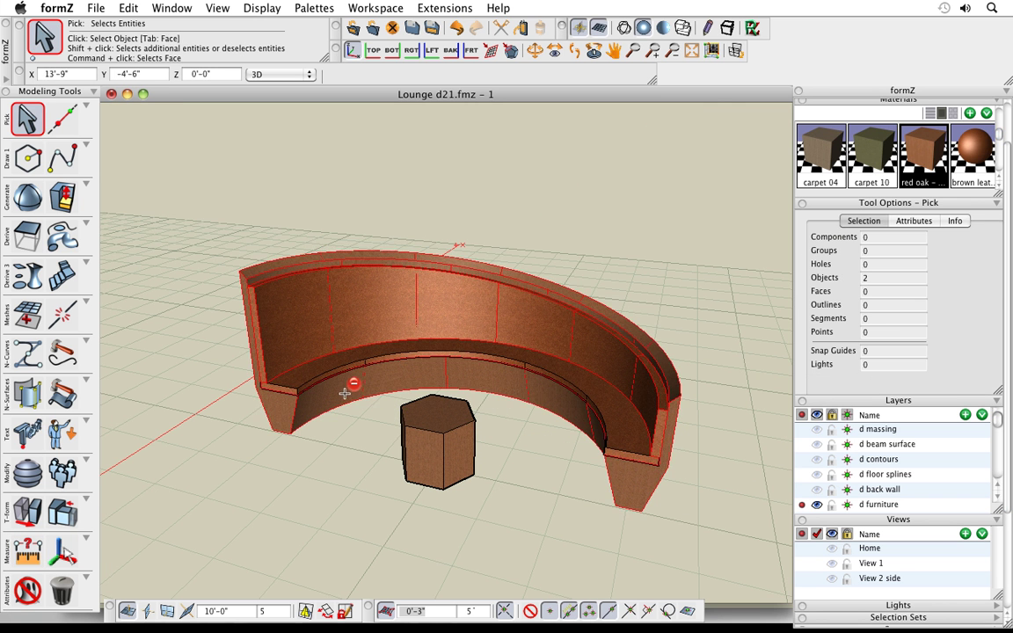
shift+click(299, 379)
shift+click(294, 414)
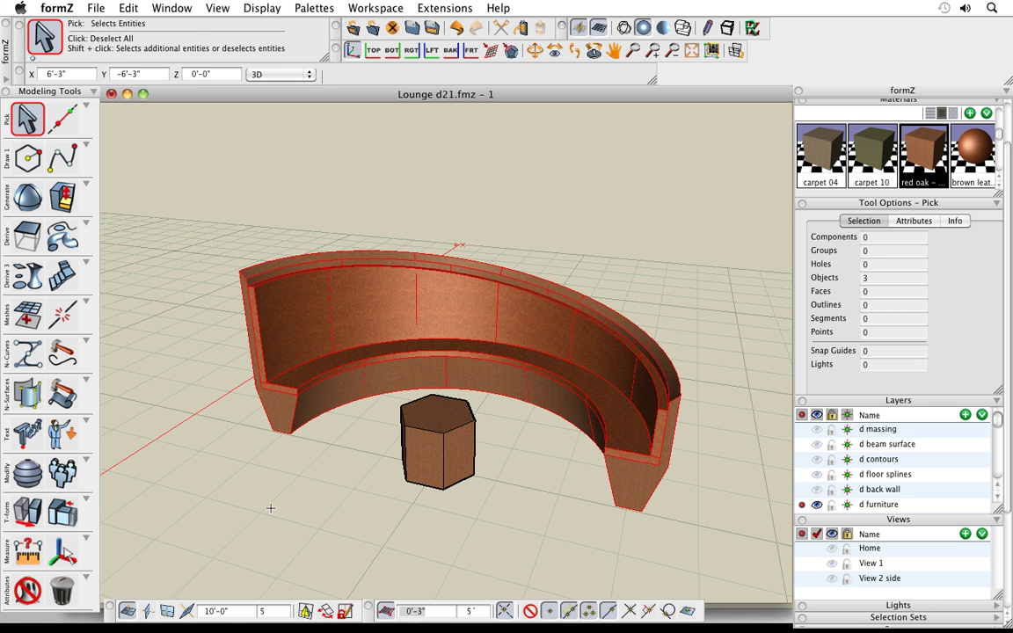
click(32, 552)
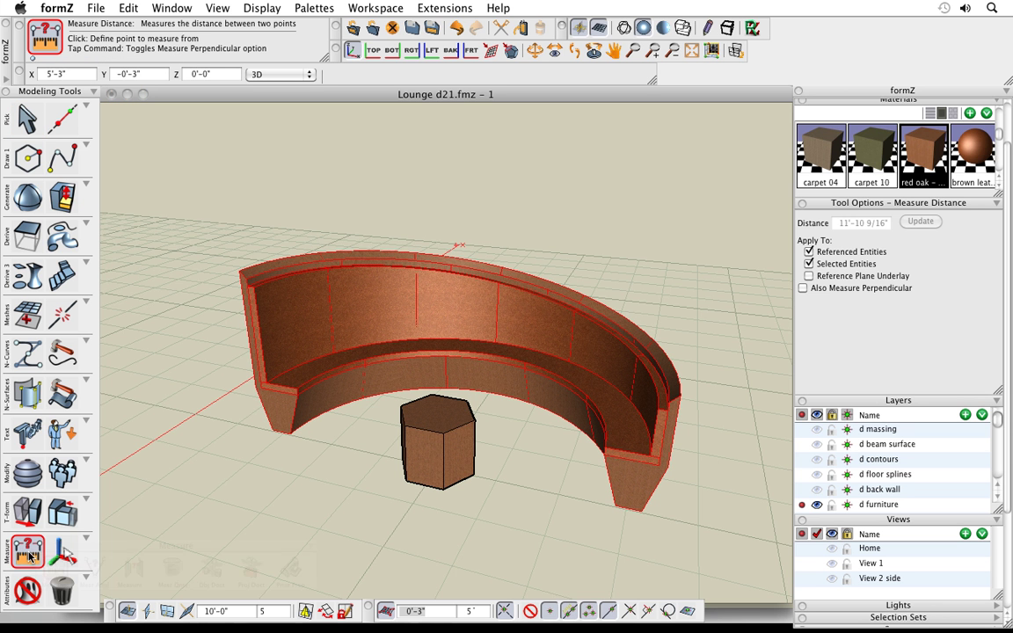
click(281, 385)
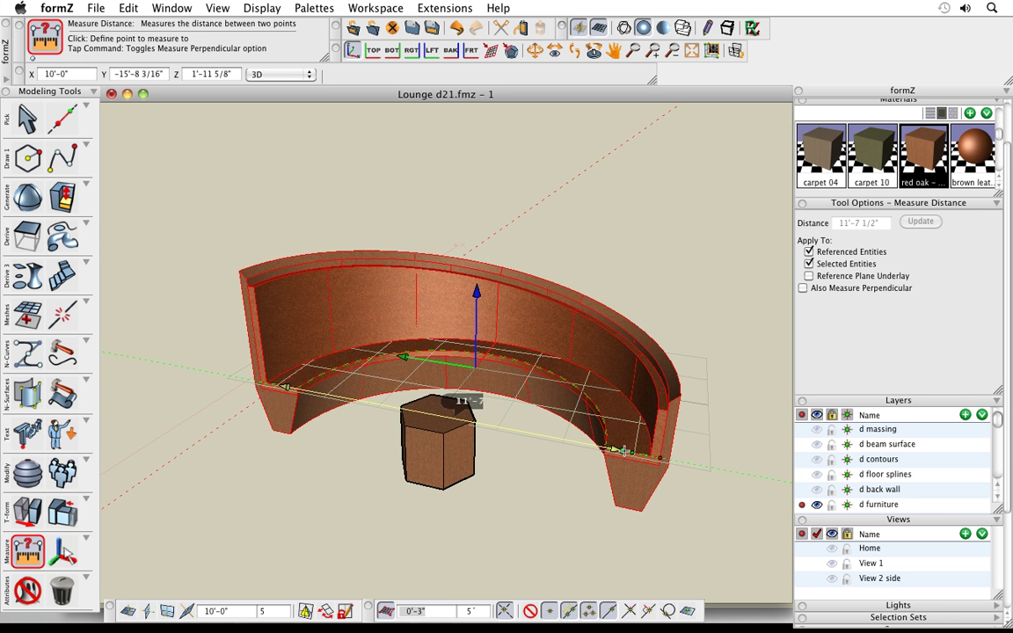
click(627, 451)
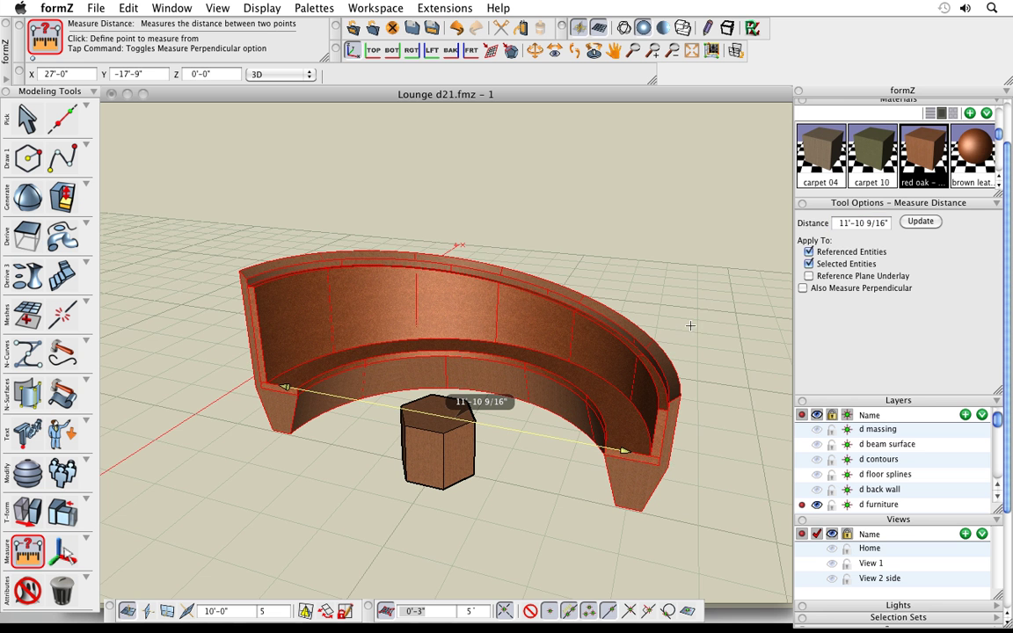
click(868, 224)
text(10)
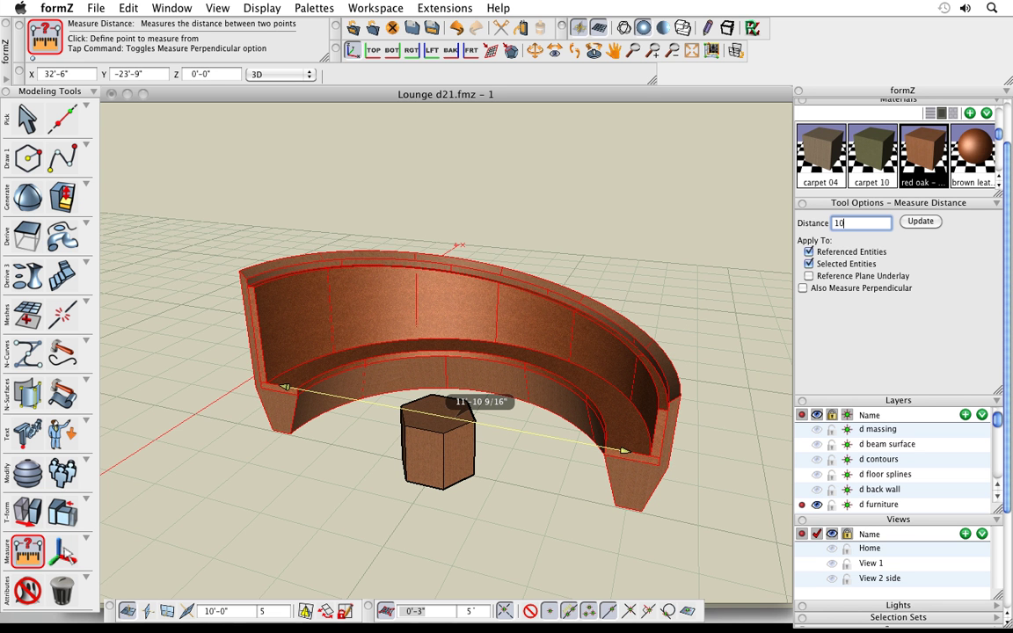
click(921, 223)
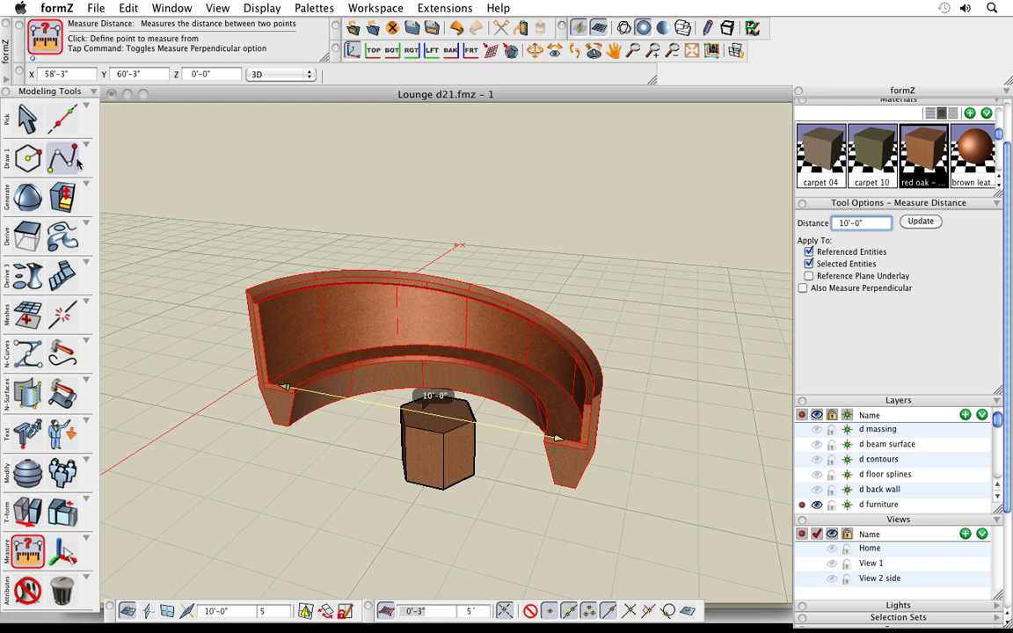
mouse_move(64, 590)
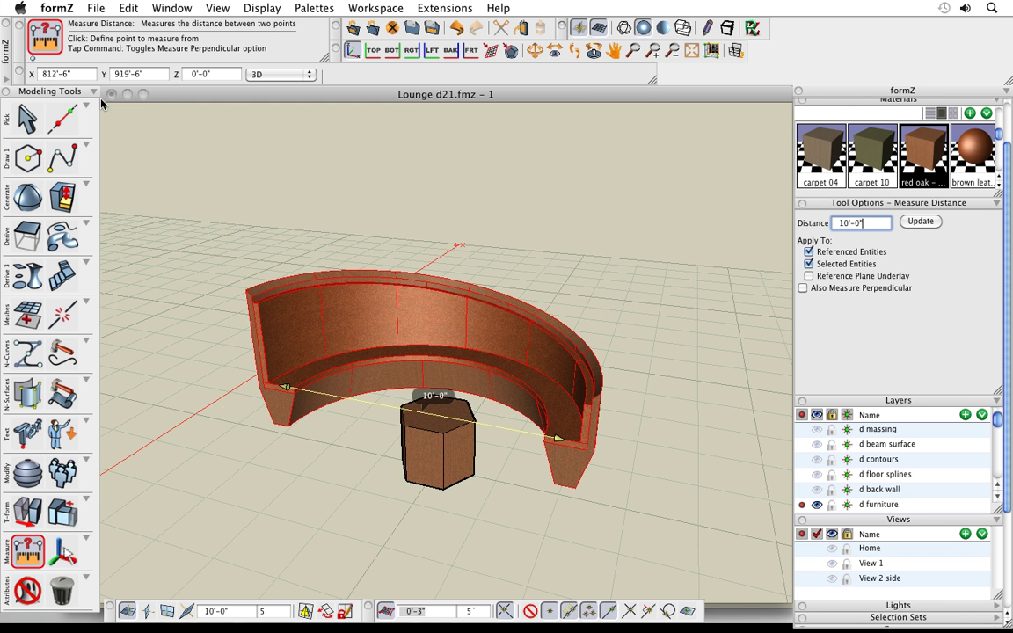
click(29, 115)
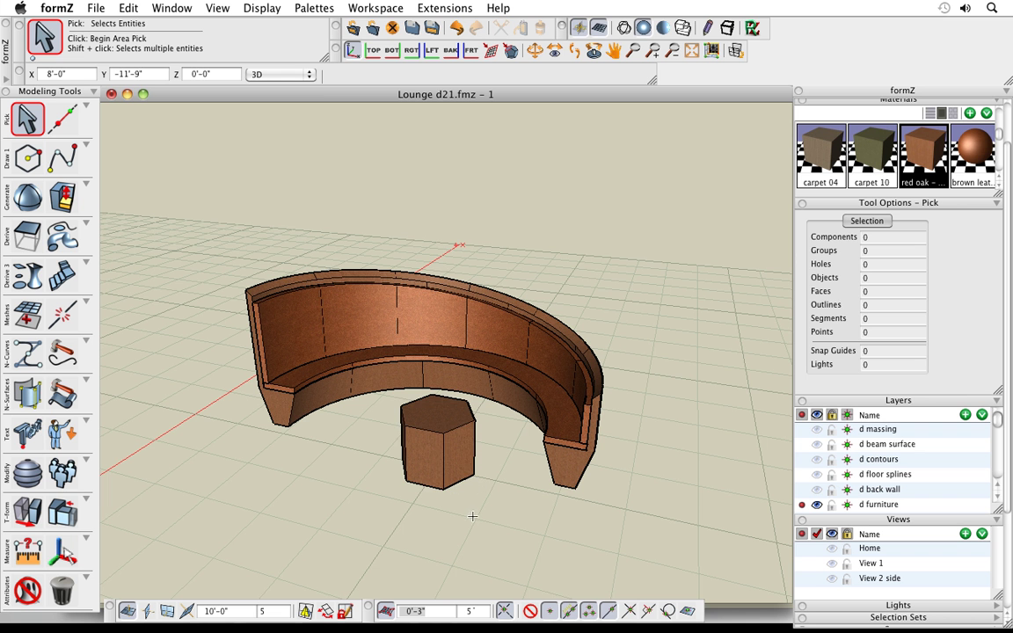
Move the hexagonal block about 1'-3 1/2" across the floor, parallel to the reference plane, to center it within the bench's curve.
click(27, 512)
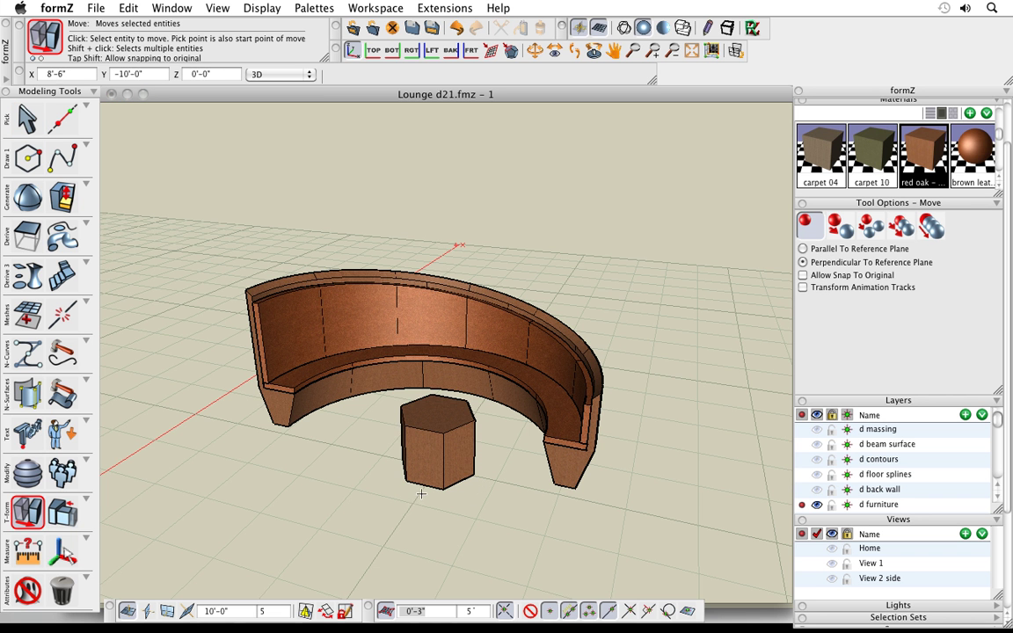
click(409, 456)
key(super)
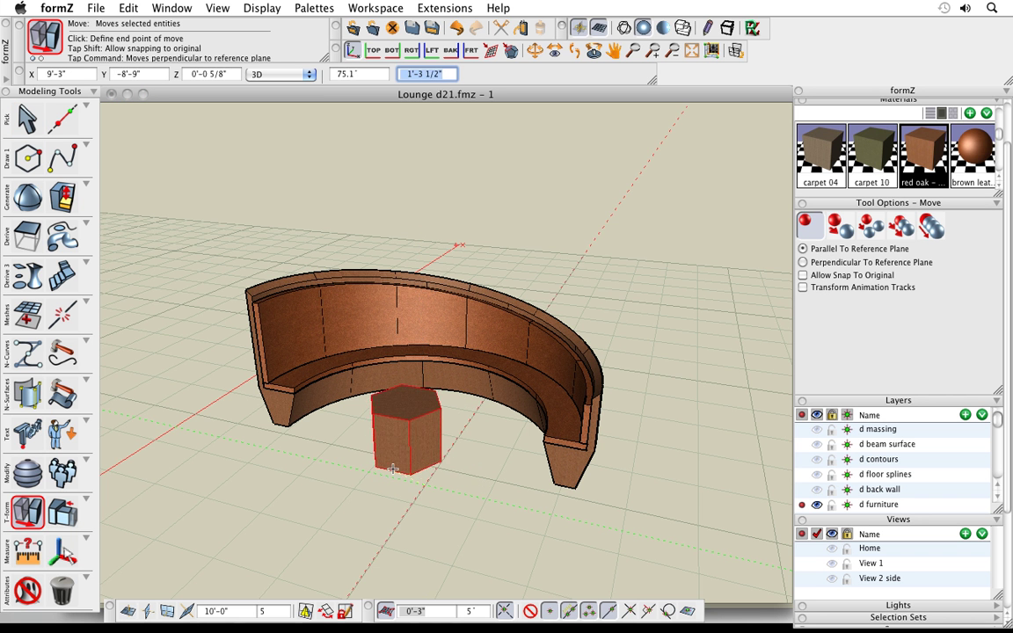
click(390, 471)
Bulge the hexagonal block inward to a narrow waist, with offsets of about -0'-5 7/8" in X and -0'-6 13/16" in Y, keeping the upper limit at 100%.
middle_drag(482, 500, 540, 528)
scroll(393, 449, up, 3)
scroll(525, 521, down, 3)
scroll(540, 528, up, 2)
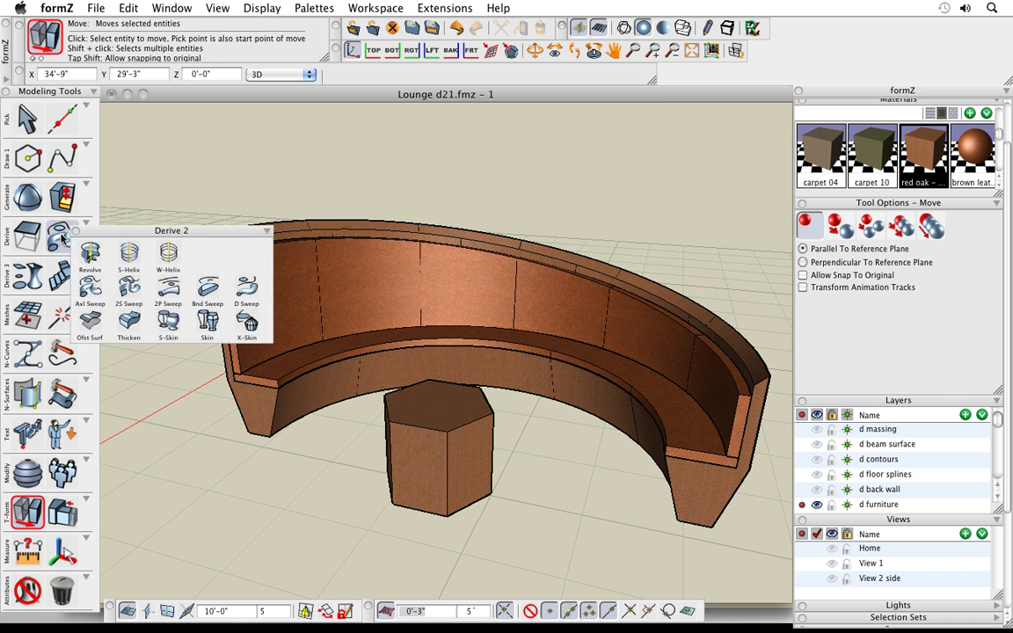
click(64, 201)
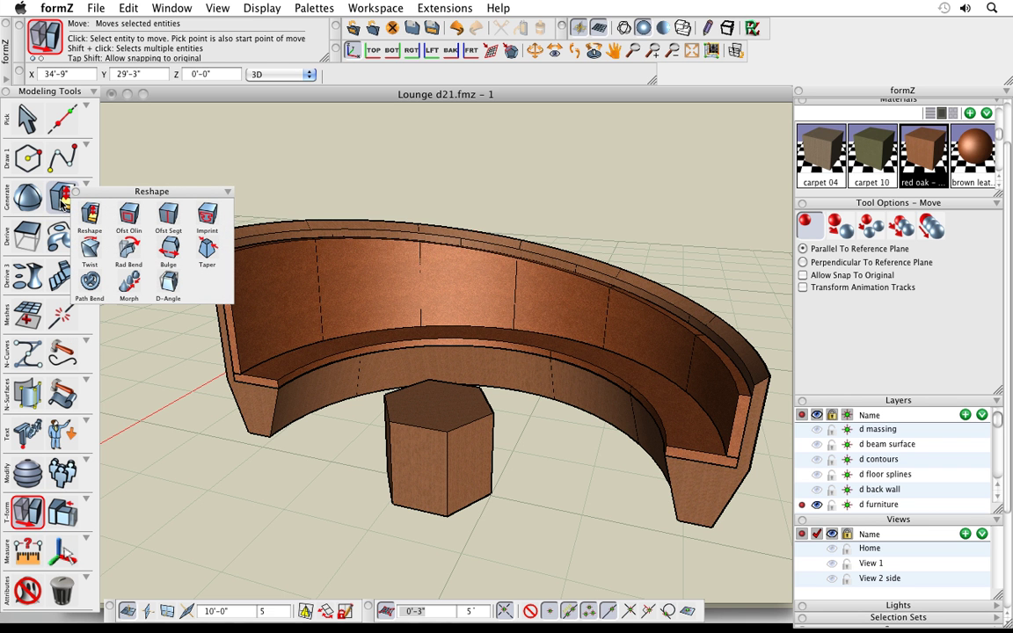
click(170, 250)
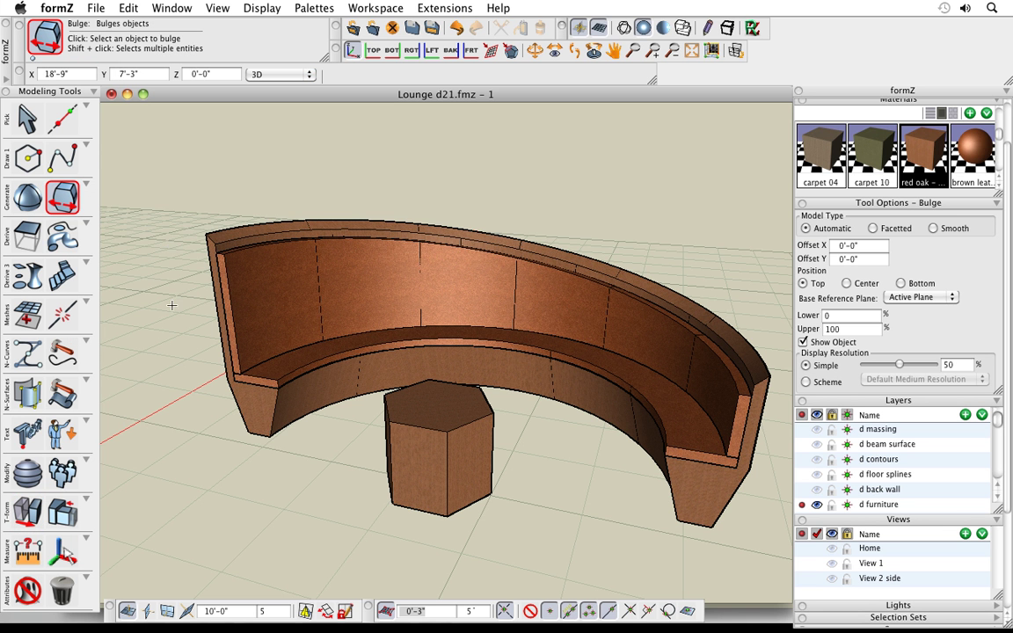
click(438, 418)
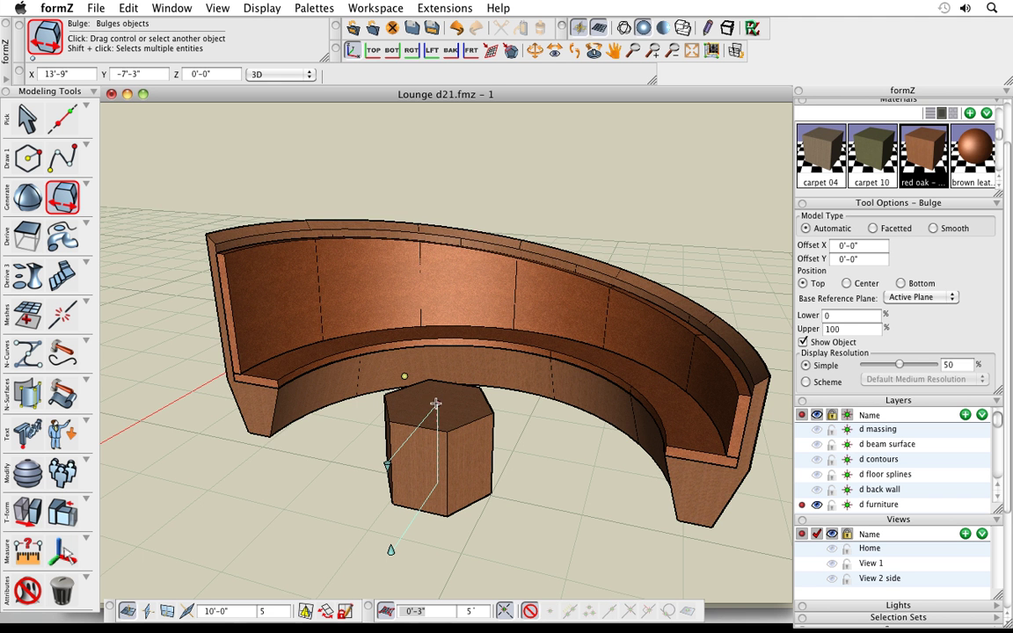
click(405, 379)
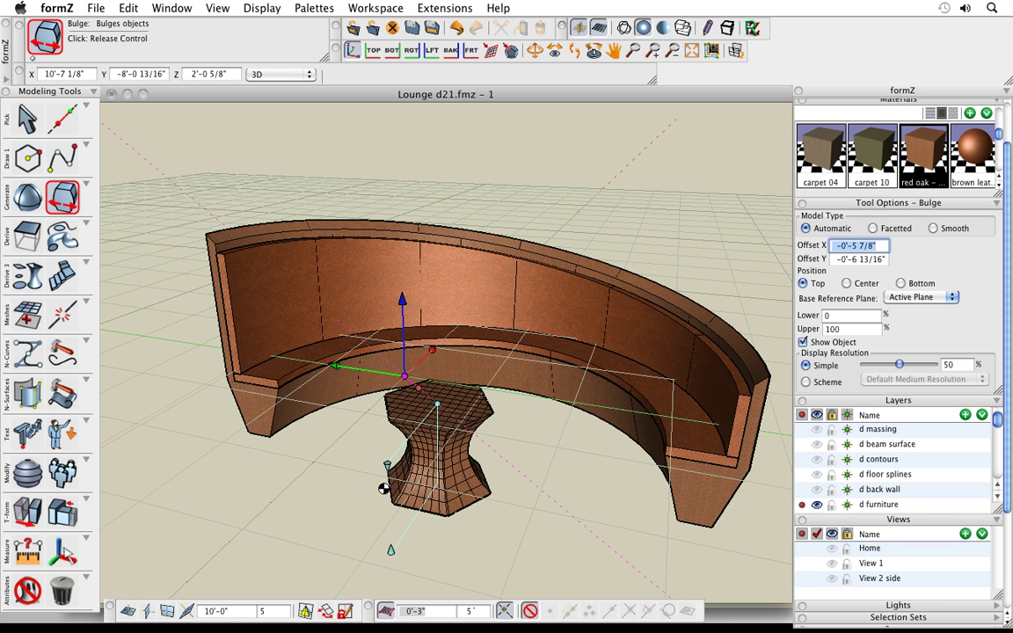
click(385, 489)
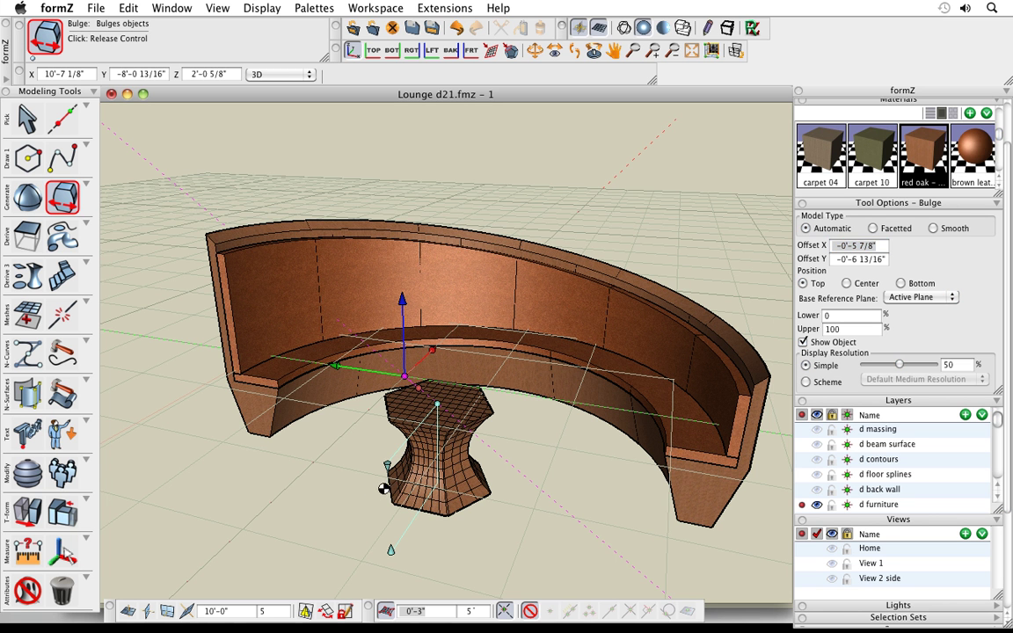
click(388, 465)
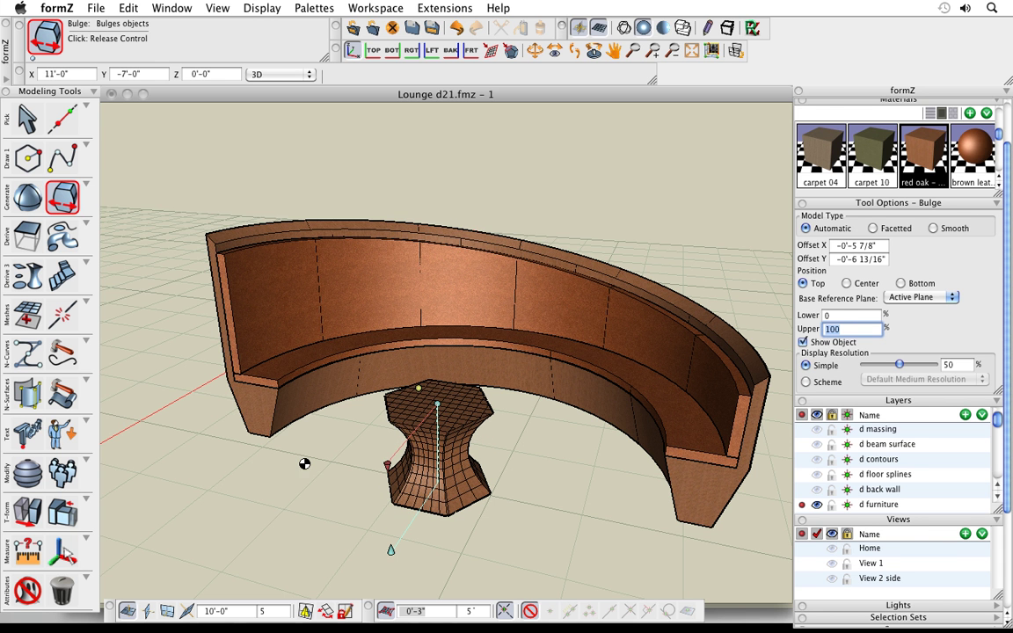
click(271, 439)
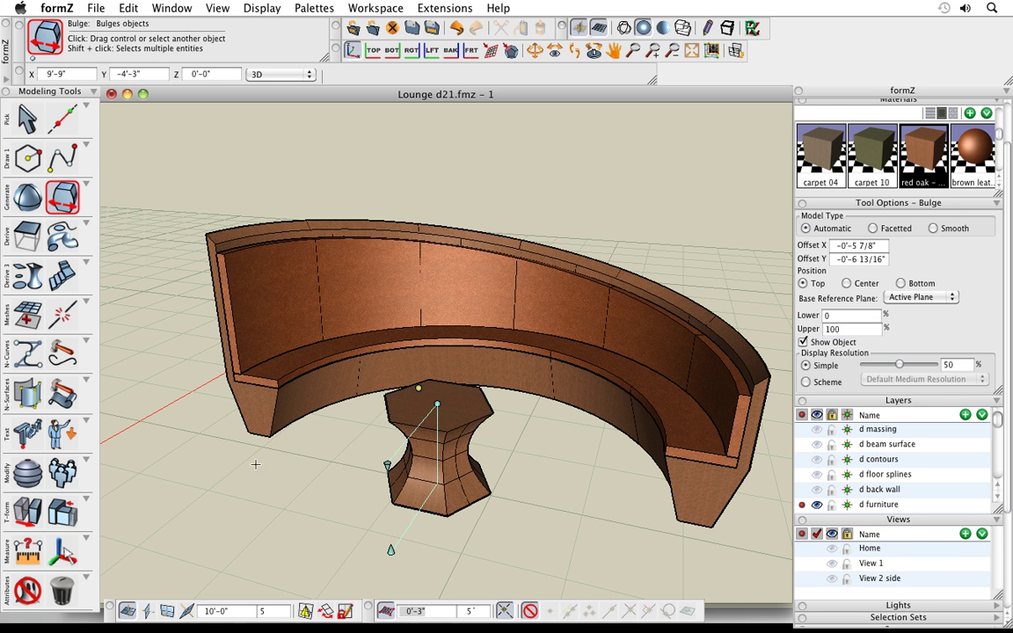
Twist the waisted hexagonal block 90° about its vertical axis.
click(62, 189)
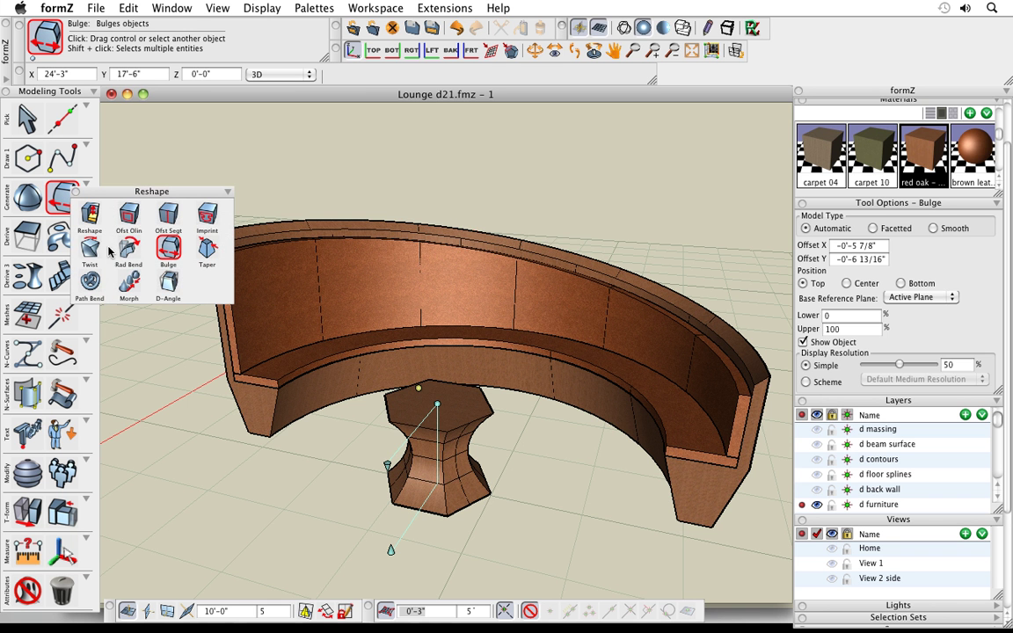
click(89, 248)
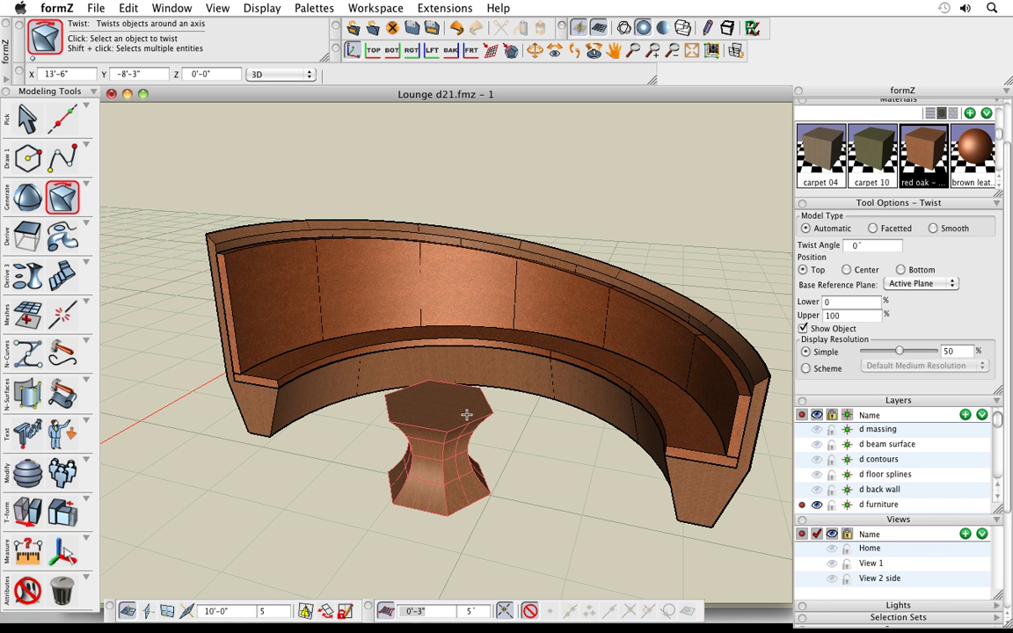
click(474, 361)
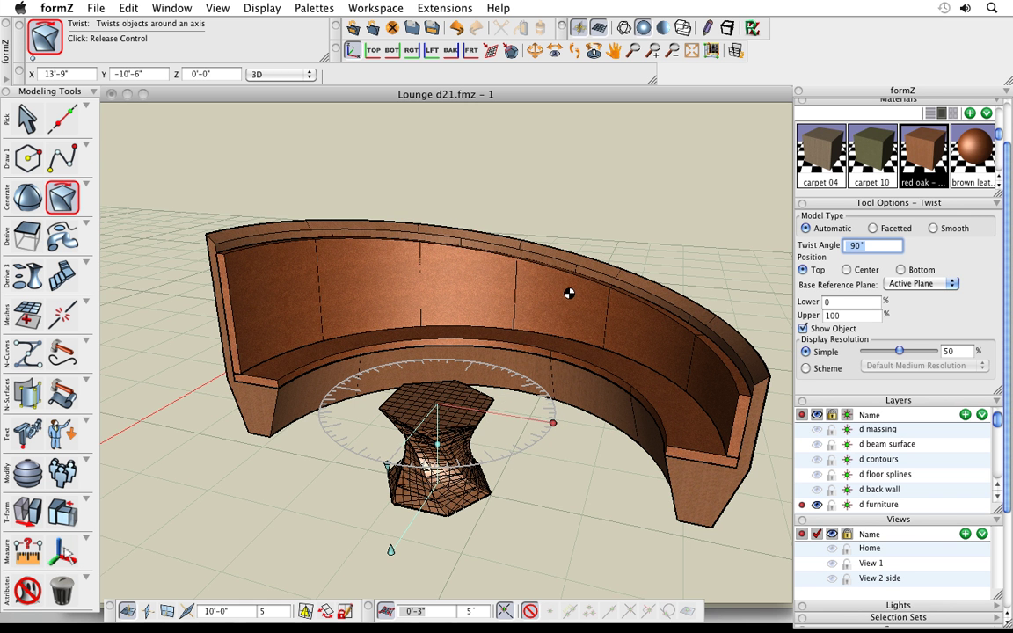
key(Return)
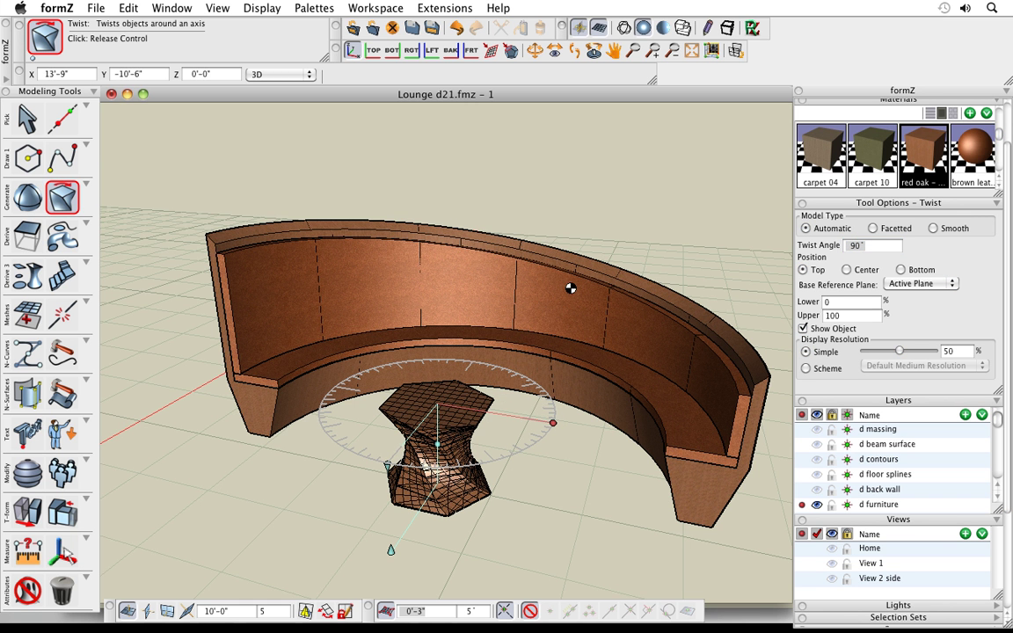
click(571, 288)
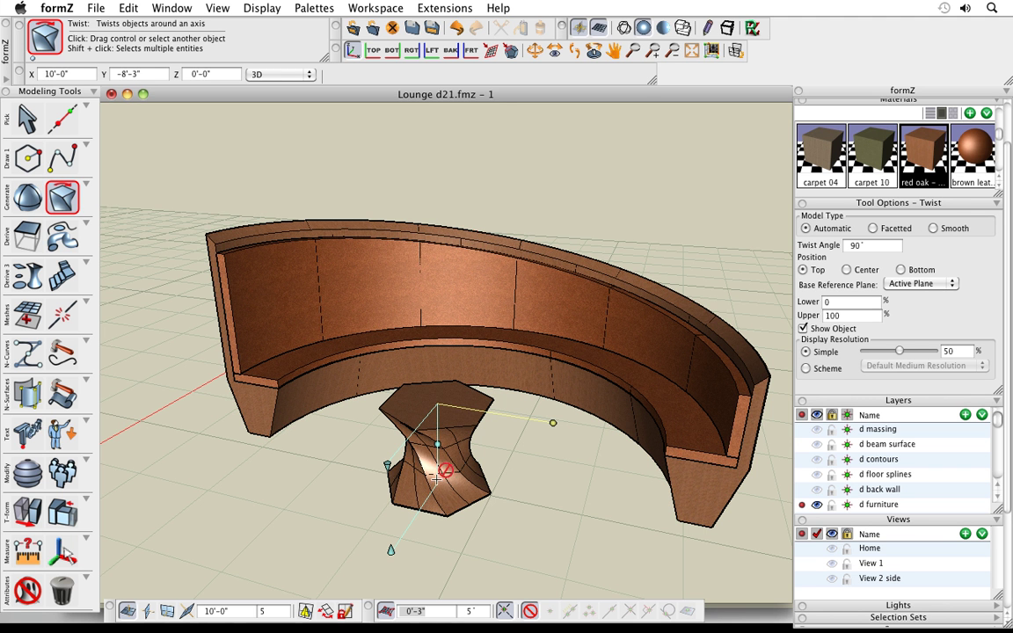
Delete the top face of the twisted hexagonal block to open it up.
click(65, 591)
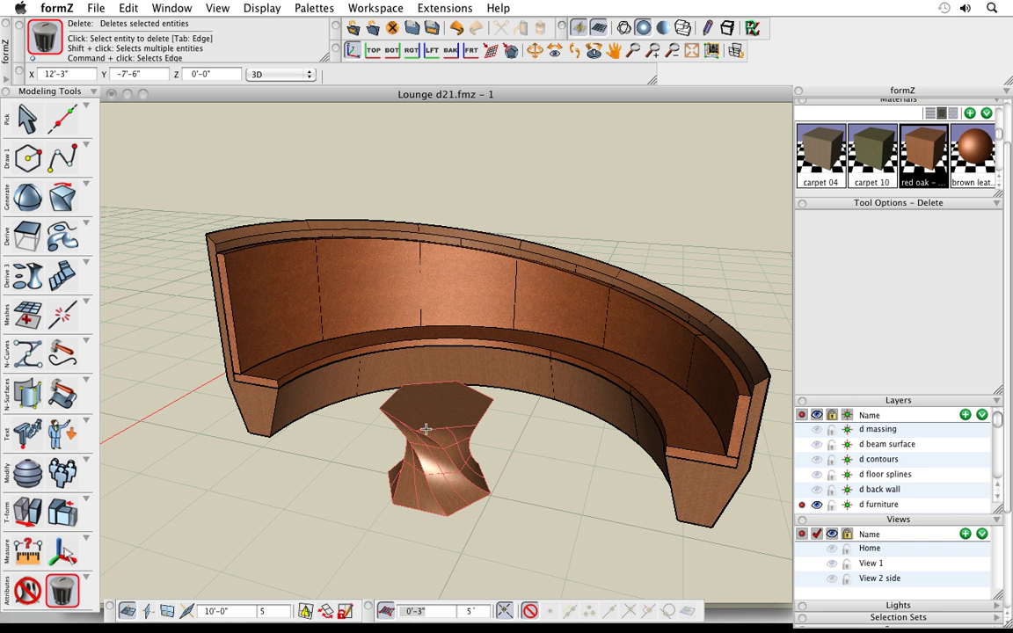
key(Tab)
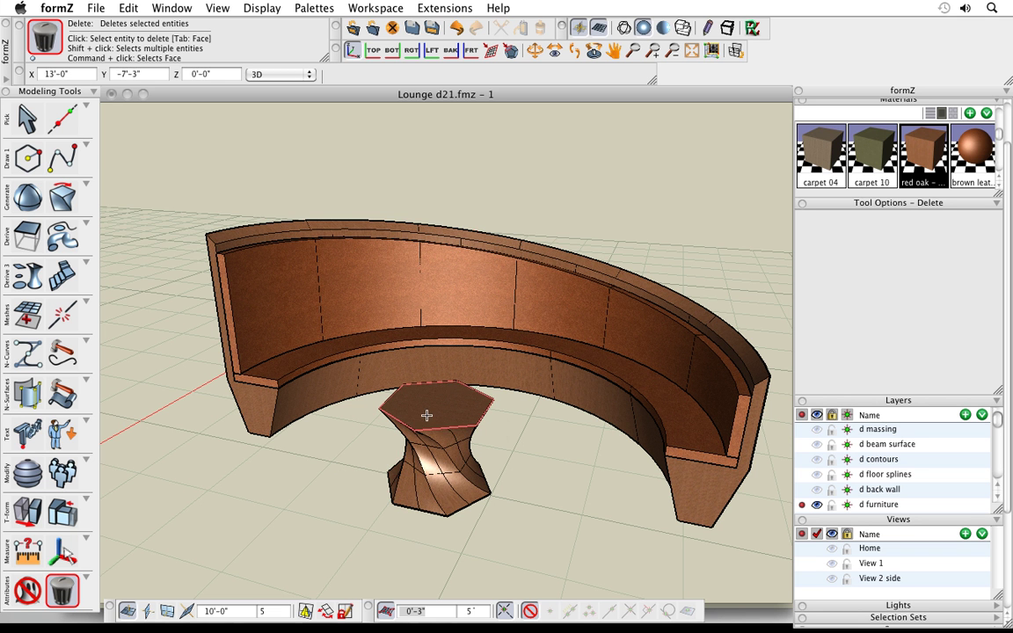
click(446, 408)
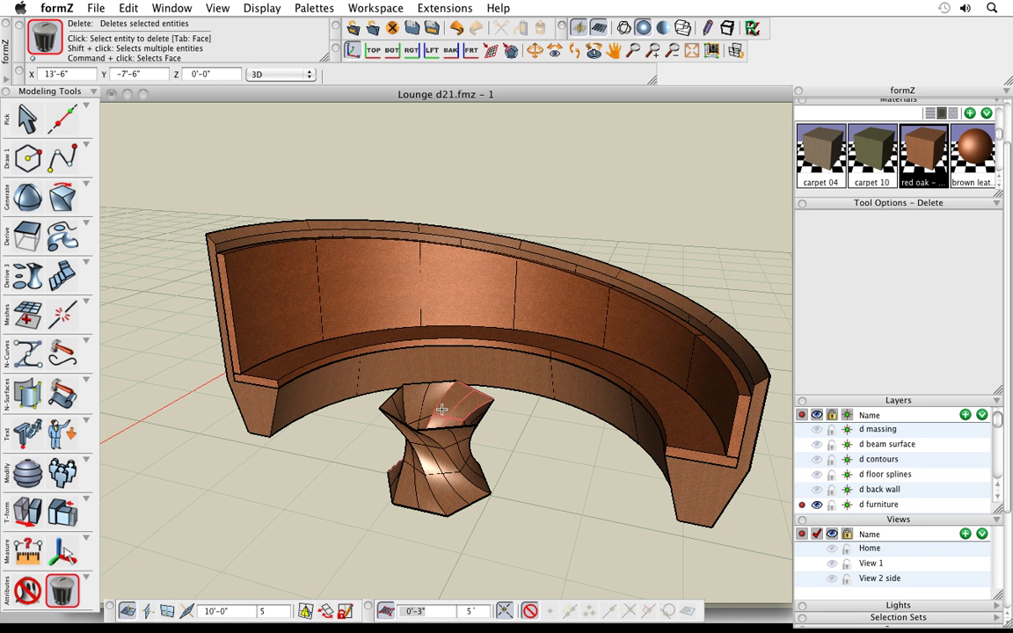
Delete alternate side faces and the bottom face of the twisted hexagonal block, leaving three curved leg surfaces.
click(426, 400)
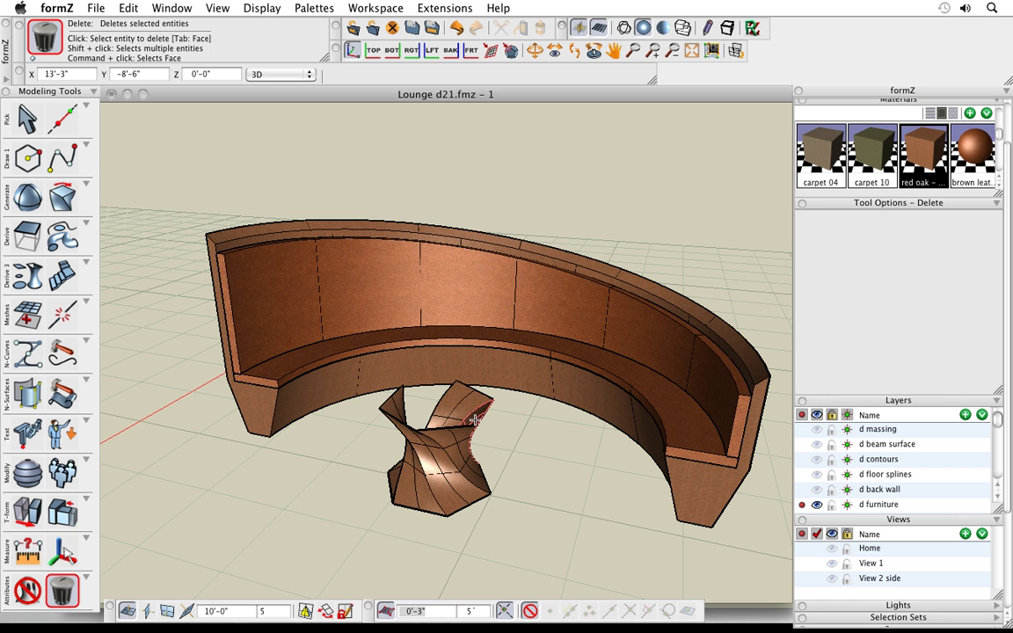
click(450, 484)
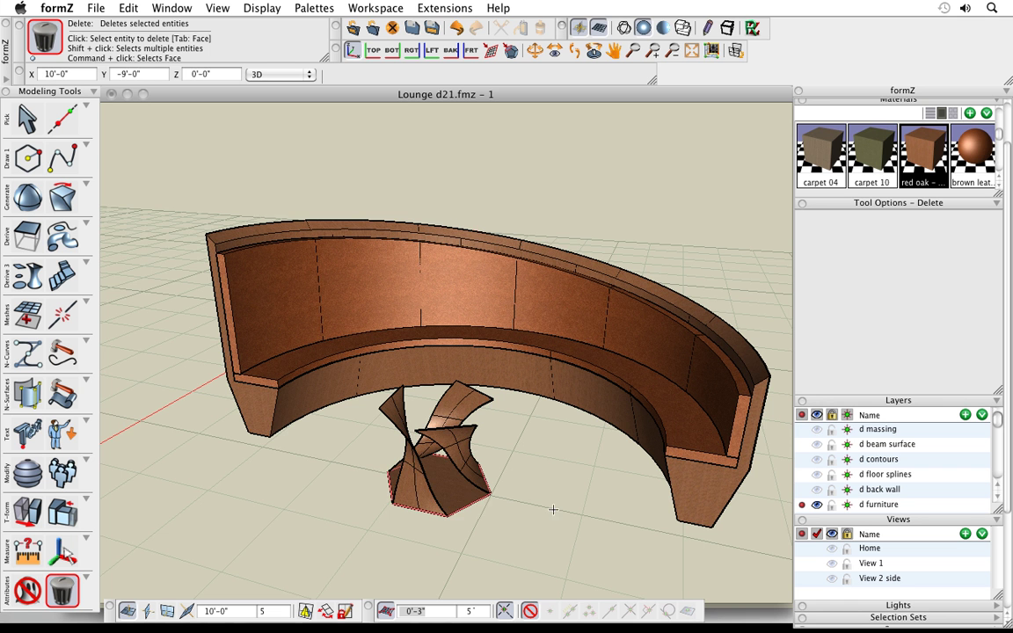
mouse_move(565, 538)
middle_down()
mouse_move(562, 515)
mouse_move(495, 489)
mouse_move(476, 509)
mouse_move(577, 538)
mouse_move(565, 536)
middle_up()
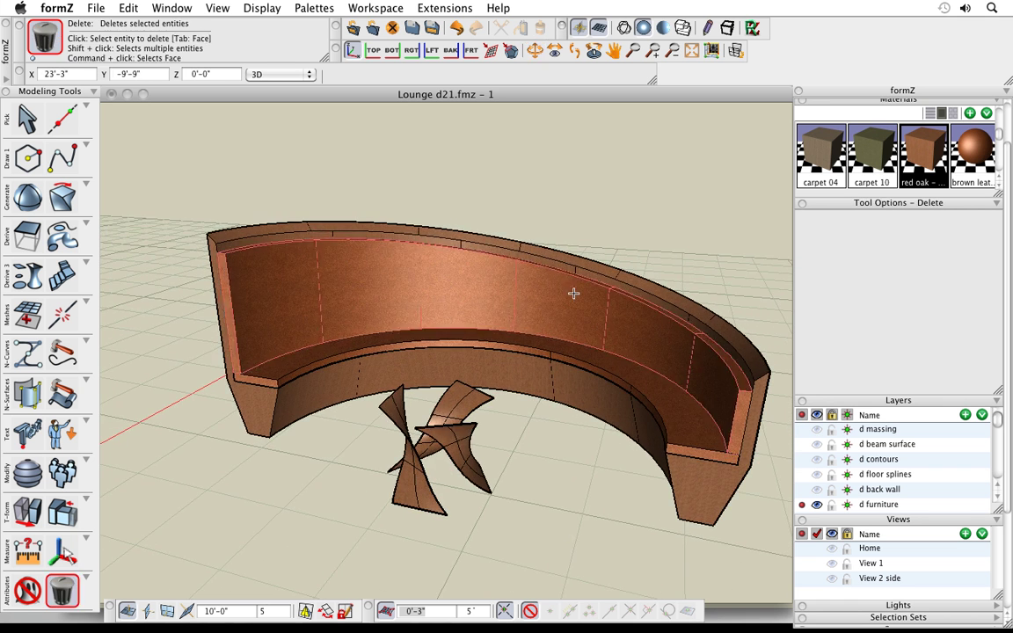
Thicken the curved leg surfaces with Center justification, setting the thickness to 1", and deselect them.
right_click(574, 293)
click(672, 152)
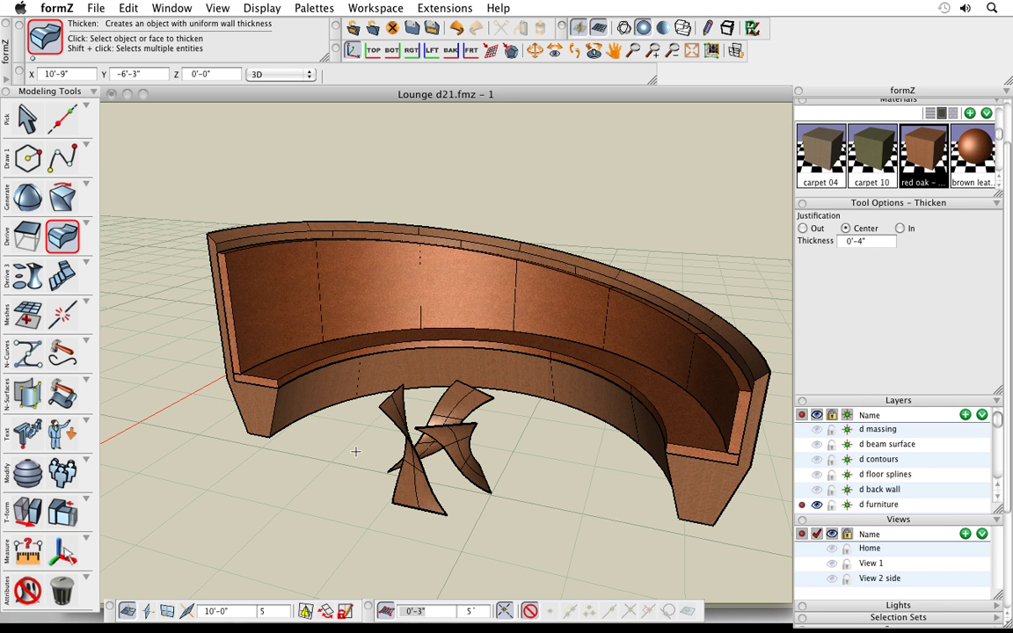
click(417, 464)
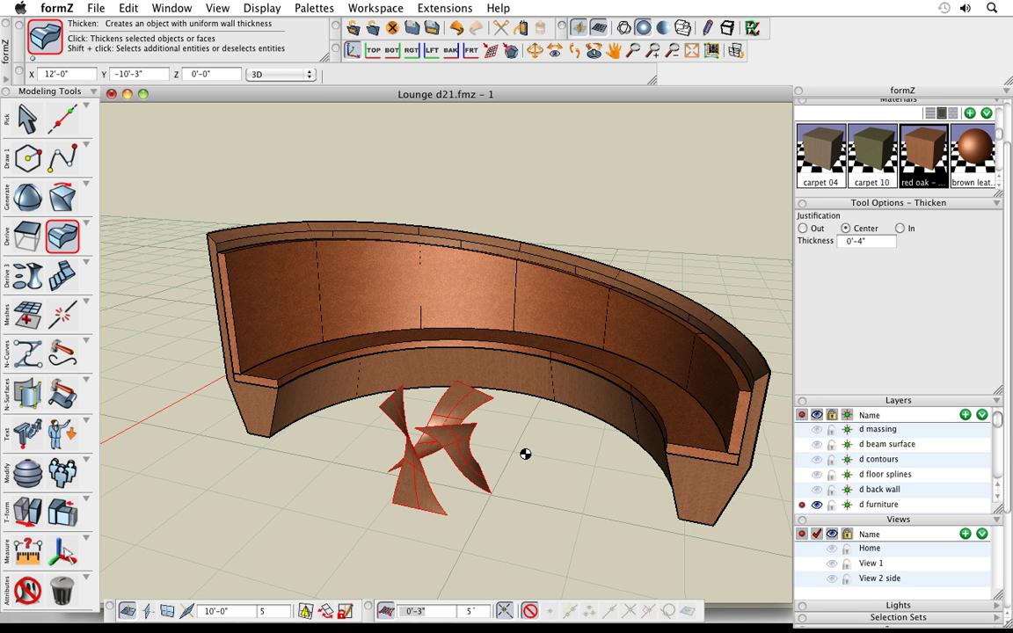
click(525, 454)
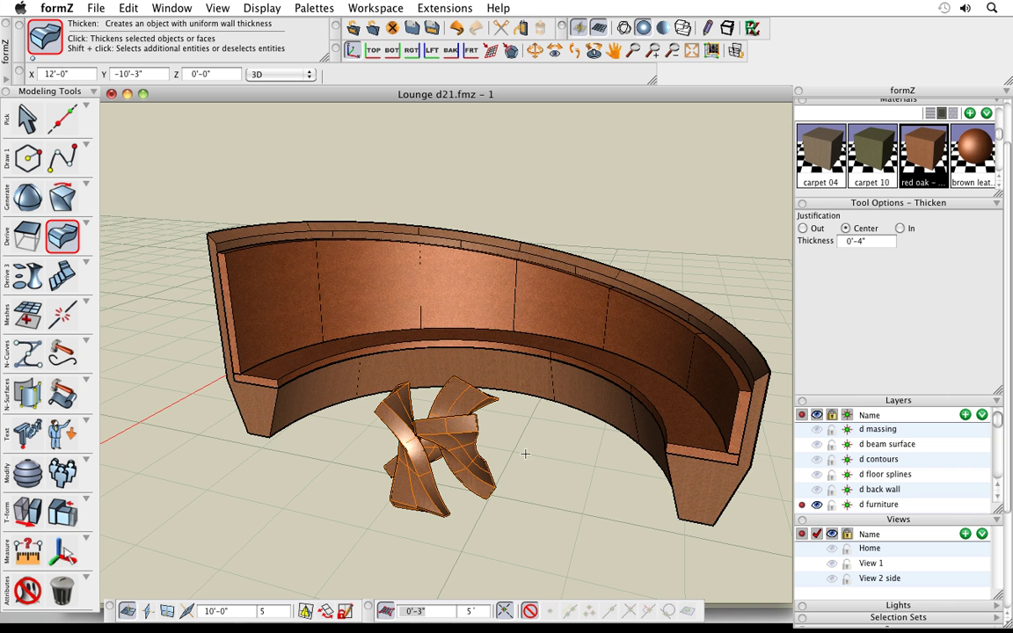
click(849, 241)
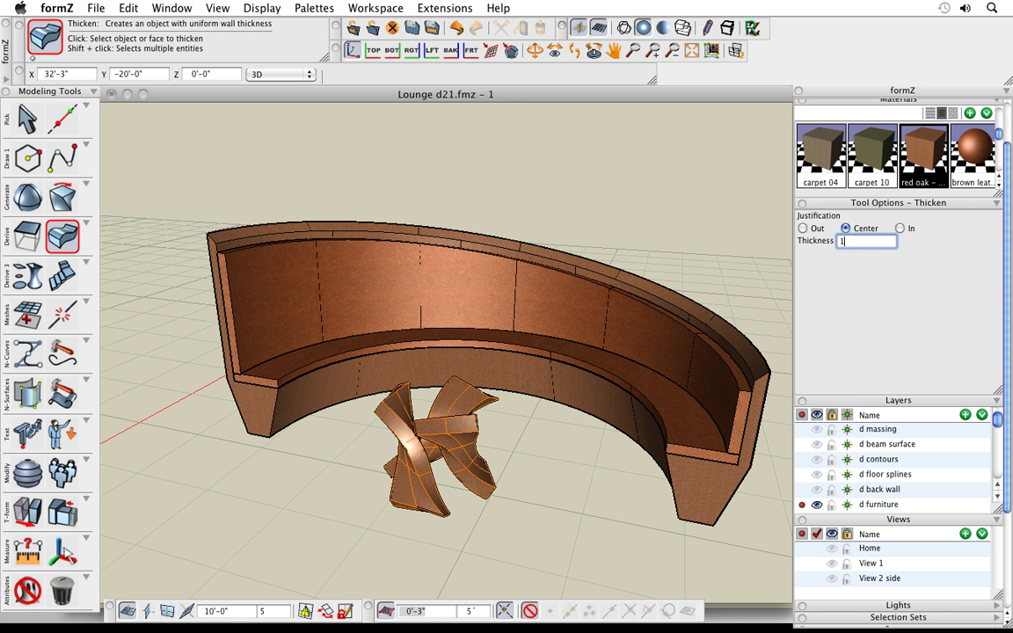
text(1)
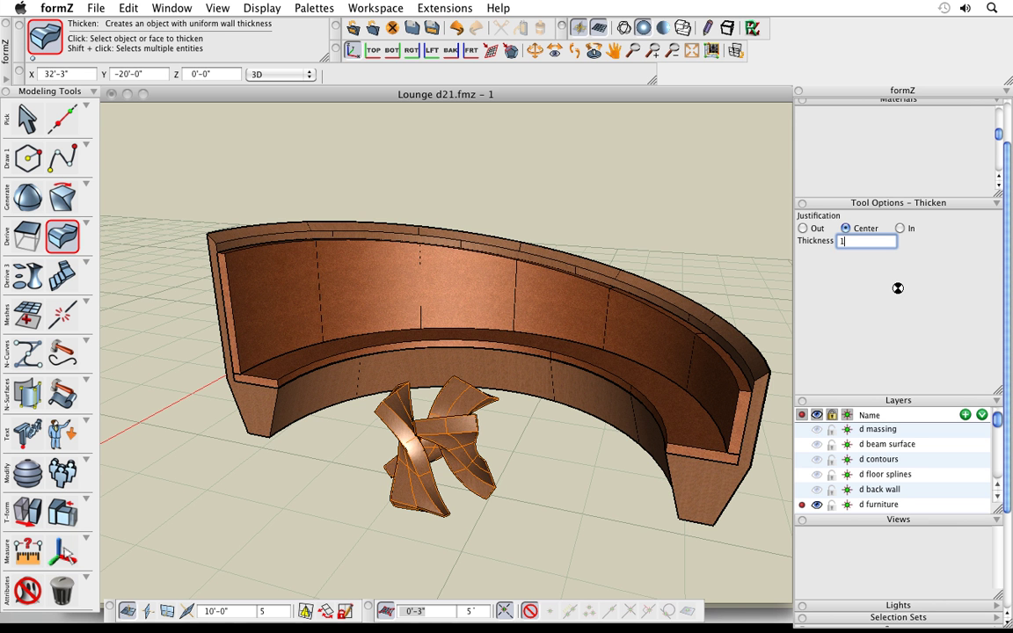
click(489, 342)
click(26, 118)
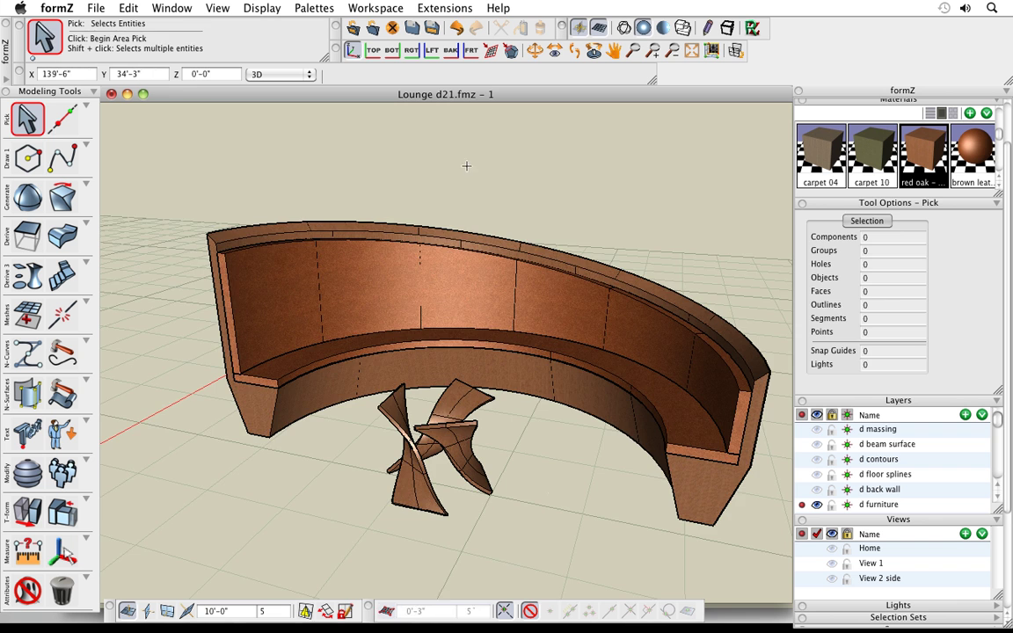
mouse_move(550, 493)
middle_down()
mouse_move(557, 459)
mouse_move(605, 420)
mouse_move(534, 496)
mouse_move(549, 493)
middle_up()
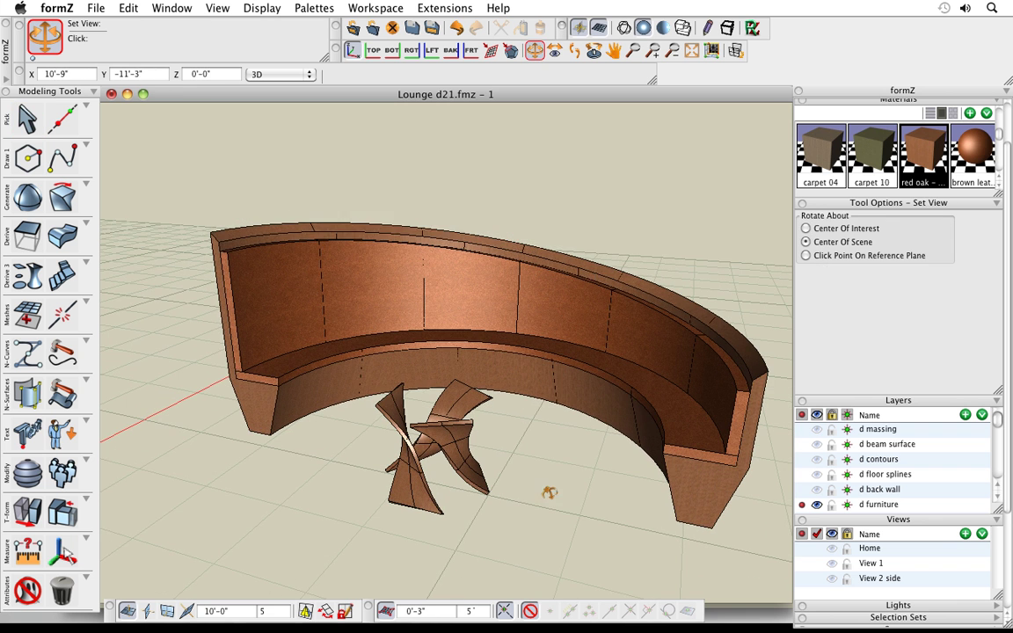
Using the white trans material, draw a closed nine-point spline outline on the floor around the legs and extrude it 1" high as a tabletop.
scroll(894, 144, up, 2)
click(884, 154)
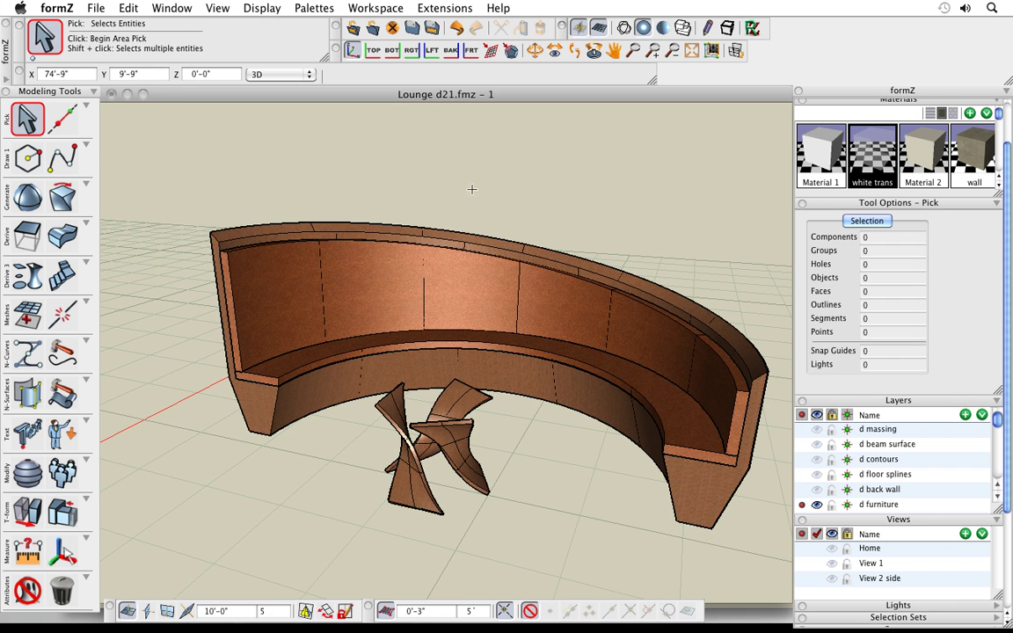
key(space)
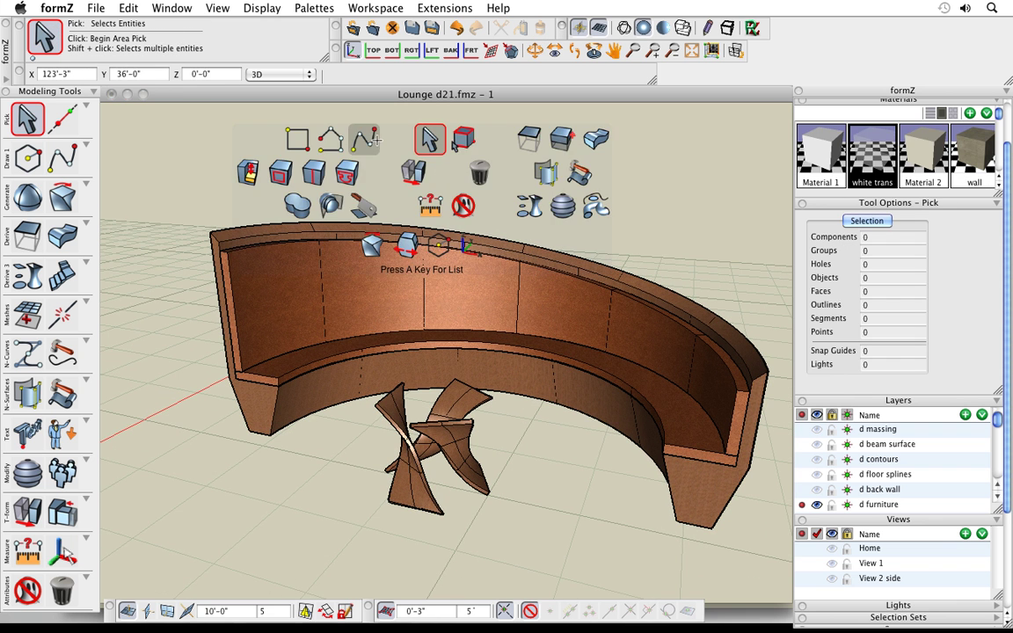
click(368, 138)
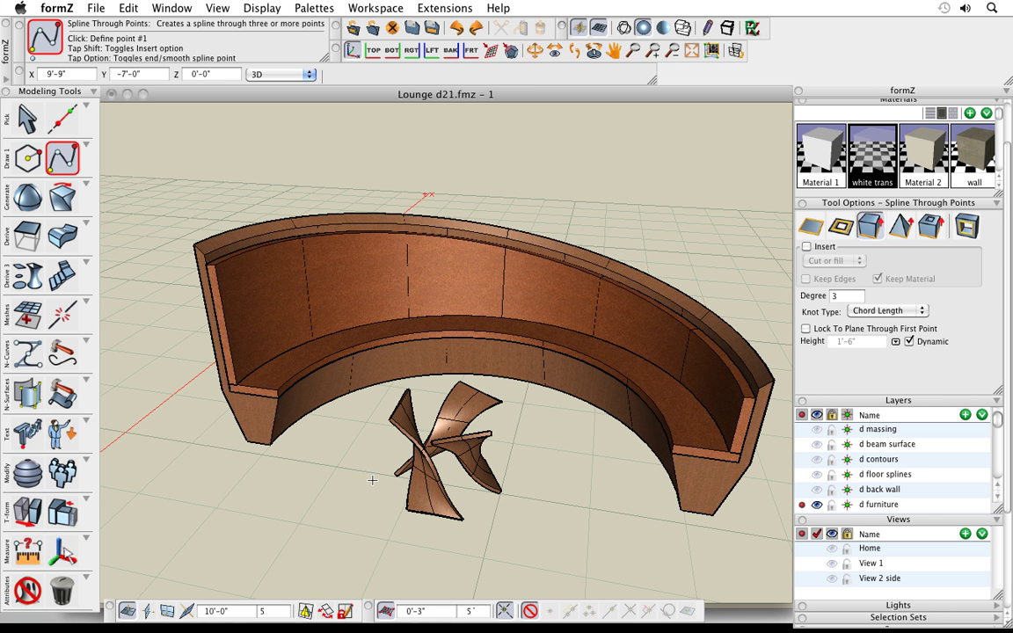
click(372, 481)
click(344, 442)
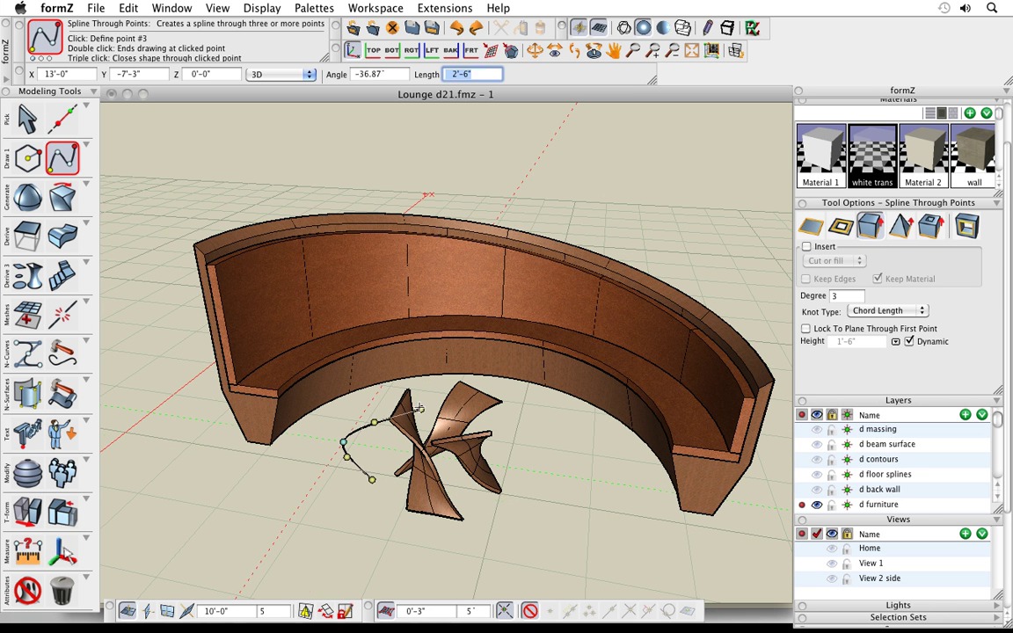
click(424, 404)
click(527, 425)
click(601, 482)
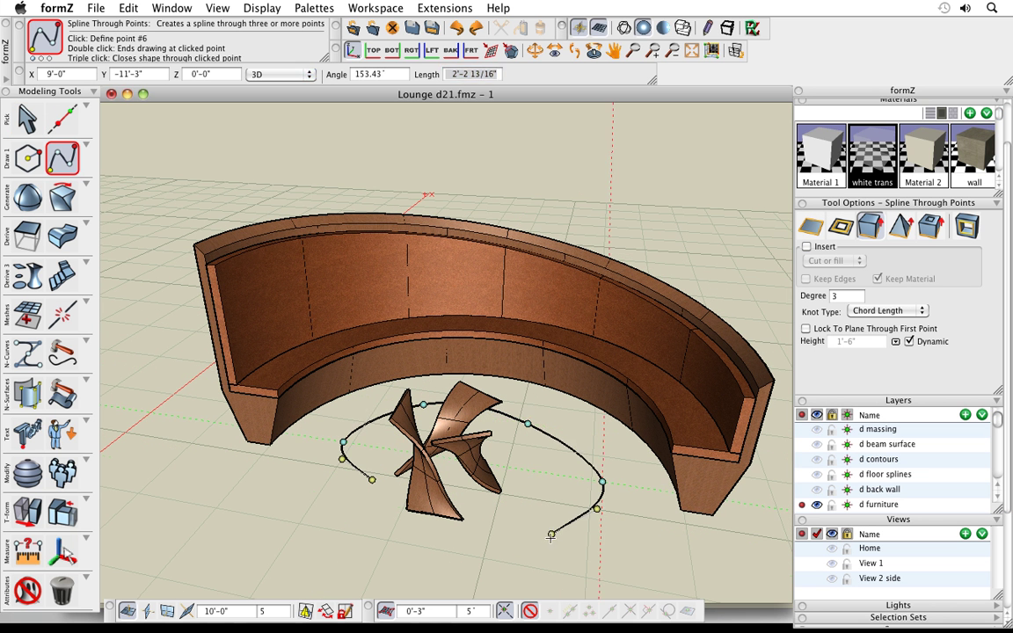
click(552, 534)
click(429, 568)
click(363, 564)
click(381, 504)
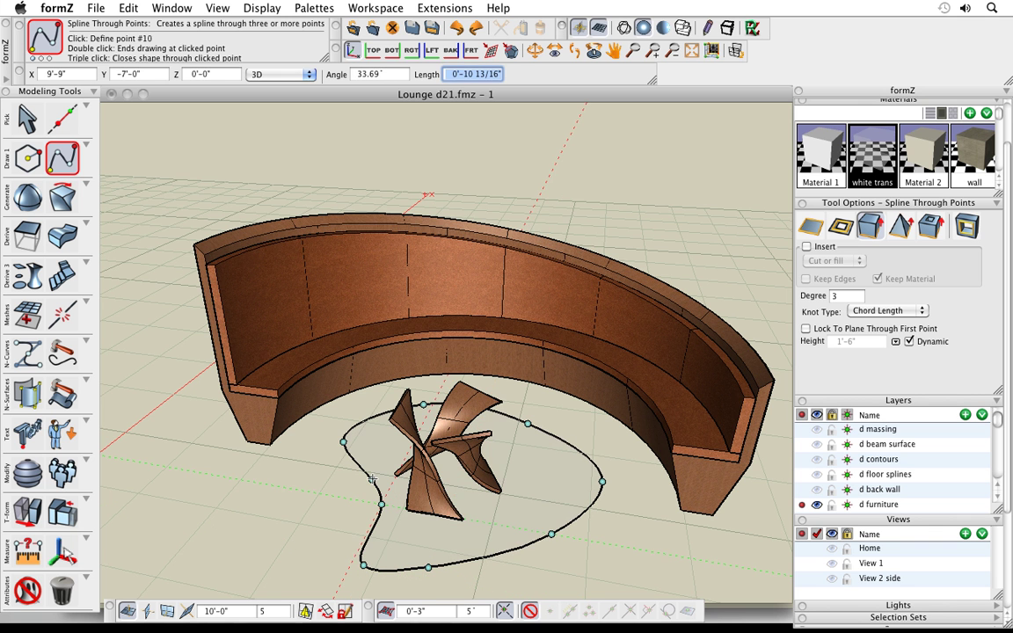
click(372, 480)
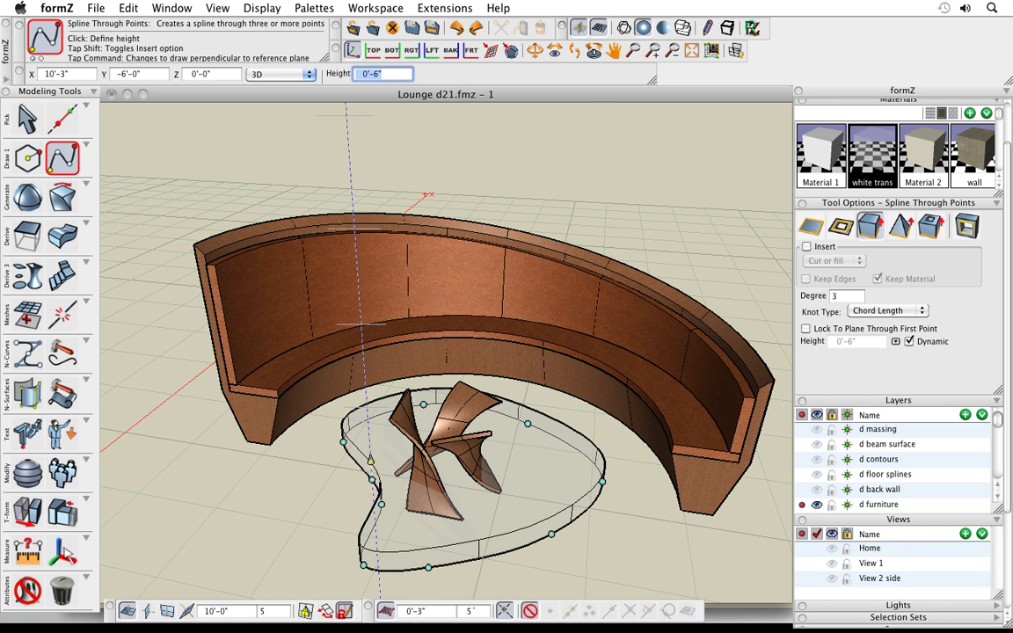
click(344, 466)
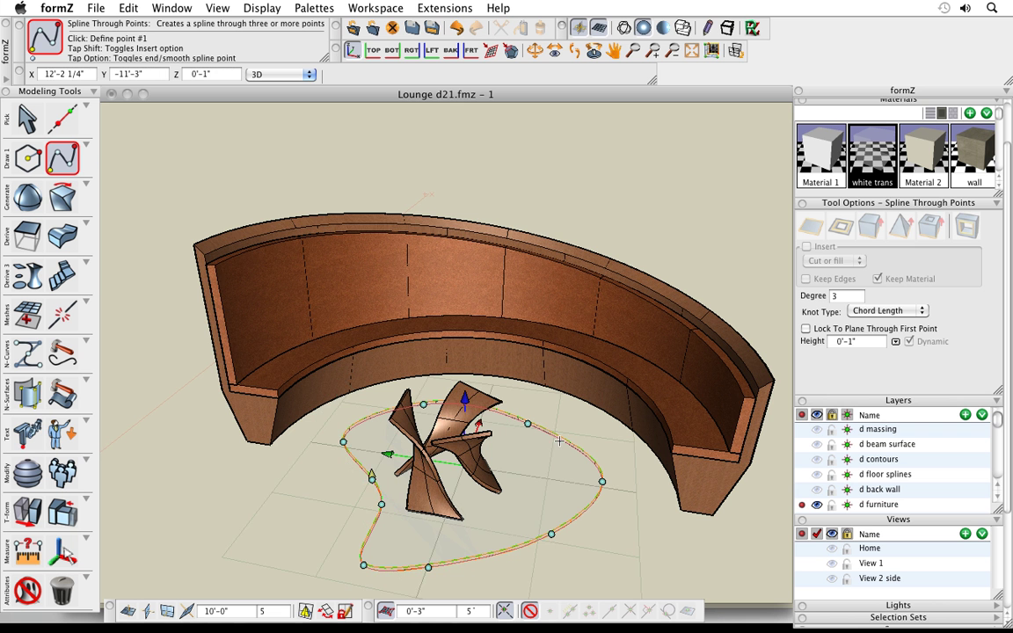
Move the transparent tabletop straight up about 2'-0 3/8", perpendicular to the reference plane, to sit on top of the legs.
middle_drag(647, 556, 666, 526)
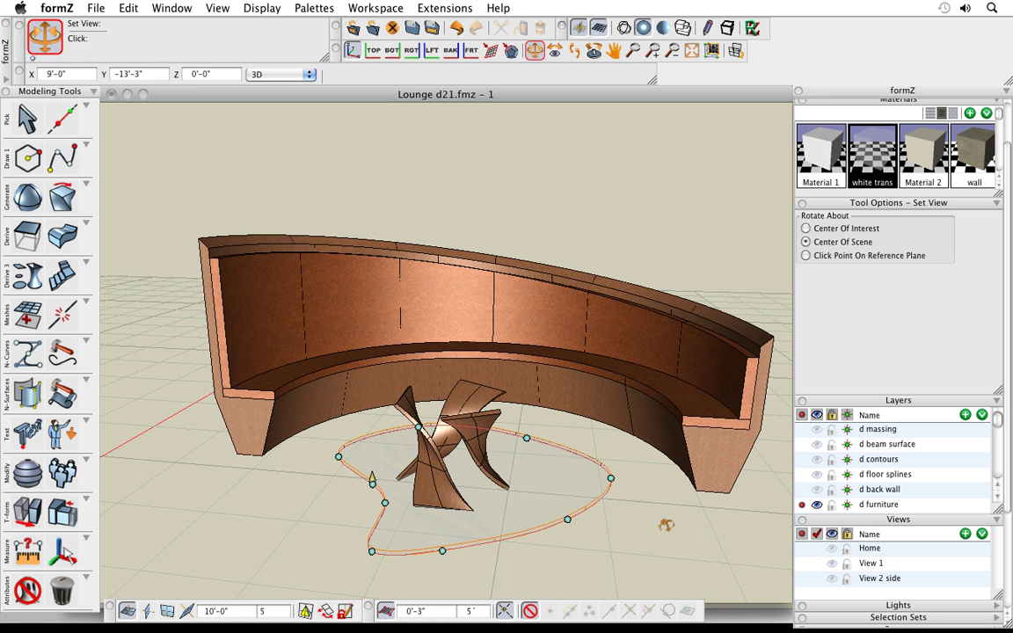
key(space)
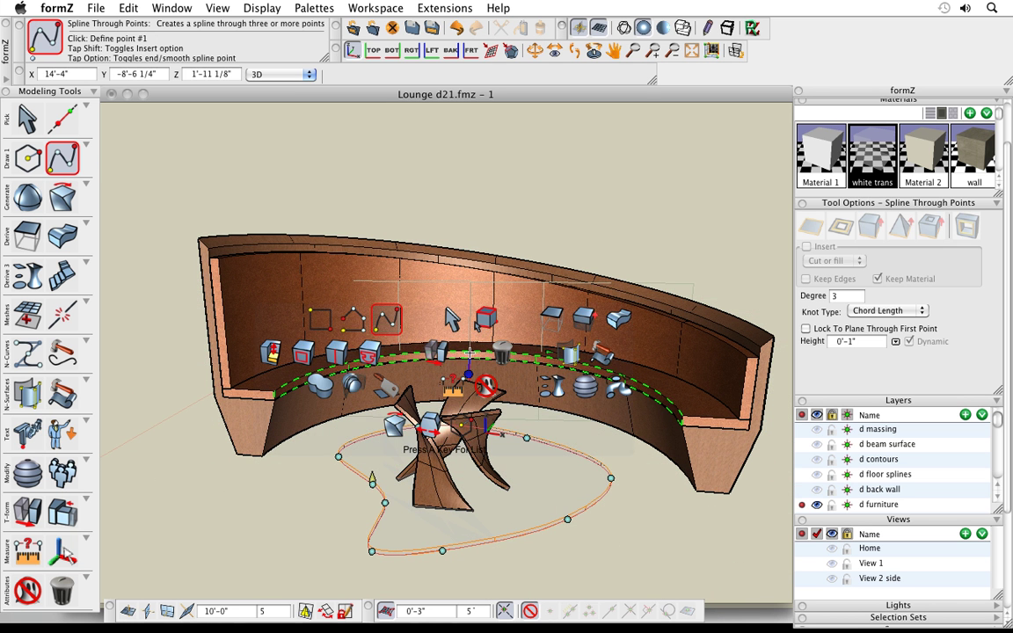
click(439, 353)
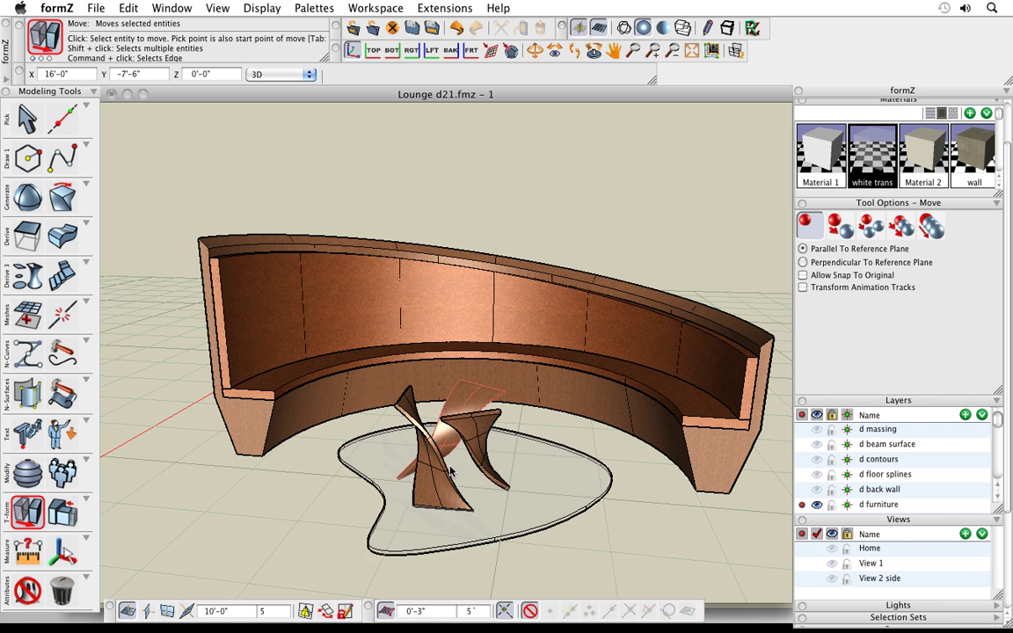
click(458, 546)
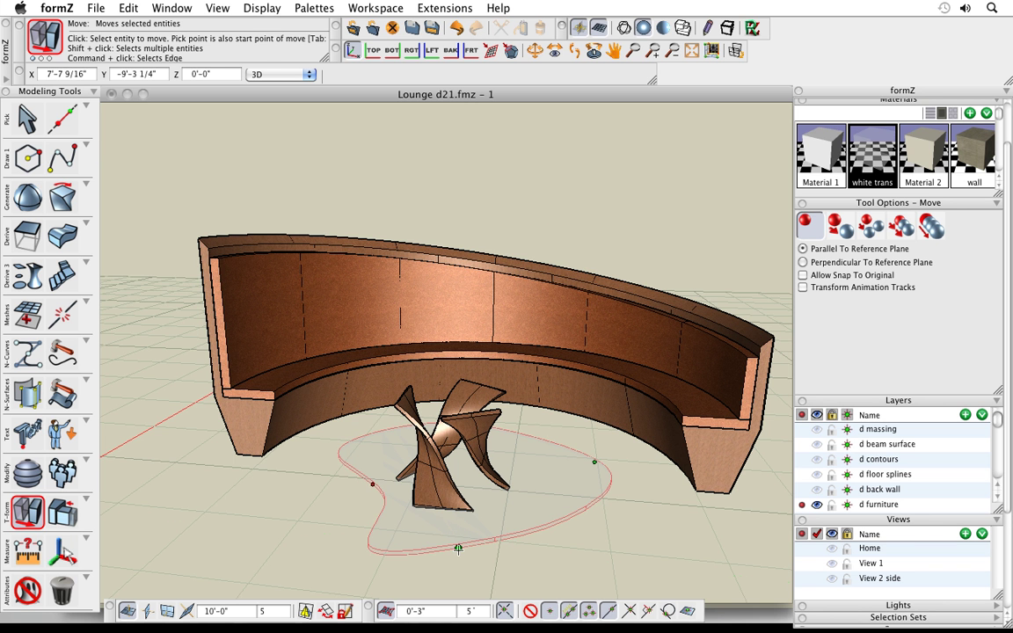
click(459, 549)
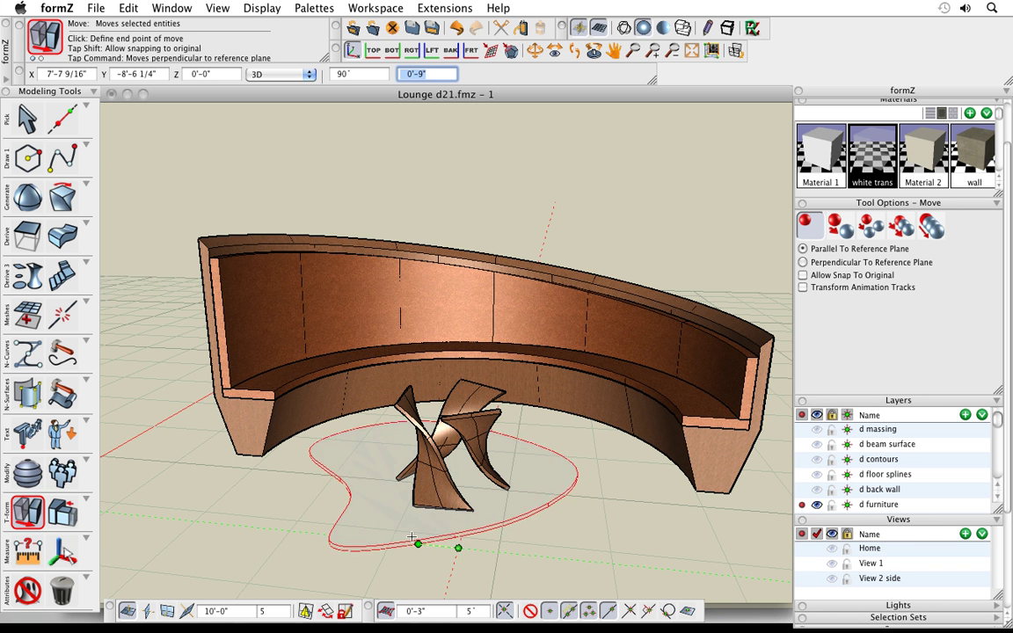
key(super)
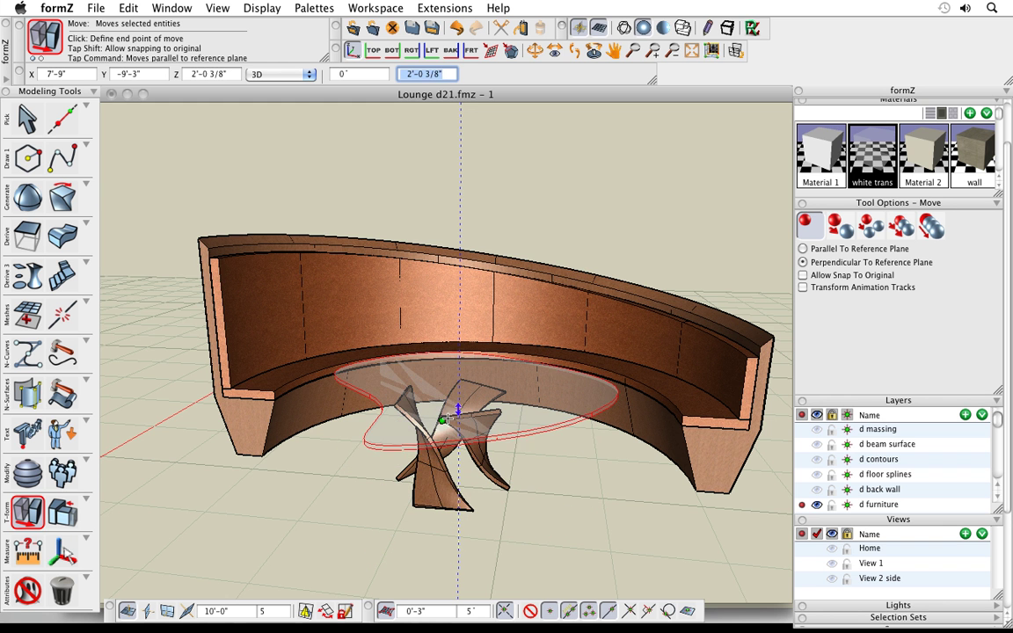
click(445, 417)
mouse_move(561, 528)
middle_down()
mouse_move(563, 475)
mouse_move(570, 502)
mouse_move(560, 545)
middle_up()
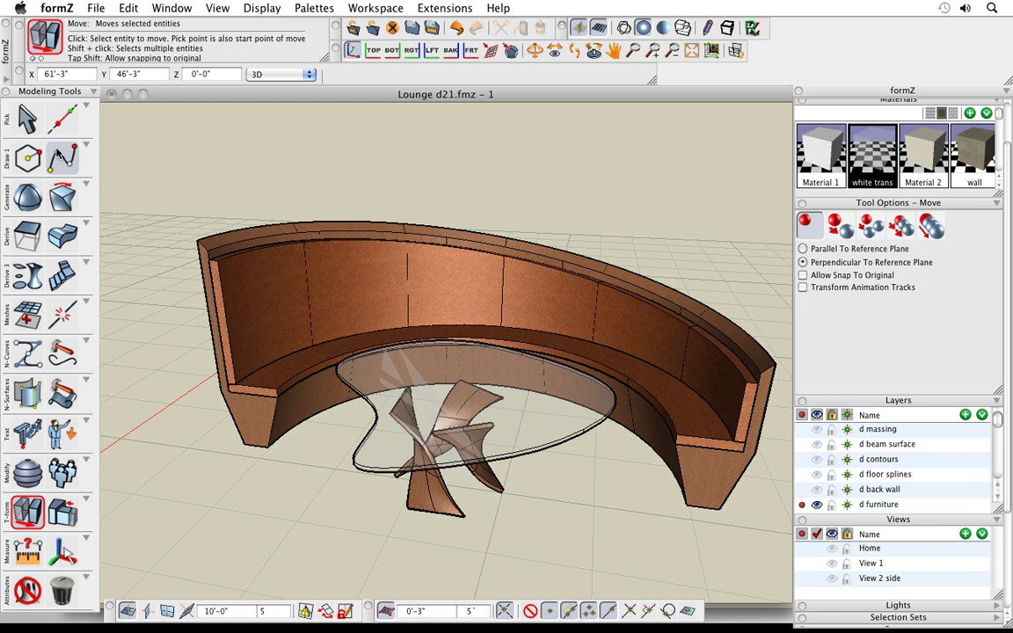
Show the editing controls of the transparent tabletop and view the table together with the bench.
click(29, 110)
right_click(533, 425)
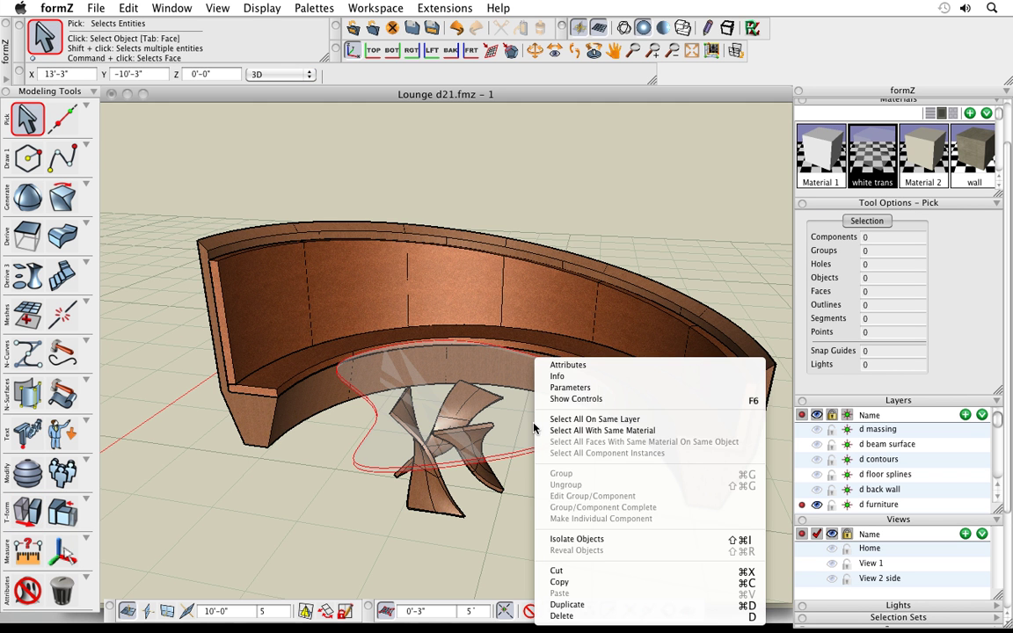
click(563, 398)
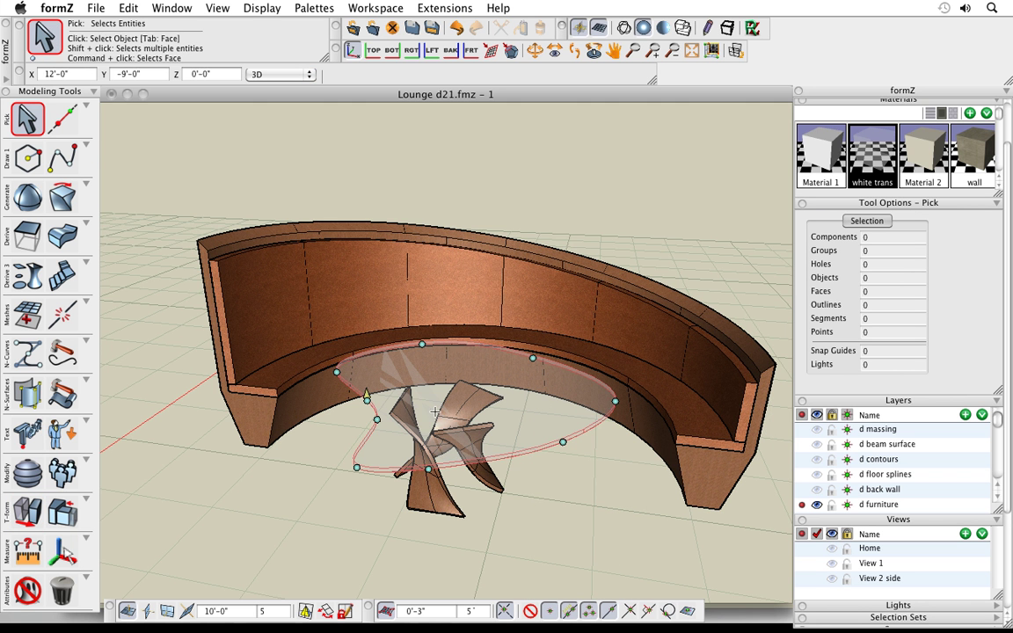
drag(249, 154, 232, 166)
middle_drag(552, 468, 532, 476)
key(p)
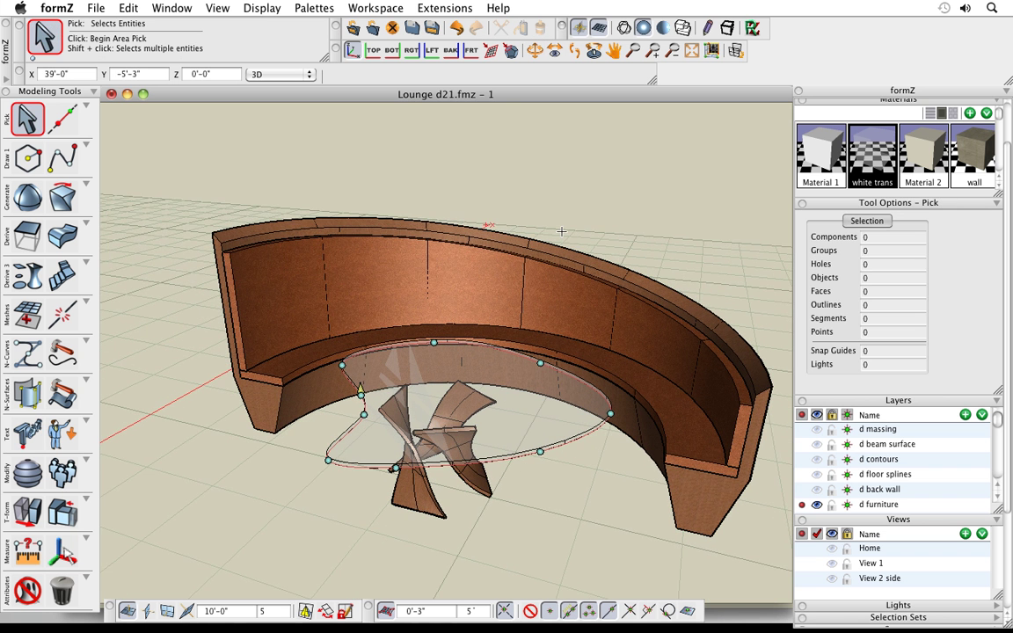
middle_drag(668, 239, 653, 235)
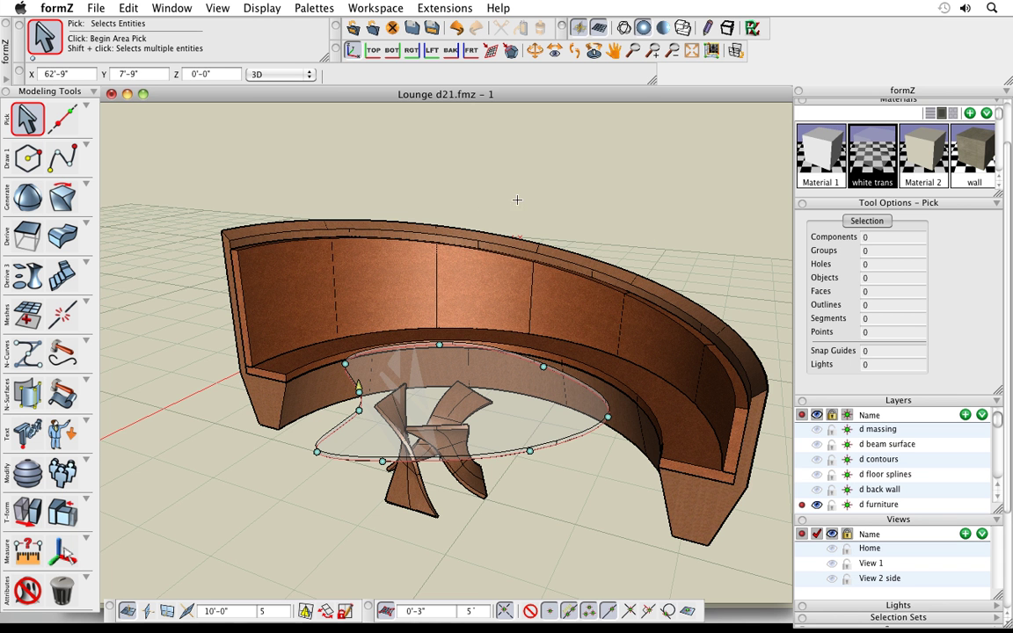
scroll(207, 377, down, 2)
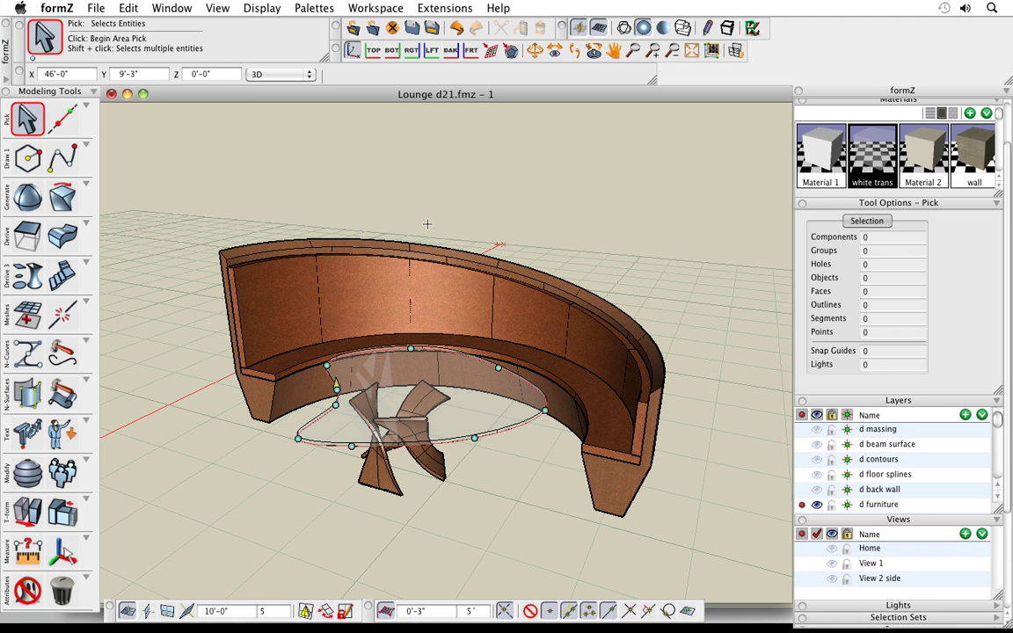
Switch to the presentation slide of the rendered lounge for Part 1.
key(super+Tab)
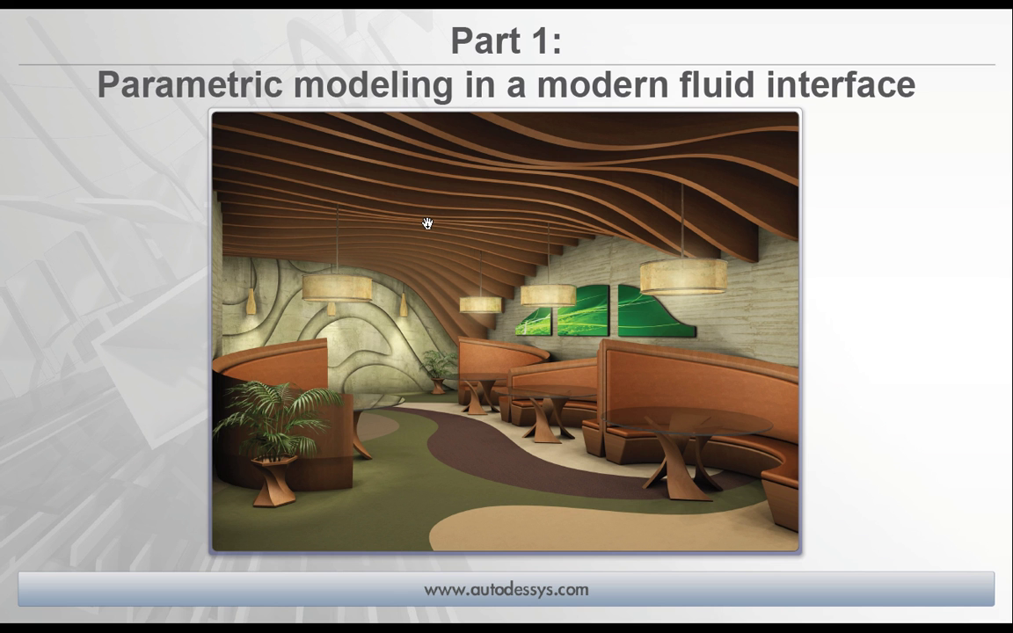